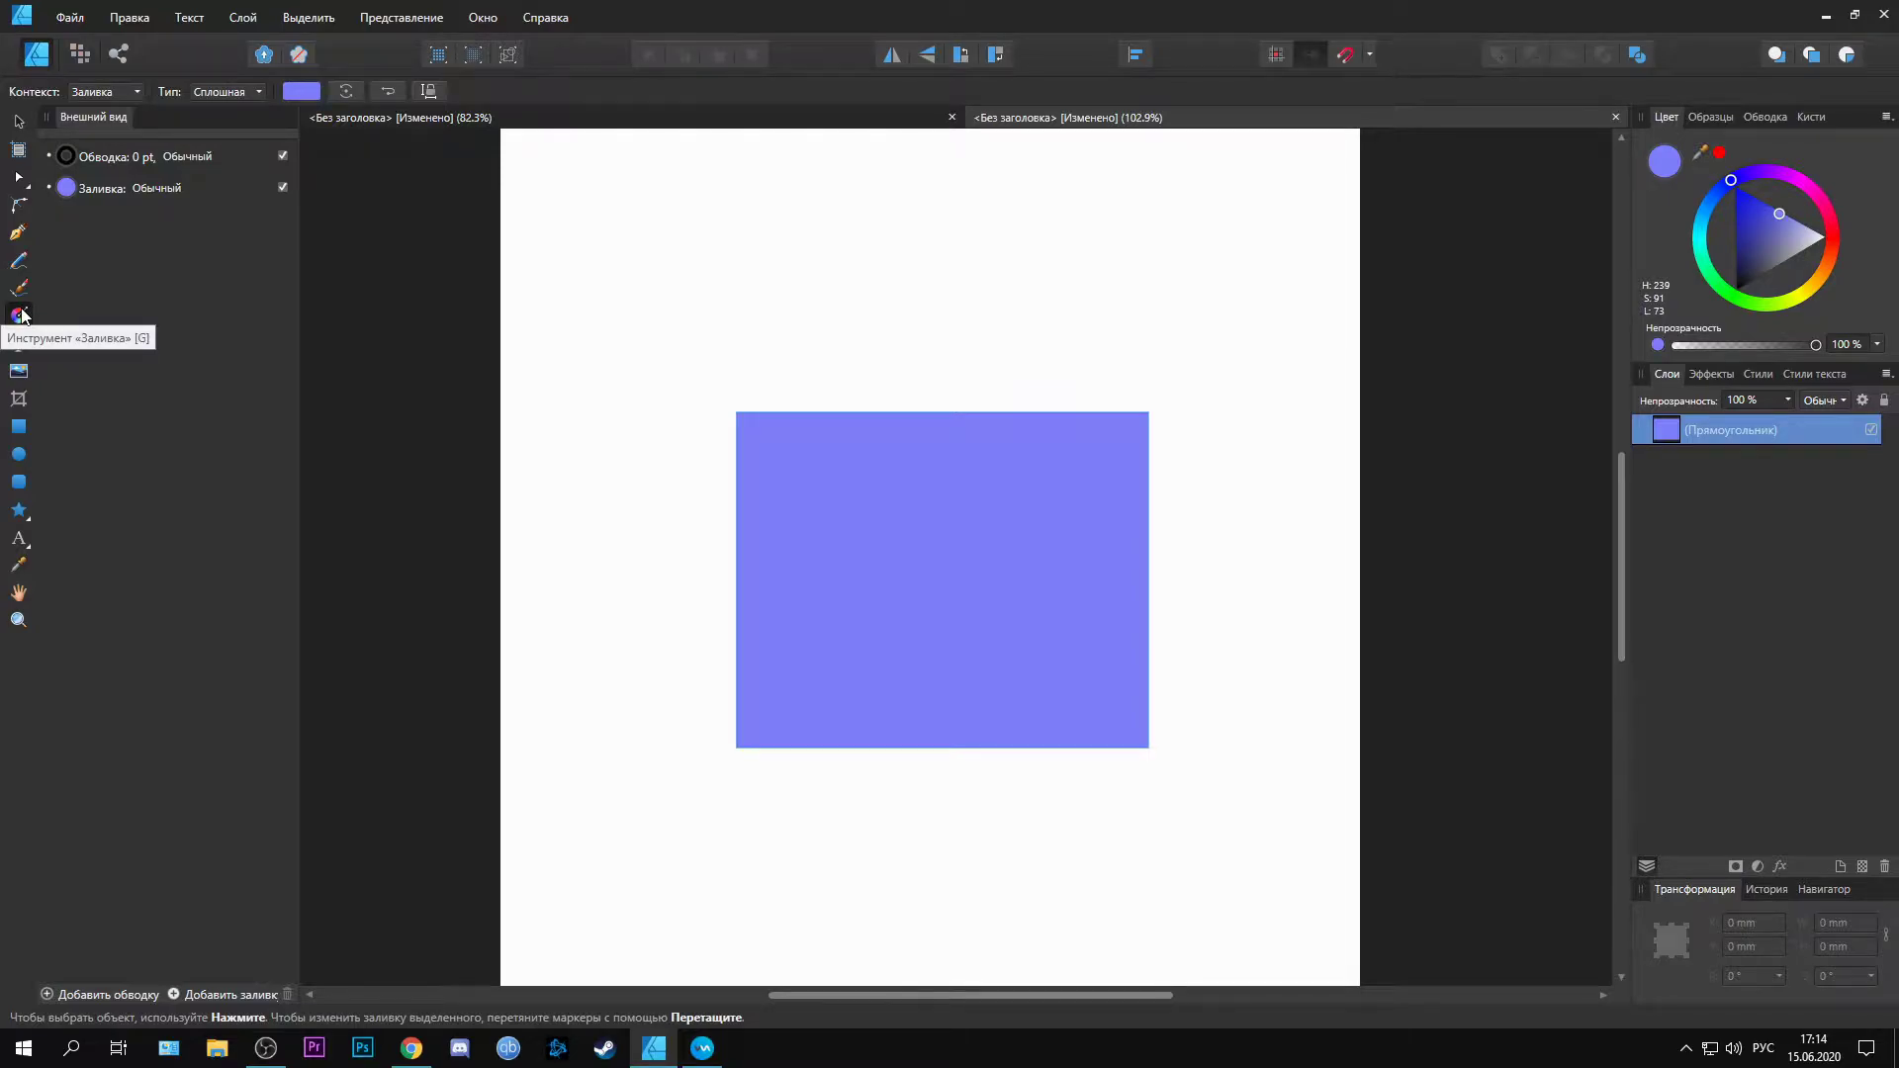
# Step: Apply a left-to-right linear gradient fill to the rectangle and set its starting colour to hot pink (H 325, S 100, L 50)
pyautogui.moveTo(769, 563); pyautogui.dragTo(1105, 567)
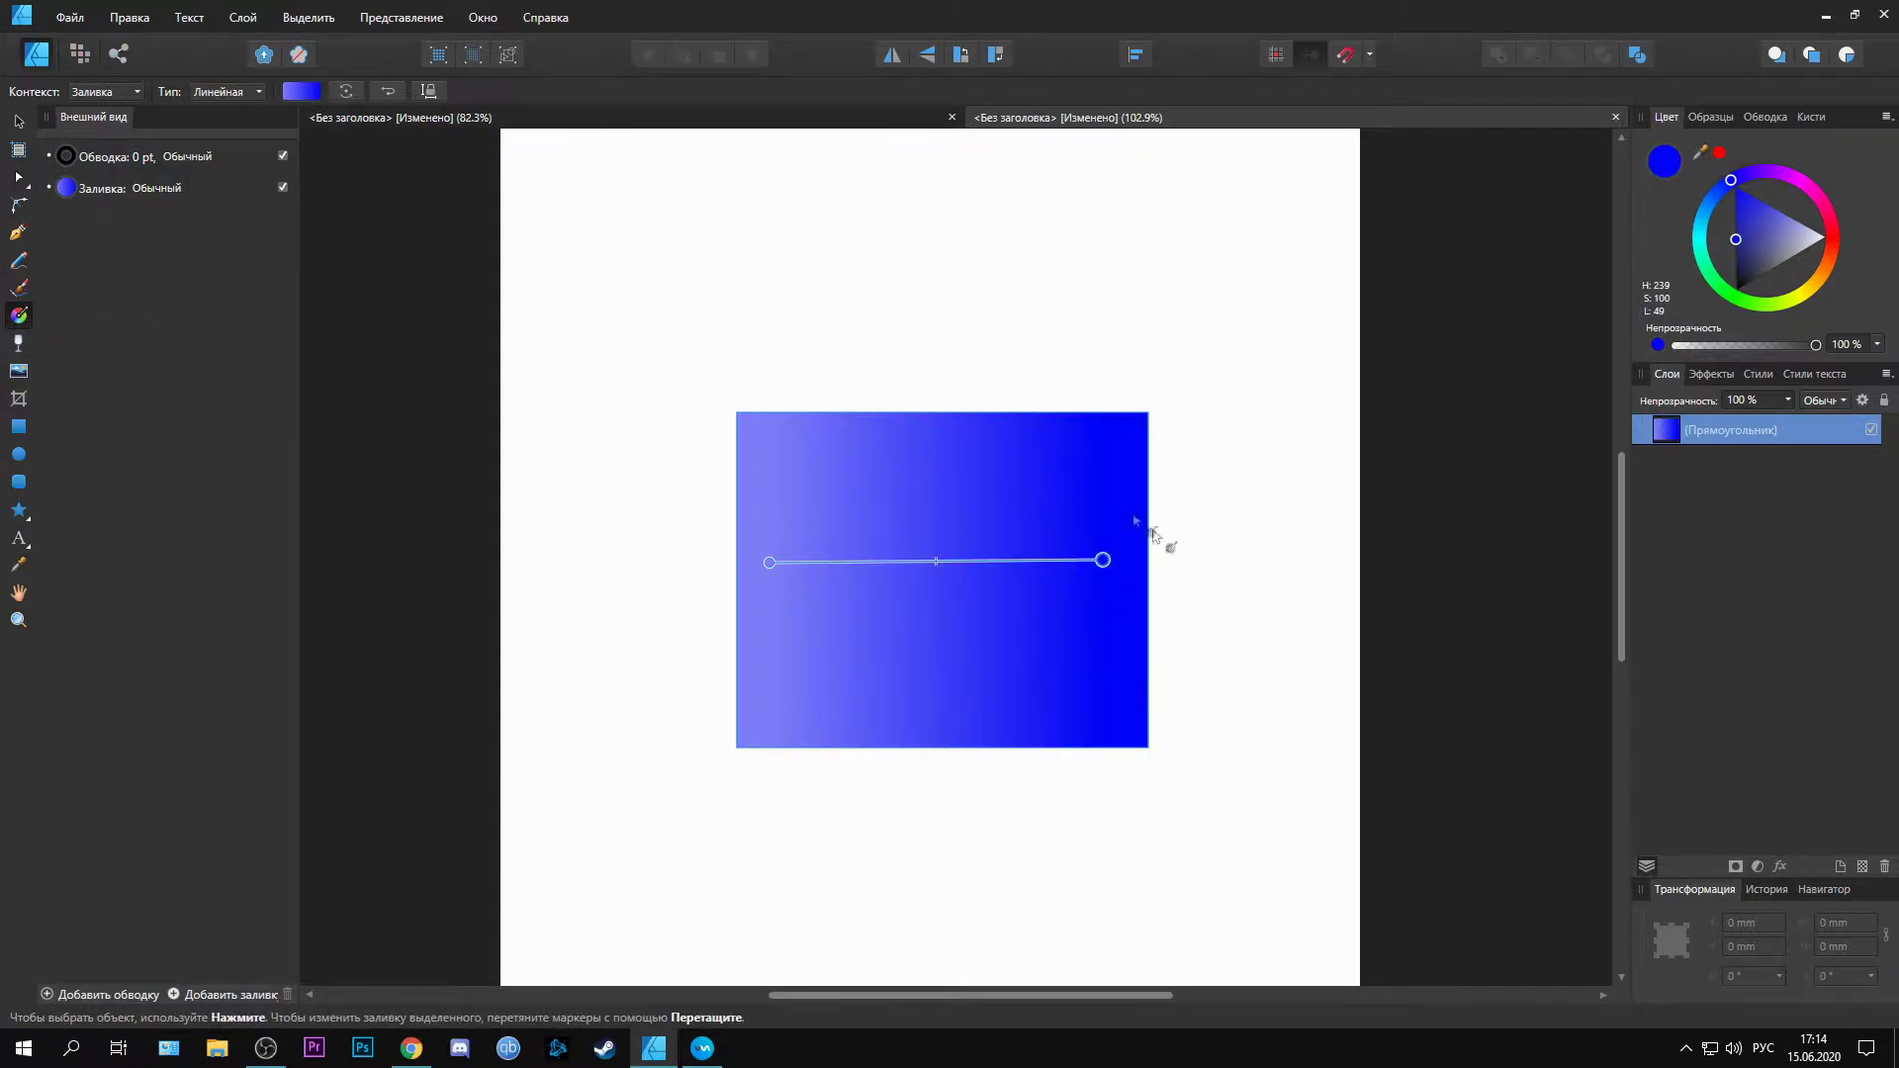
pyautogui.click(300, 93)
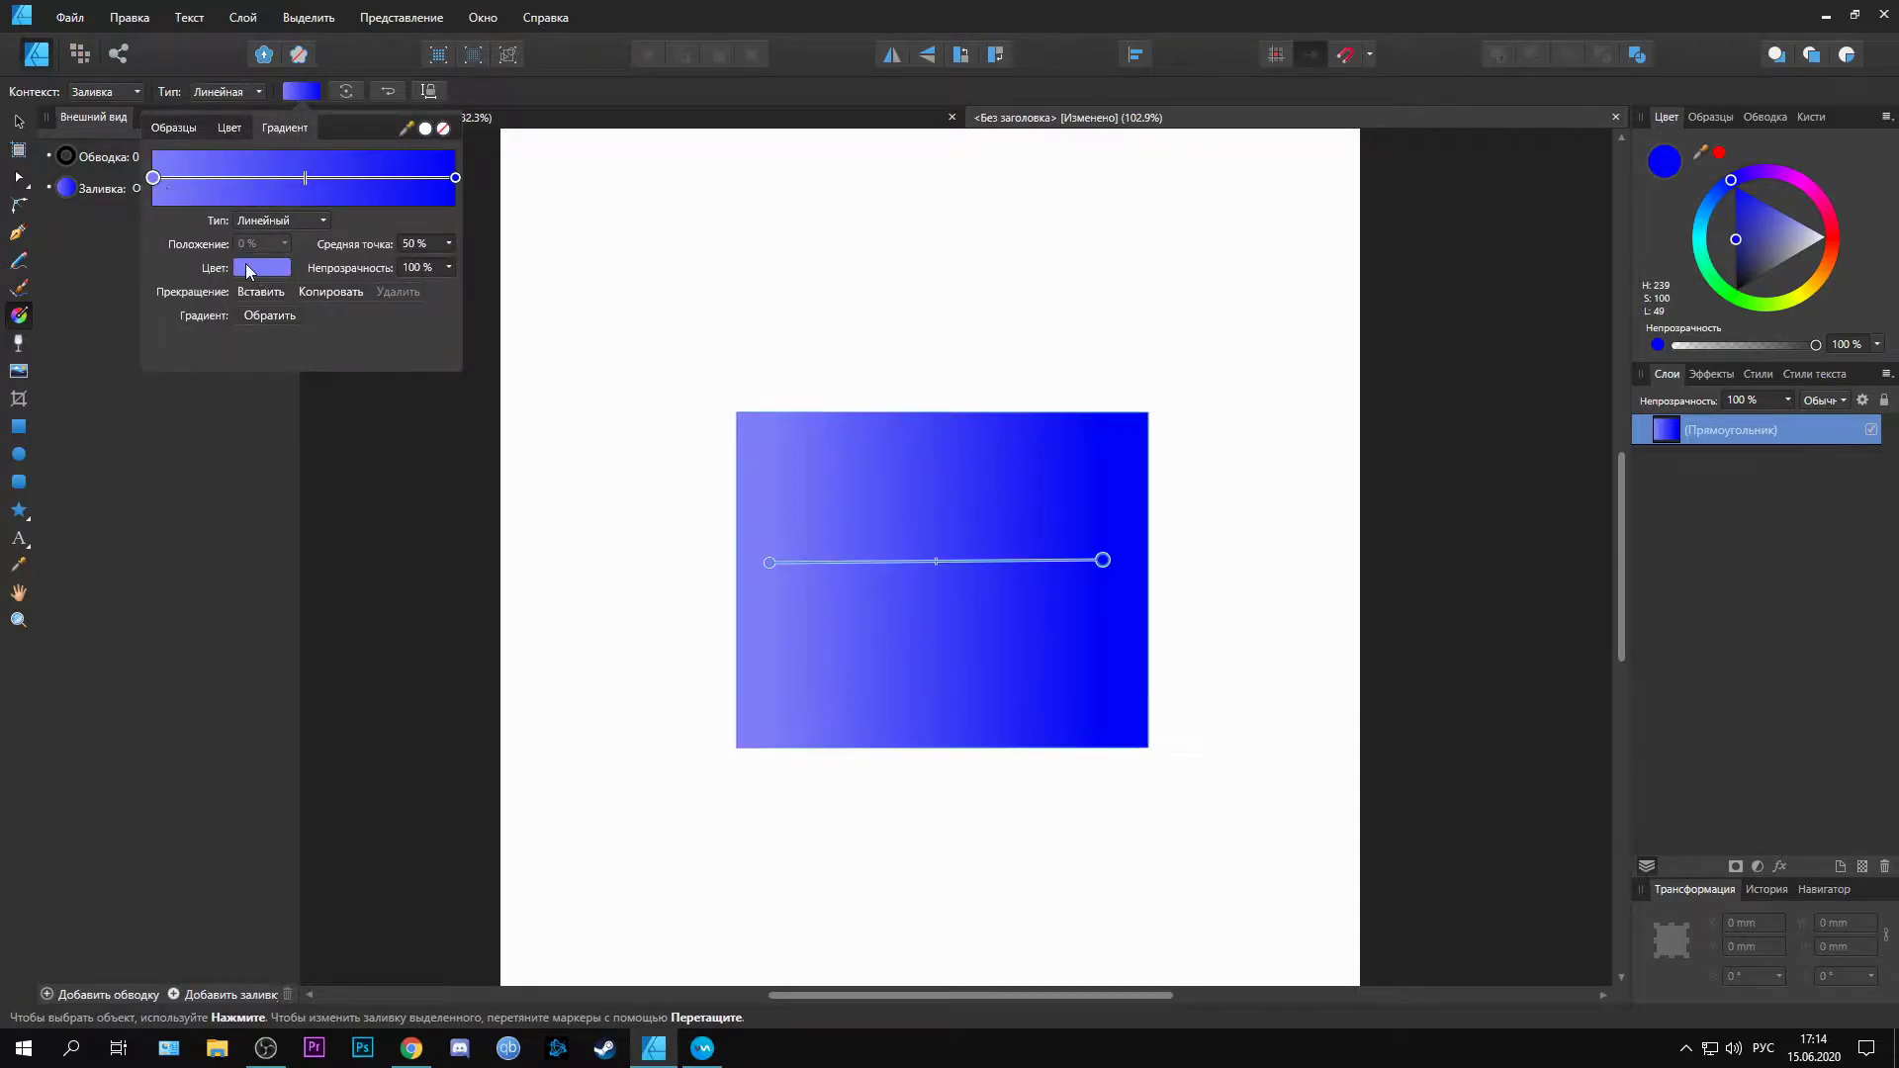
pyautogui.click(249, 269)
pyautogui.moveTo(252, 378)
pyautogui.mouseDown()
pyautogui.moveTo(332, 426)
pyautogui.moveTo(356, 404)
pyautogui.moveTo(326, 352)
pyautogui.mouseUp()
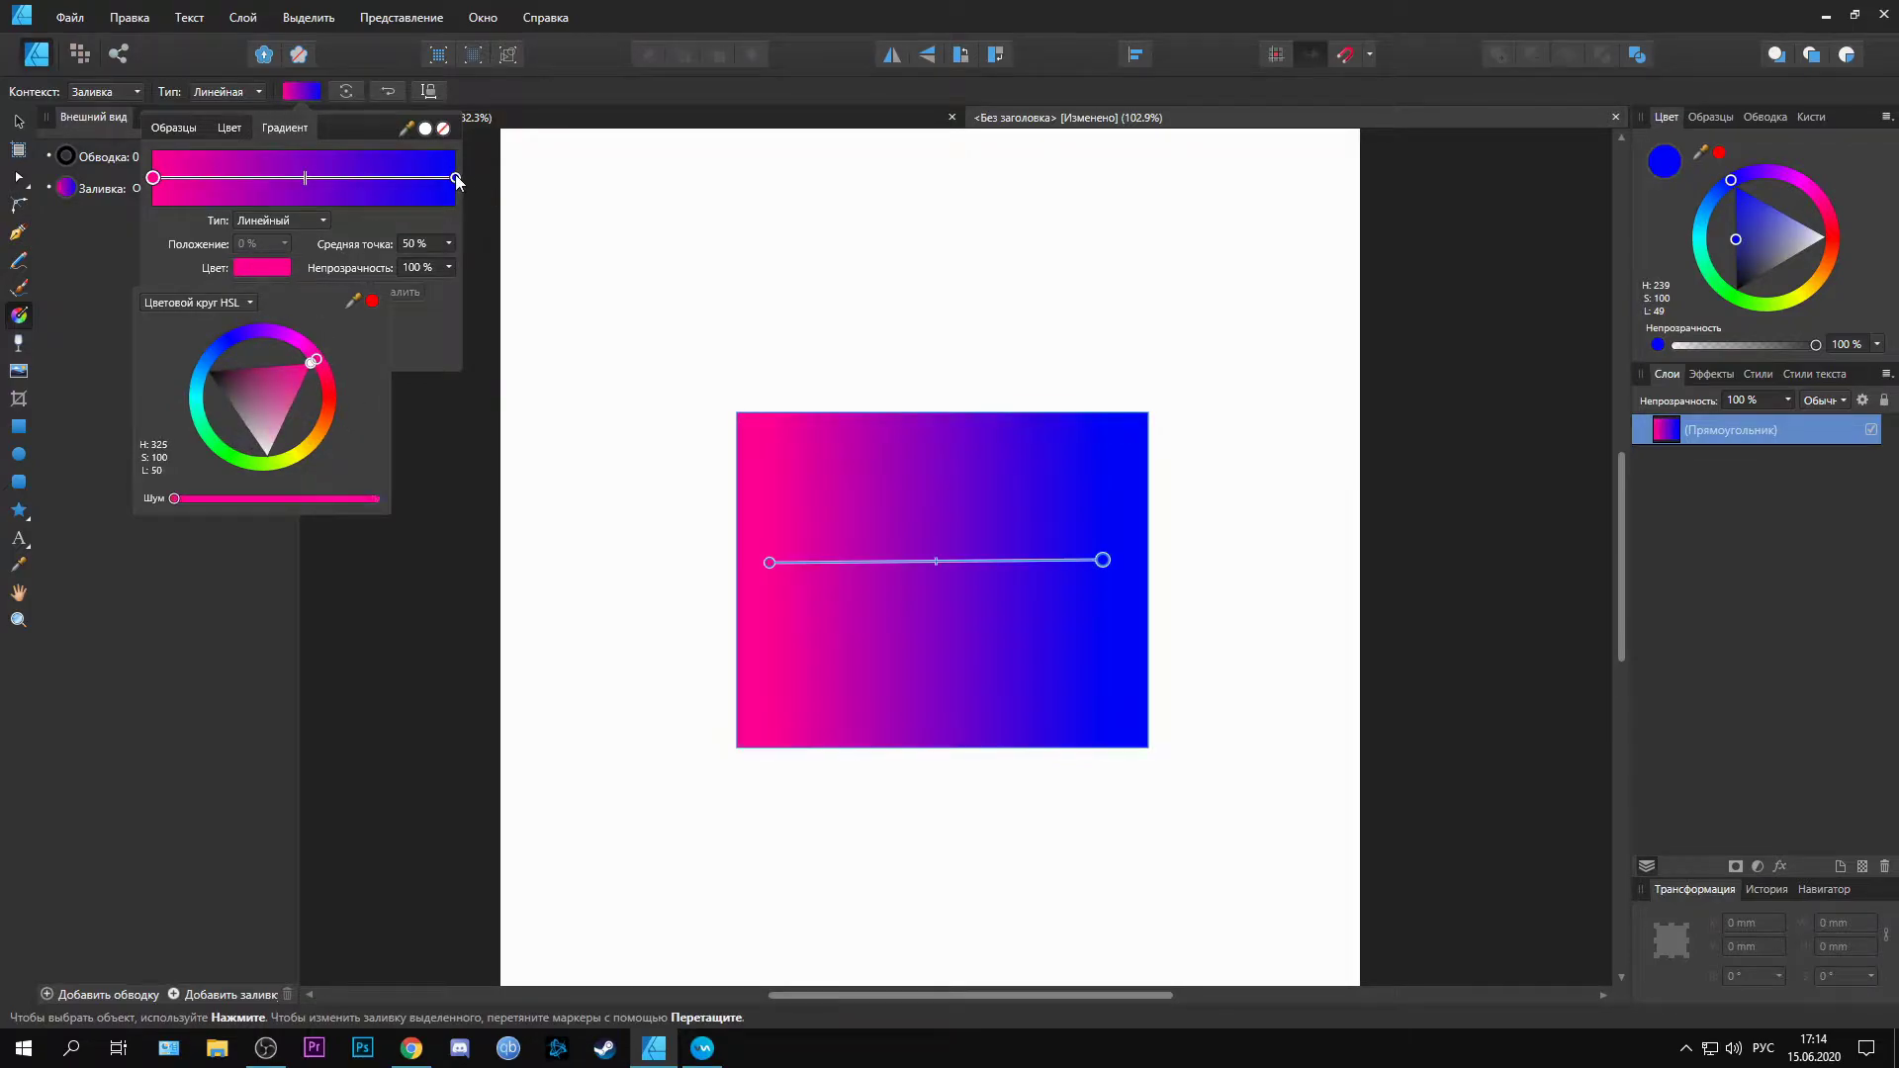
# Step: Add a middle gradient stop at 47%, colour it light purple (H 275, S 41, L 65), and shift both midpoints outward
pyautogui.click(295, 178)
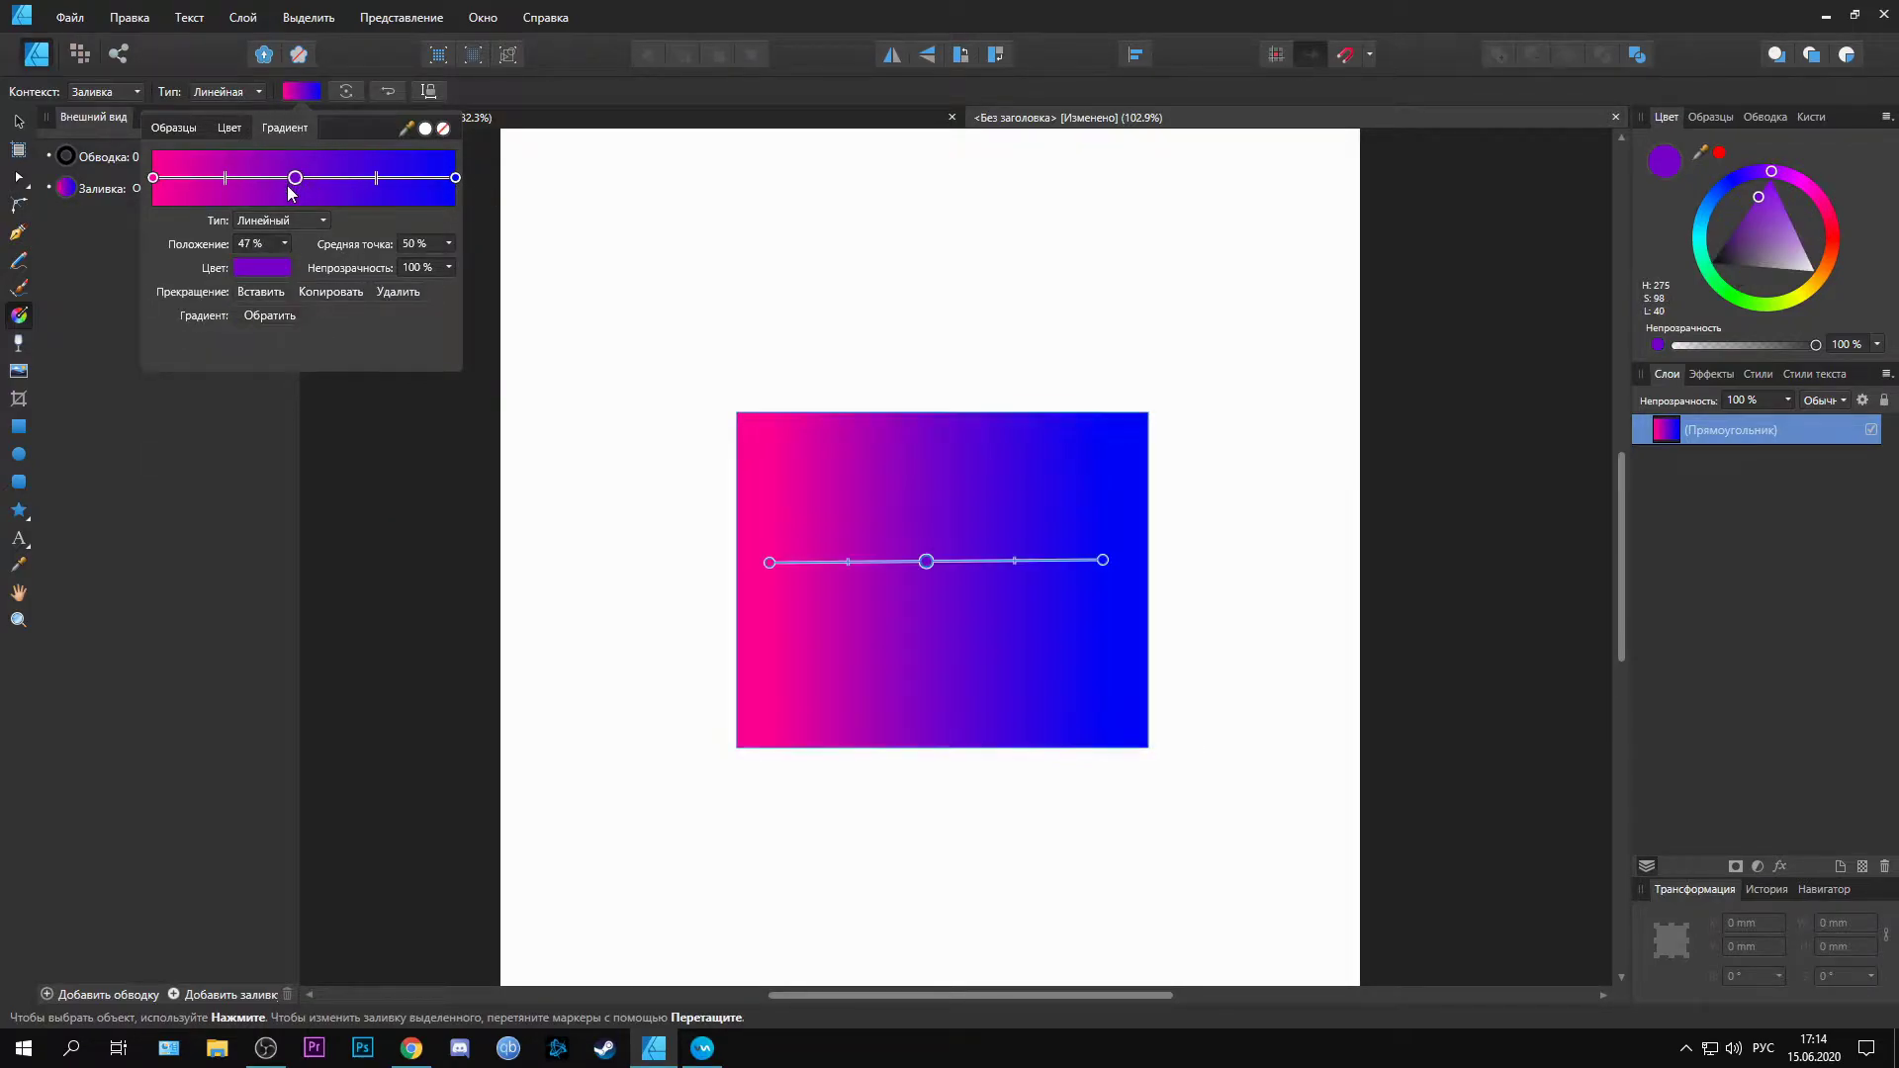
pyautogui.click(281, 269)
pyautogui.moveTo(257, 418); pyautogui.dragTo(277, 402)
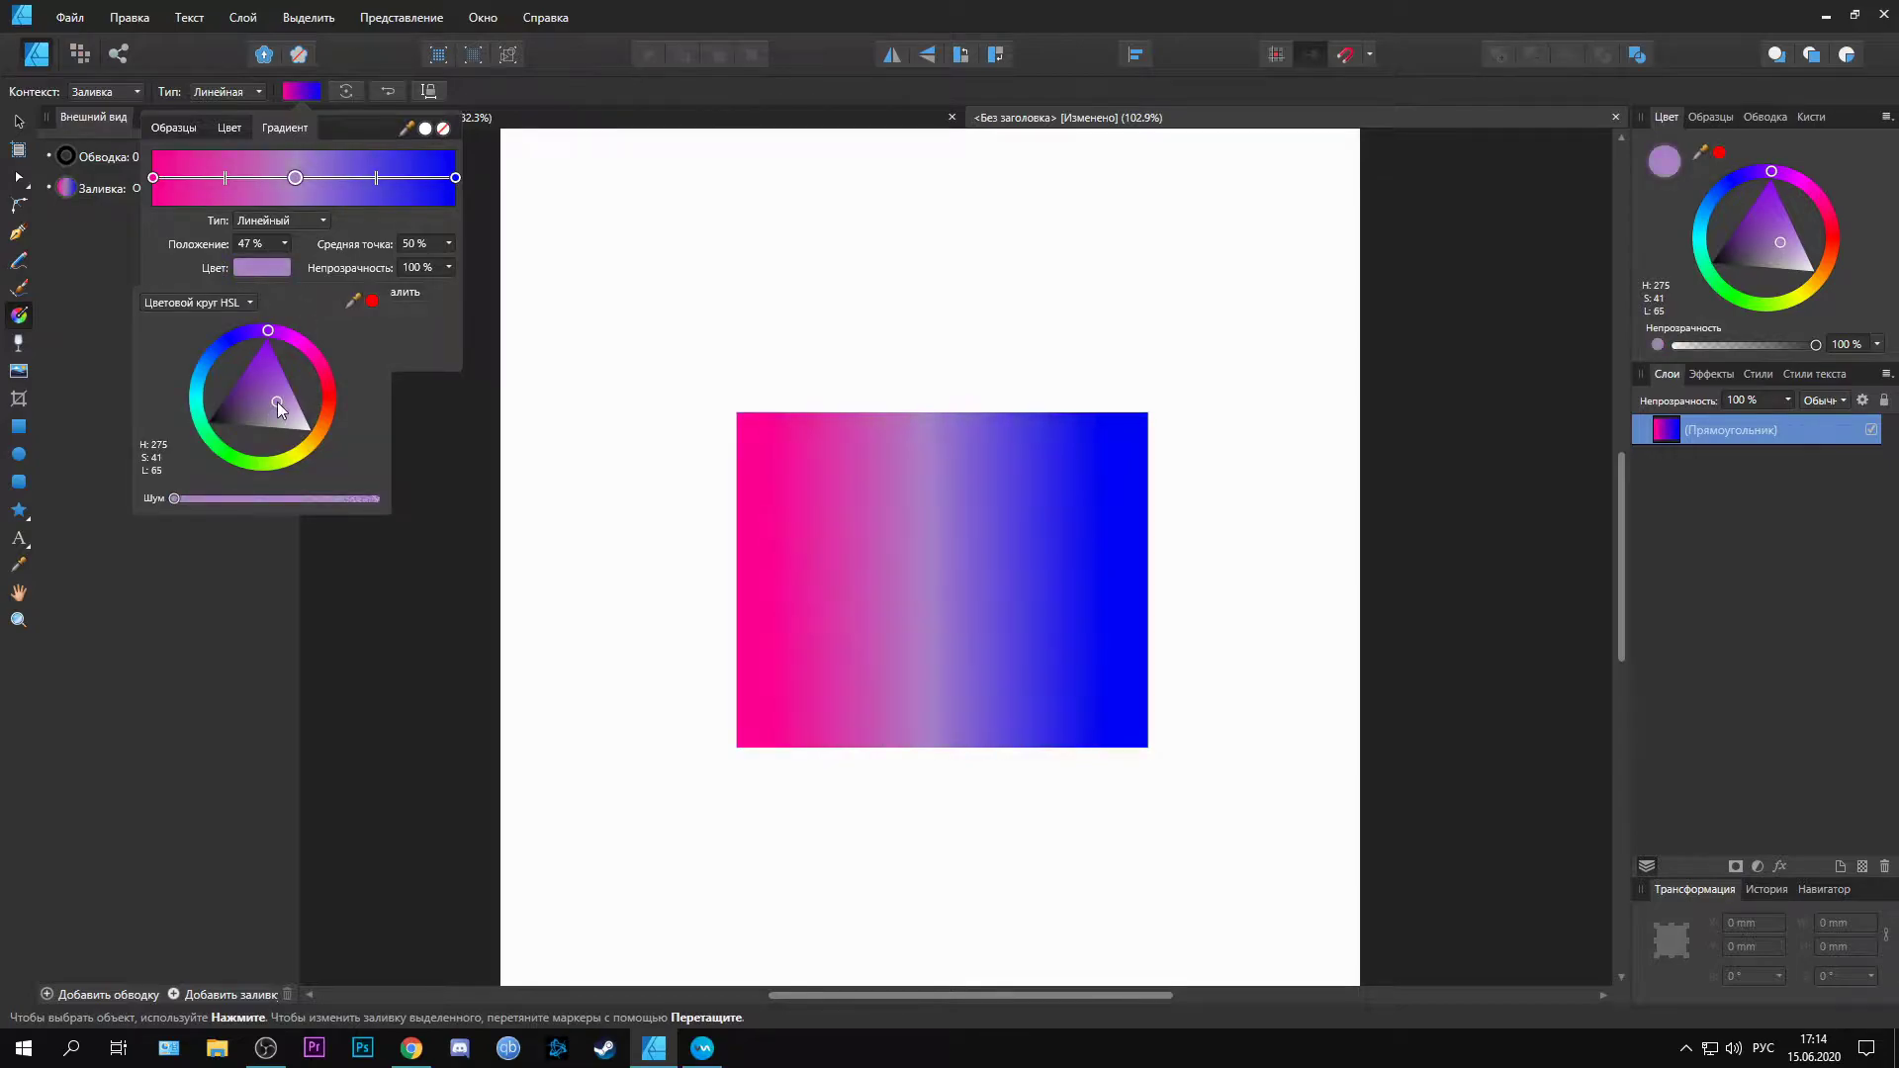
pyautogui.moveTo(376, 180)
pyautogui.mouseDown()
pyautogui.moveTo(425, 180)
pyautogui.moveTo(352, 180)
pyautogui.moveTo(411, 180)
pyautogui.mouseUp()
pyautogui.moveTo(220, 185); pyautogui.dragTo(204, 189)
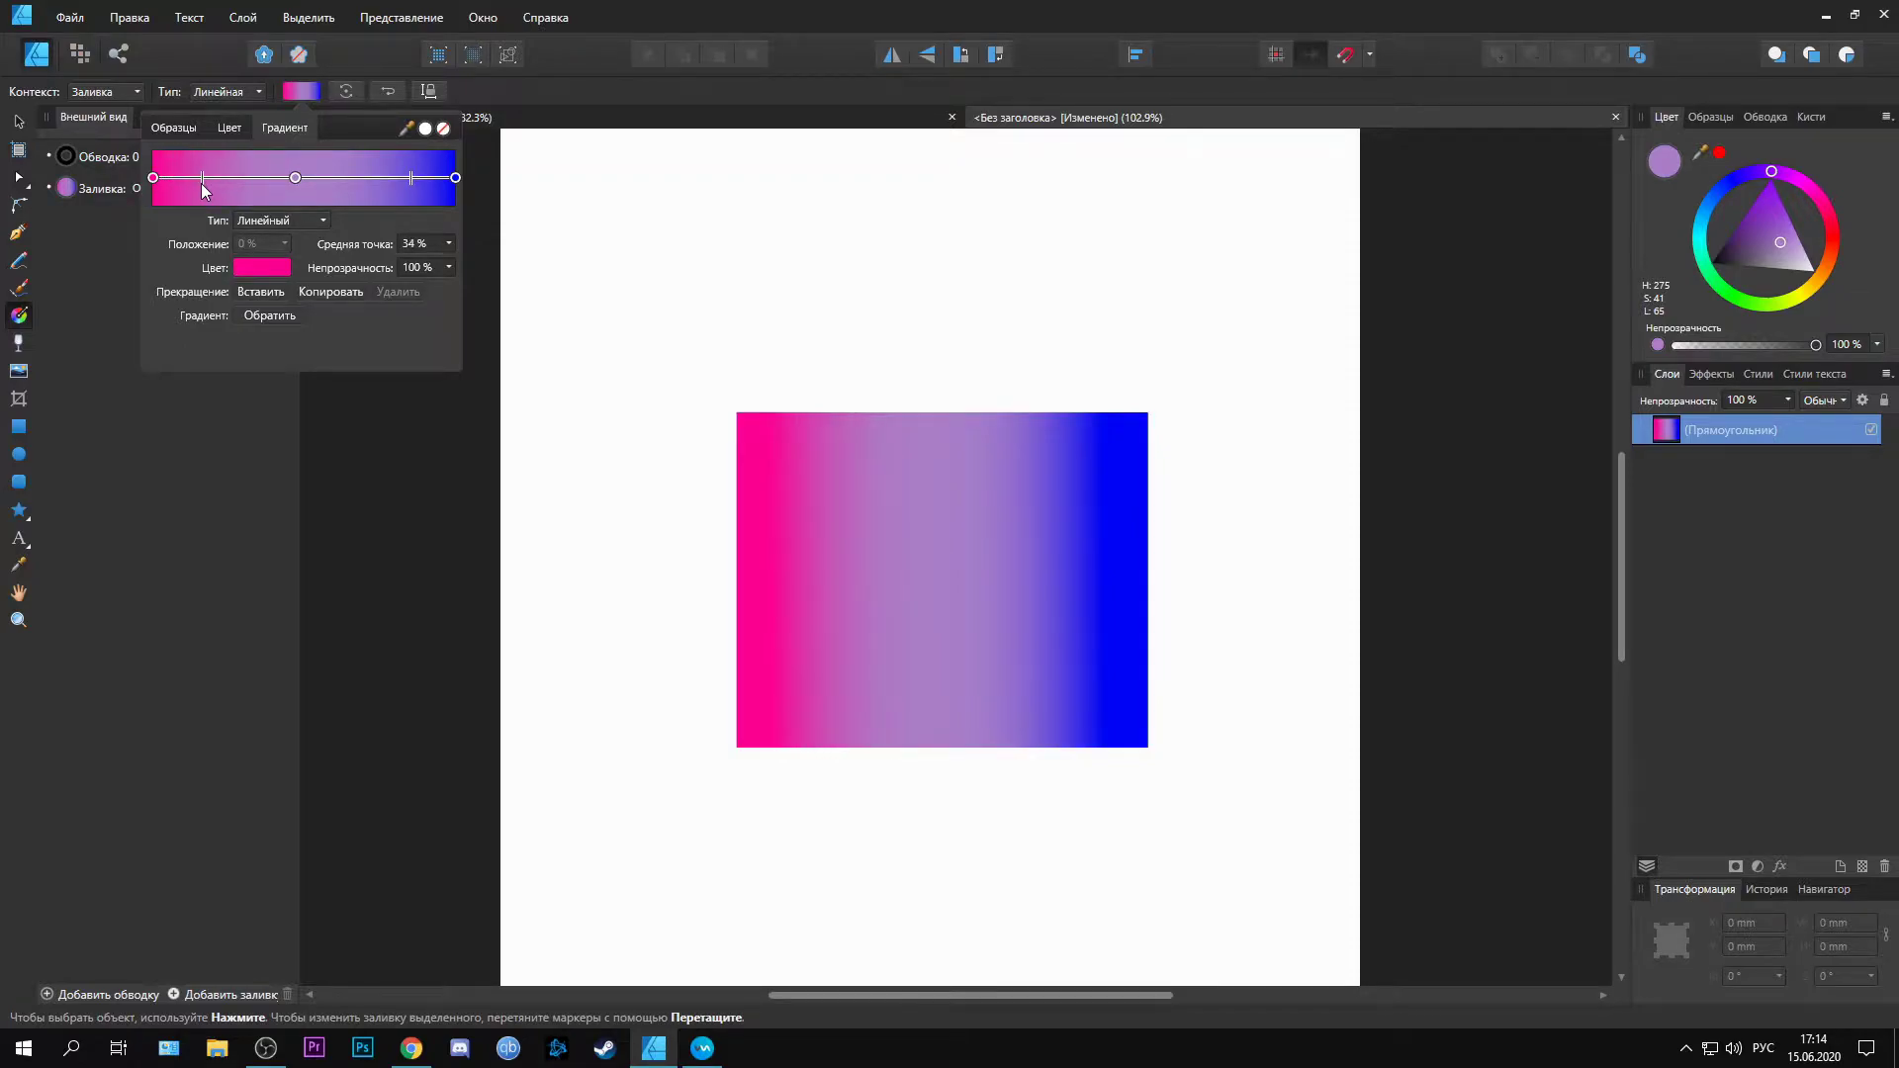
# Step: Change the fill type to elliptical and move the gradient's origin to the rectangle's centre
pyautogui.click(231, 92)
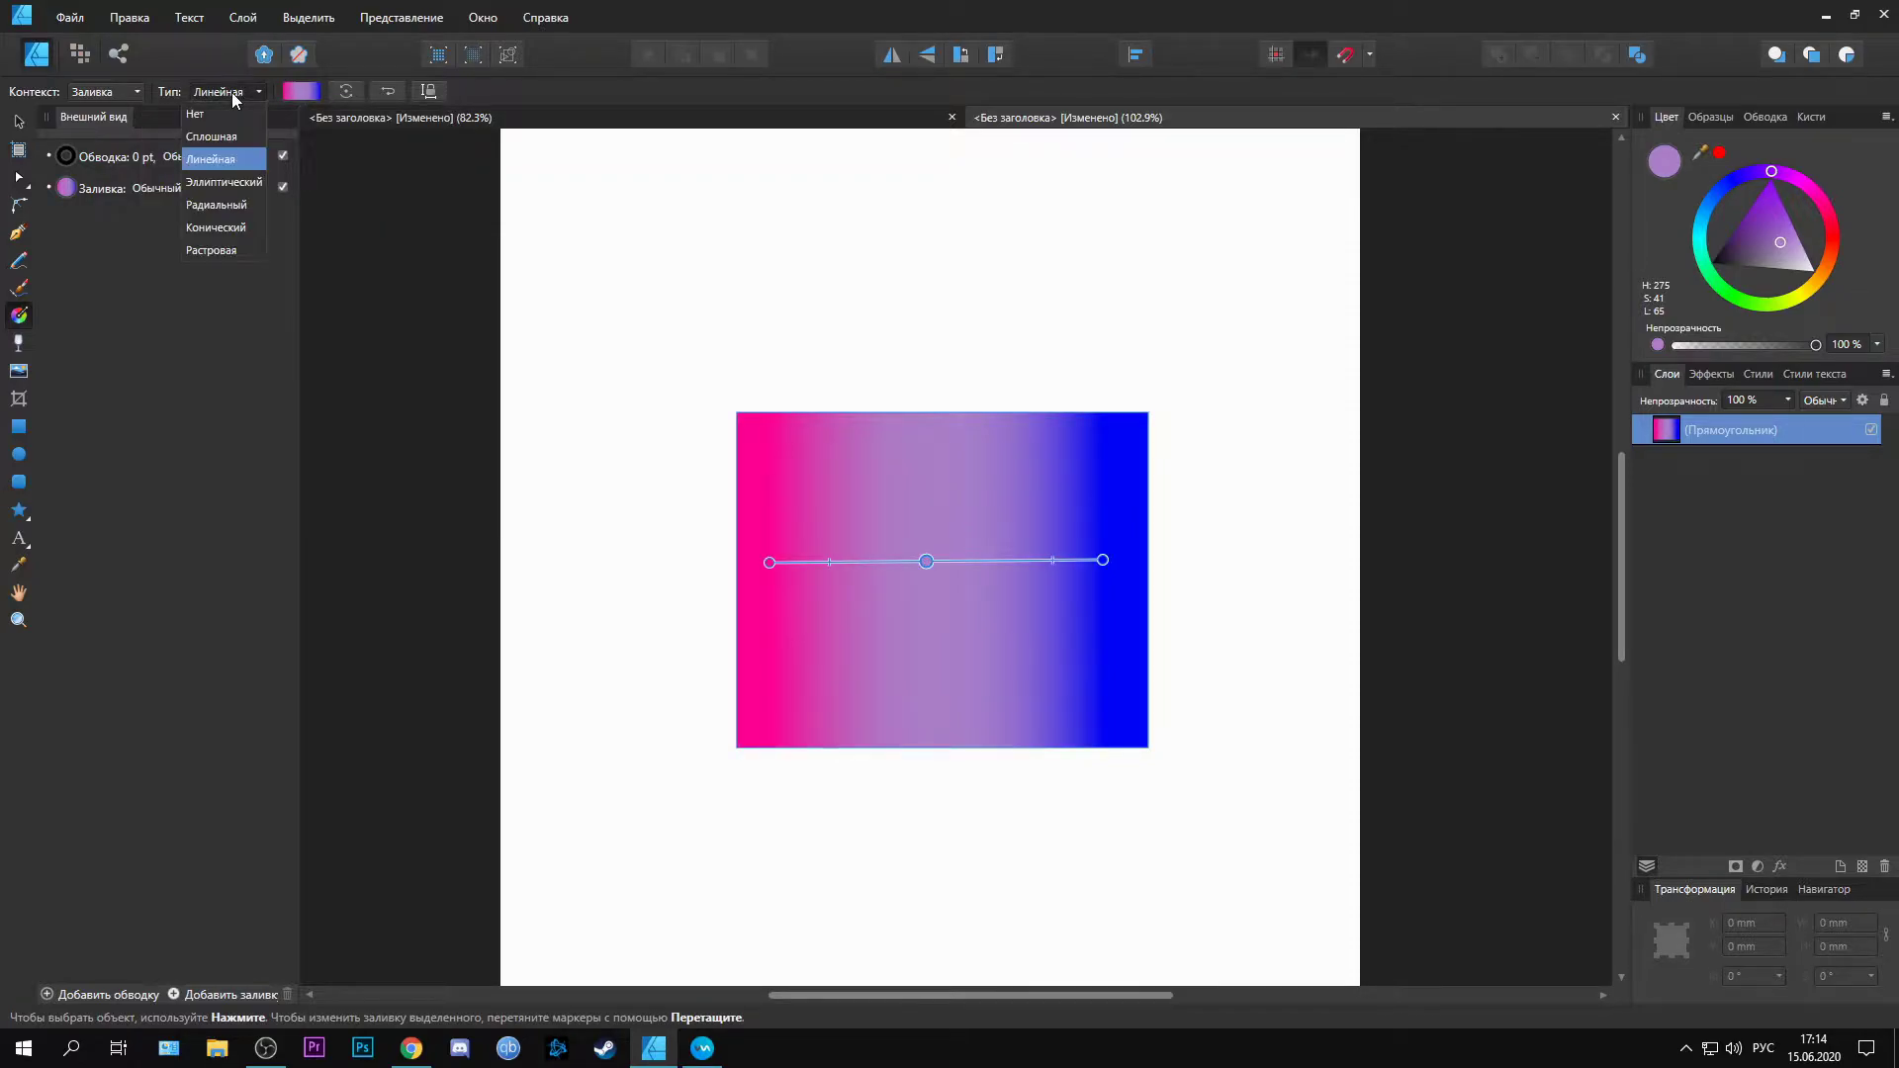
pyautogui.click(237, 178)
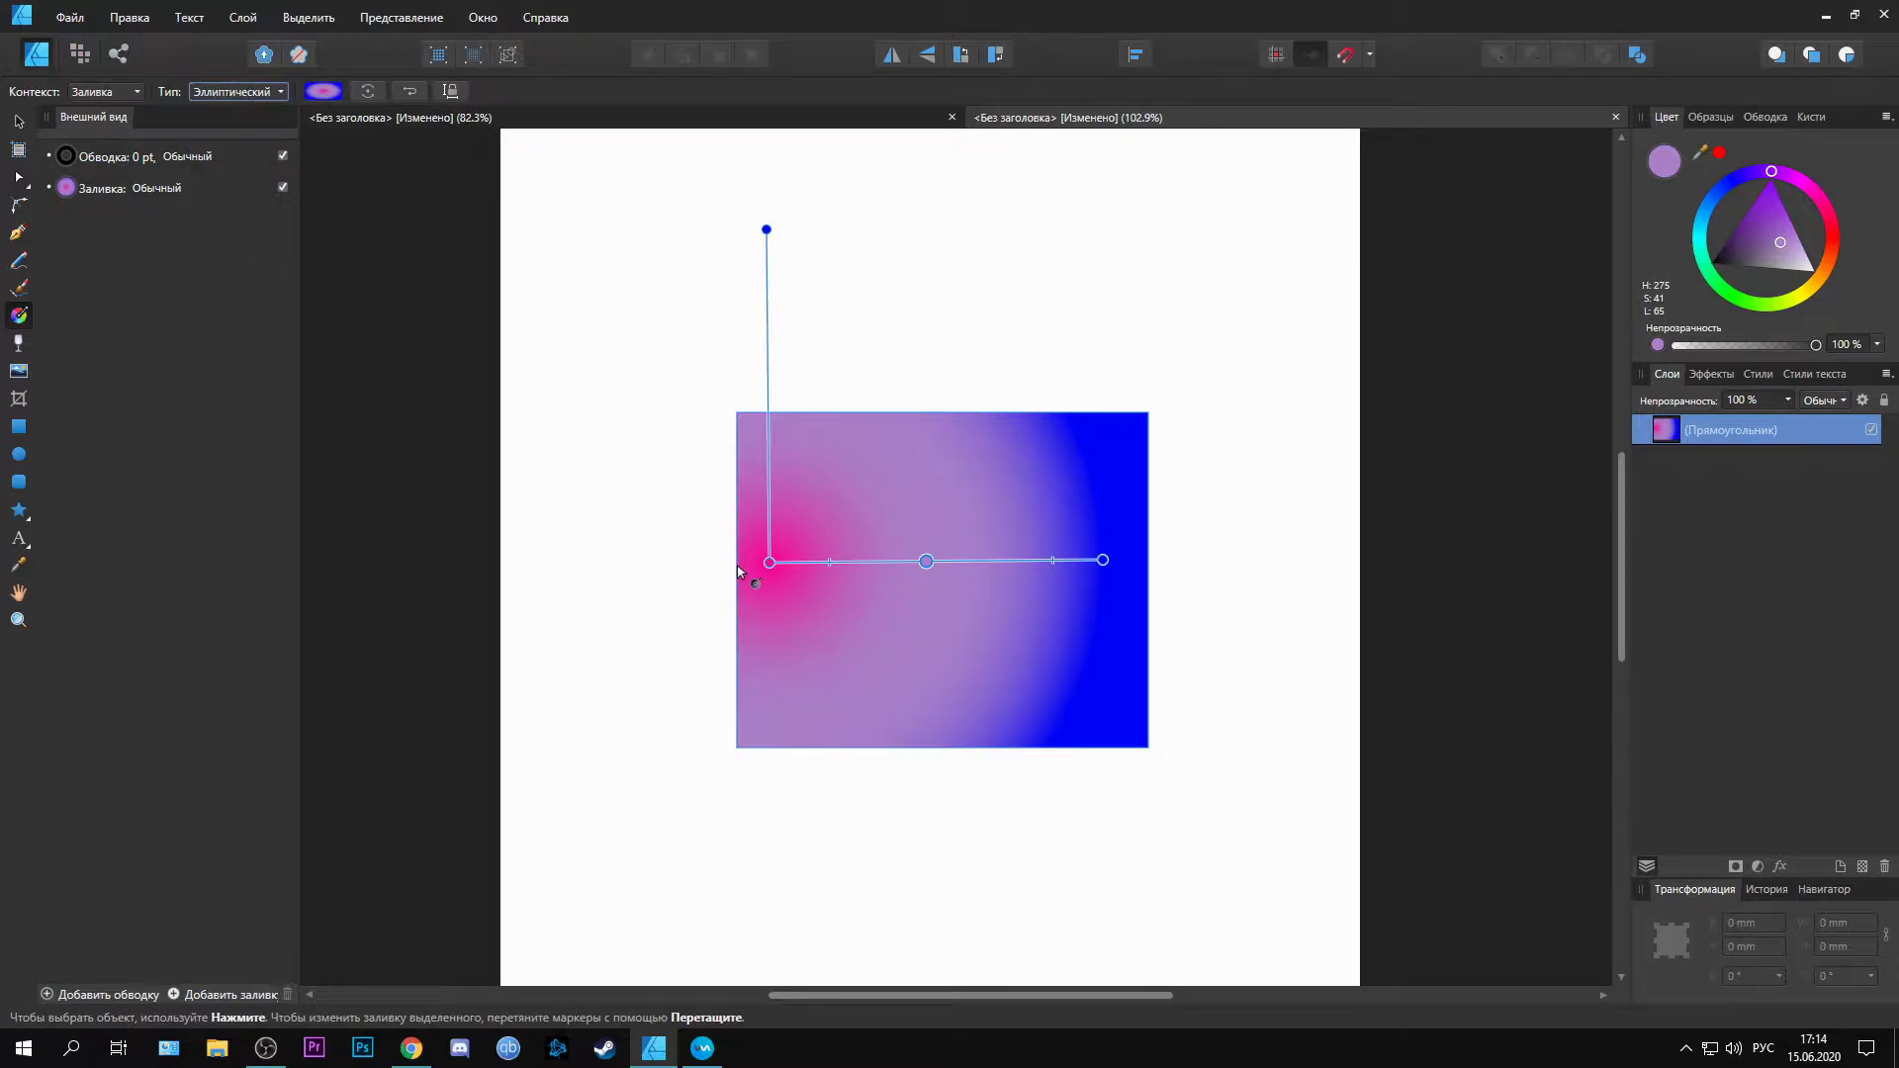
pyautogui.moveTo(769, 562); pyautogui.dragTo(935, 573)
# Step: Change the rectangle's gradient fill type to radial and then to conical
pyautogui.click(231, 92)
pyautogui.click(243, 200)
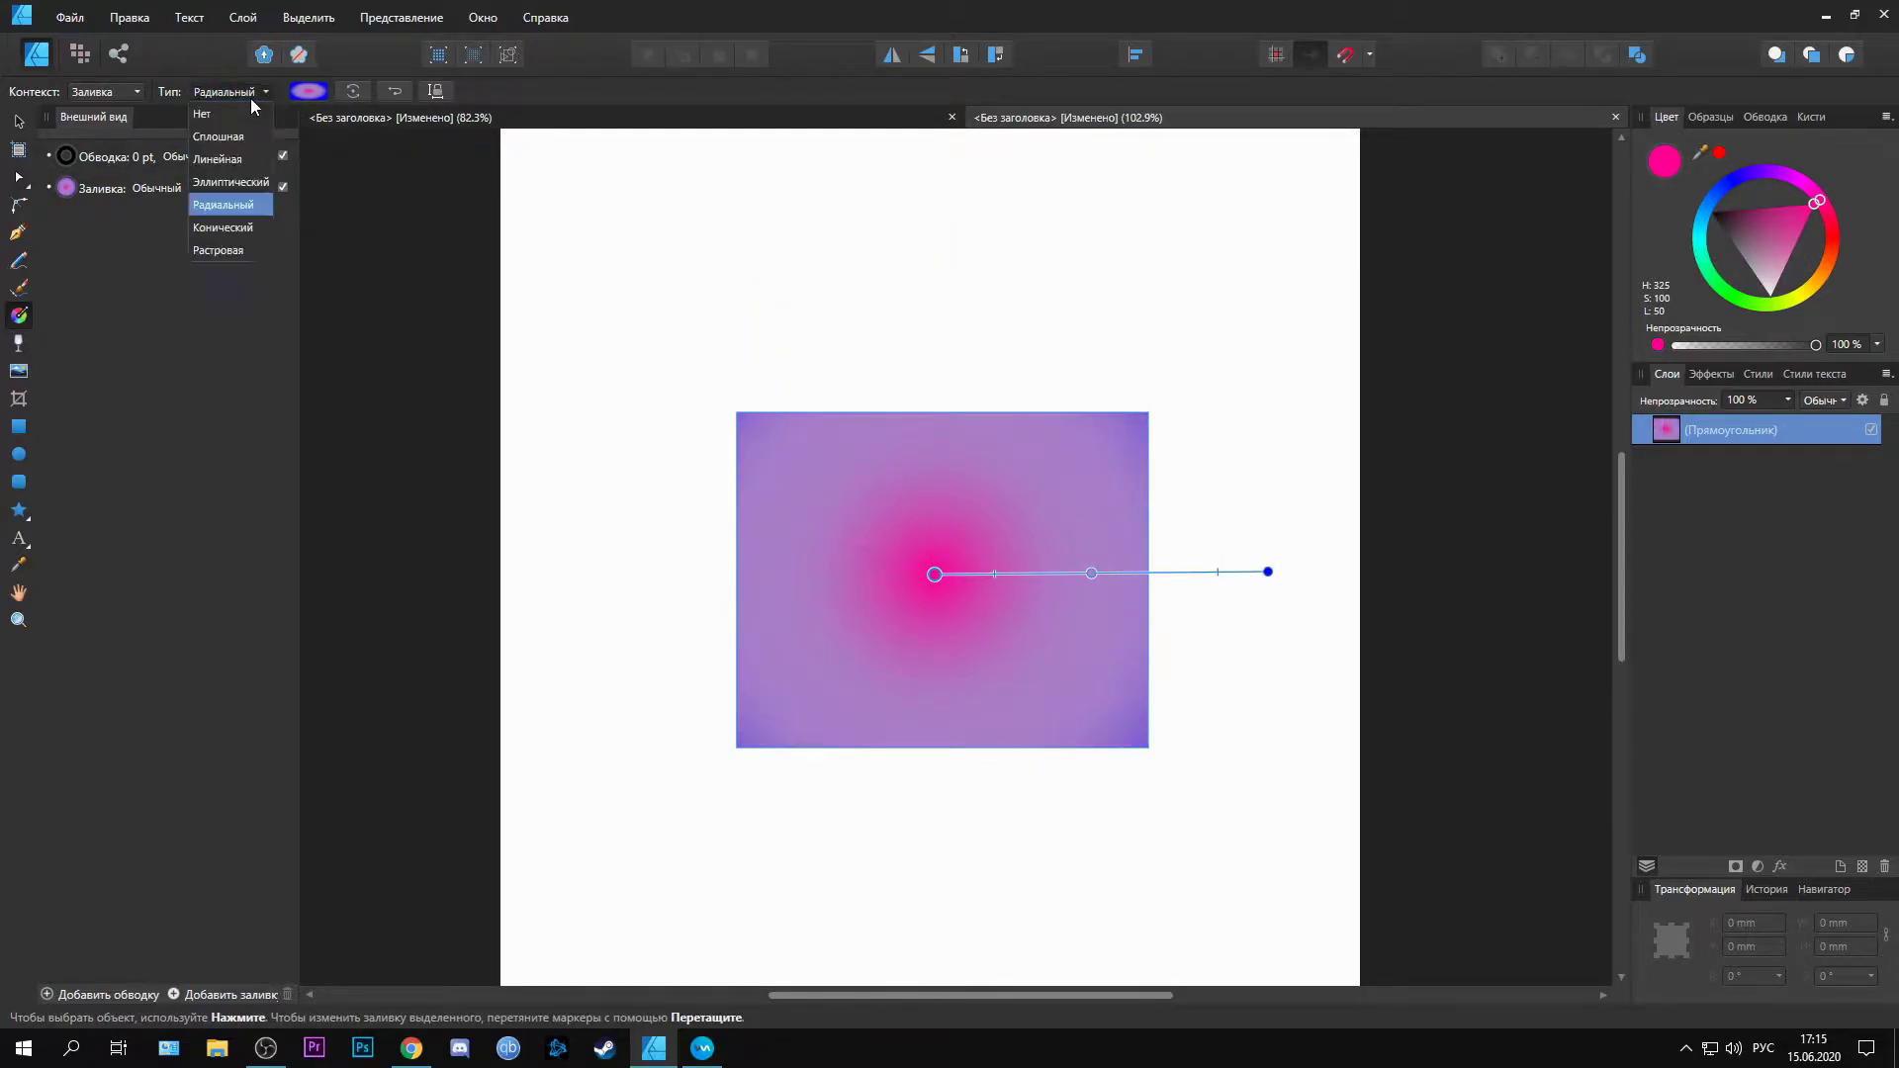
pyautogui.click(251, 98)
pyautogui.click(242, 221)
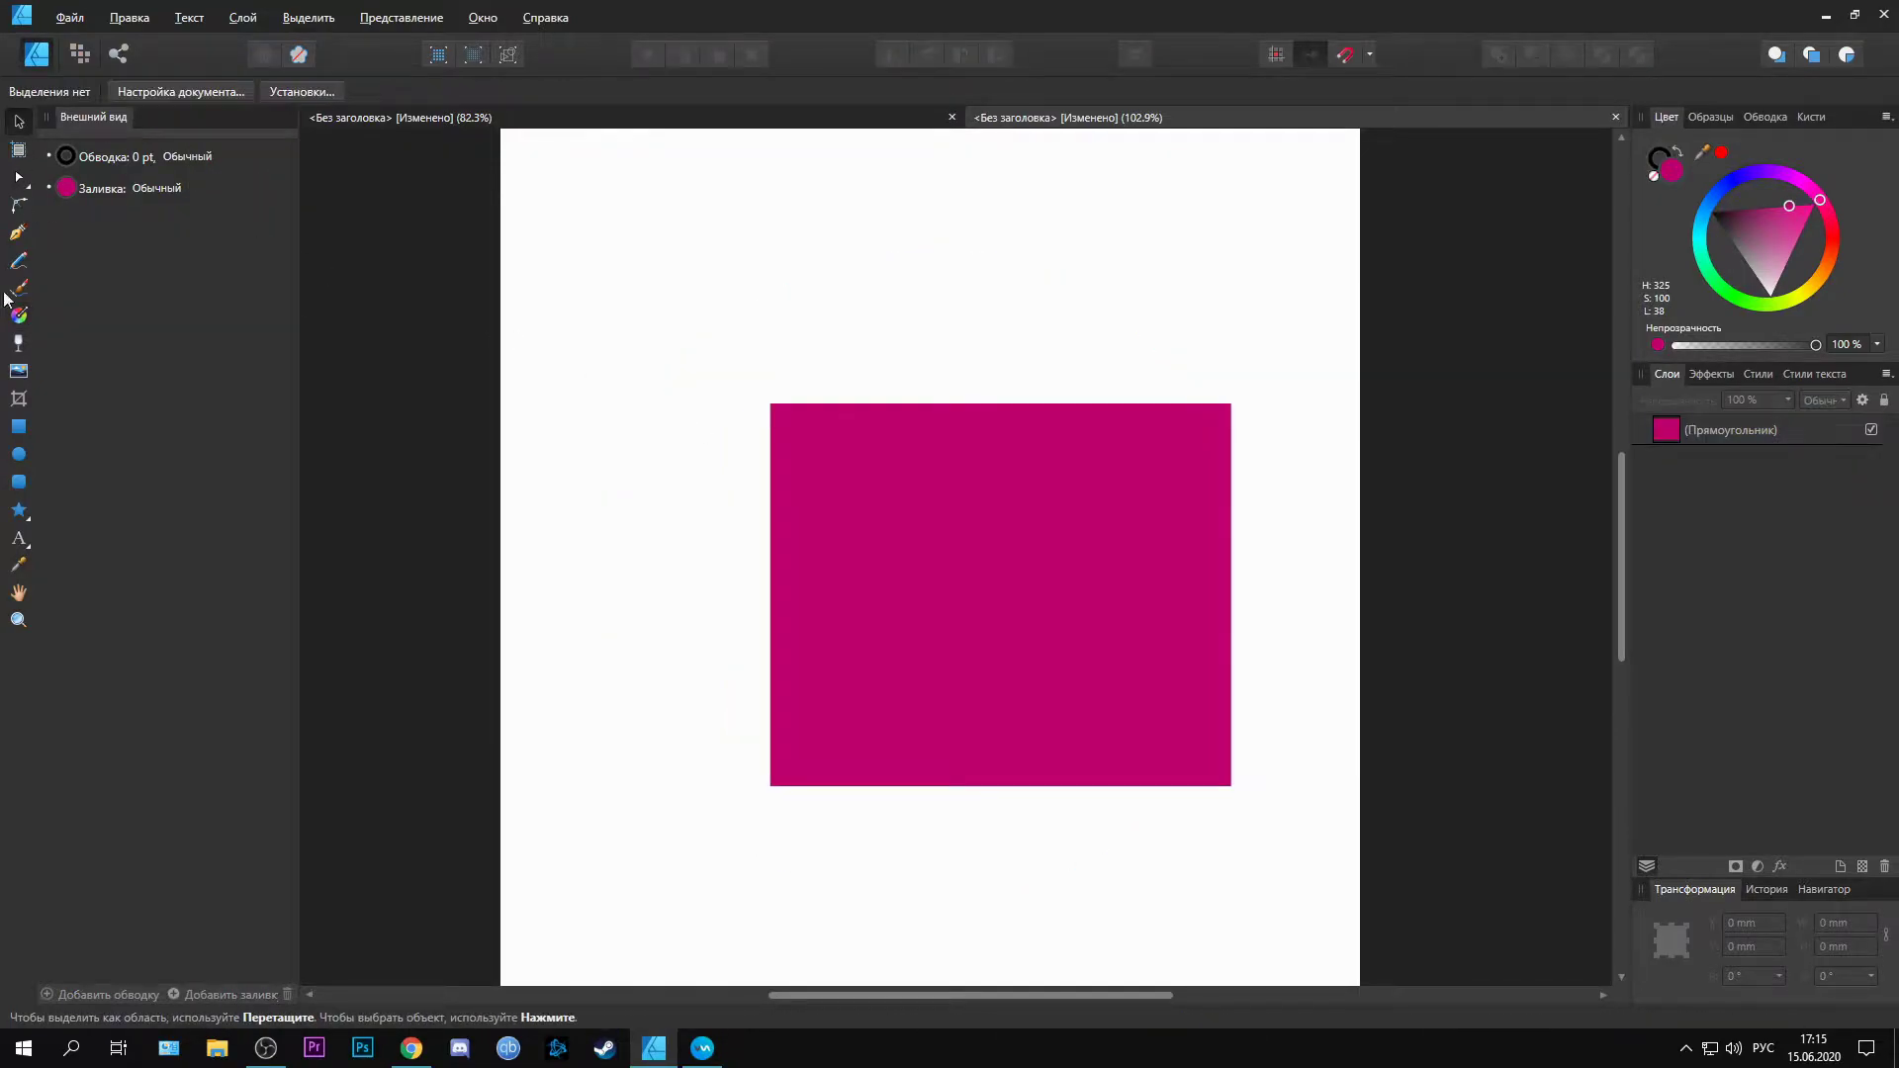
# Step: Apply a linear transparency fading the magenta rectangle out towards its right side, and move the rectangle to the page's upper left
pyautogui.click(15, 348)
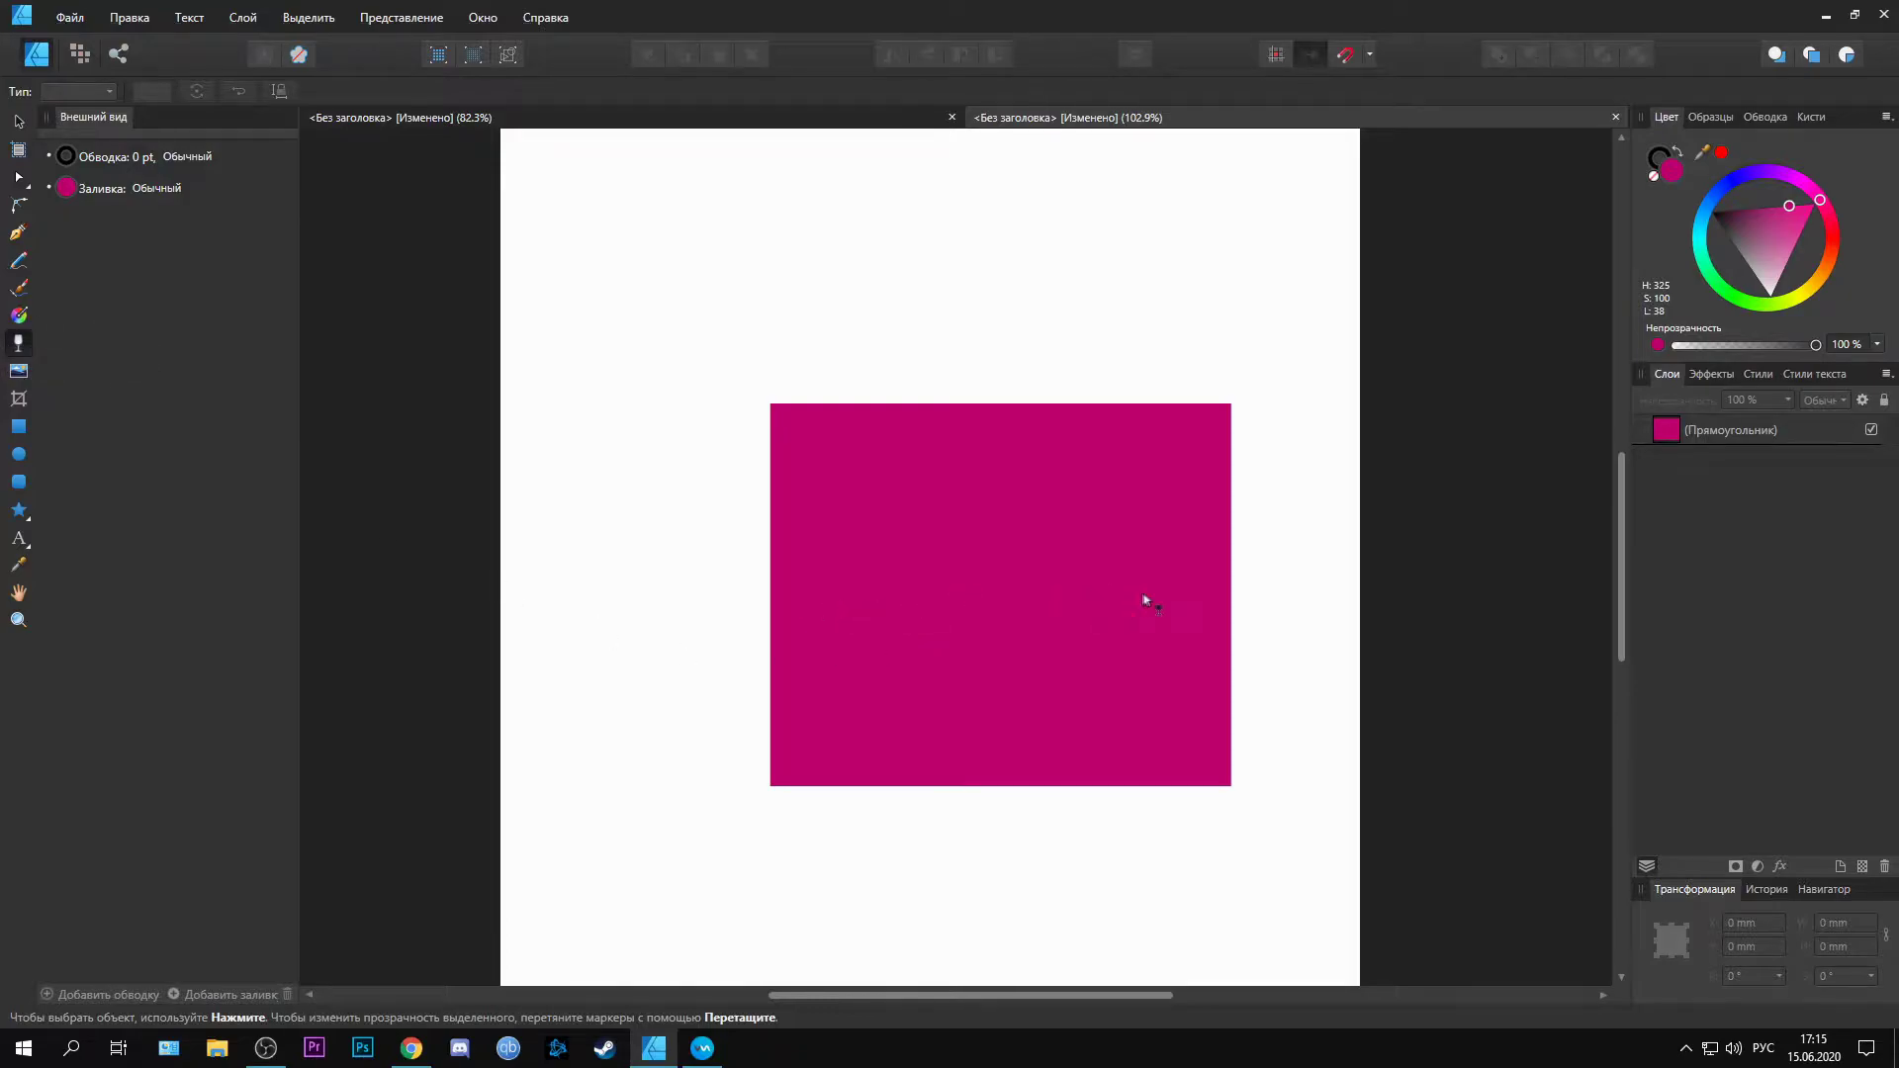
pyautogui.click(935, 595)
pyautogui.moveTo(793, 593); pyautogui.dragTo(1157, 591)
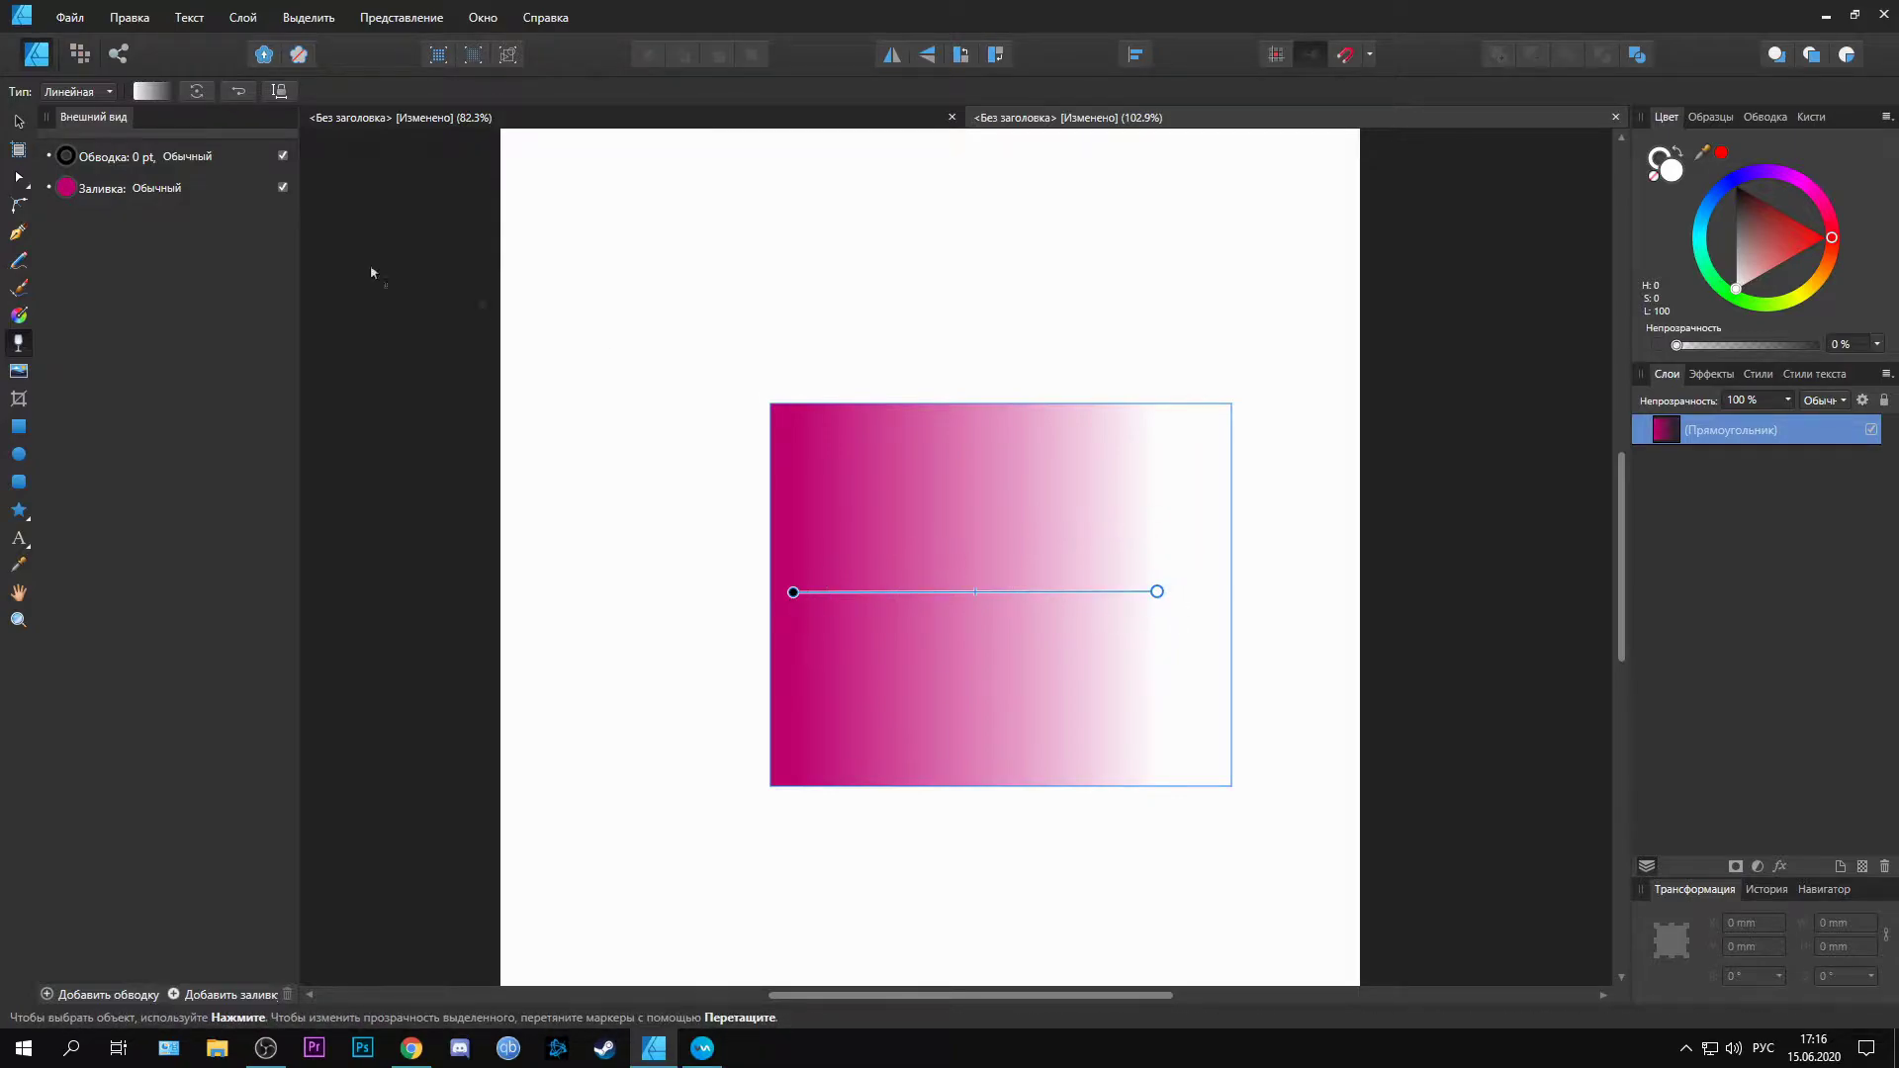
pyautogui.click(16, 123)
pyautogui.moveTo(1018, 576); pyautogui.dragTo(802, 446)
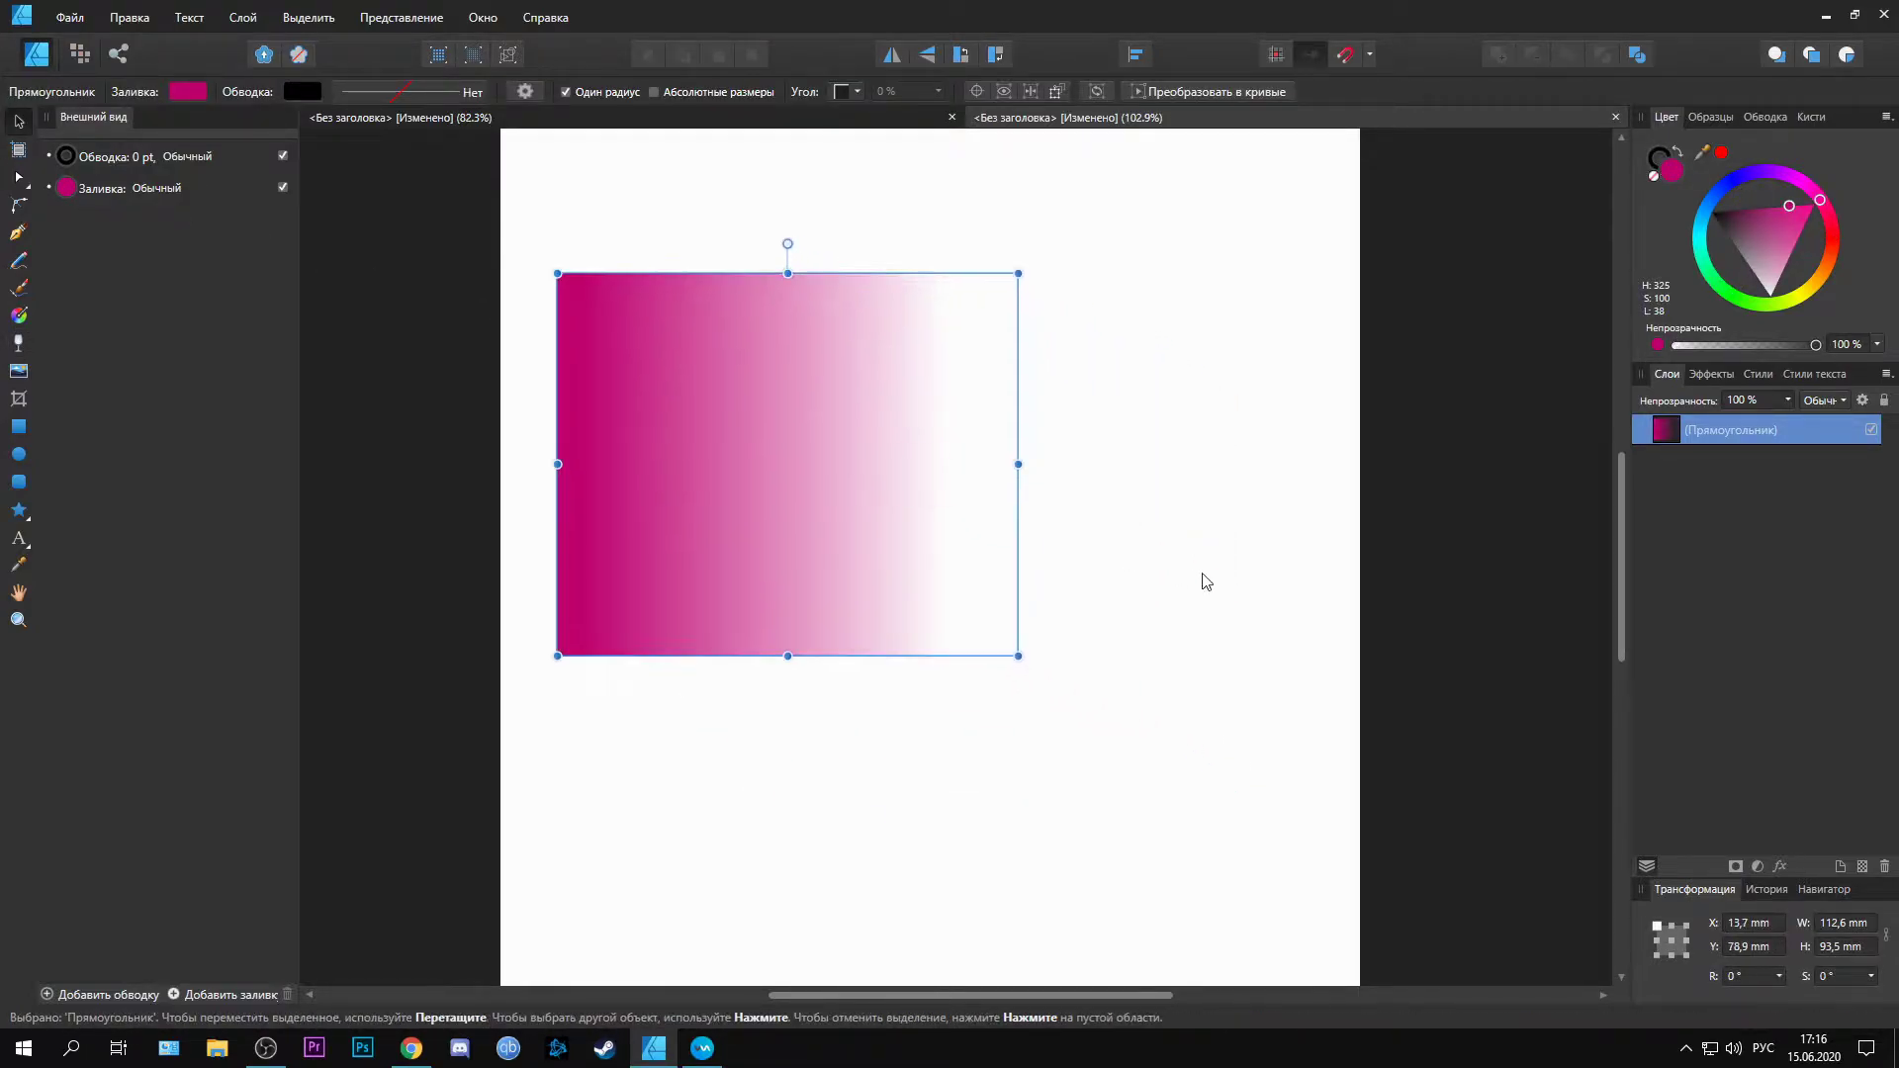
pyautogui.click(1204, 581)
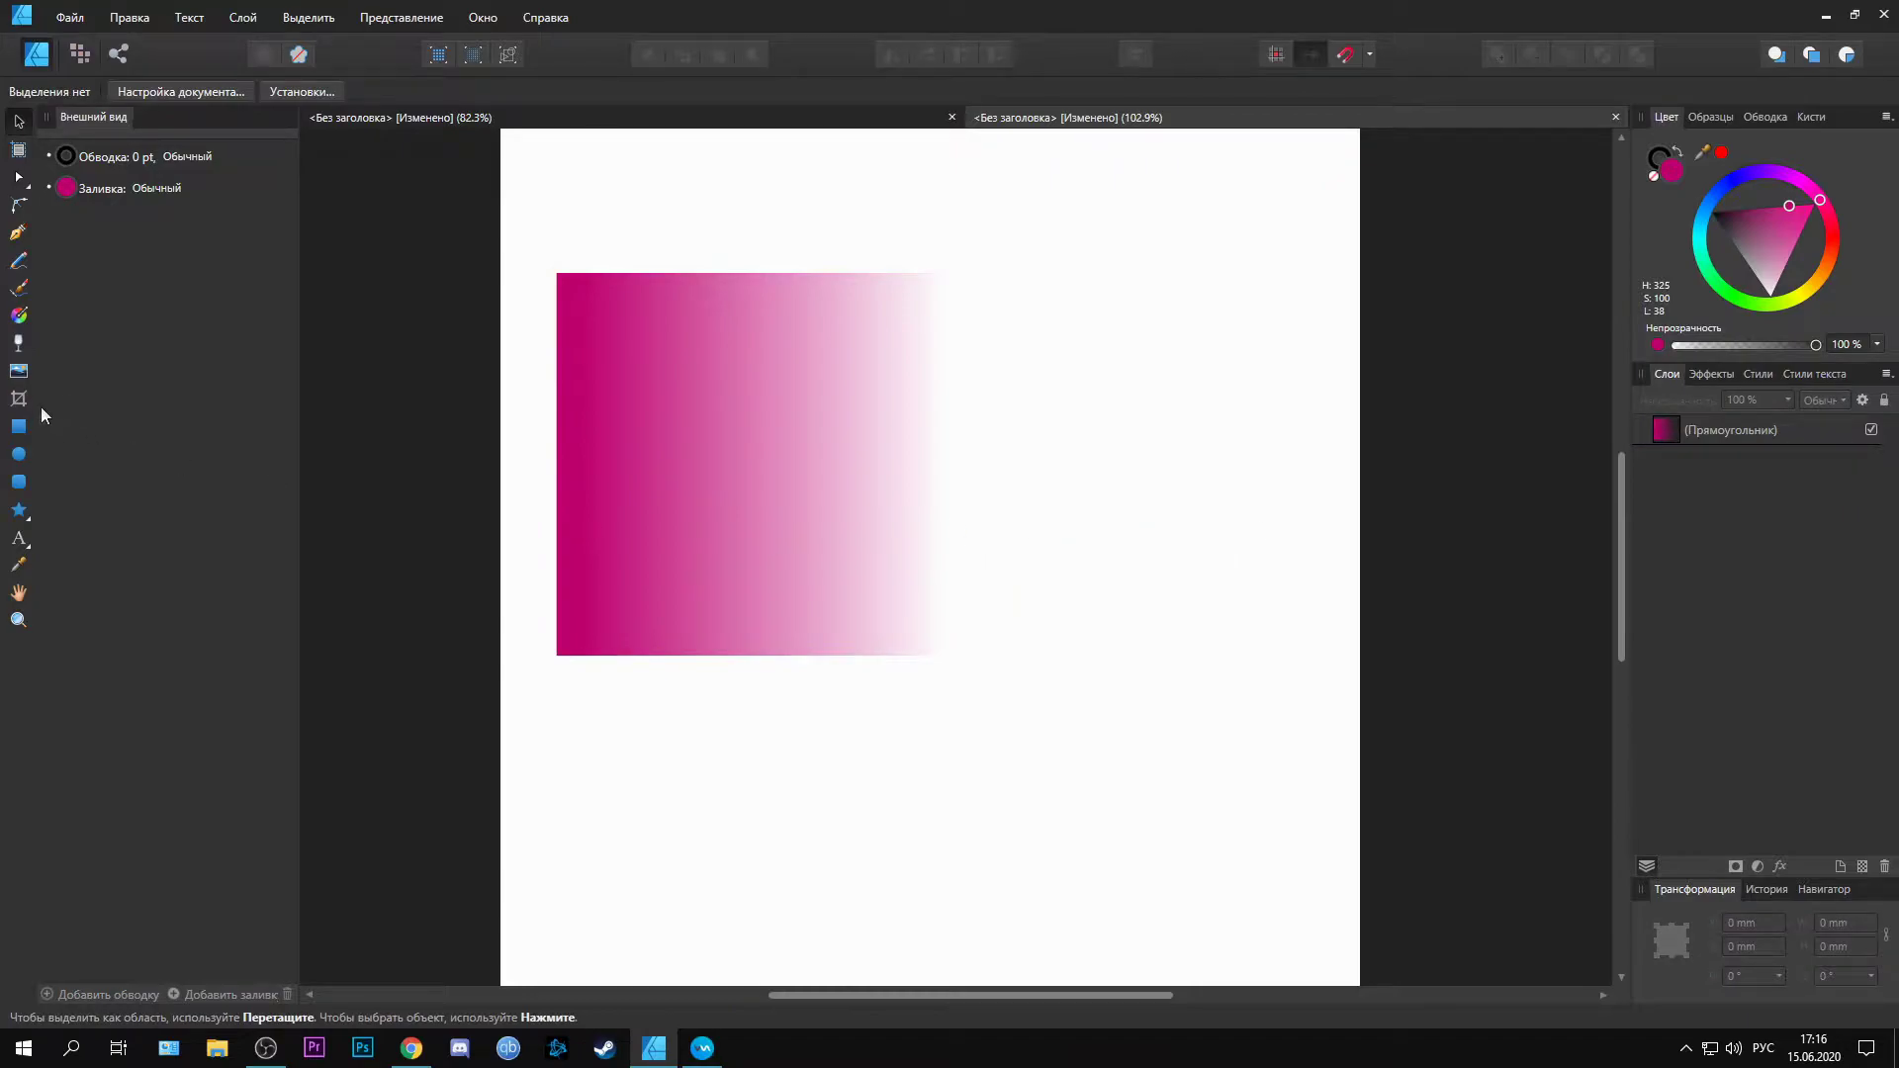
# Step: Draw a brownish-red rectangle in the lower-right part of the page
pyautogui.click(18, 426)
pyautogui.click(1835, 236)
pyautogui.click(1776, 235)
pyautogui.moveTo(878, 580); pyautogui.dragTo(1321, 927)
# Step: Move the faded magenta rectangle over the red one and reduce its height to about 80 mm
pyautogui.press('v')
pyautogui.click(717, 414)
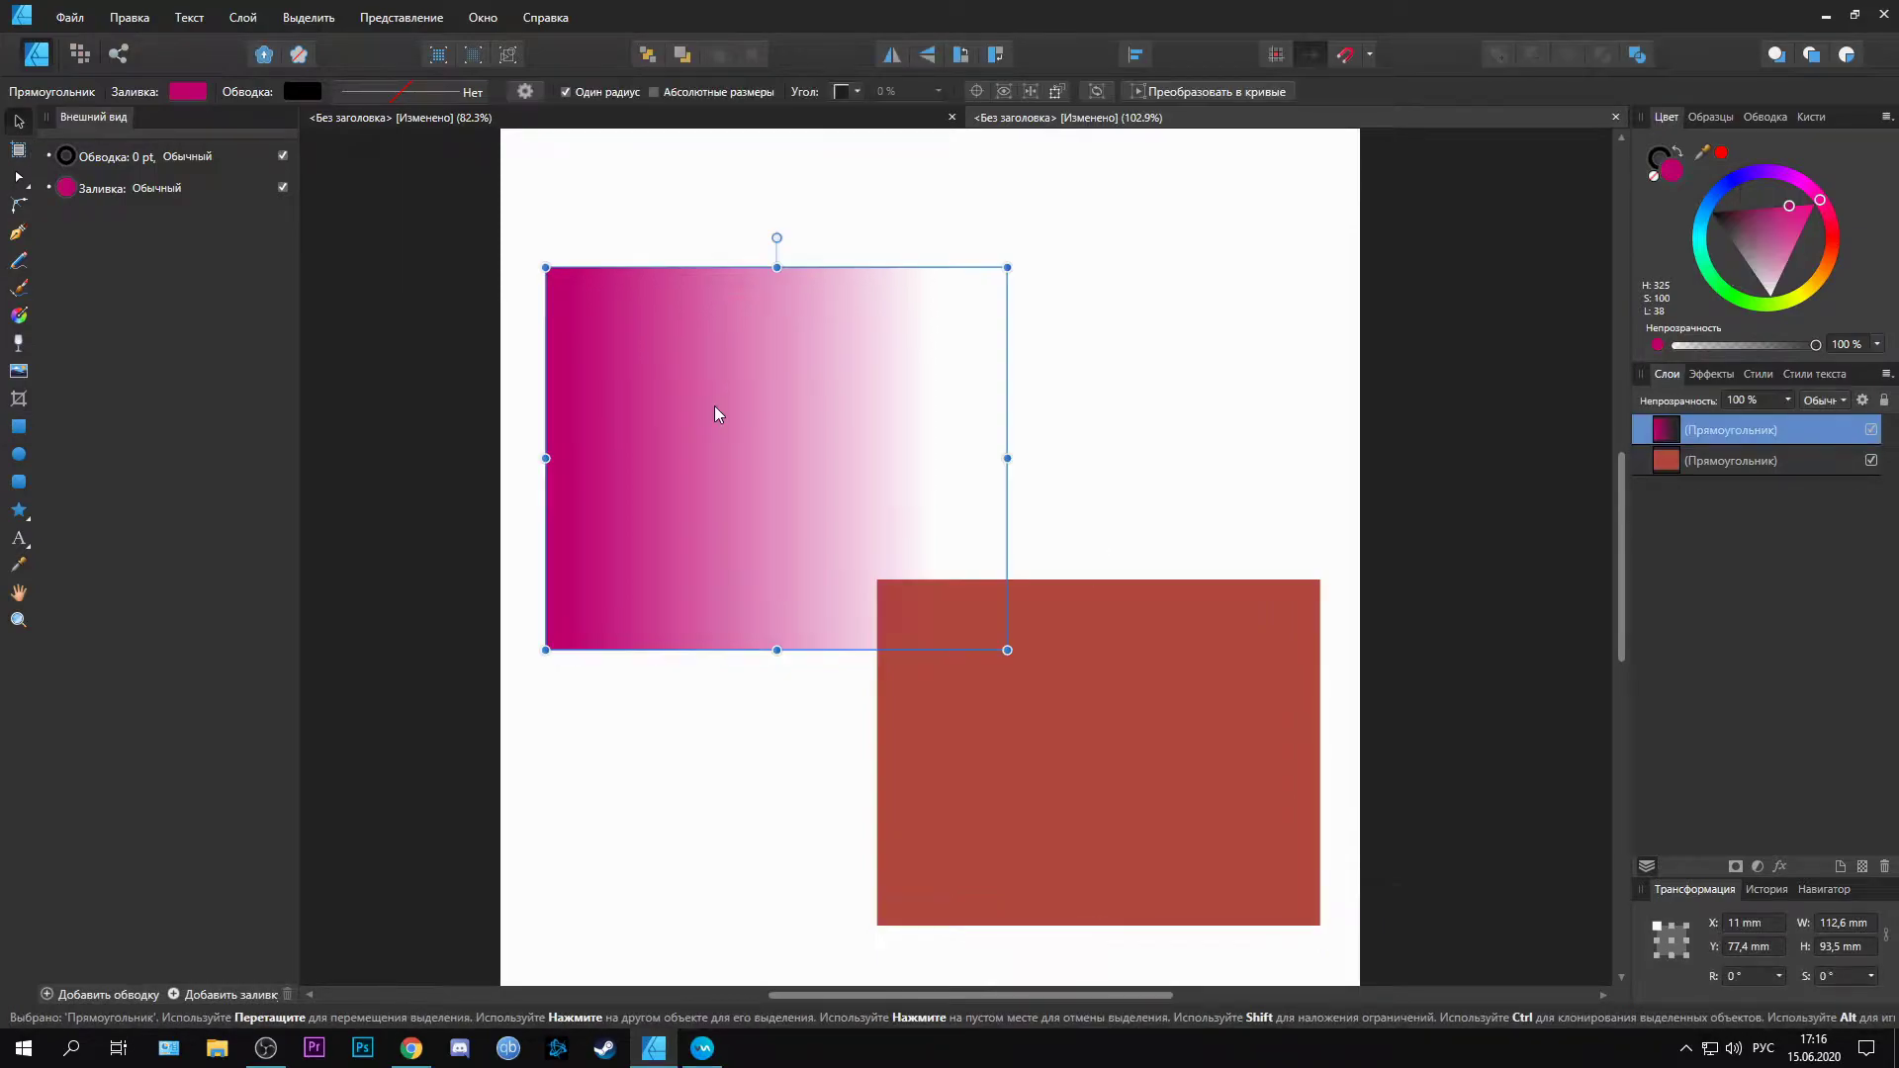
pyautogui.moveTo(717, 413); pyautogui.dragTo(1038, 703)
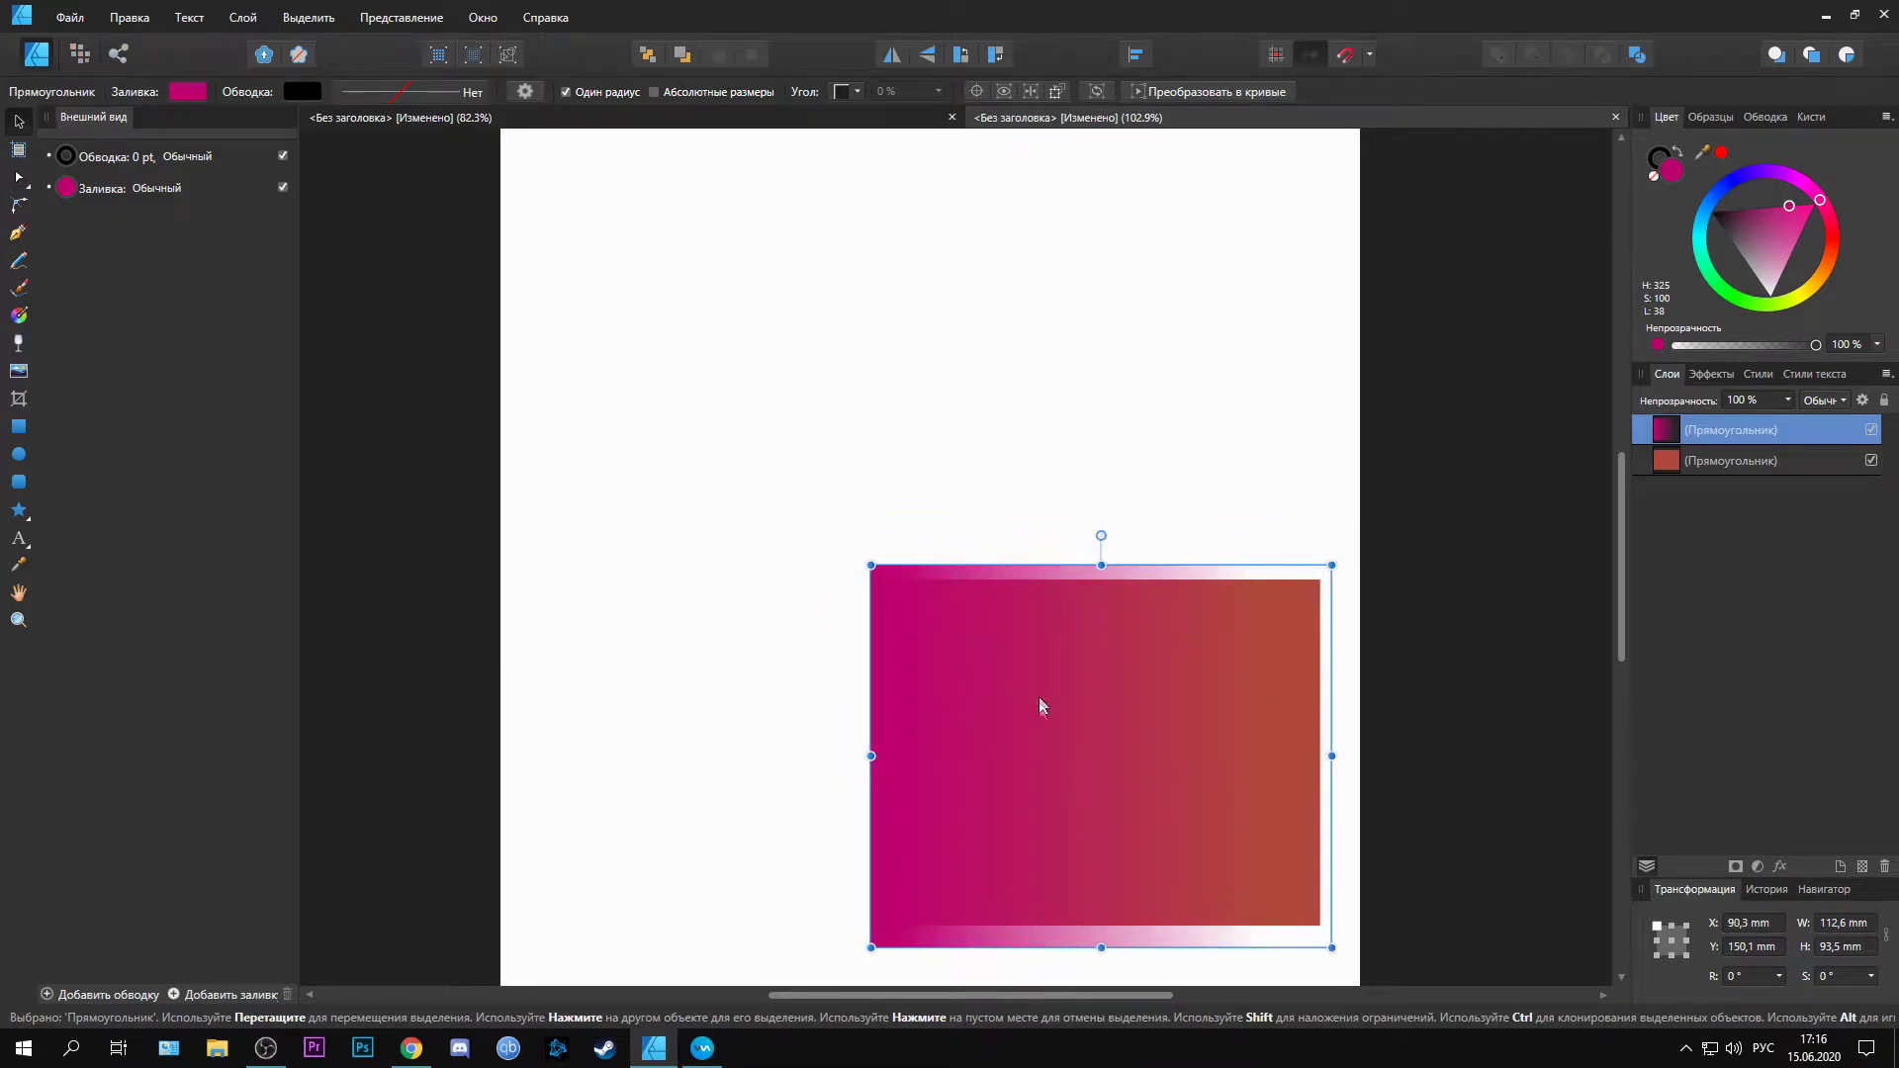
pyautogui.moveTo(1101, 564); pyautogui.dragTo(1101, 589)
pyautogui.moveTo(1101, 950); pyautogui.dragTo(1101, 916)
pyautogui.click(1234, 353)
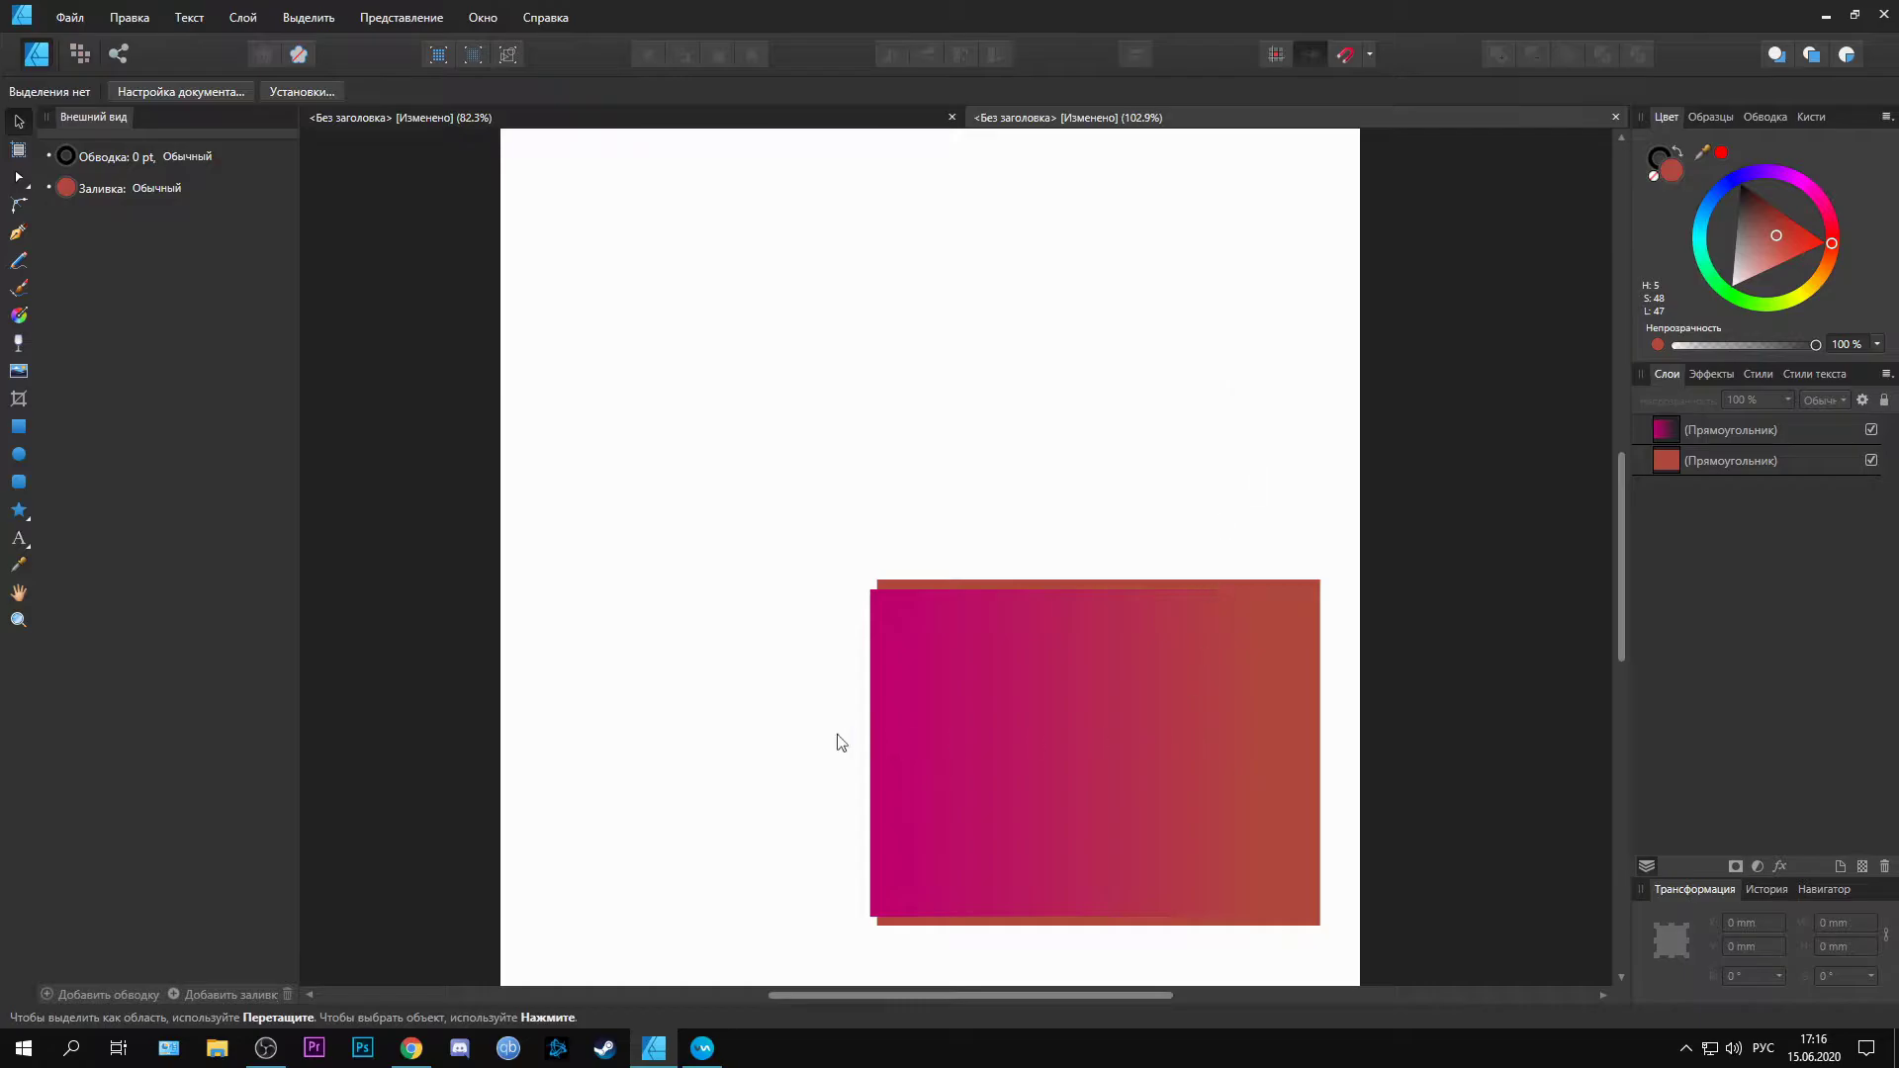
# Step: Move the faded magenta rectangle off the red one, back to the page's upper left
pyautogui.click(1036, 732)
pyautogui.moveTo(1094, 740); pyautogui.dragTo(766, 342)
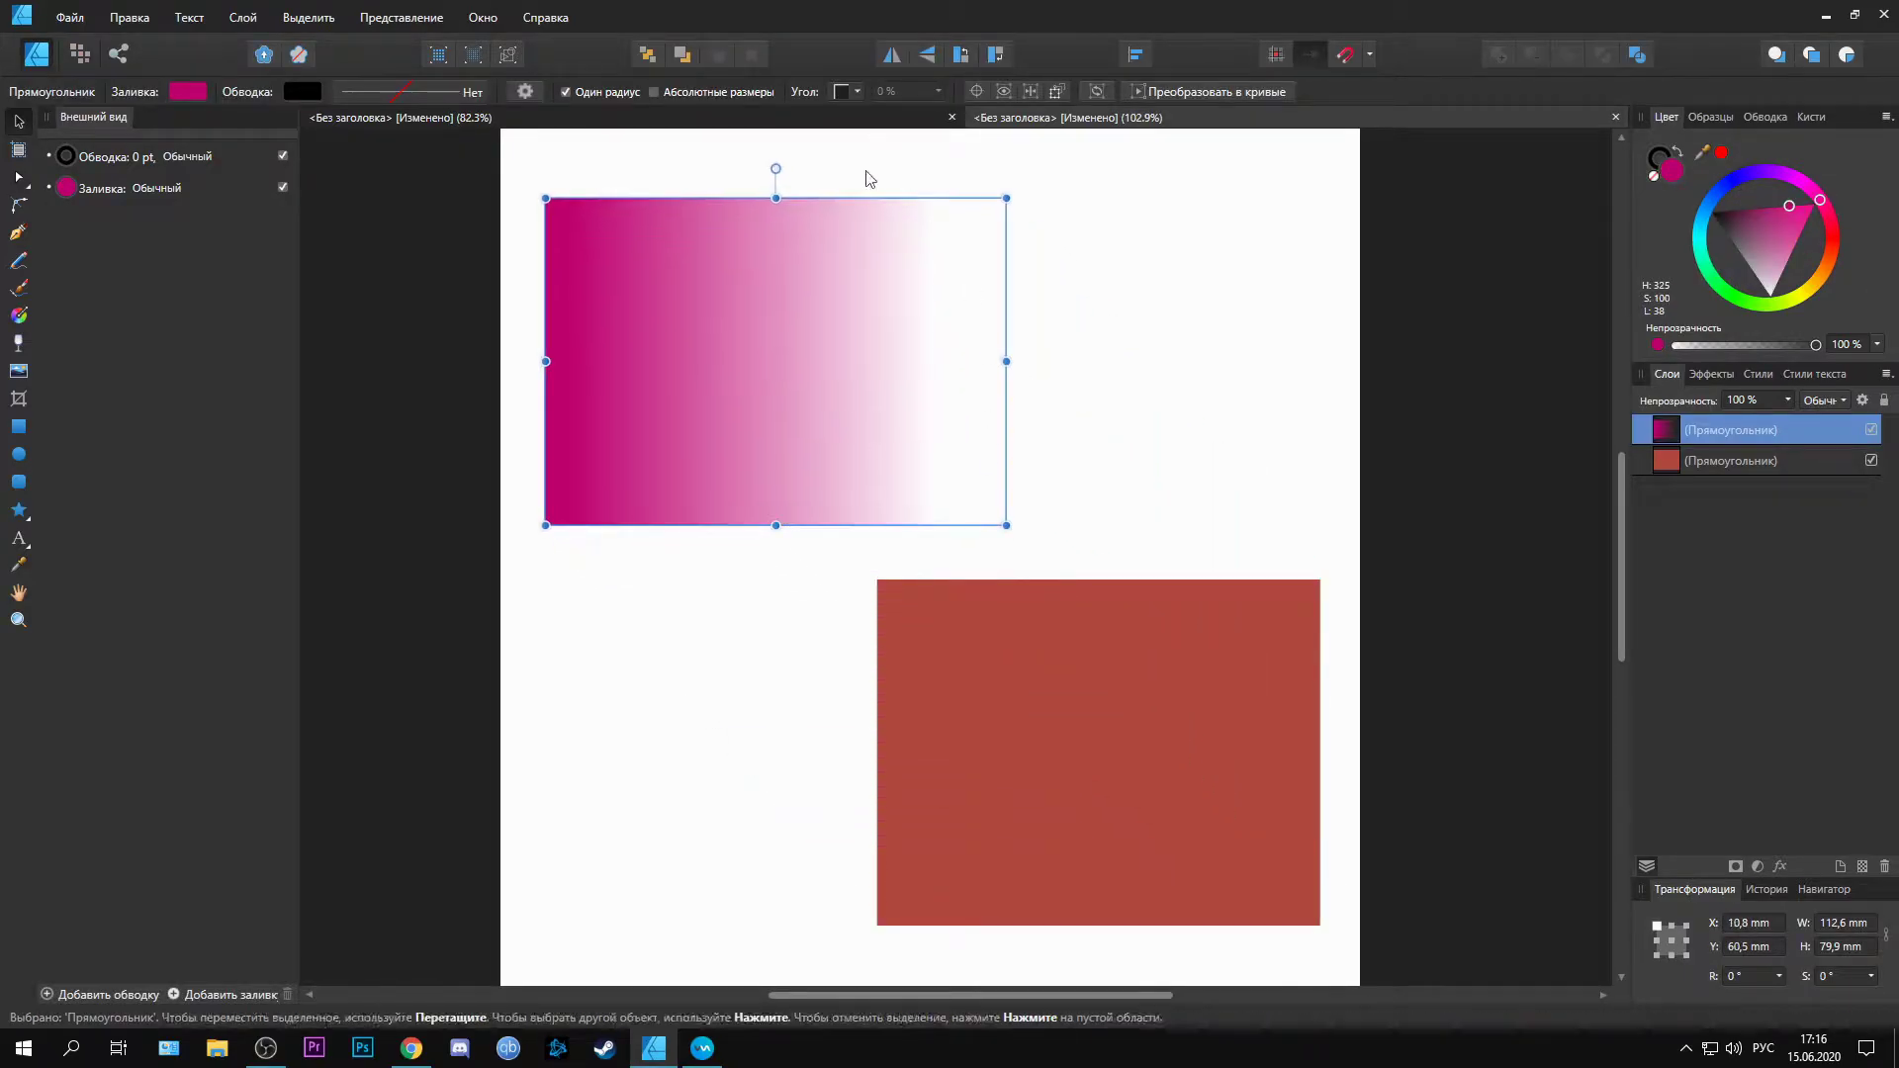
pyautogui.click(1155, 803)
pyautogui.click(1285, 415)
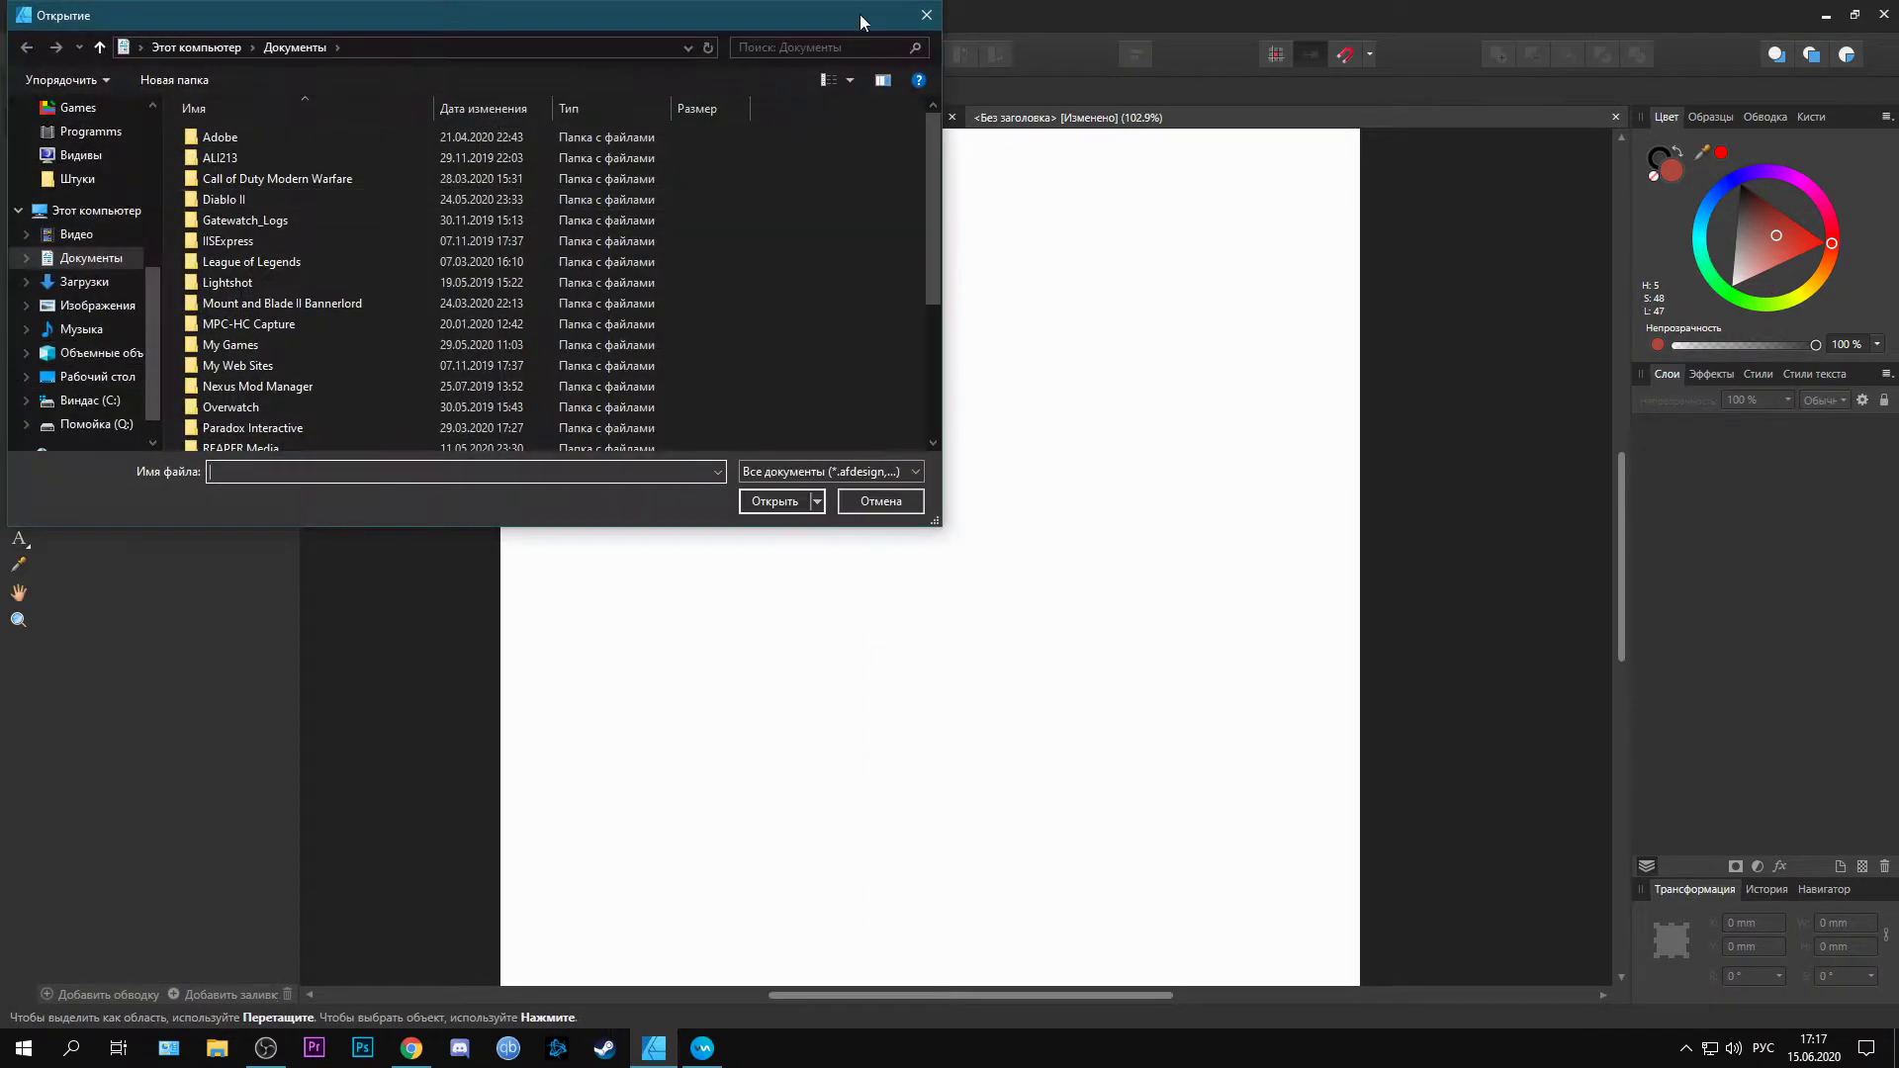
# Step: Place the "download" image of the rose and book from the desktop in the middle of the page
pyautogui.press('Escape')
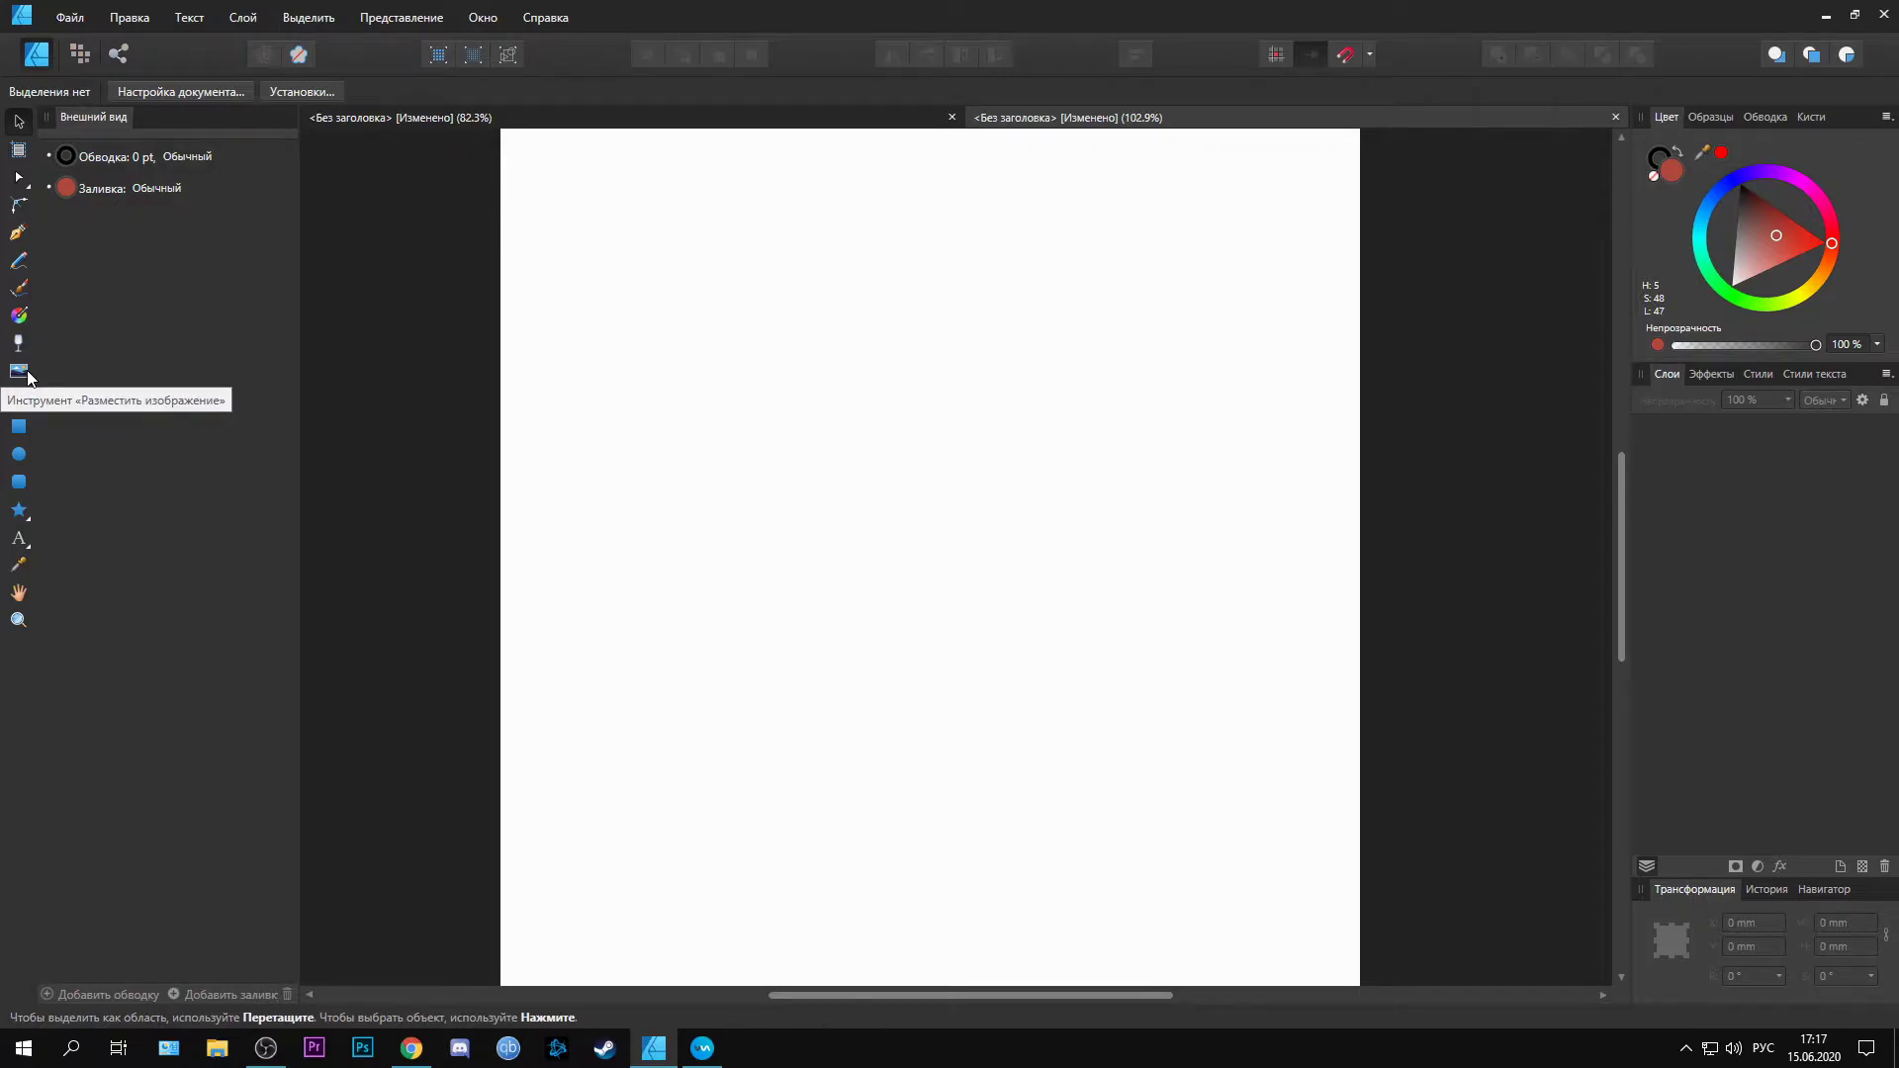
pyautogui.click(24, 373)
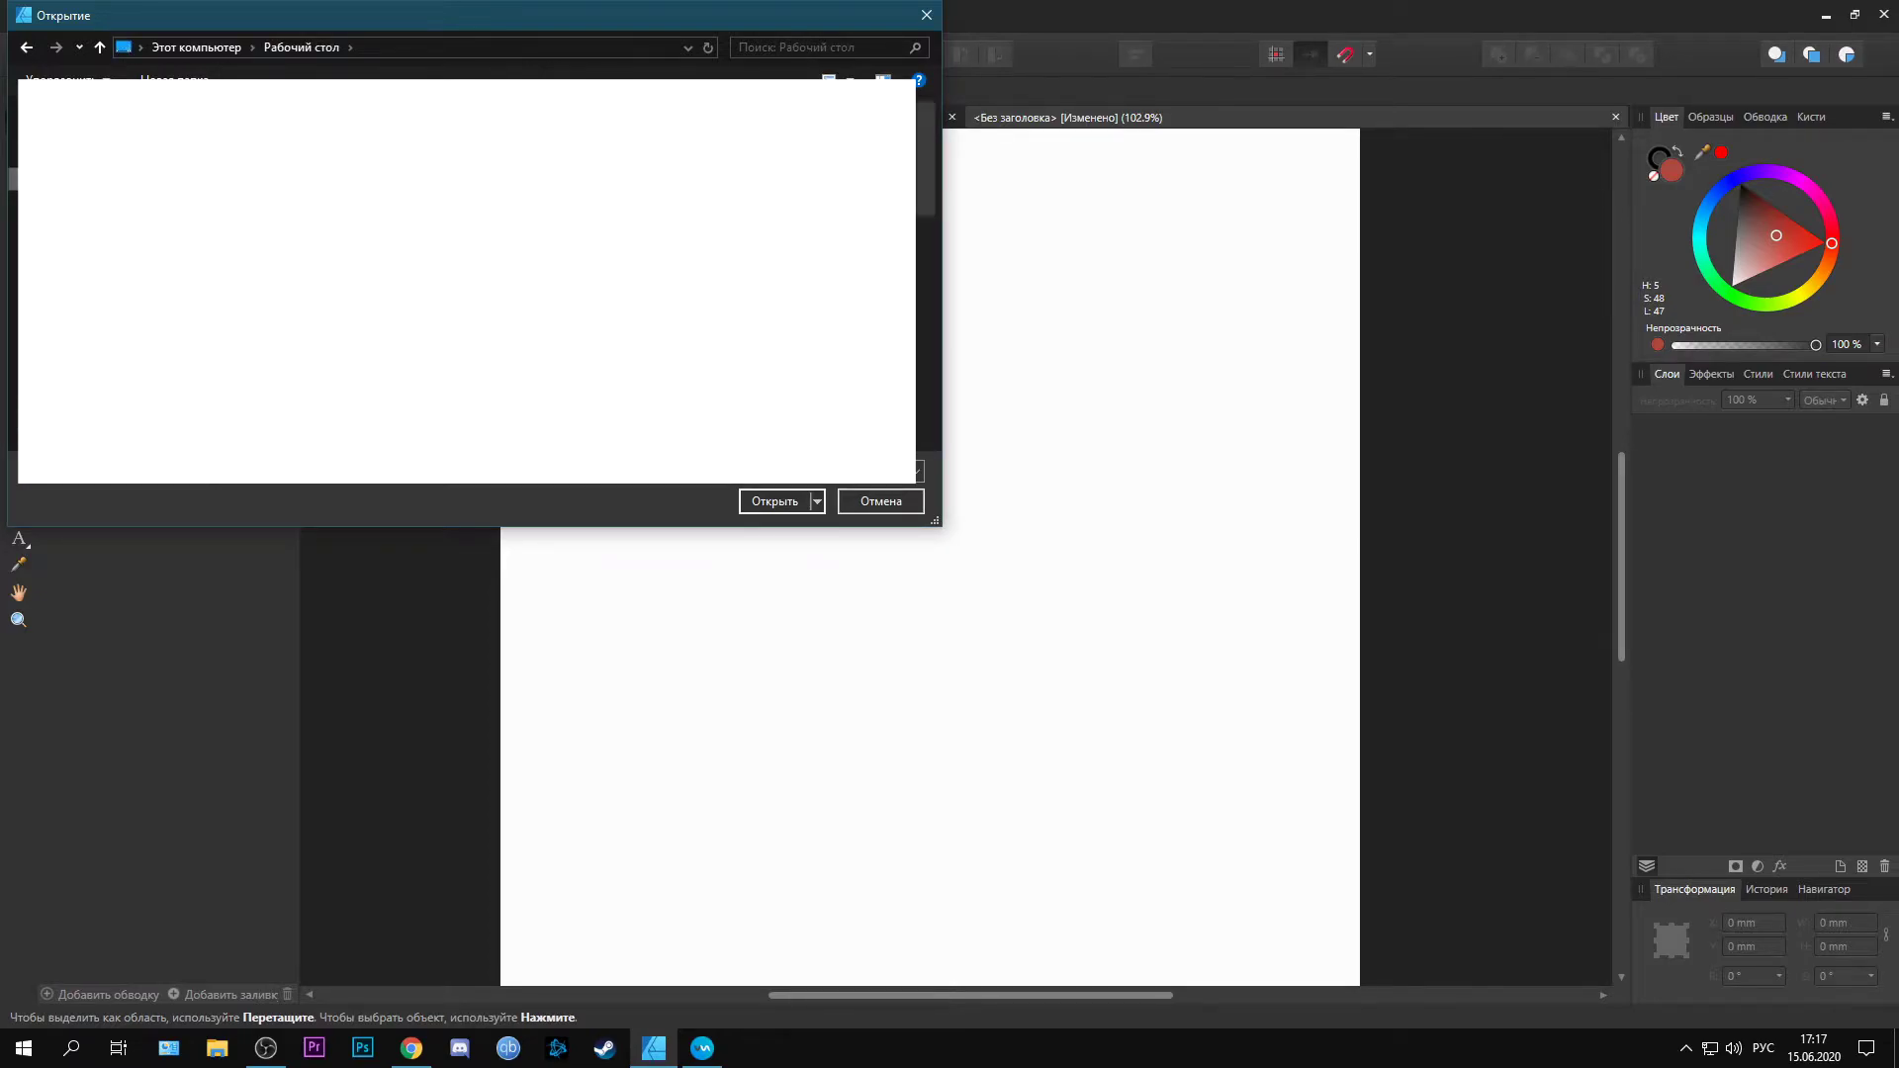
pyautogui.doubleClick(235, 186)
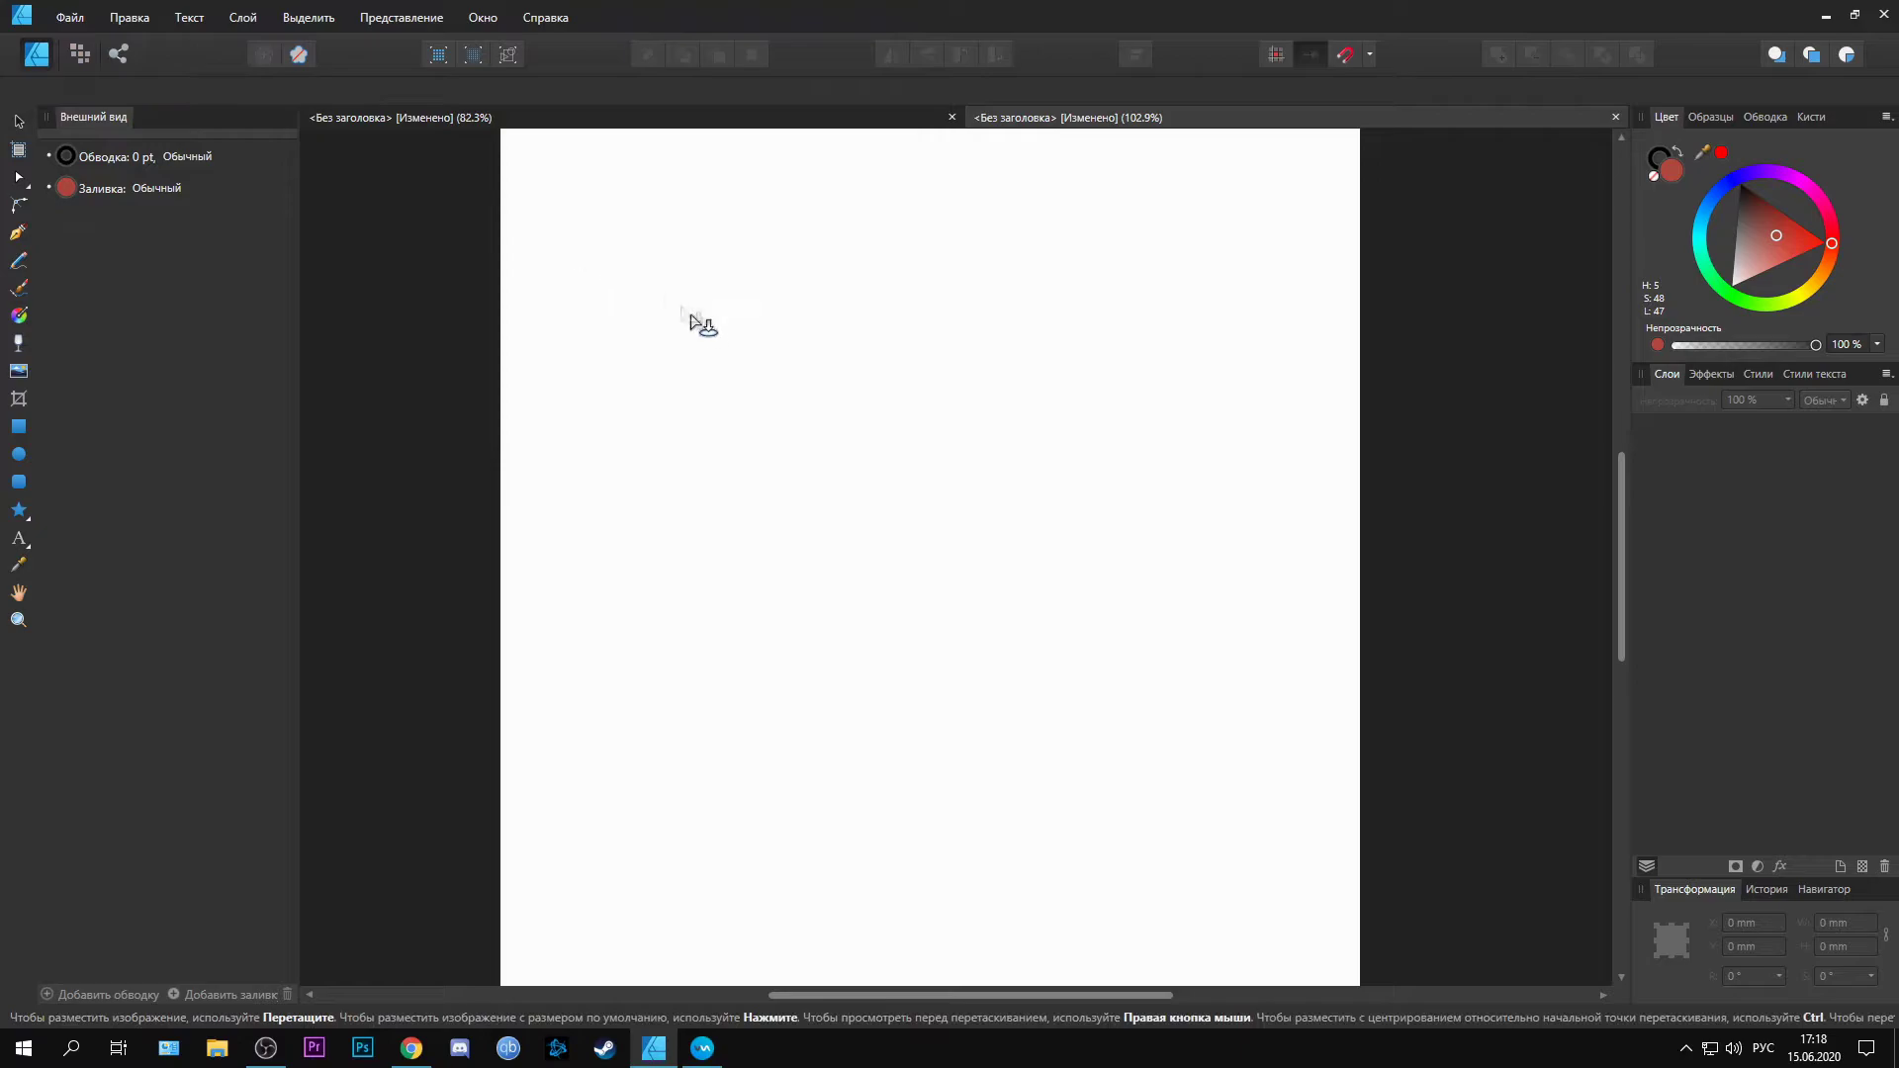
pyautogui.click(720, 401)
pyautogui.moveTo(767, 432); pyautogui.dragTo(1161, 788)
pyautogui.click(1261, 665)
pyautogui.moveTo(939, 471); pyautogui.dragTo(936, 515)
pyautogui.click(1079, 328)
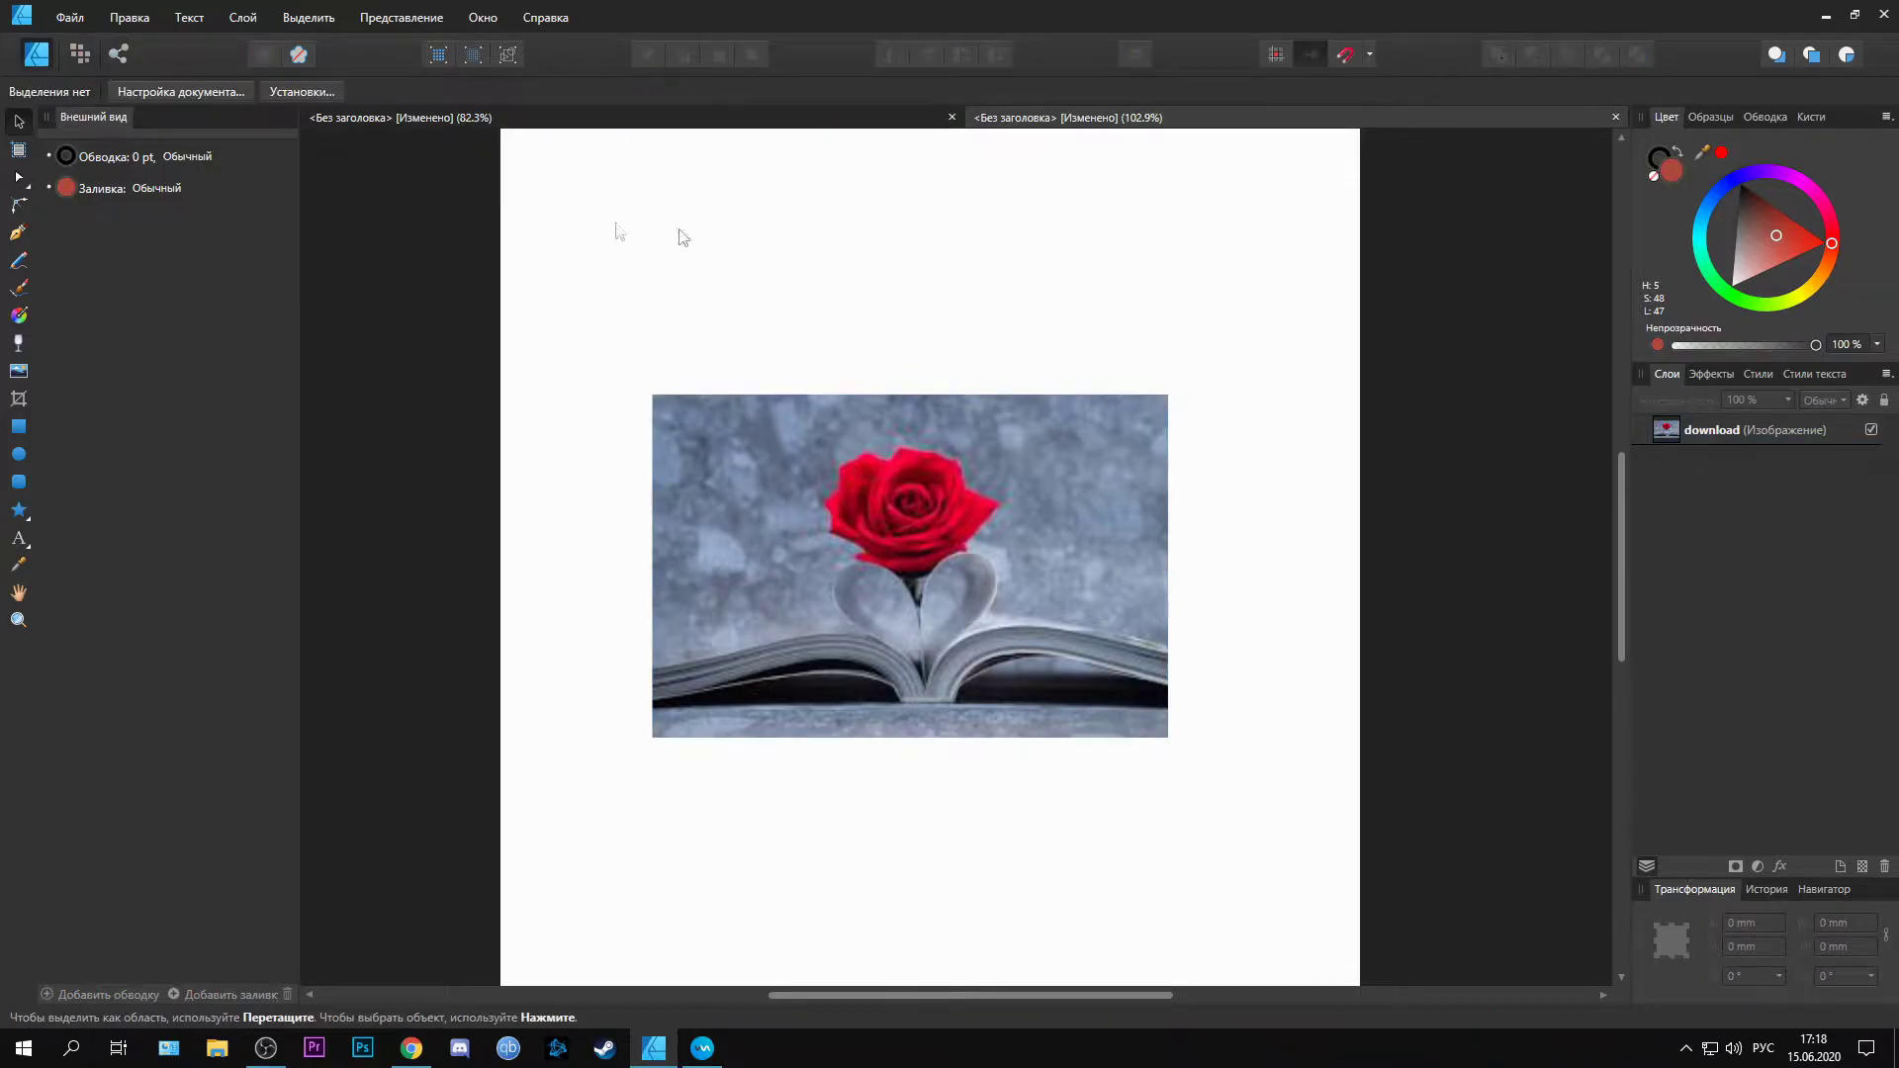
# Step: Crop the placed image with the Vector Crop tool so only the red rose is left in the frame
pyautogui.click(22, 399)
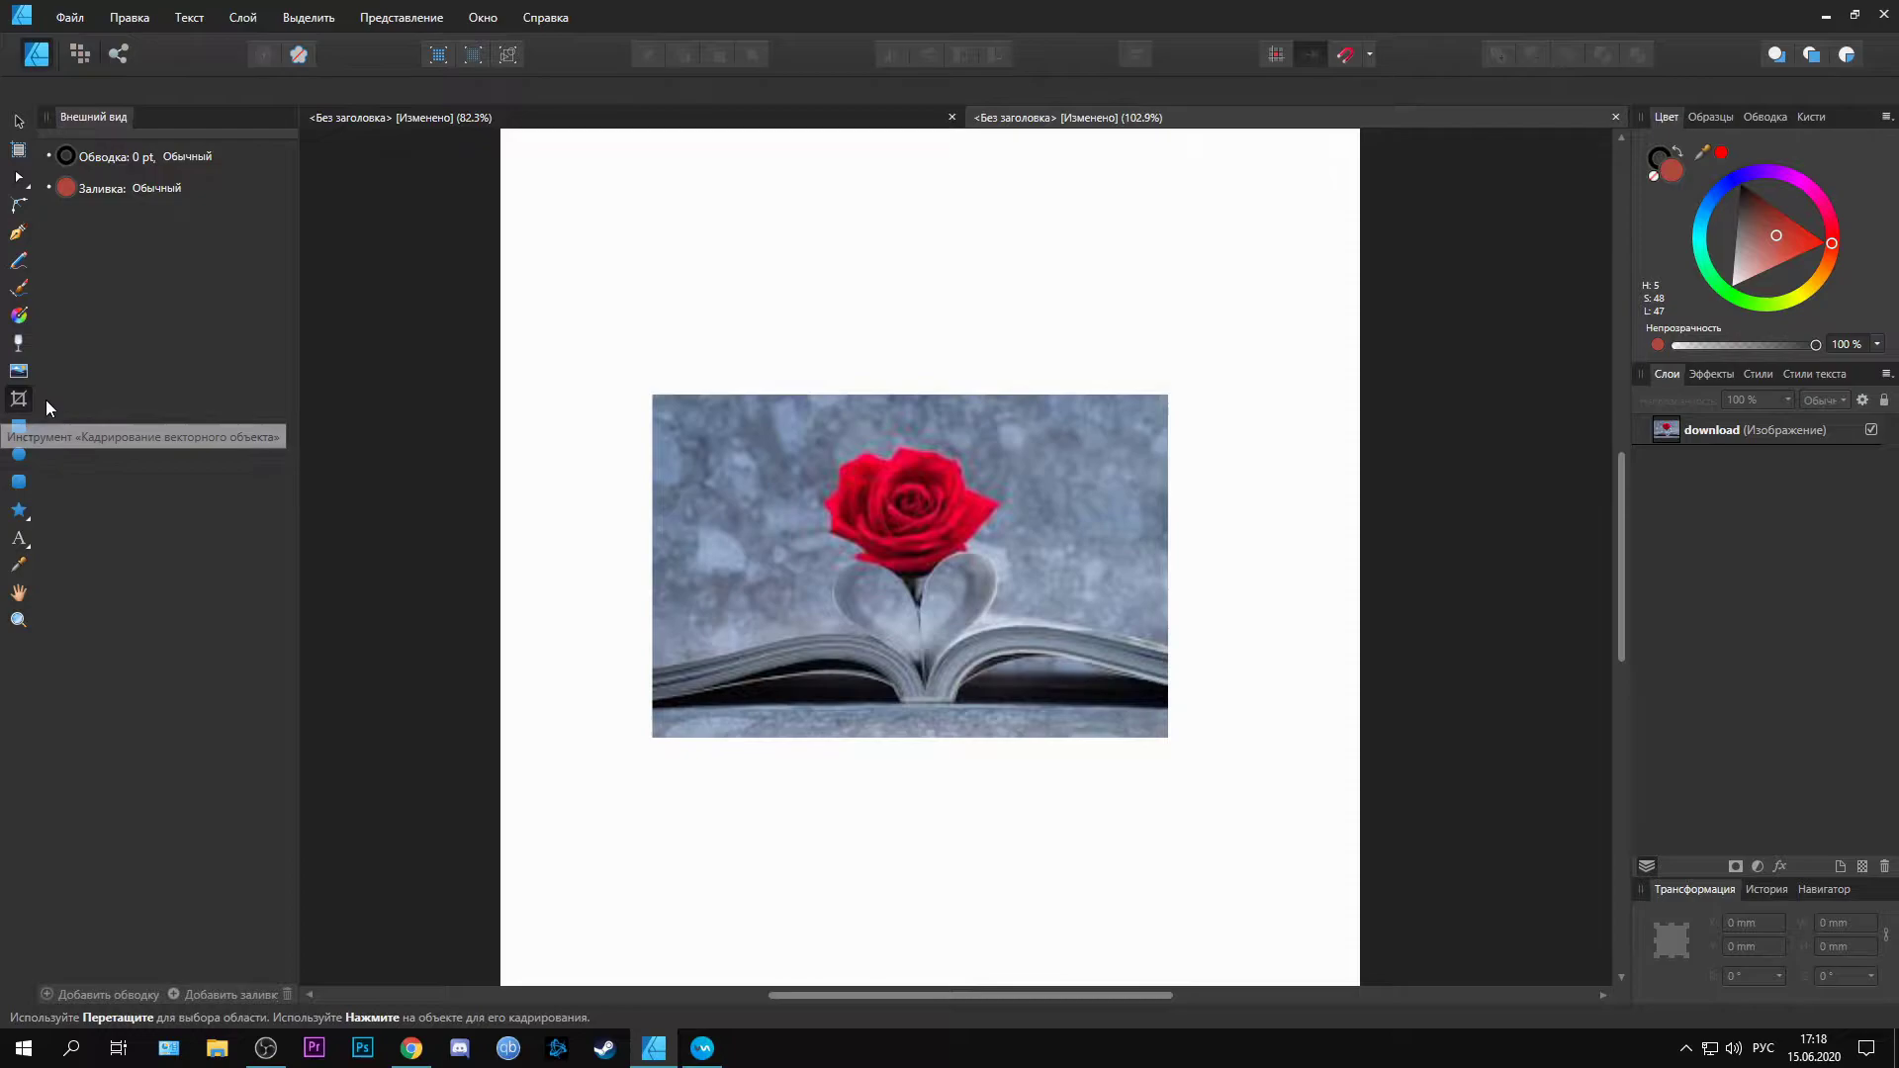
pyautogui.click(1085, 552)
pyautogui.moveTo(1167, 396); pyautogui.dragTo(997, 448)
pyautogui.moveTo(648, 589); pyautogui.dragTo(823, 589)
pyautogui.moveTo(924, 743); pyautogui.dragTo(924, 594)
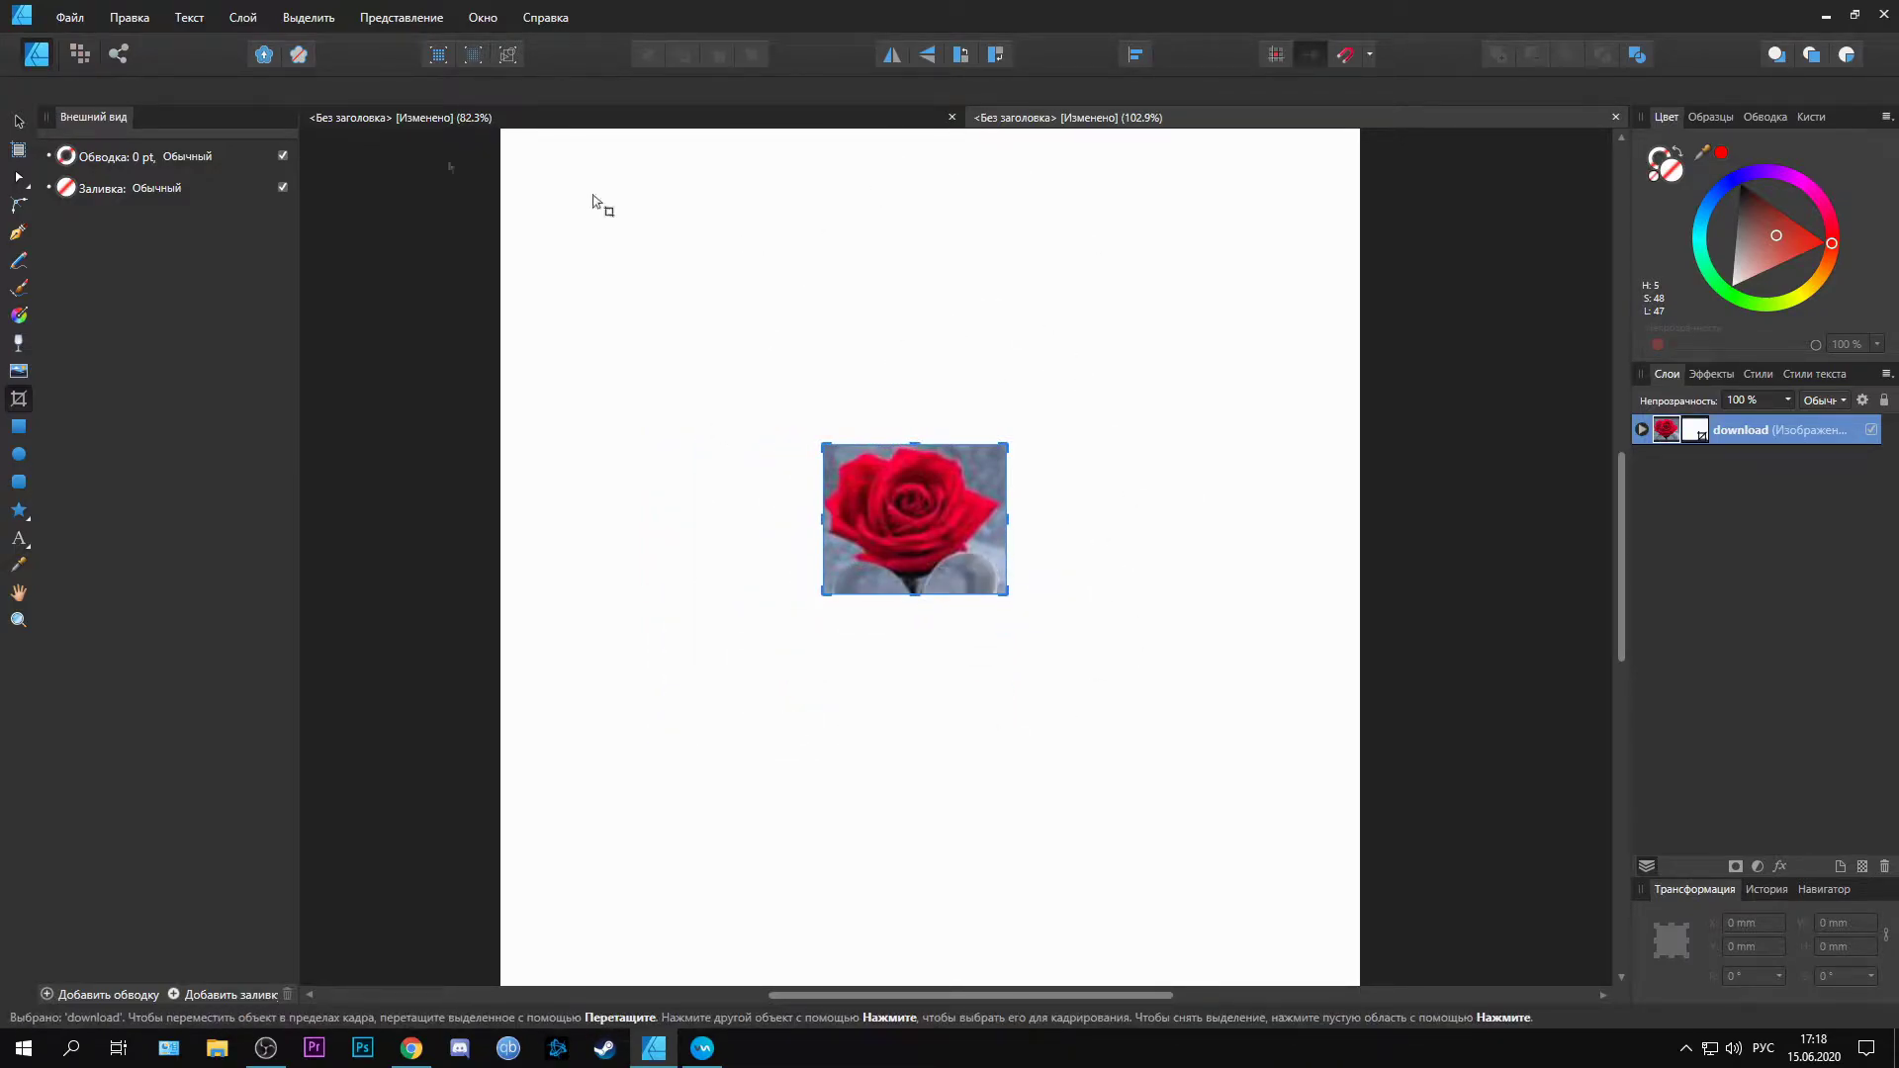
pyautogui.click(515, 268)
# Step: Move the cropped rose image up and to the left, and scale it down to about 33 × 27 mm
pyautogui.click(18, 121)
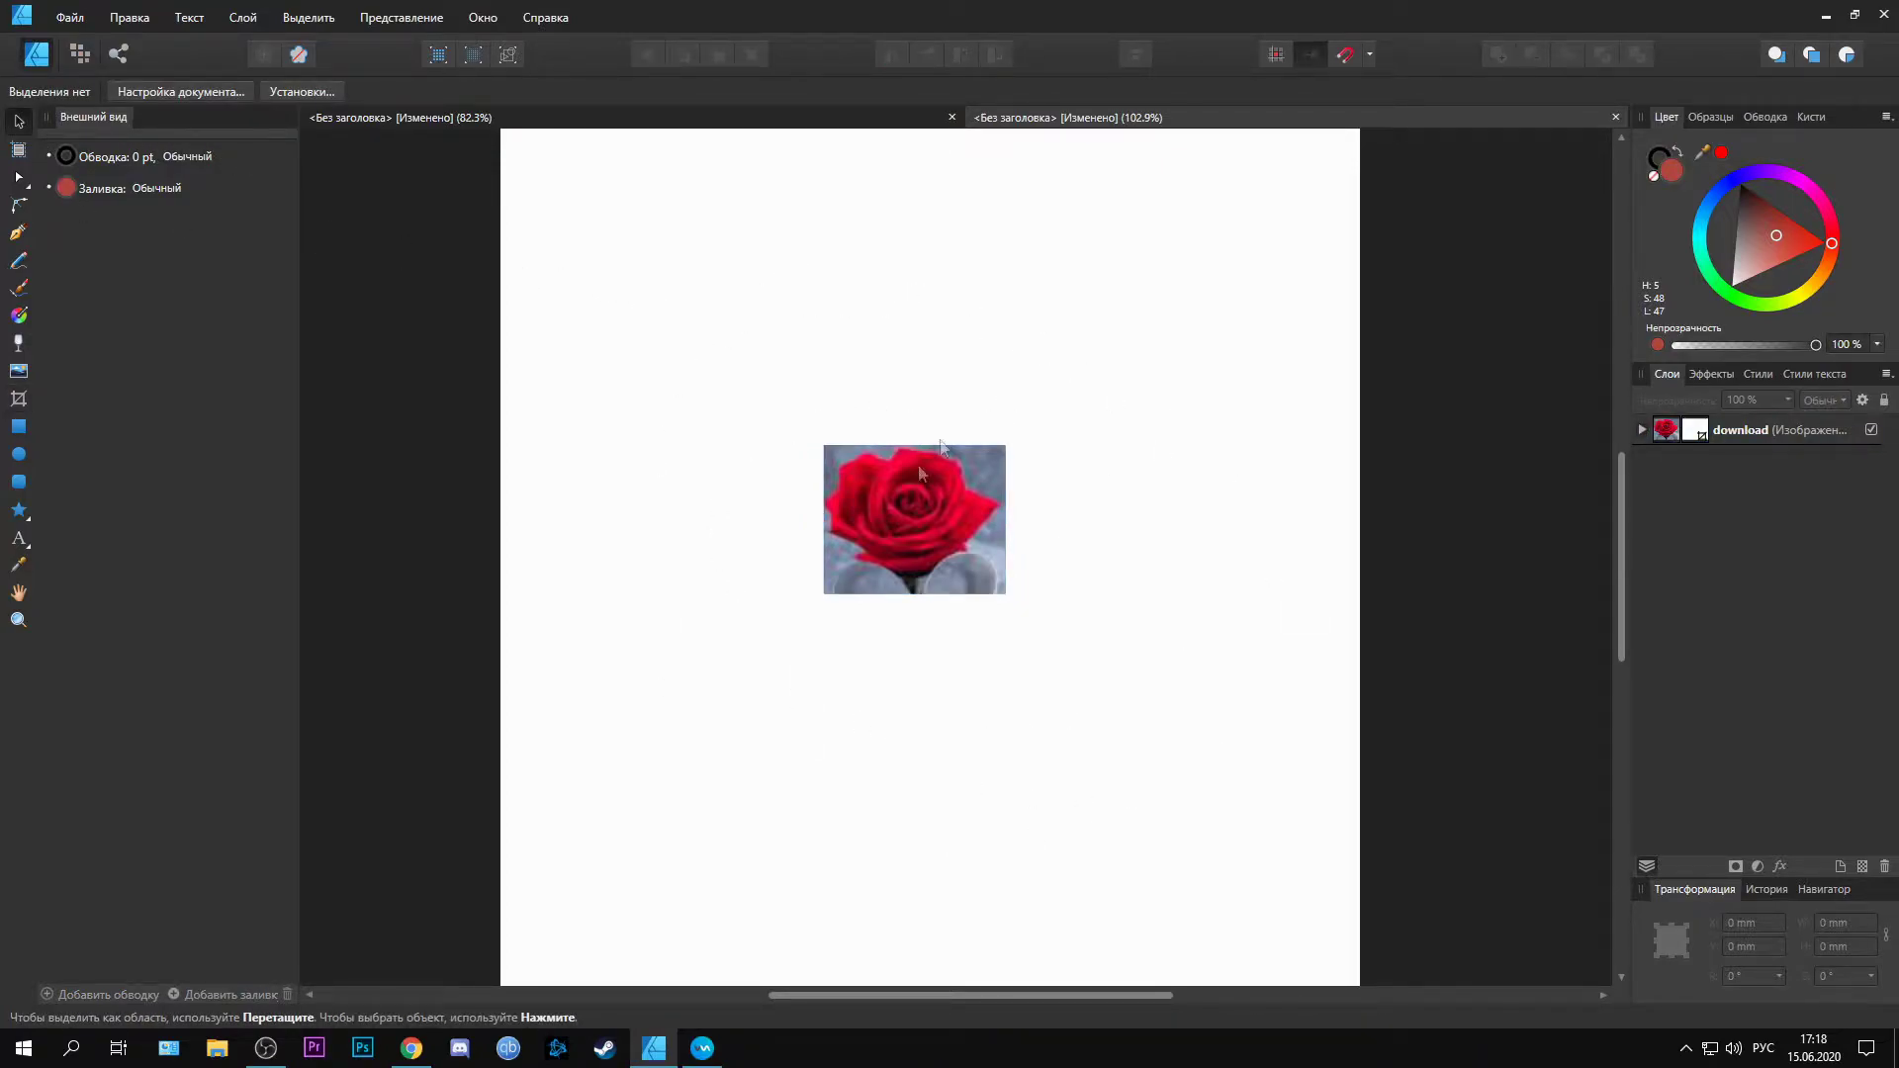
pyautogui.click(927, 566)
pyautogui.moveTo(927, 566); pyautogui.dragTo(830, 457)
pyautogui.moveTo(762, 402); pyautogui.dragTo(855, 478)
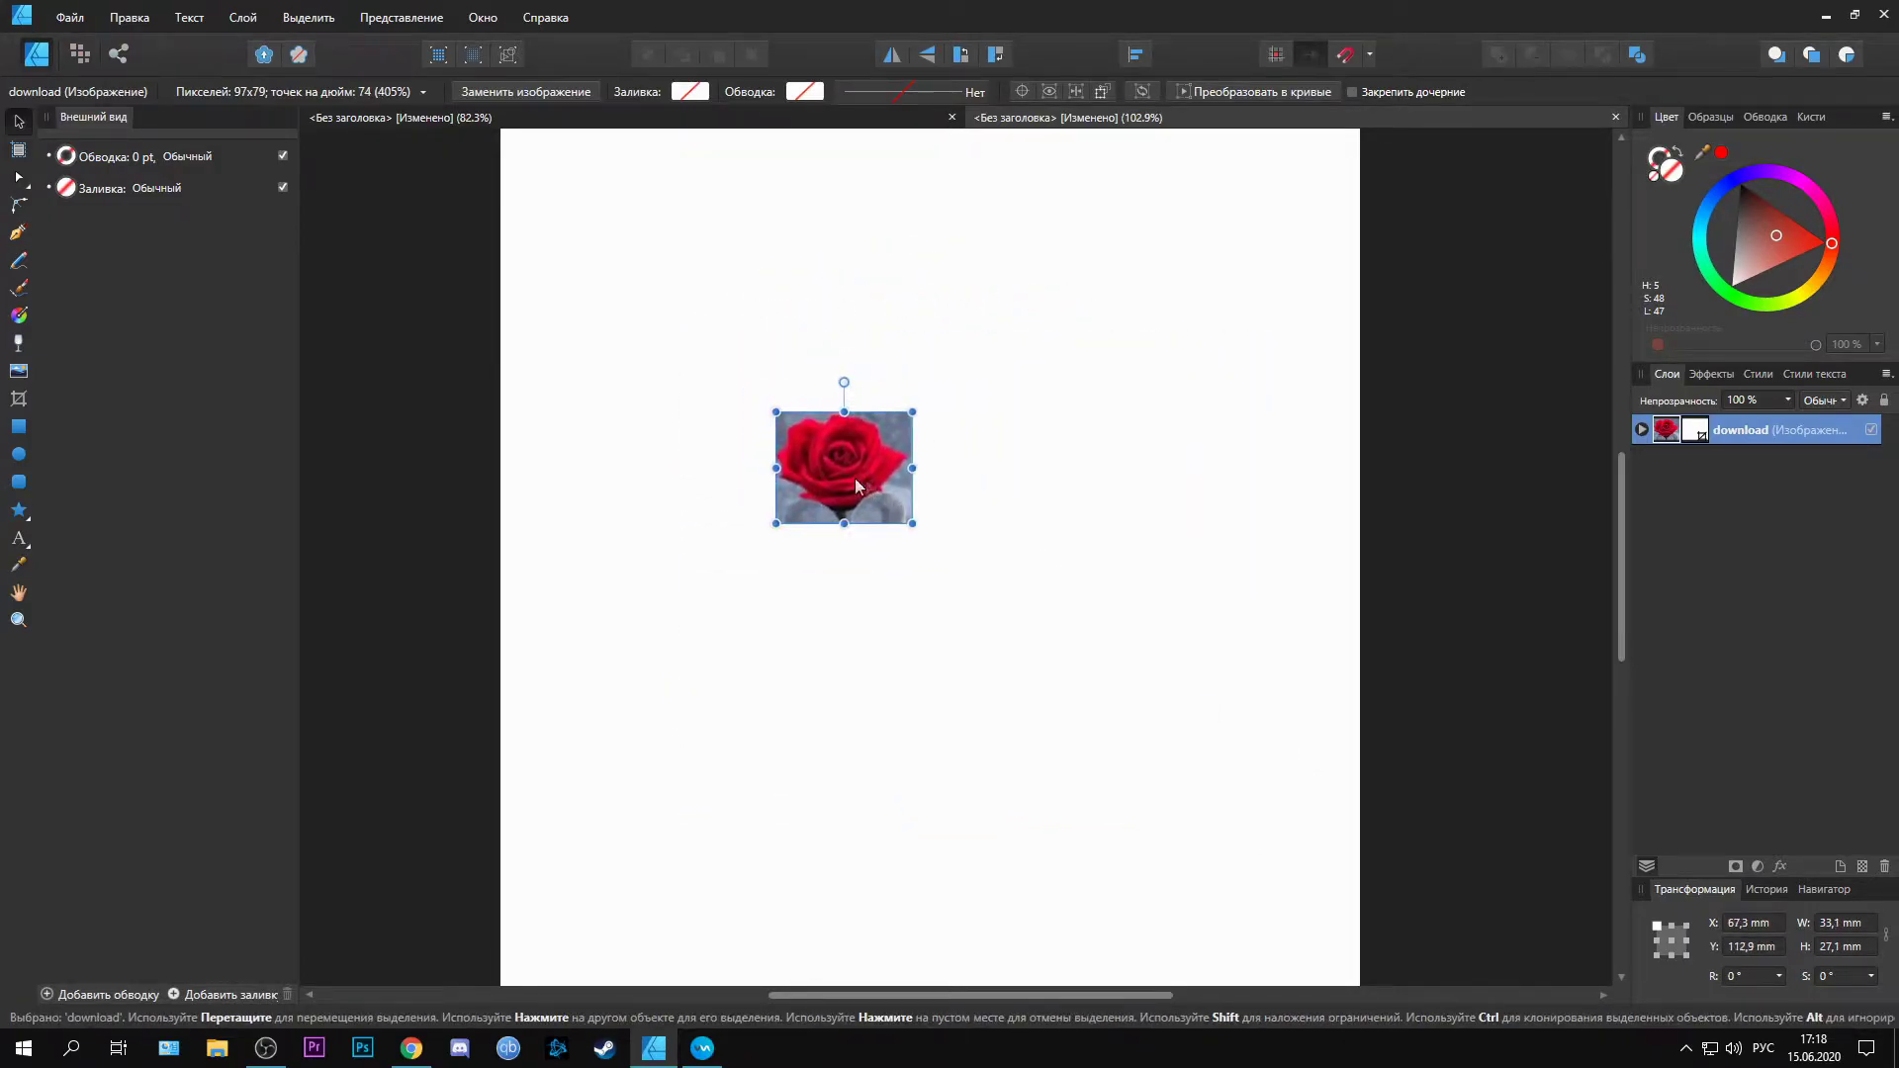
# Step: Expand the crop frame beyond the image's edges to reveal the whole picture, and nudge the image slightly
pyautogui.click(19, 398)
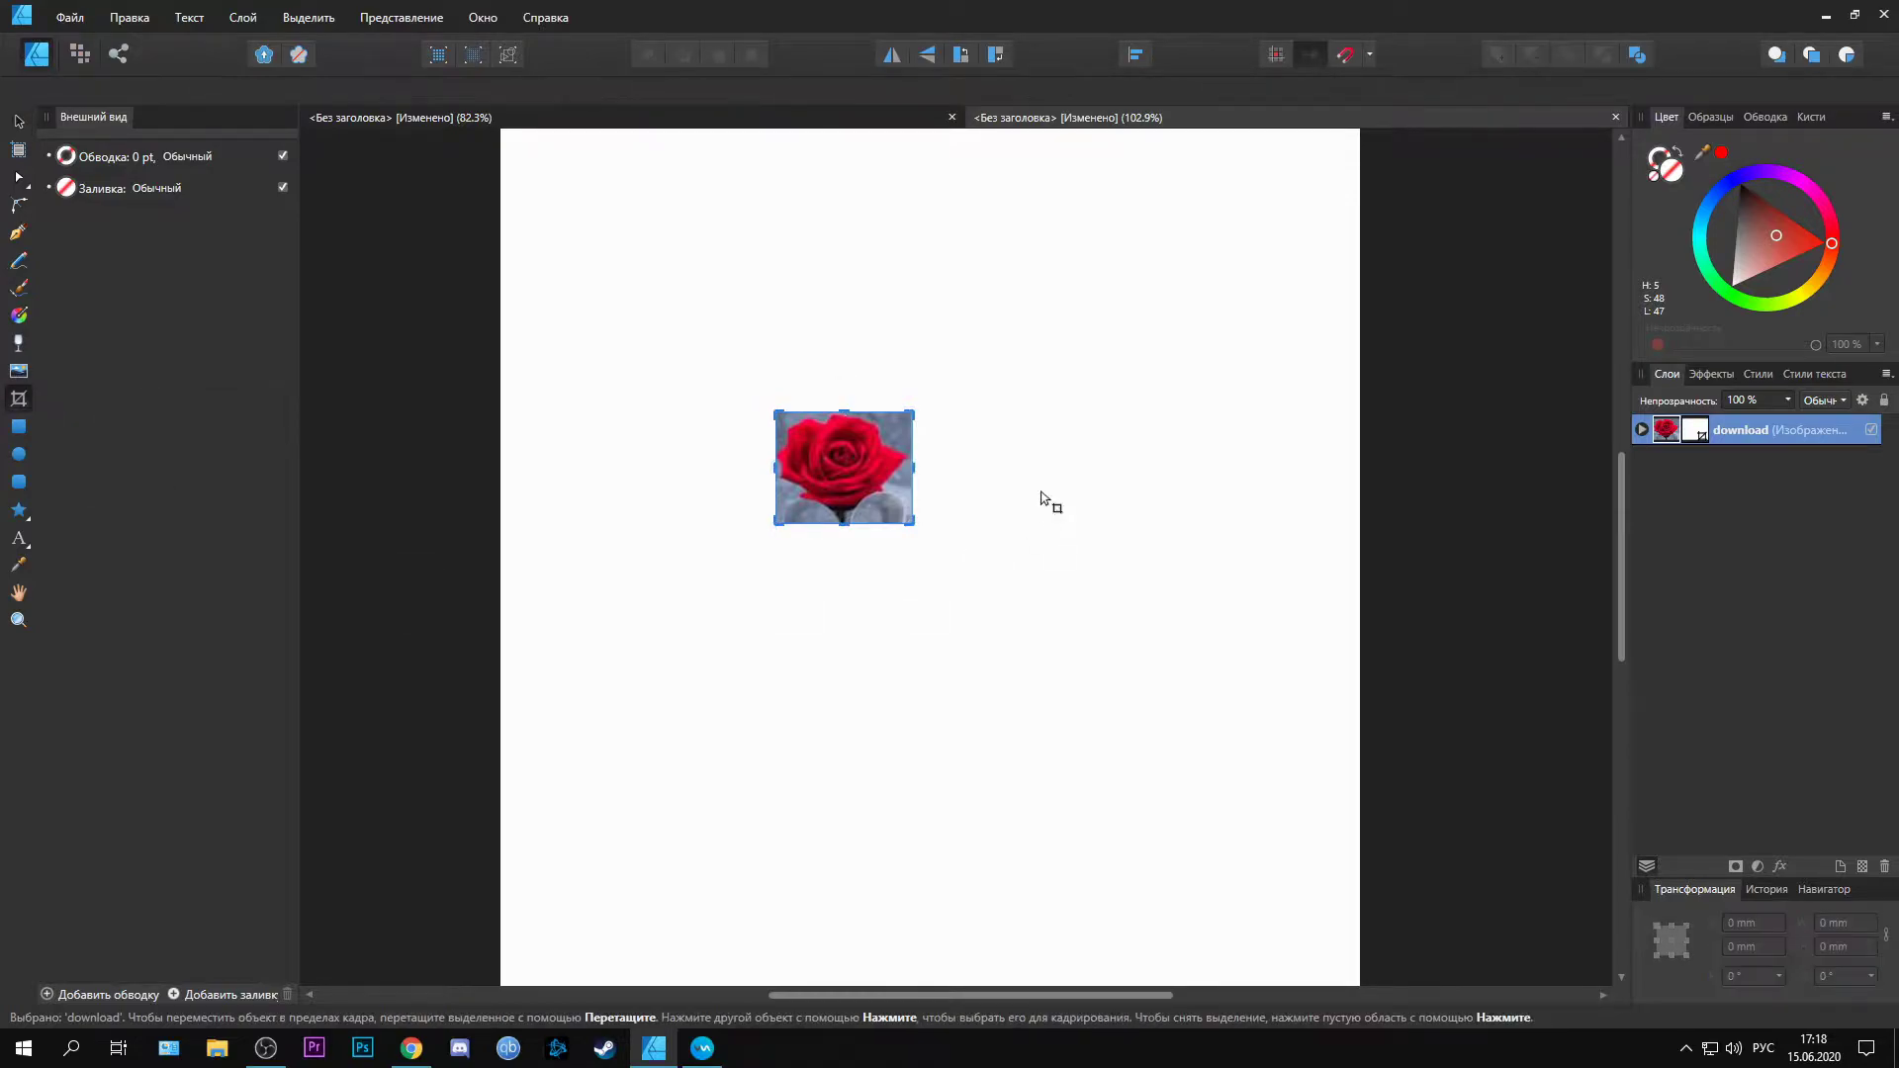
pyautogui.moveTo(912, 411); pyautogui.dragTo(1251, 249)
pyautogui.moveTo(774, 524); pyautogui.dragTo(537, 772)
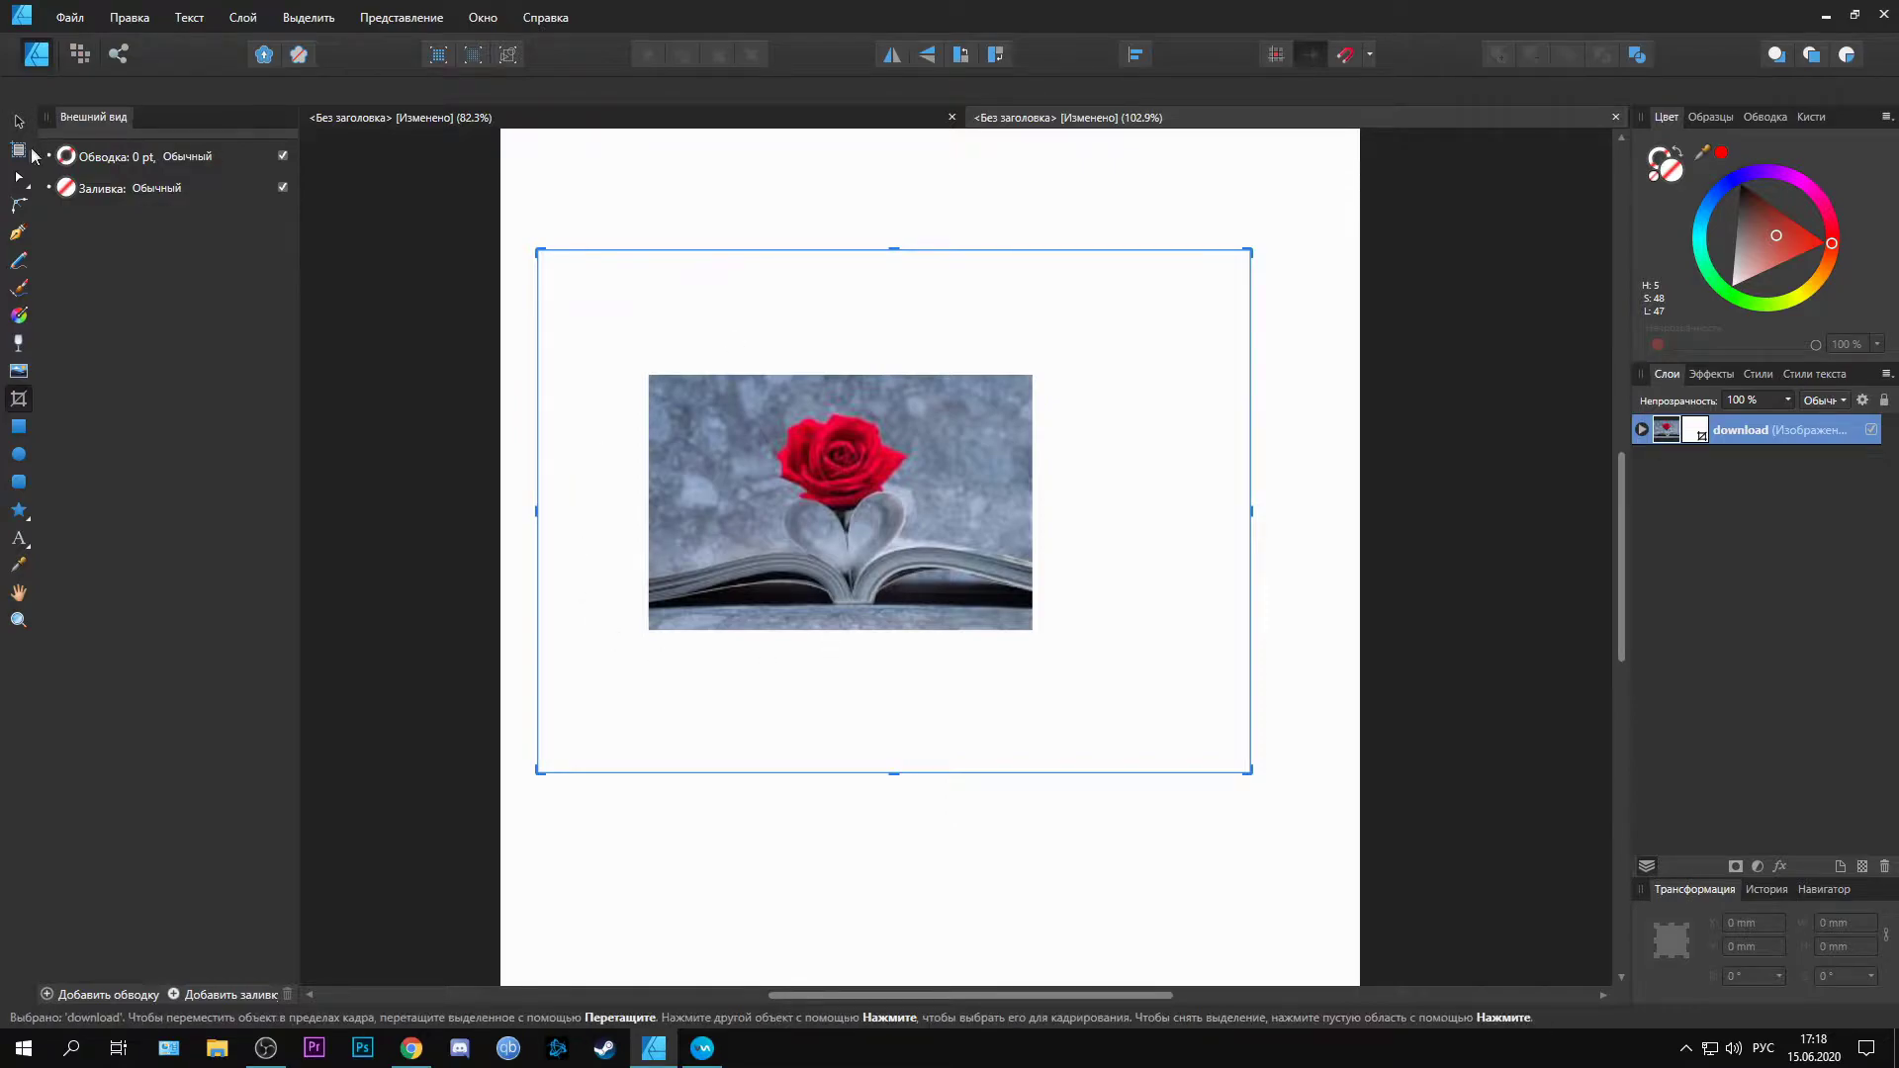
pyautogui.click(19, 121)
pyautogui.moveTo(904, 538); pyautogui.dragTo(904, 499)
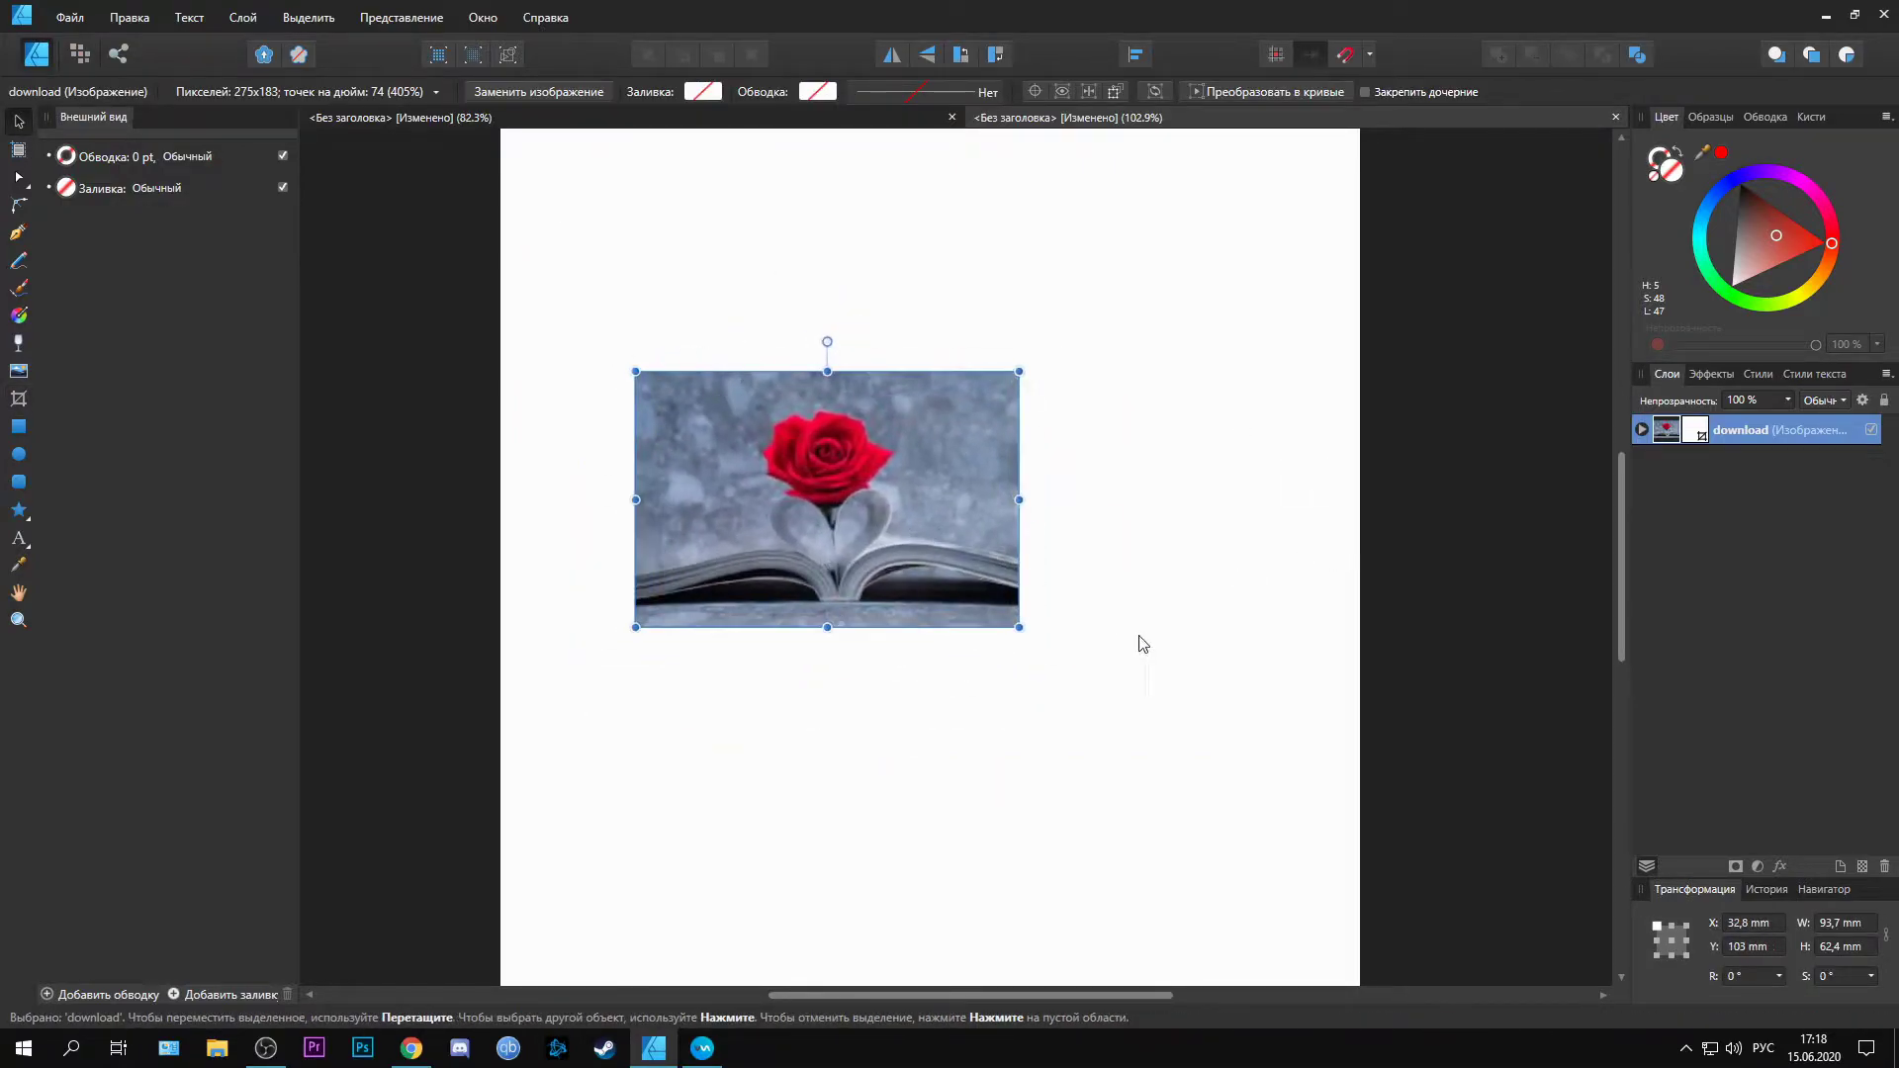
pyautogui.click(1160, 758)
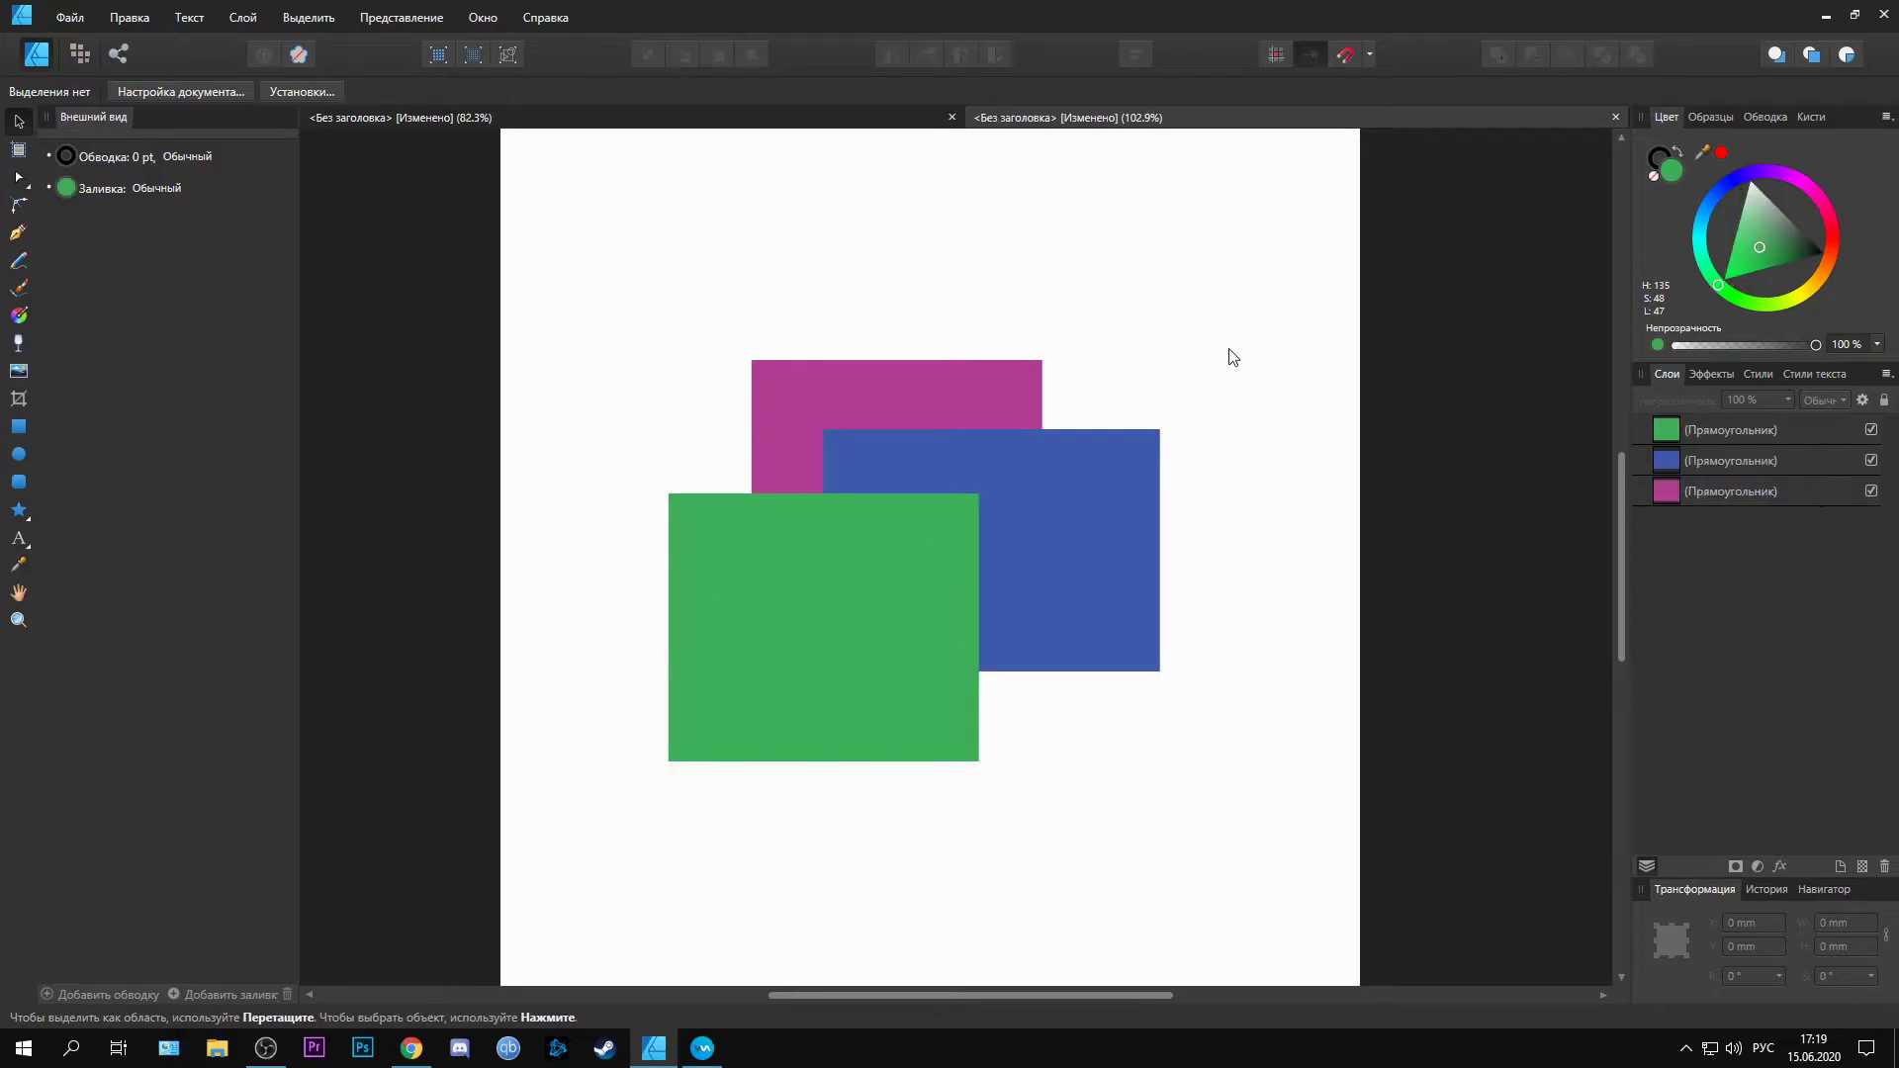
# Step: Select the magenta rectangle on the page, check its place in the layer stack, and deselect it
pyautogui.click(946, 396)
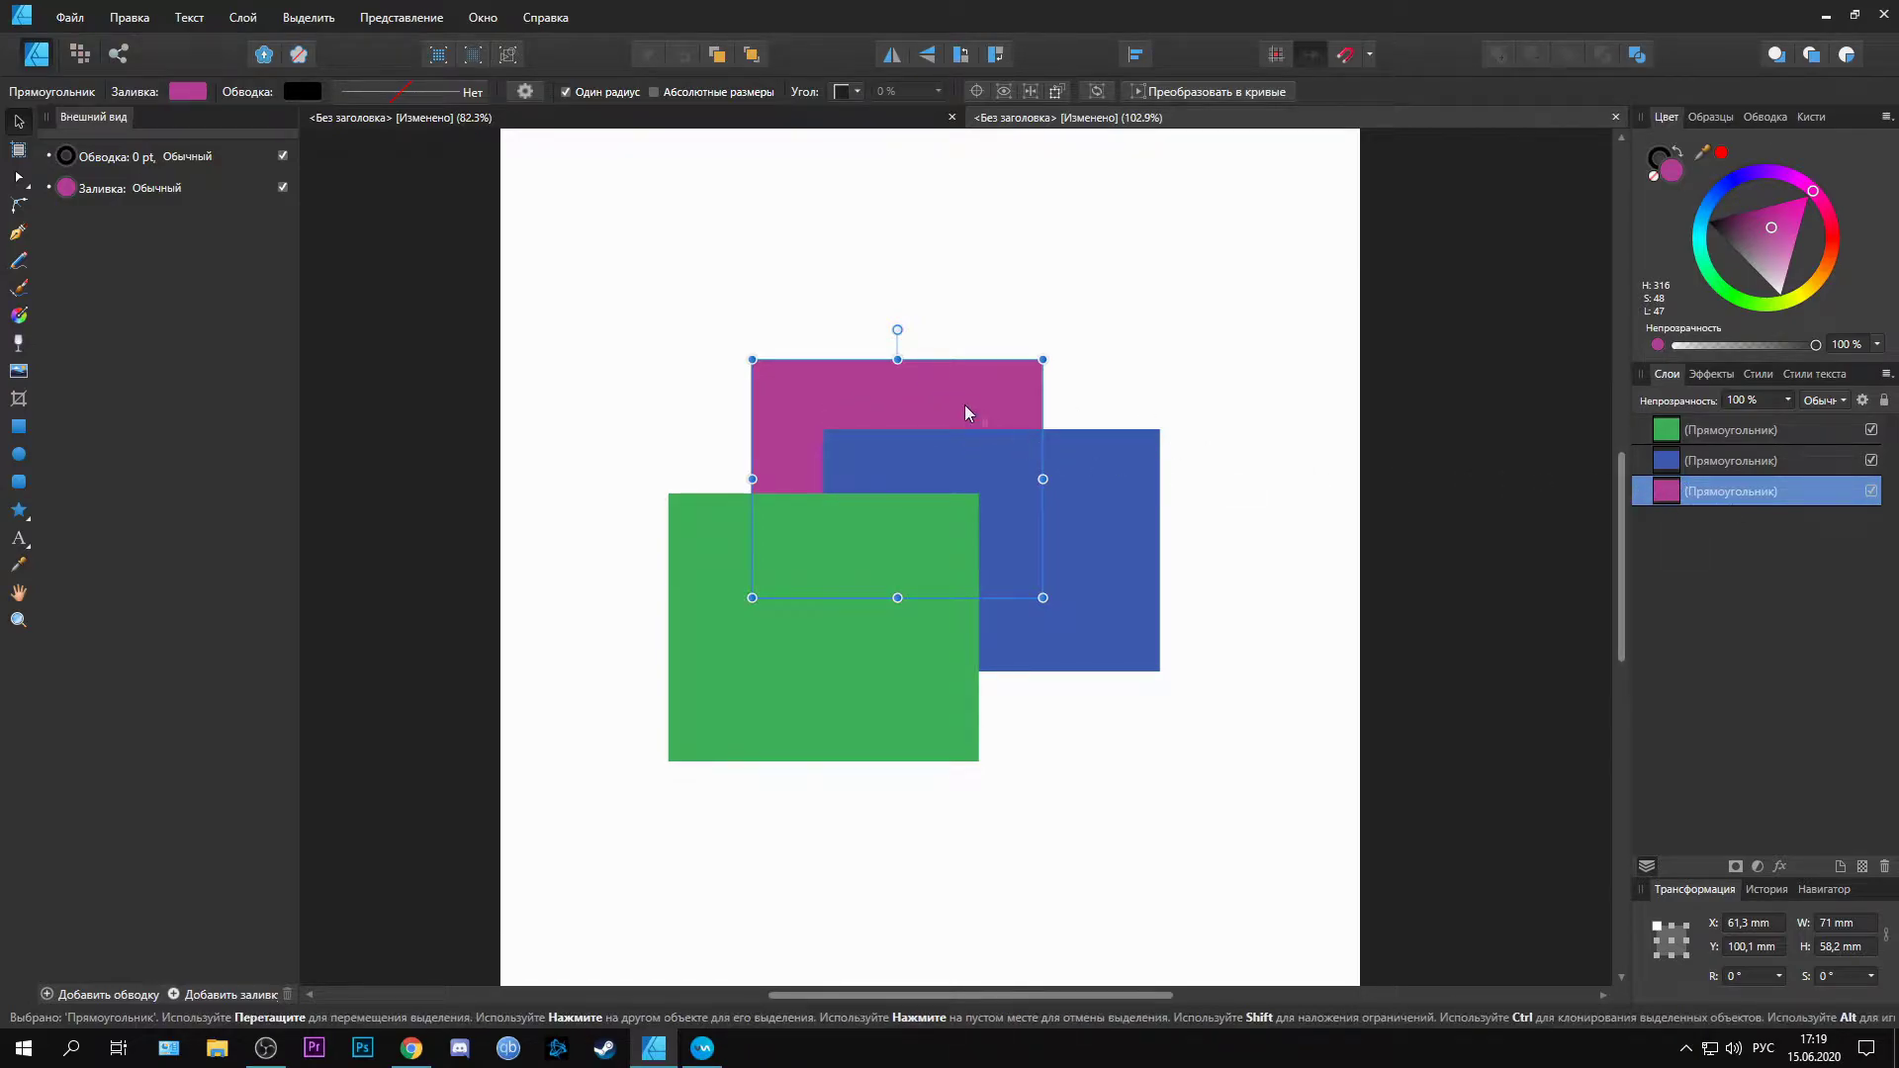
pyautogui.click(1125, 416)
pyautogui.click(898, 396)
pyautogui.moveTo(1737, 491)
pyautogui.mouseDown()
pyautogui.moveTo(1731, 447)
pyautogui.moveTo(1701, 489)
pyautogui.mouseUp()
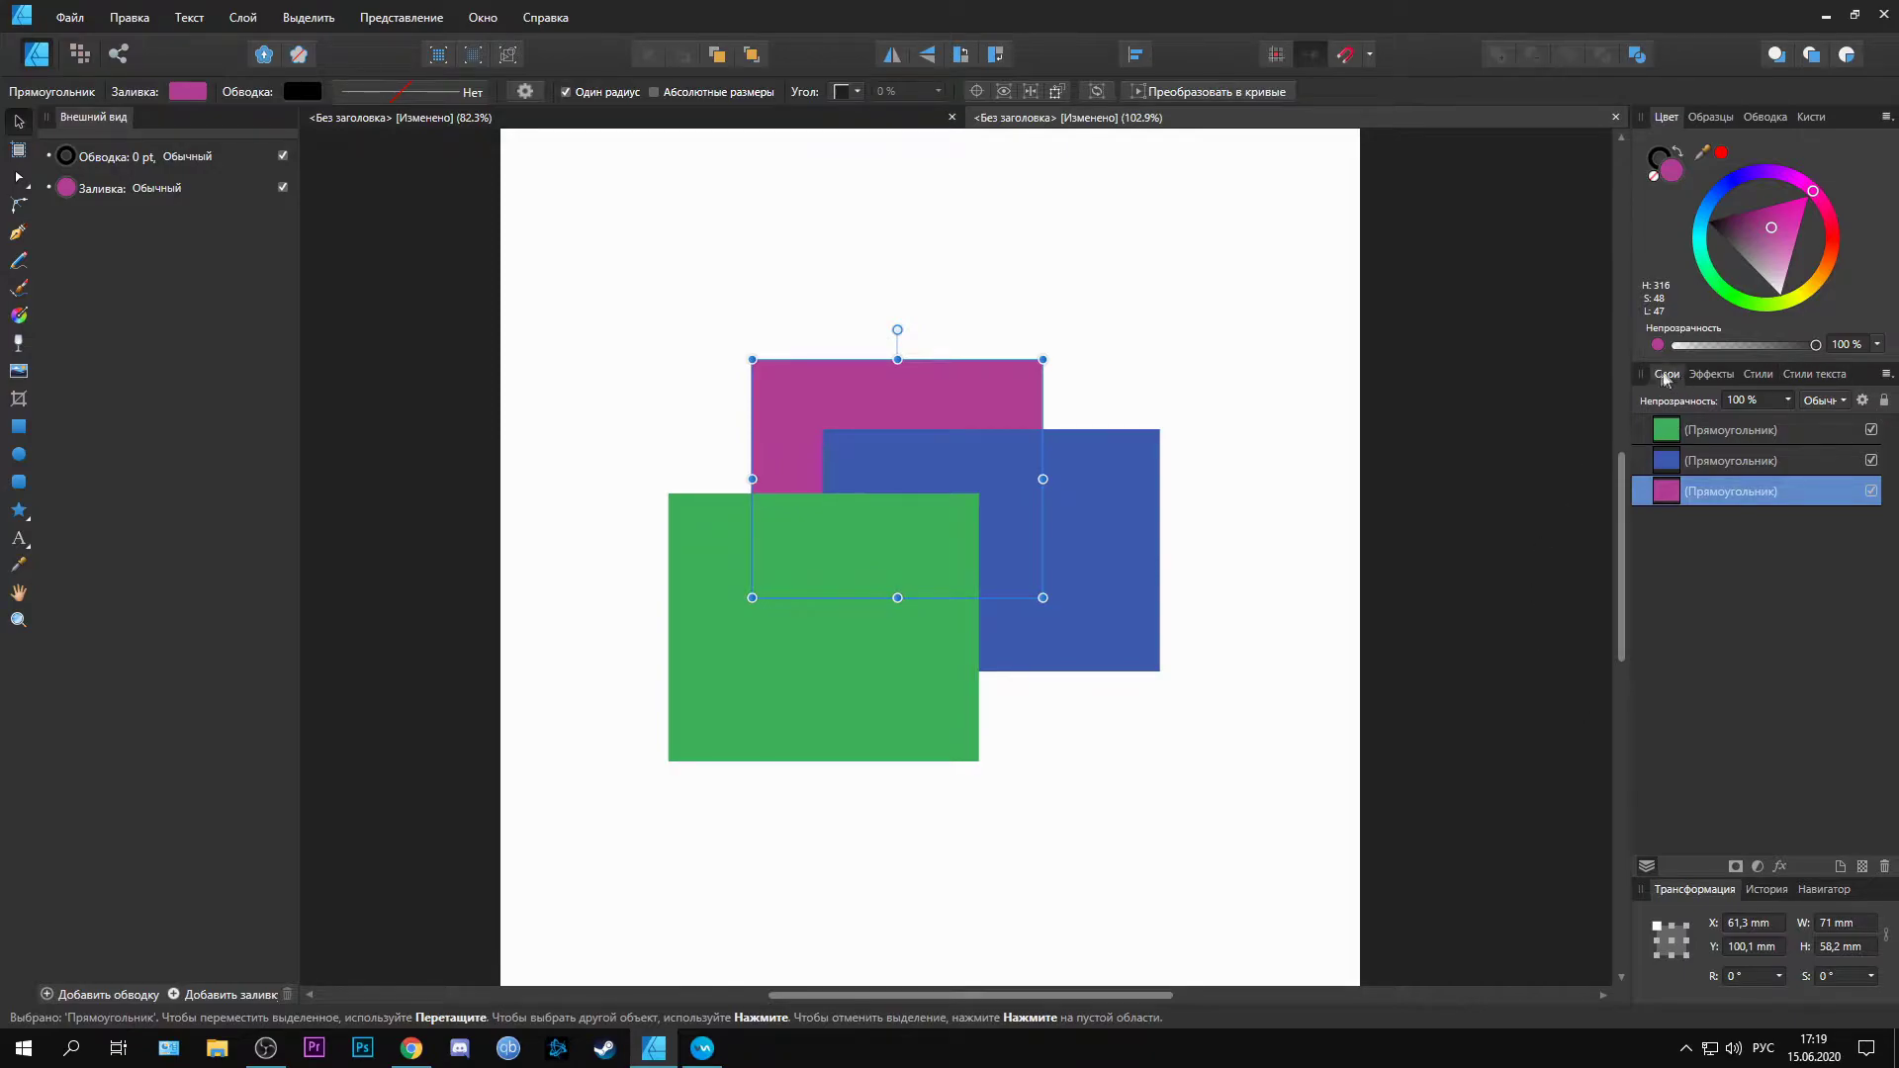
pyautogui.moveTo(1692, 496); pyautogui.dragTo(1658, 531)
pyautogui.click(1091, 367)
pyautogui.click(816, 394)
pyautogui.click(1116, 411)
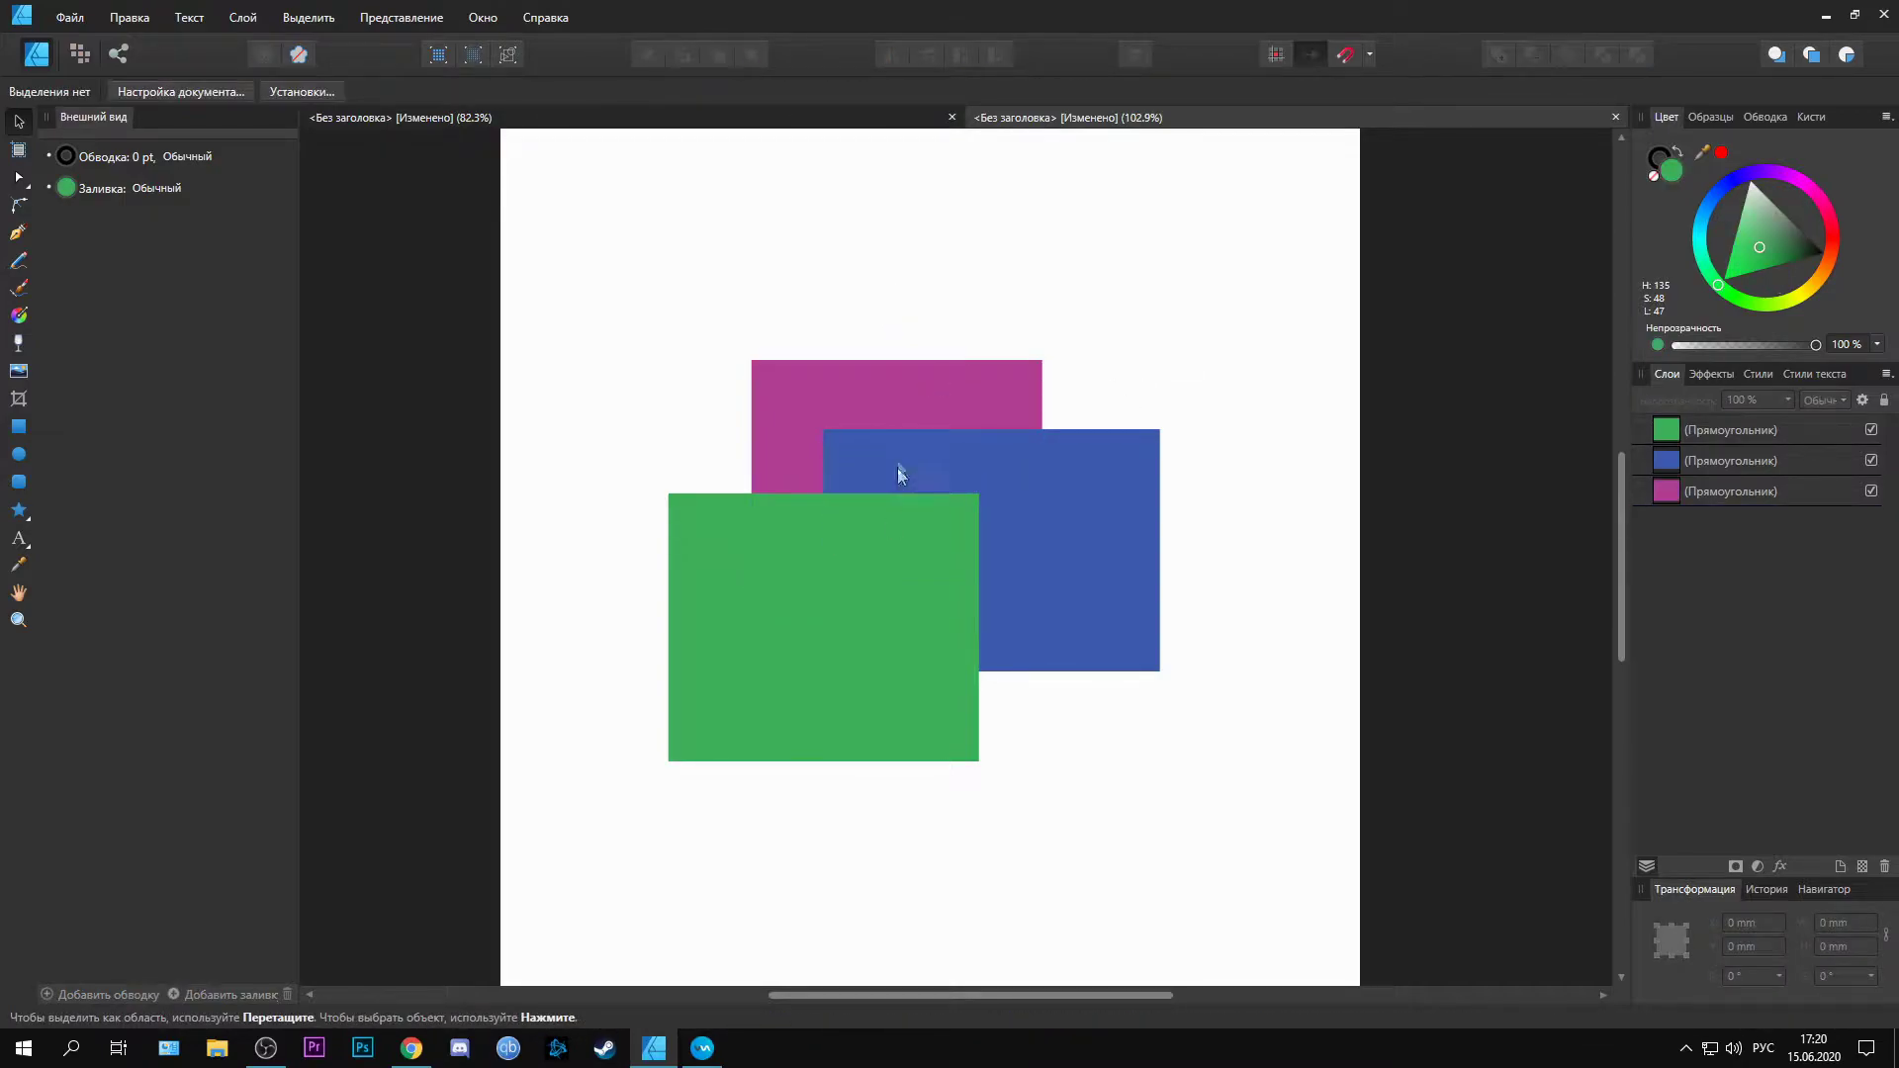
# Step: Bring the magenta rectangle forward one level at a time until it lies above the blue and green rectangles
pyautogui.click(929, 405)
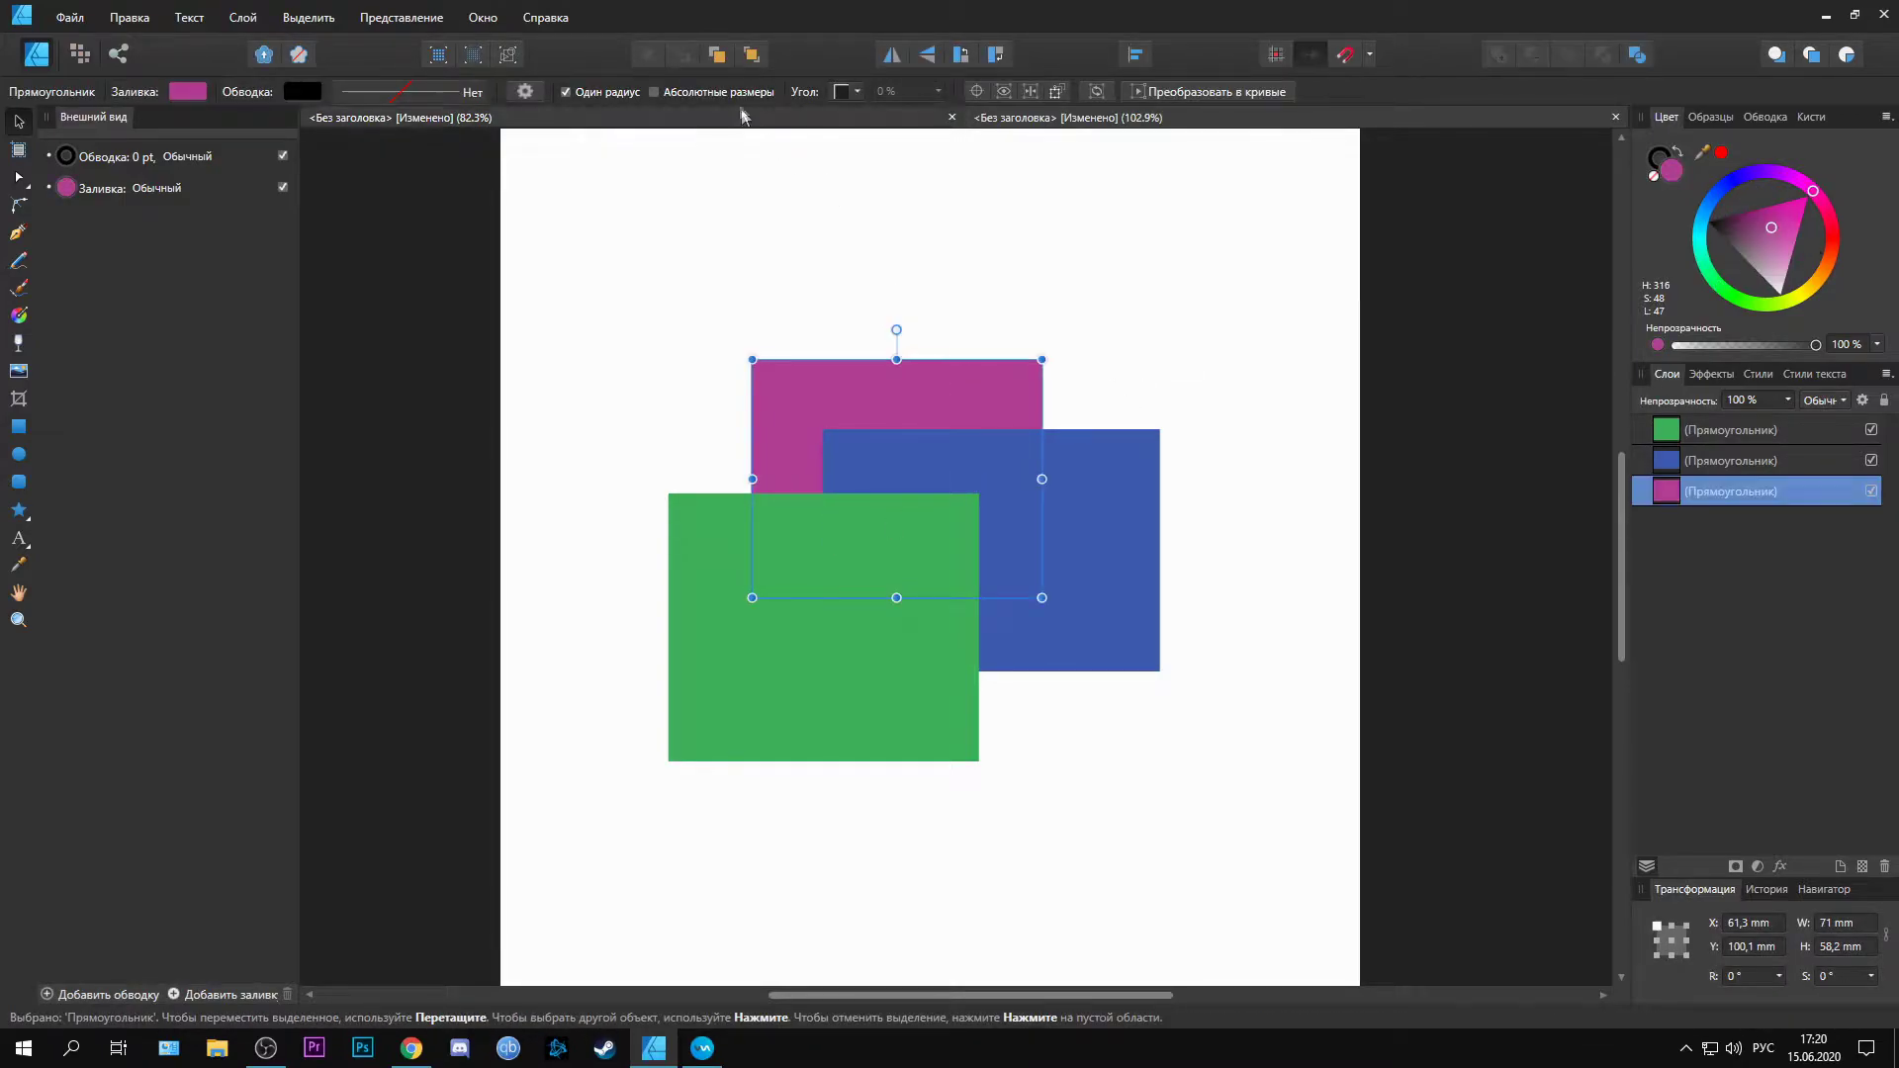
pyautogui.click(720, 57)
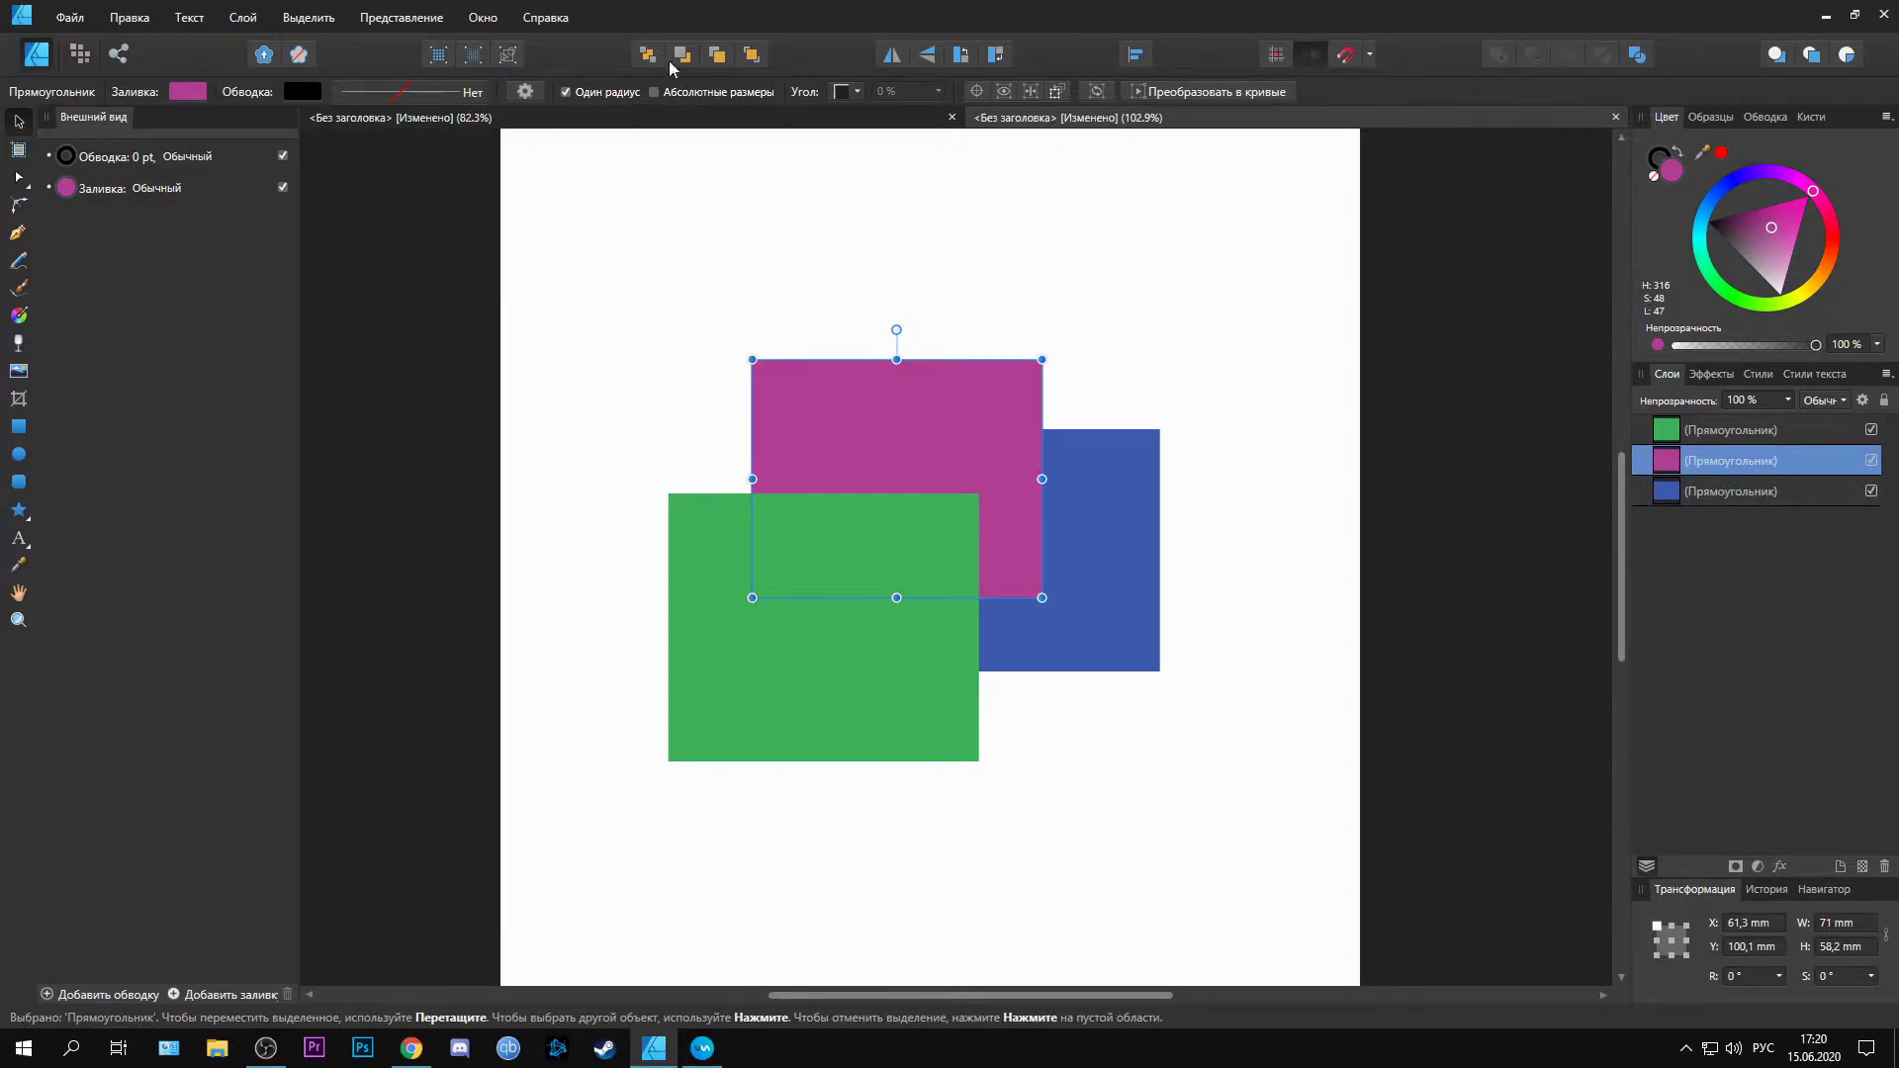
pyautogui.click(720, 57)
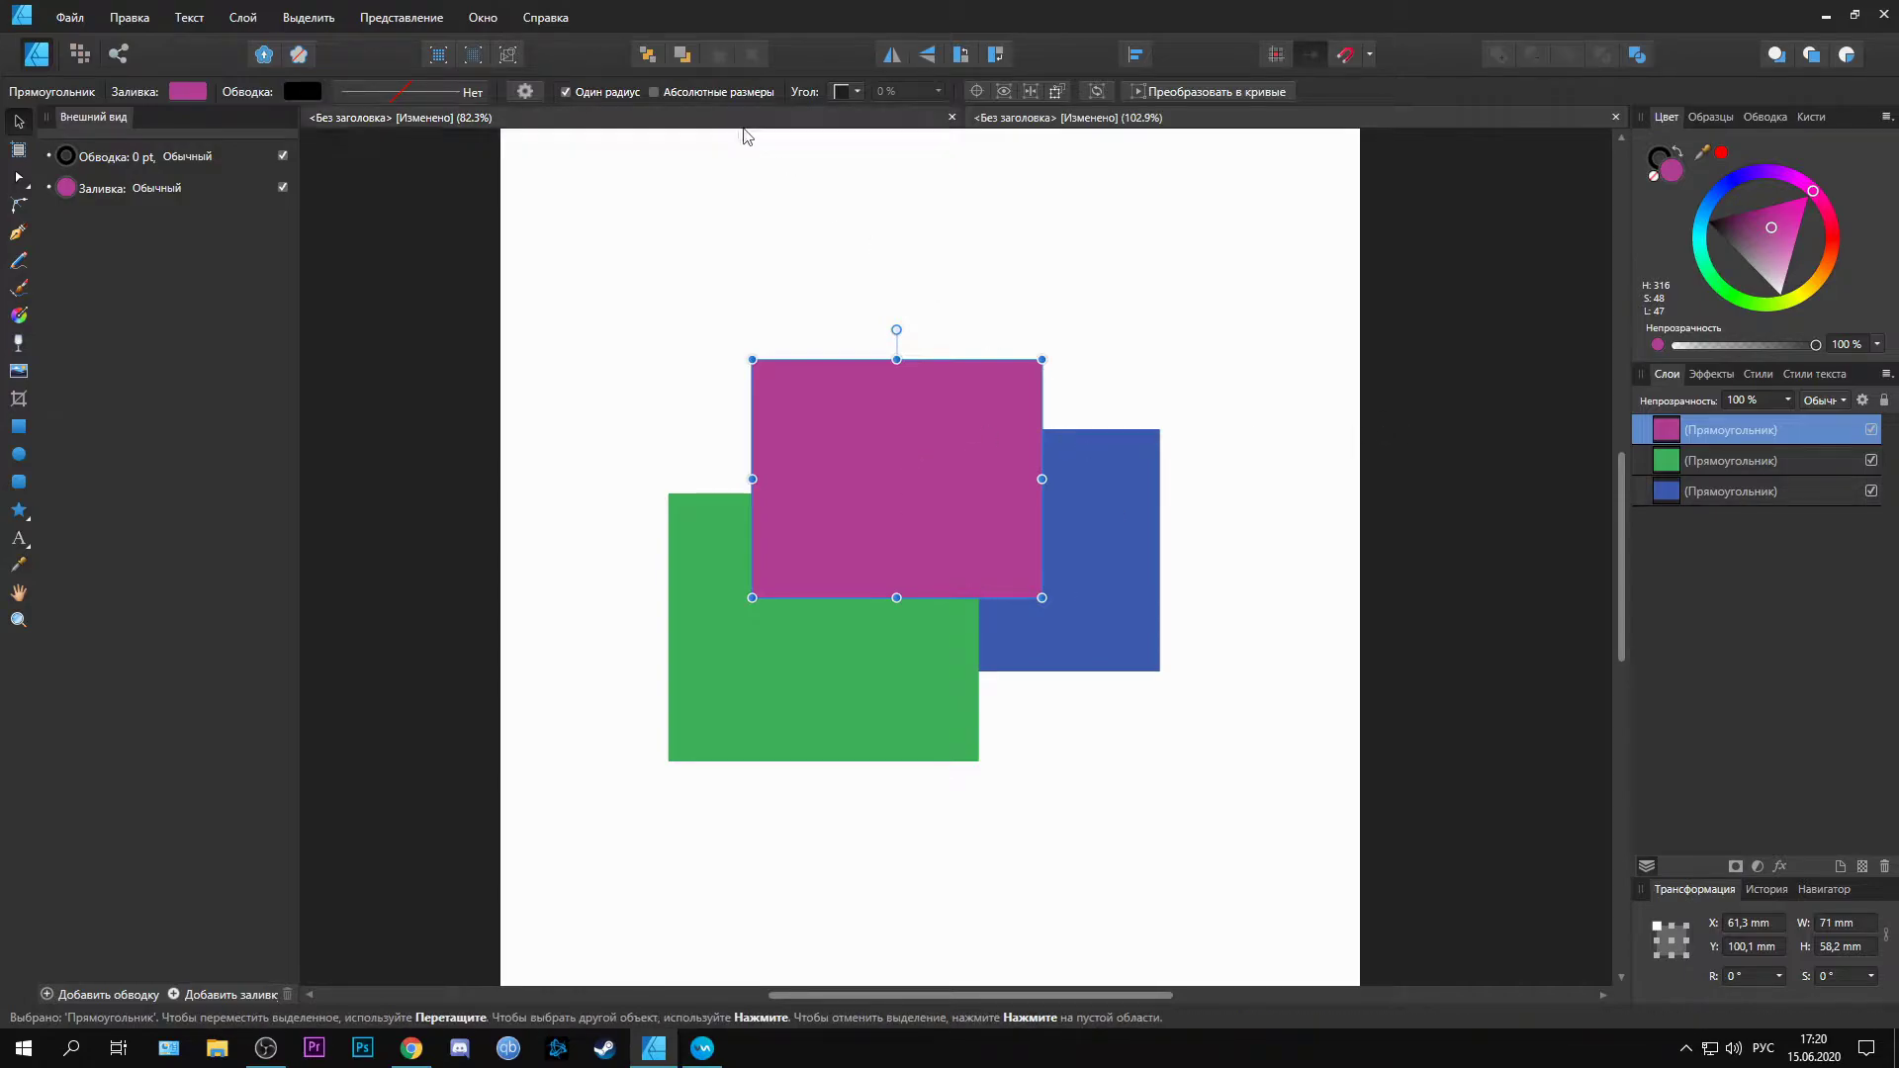
# Step: Send the magenta rectangle backward one level at a time until it lies beneath the green and blue rectangles
pyautogui.click(685, 57)
pyautogui.click(685, 57)
pyautogui.click(709, 59)
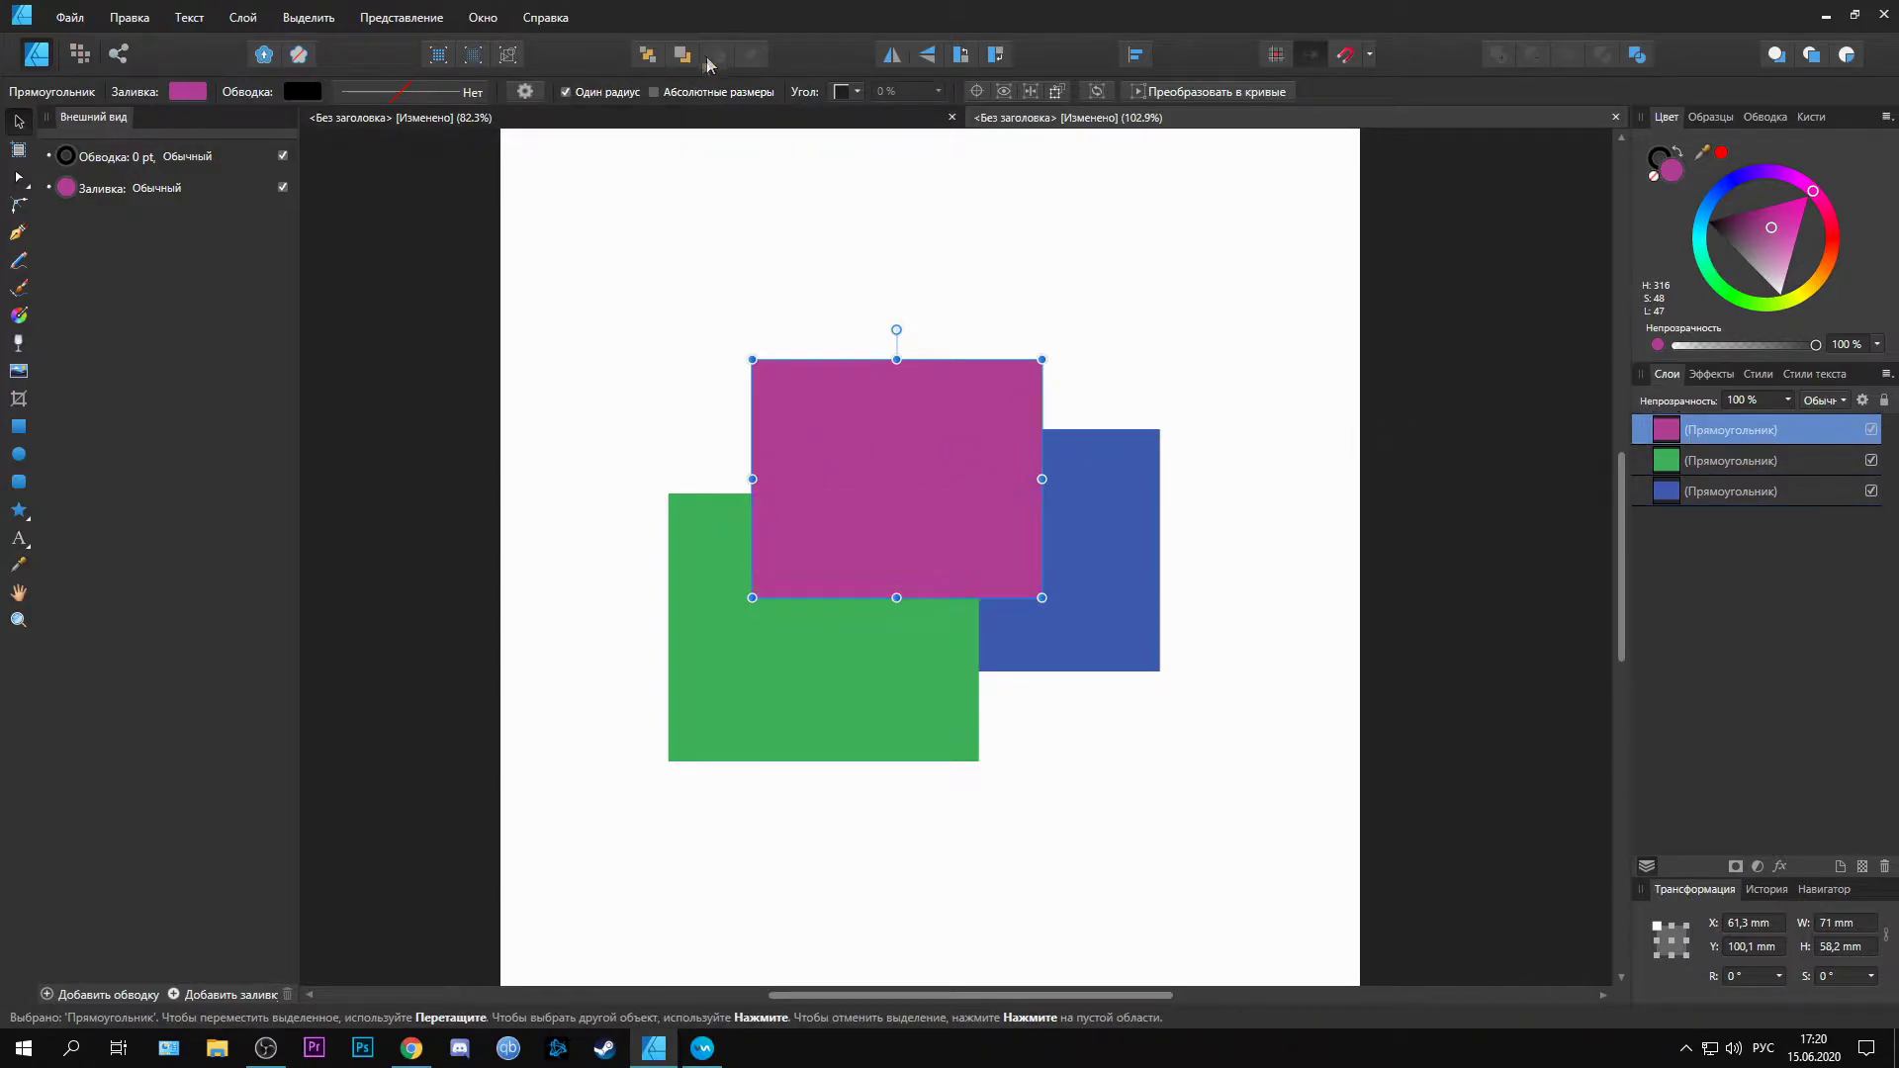
pyautogui.click(683, 60)
pyautogui.click(684, 58)
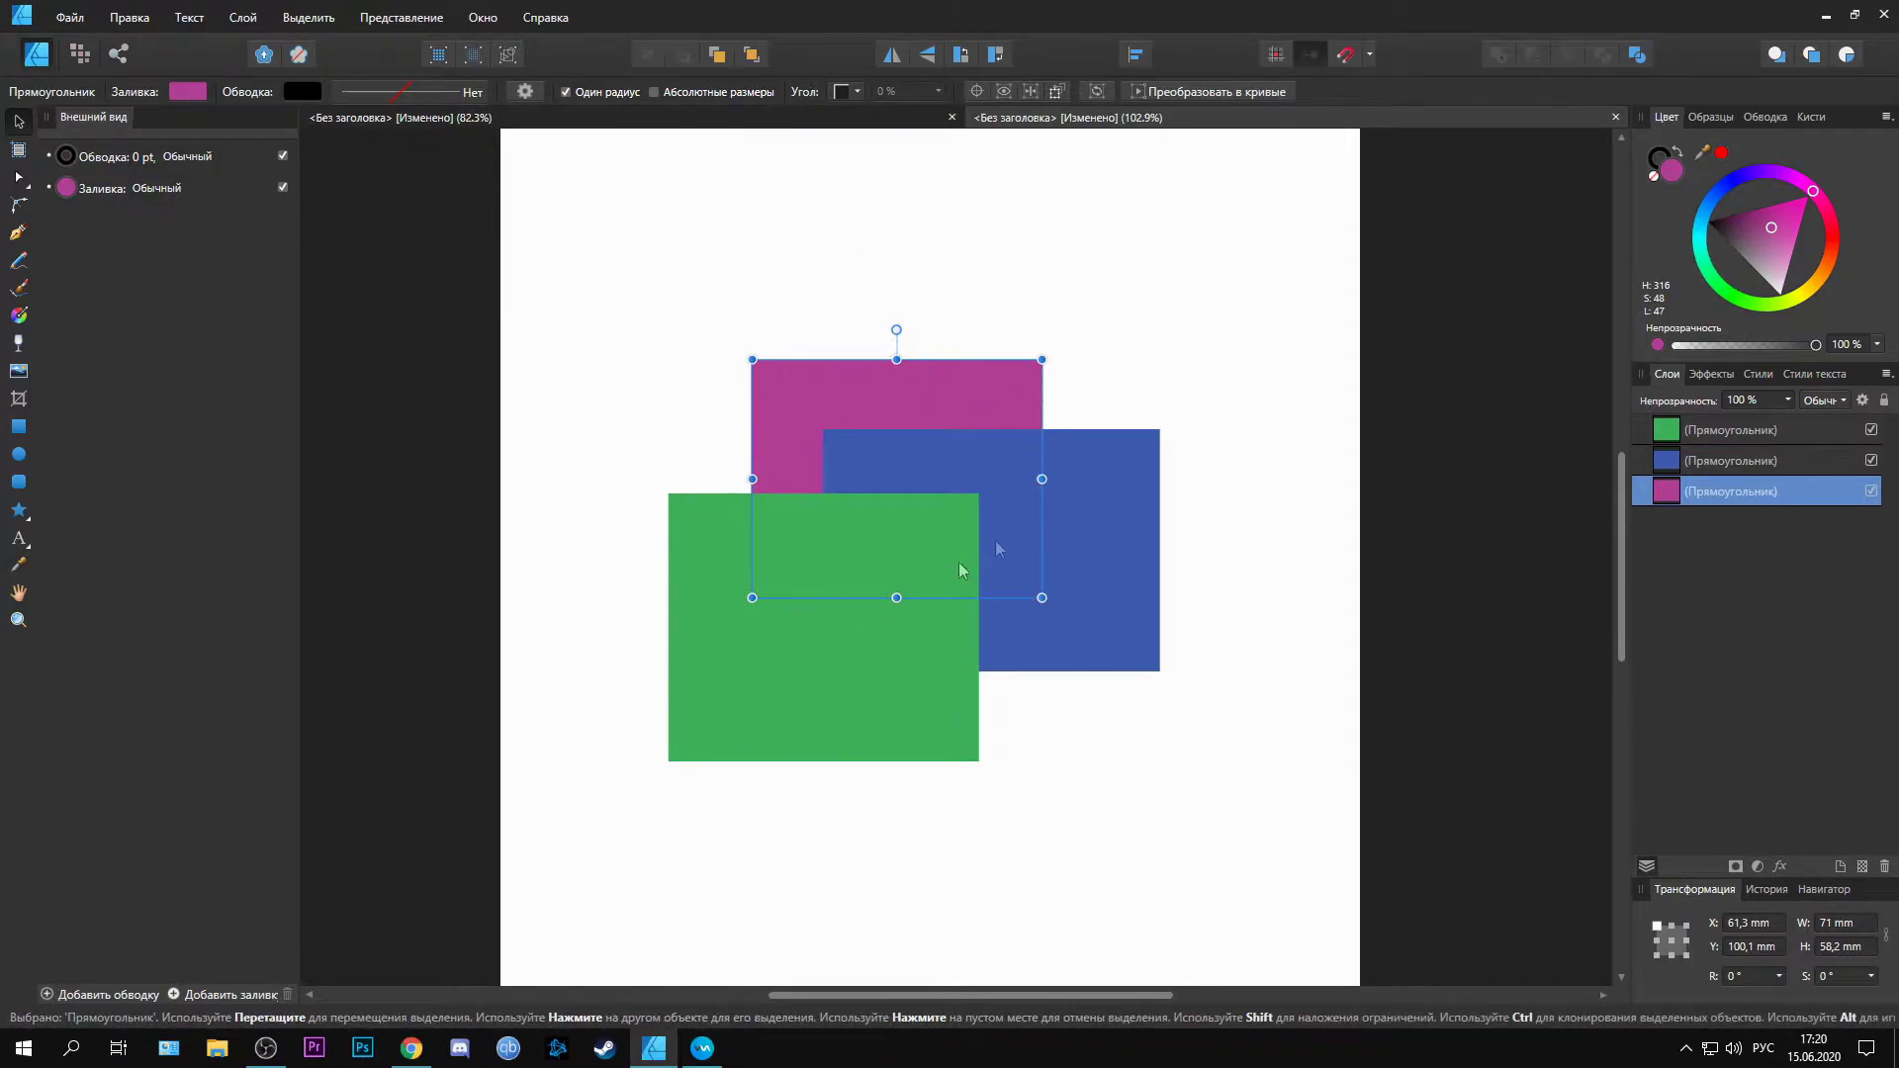
# Step: Bring the magenta rectangle straight to the front, and send it straight to the back of the stack
pyautogui.click(751, 56)
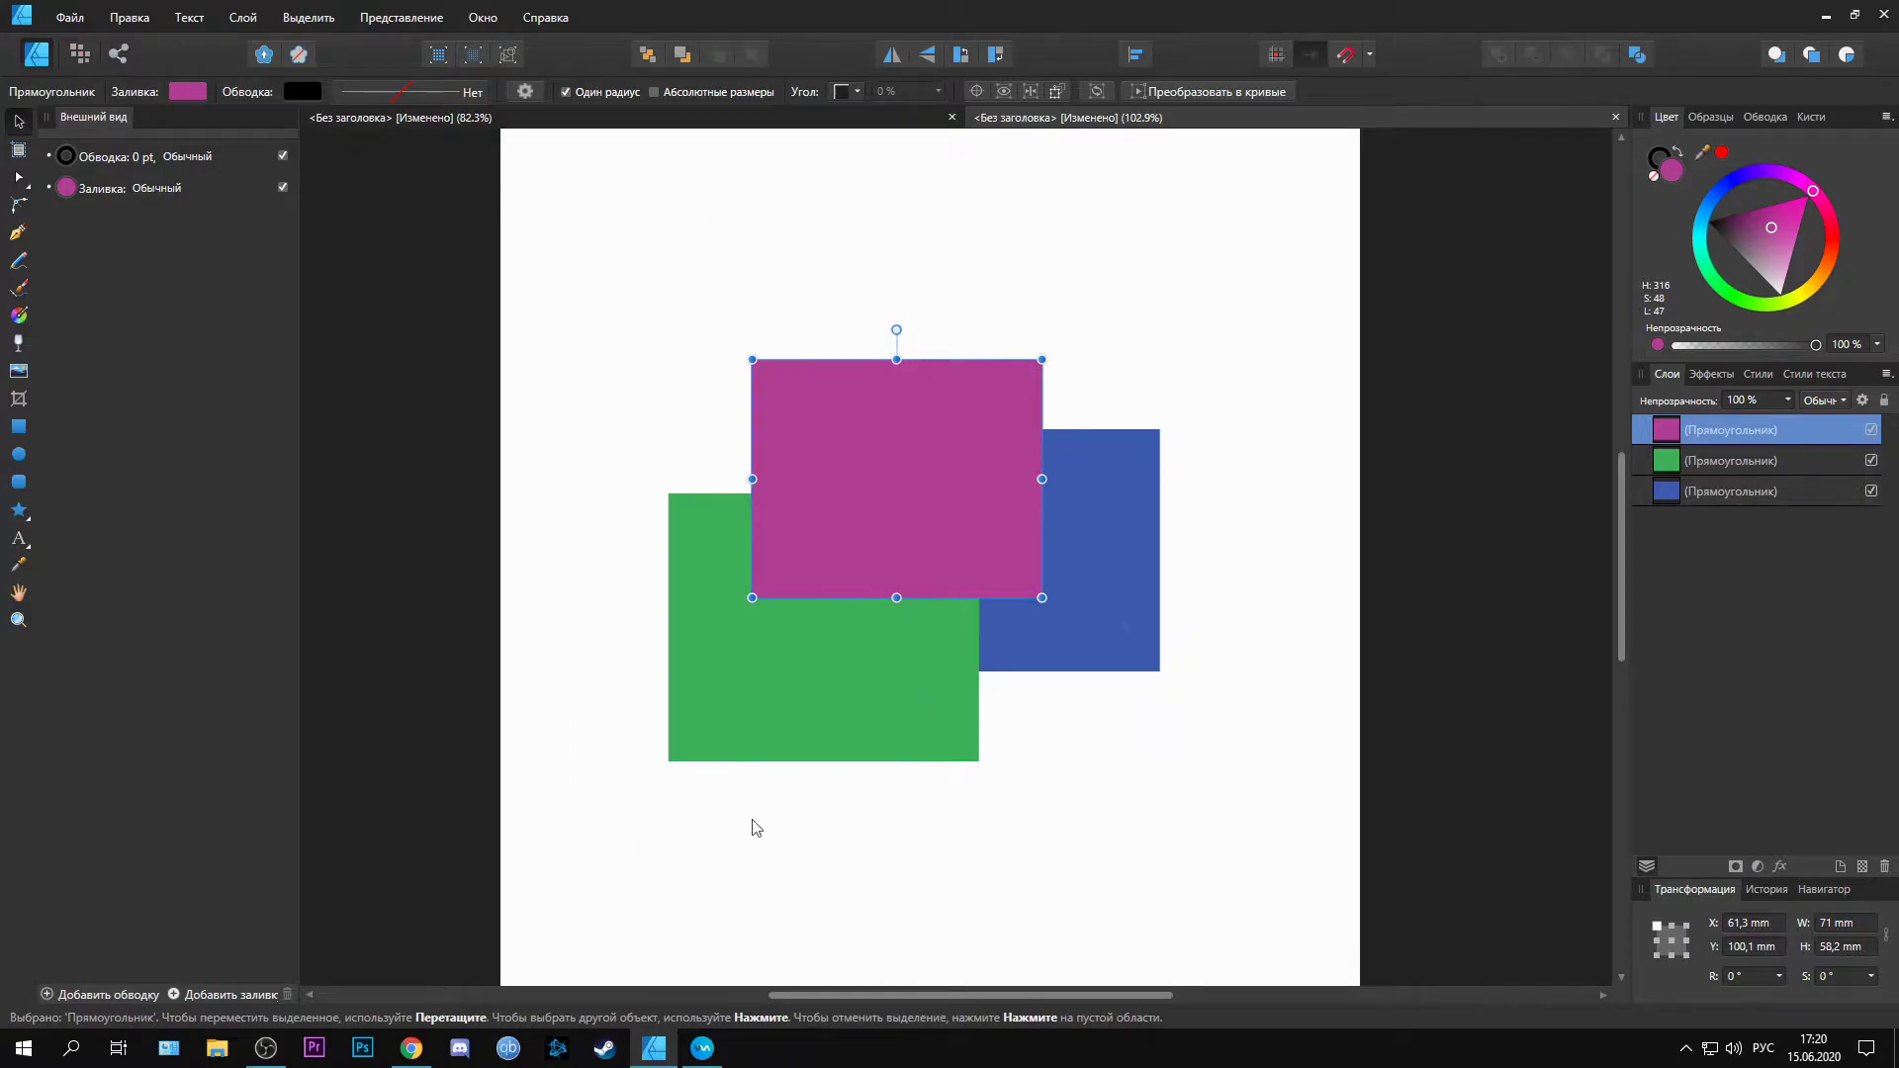
pyautogui.click(645, 55)
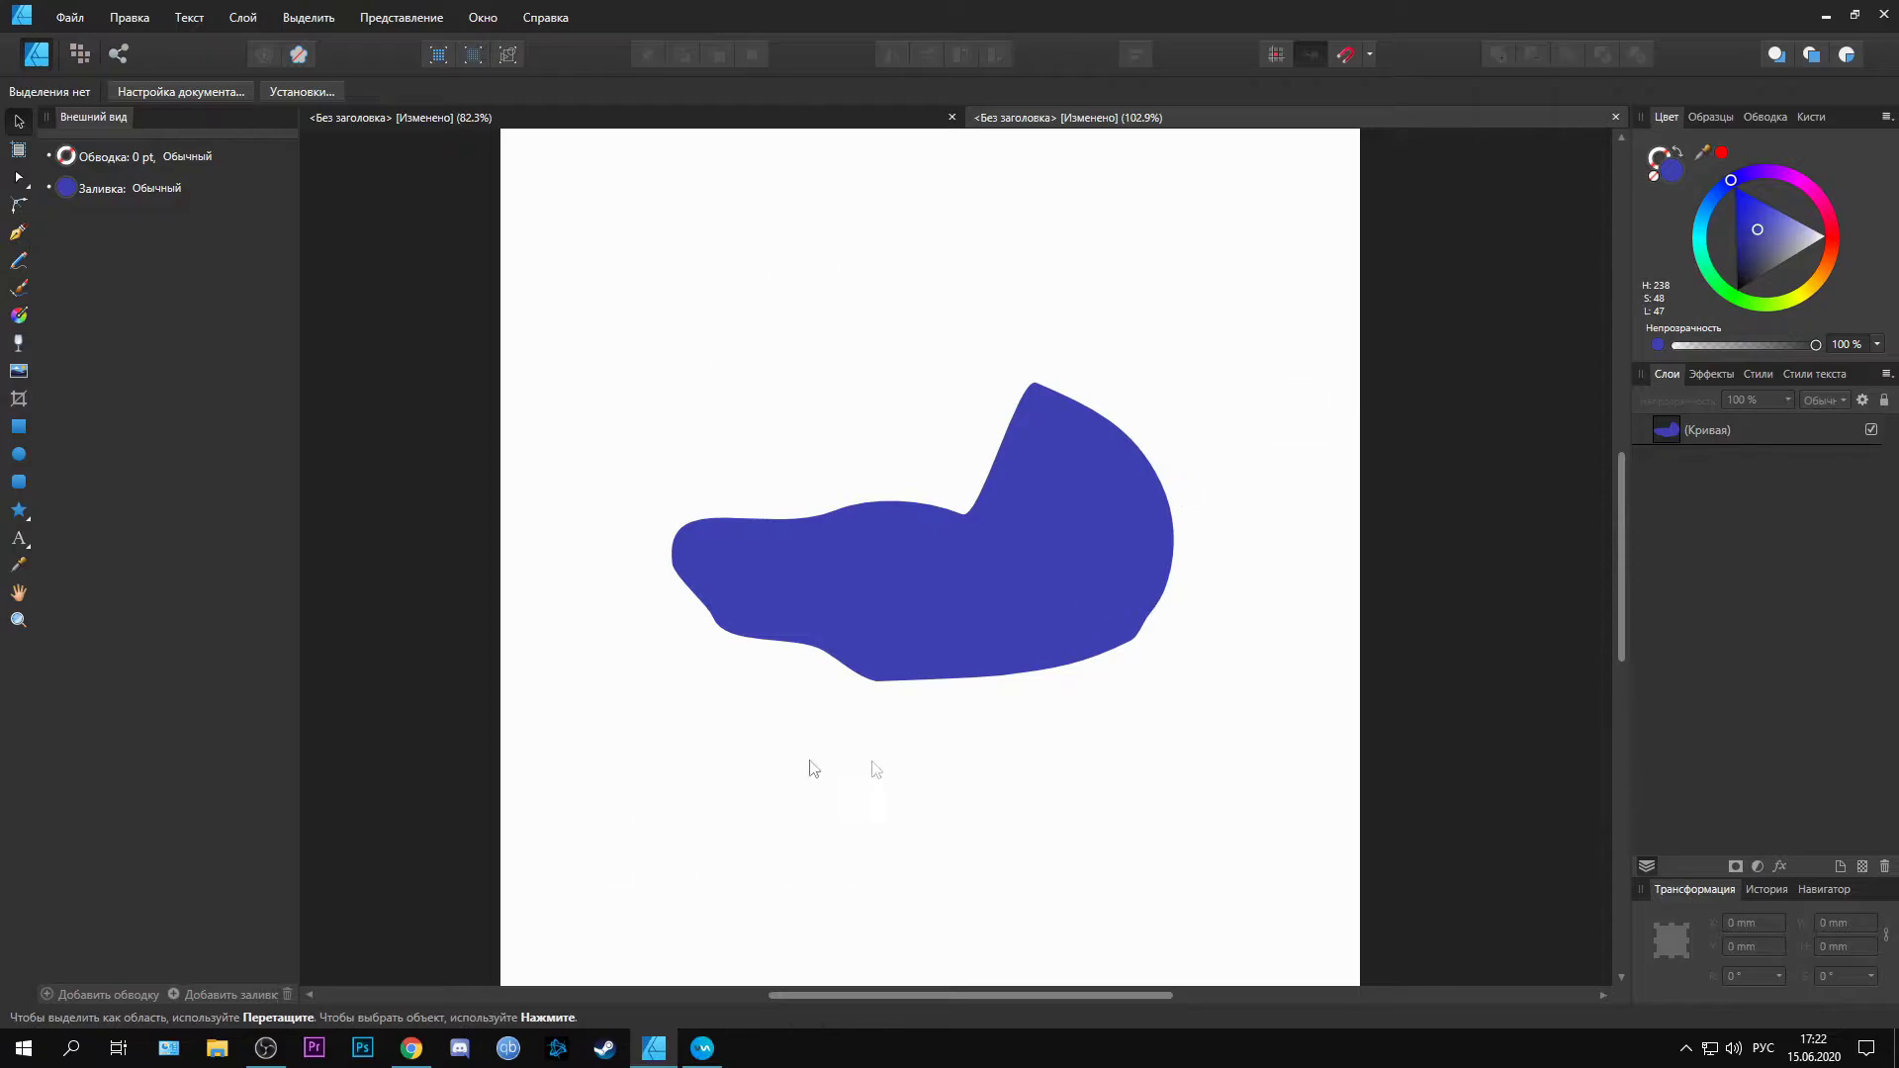
# Step: Mirror the blue curve horizontally by stretching its right edge past the left one, and move it back onto the page
pyautogui.click(1040, 609)
pyautogui.moveTo(1089, 560); pyautogui.dragTo(338, 530)
pyautogui.moveTo(680, 594); pyautogui.dragTo(1061, 572)
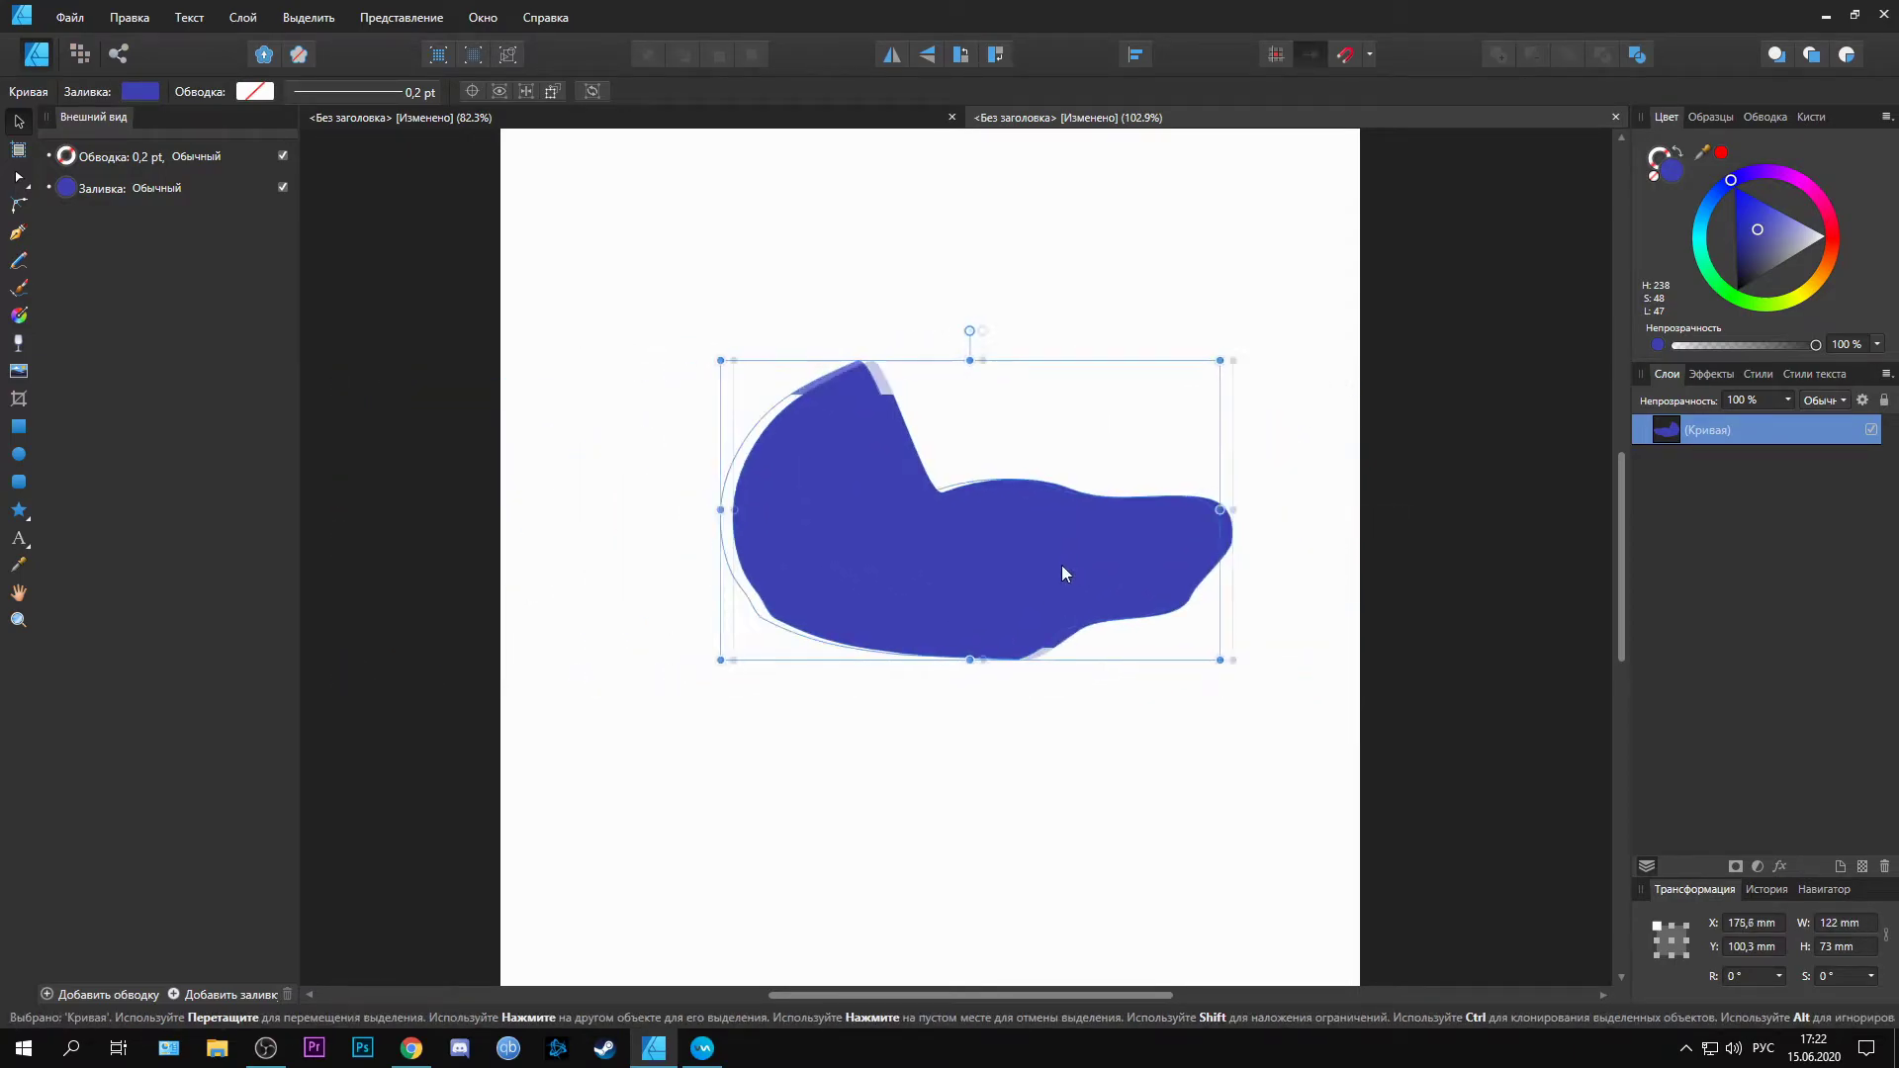
pyautogui.click(977, 690)
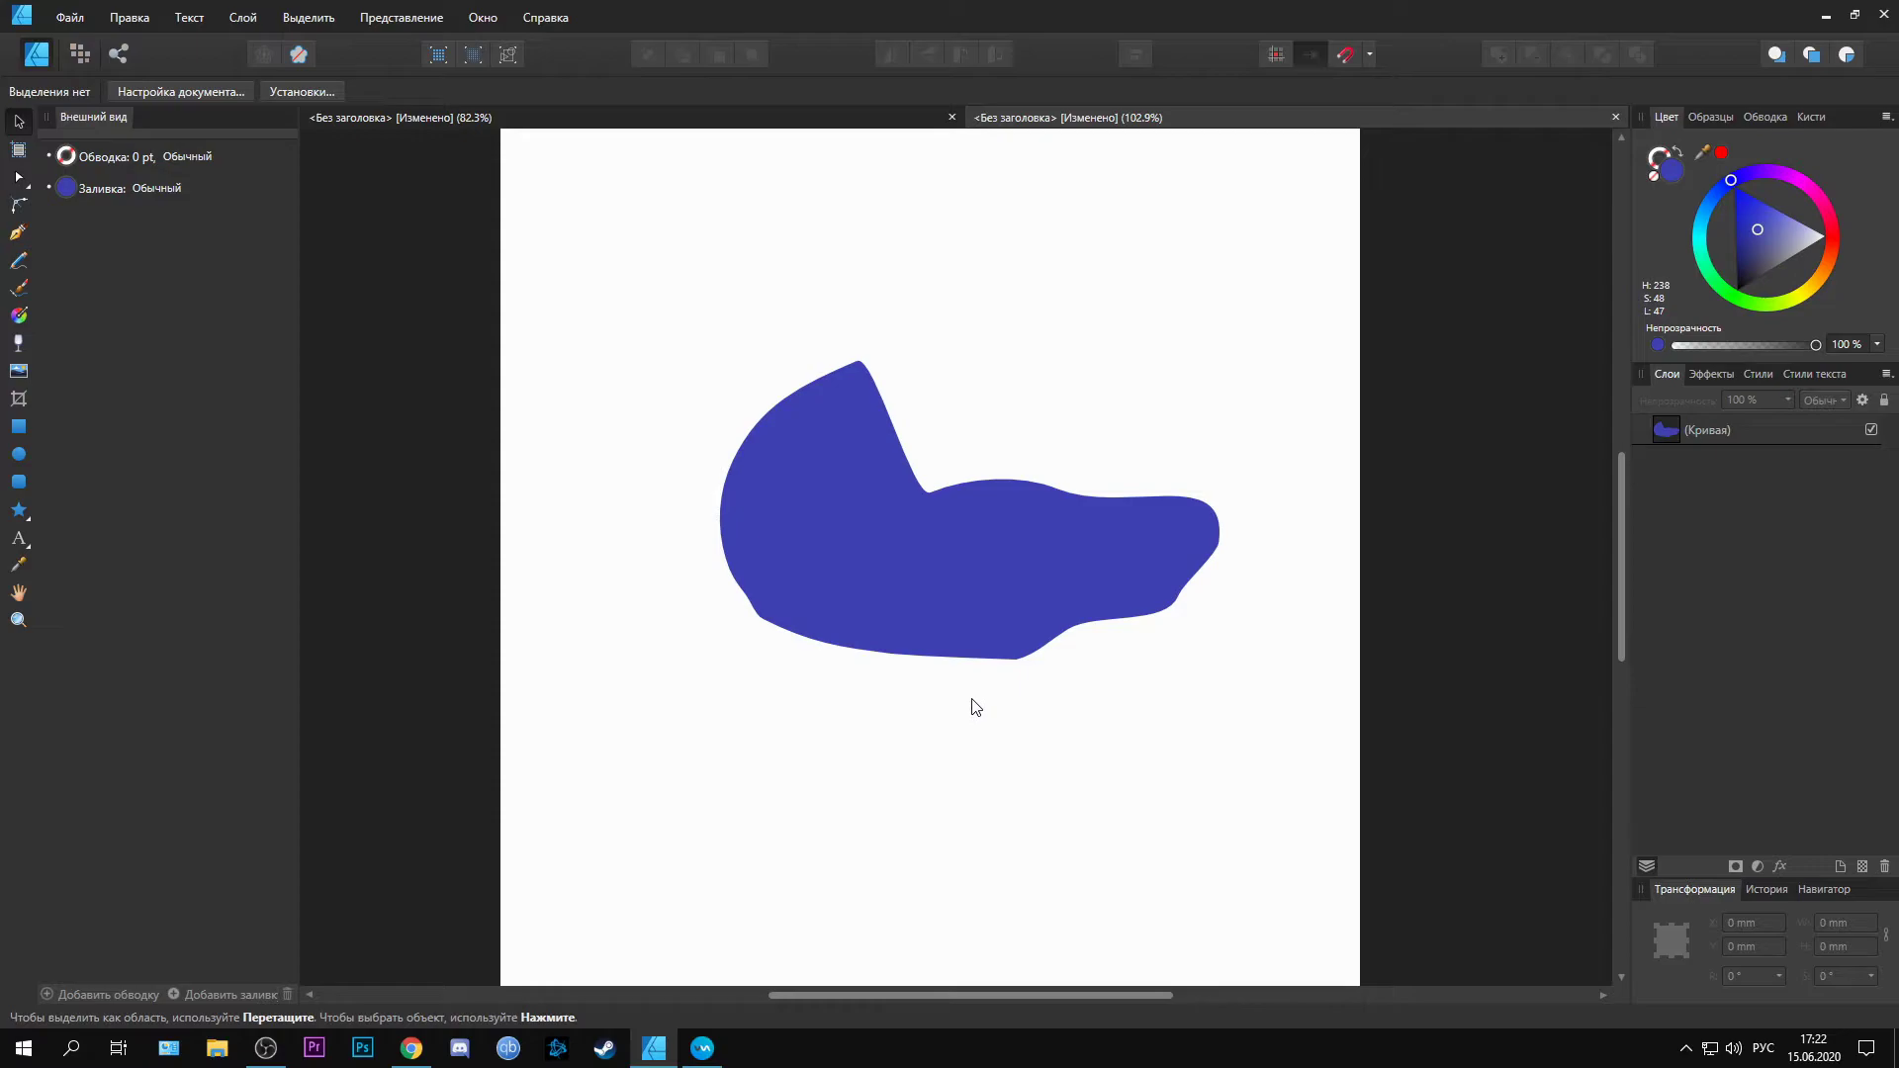
pyautogui.click(1037, 597)
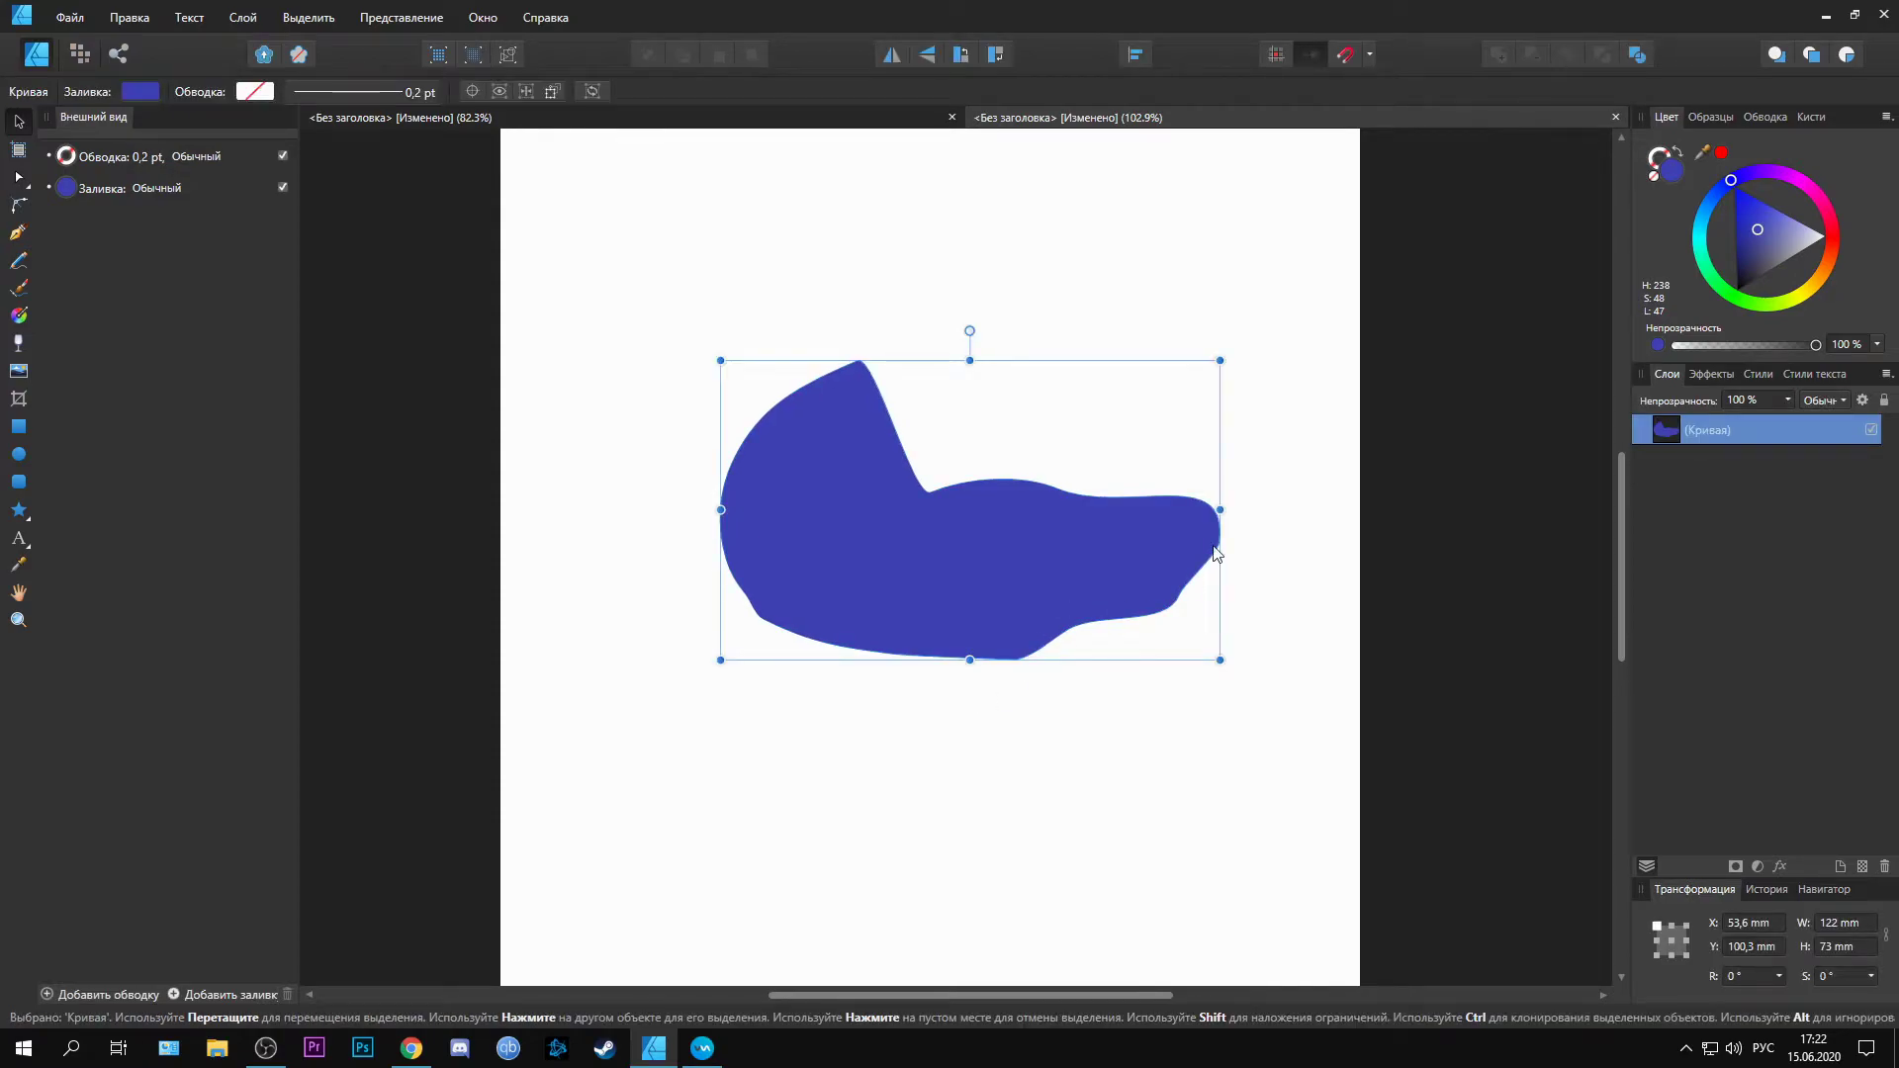
# Step: Undo the mirroring and move of the blue curve, and reposition it at about X 38.2 mm, Y 104.1 mm
pyautogui.hotkey('ctrl', 'z')
pyautogui.hotkey('ctrl', 'z')
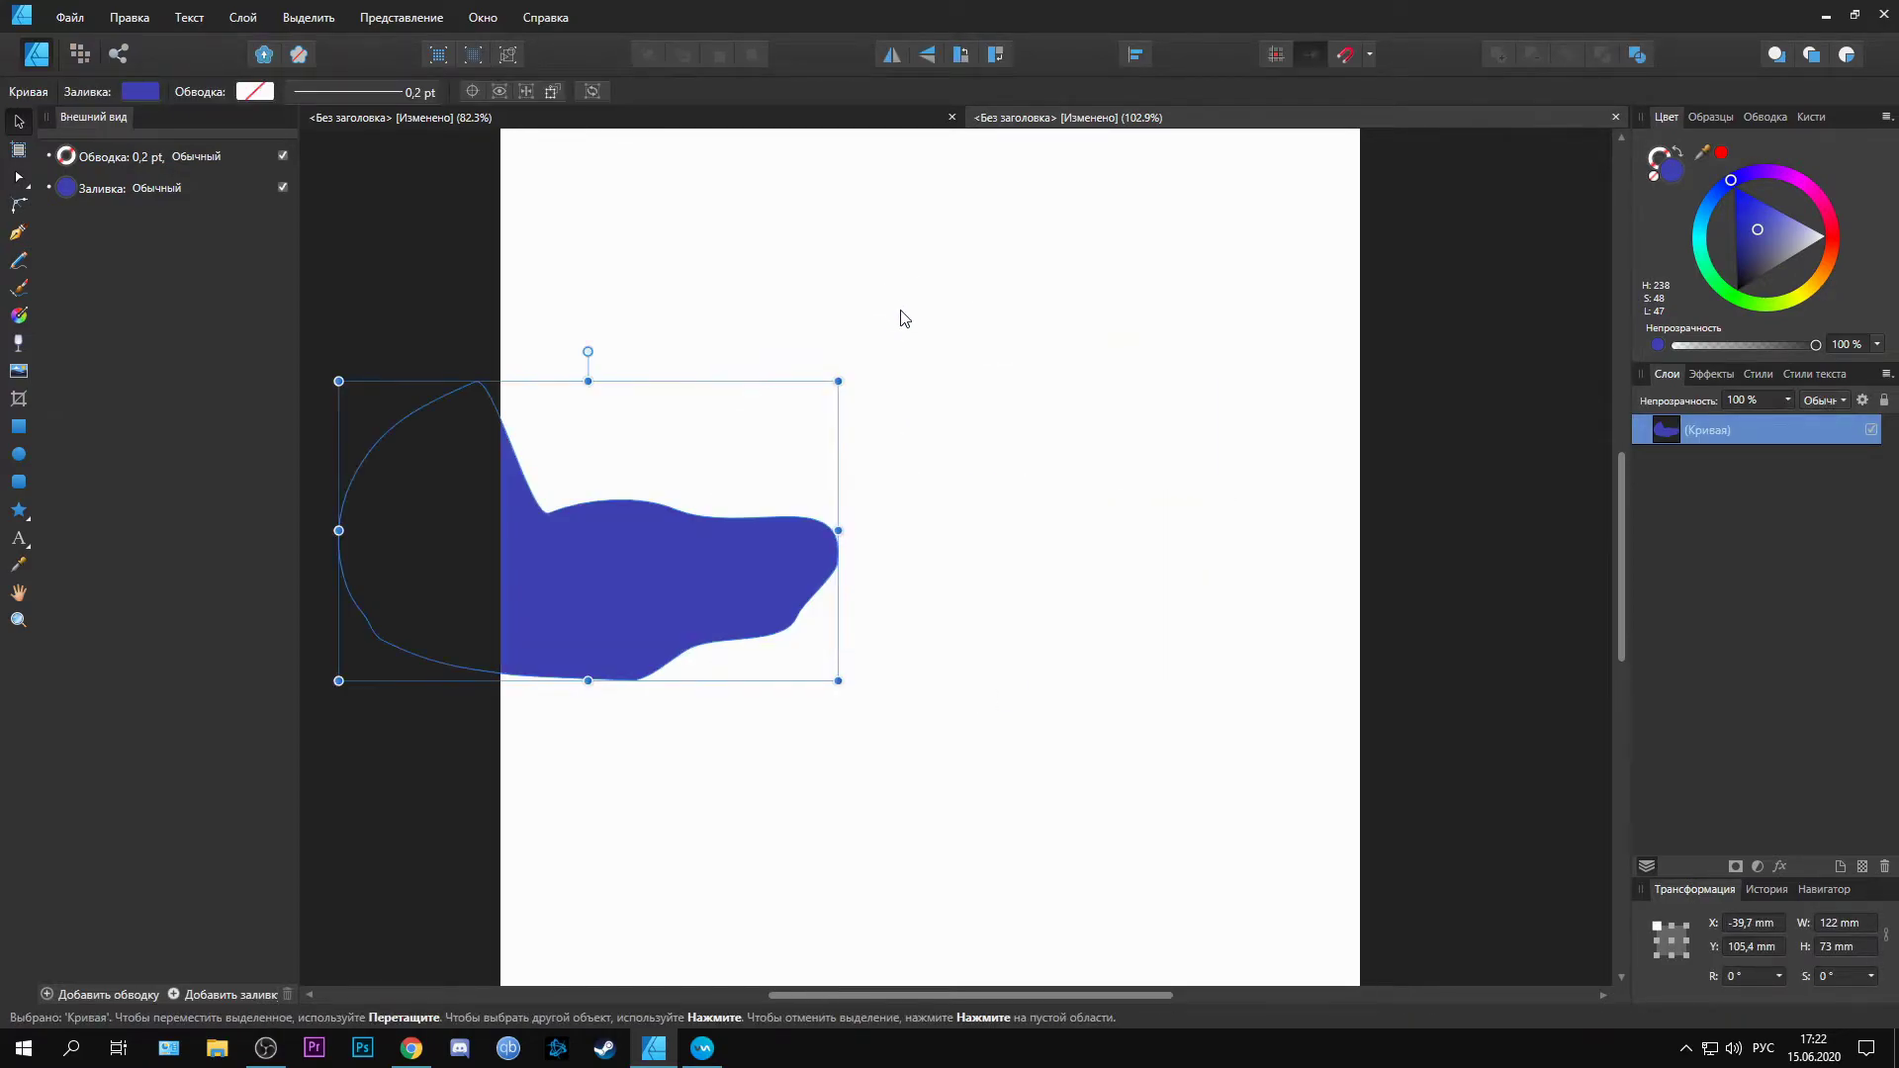
pyautogui.moveTo(1176, 530); pyautogui.dragTo(998, 533)
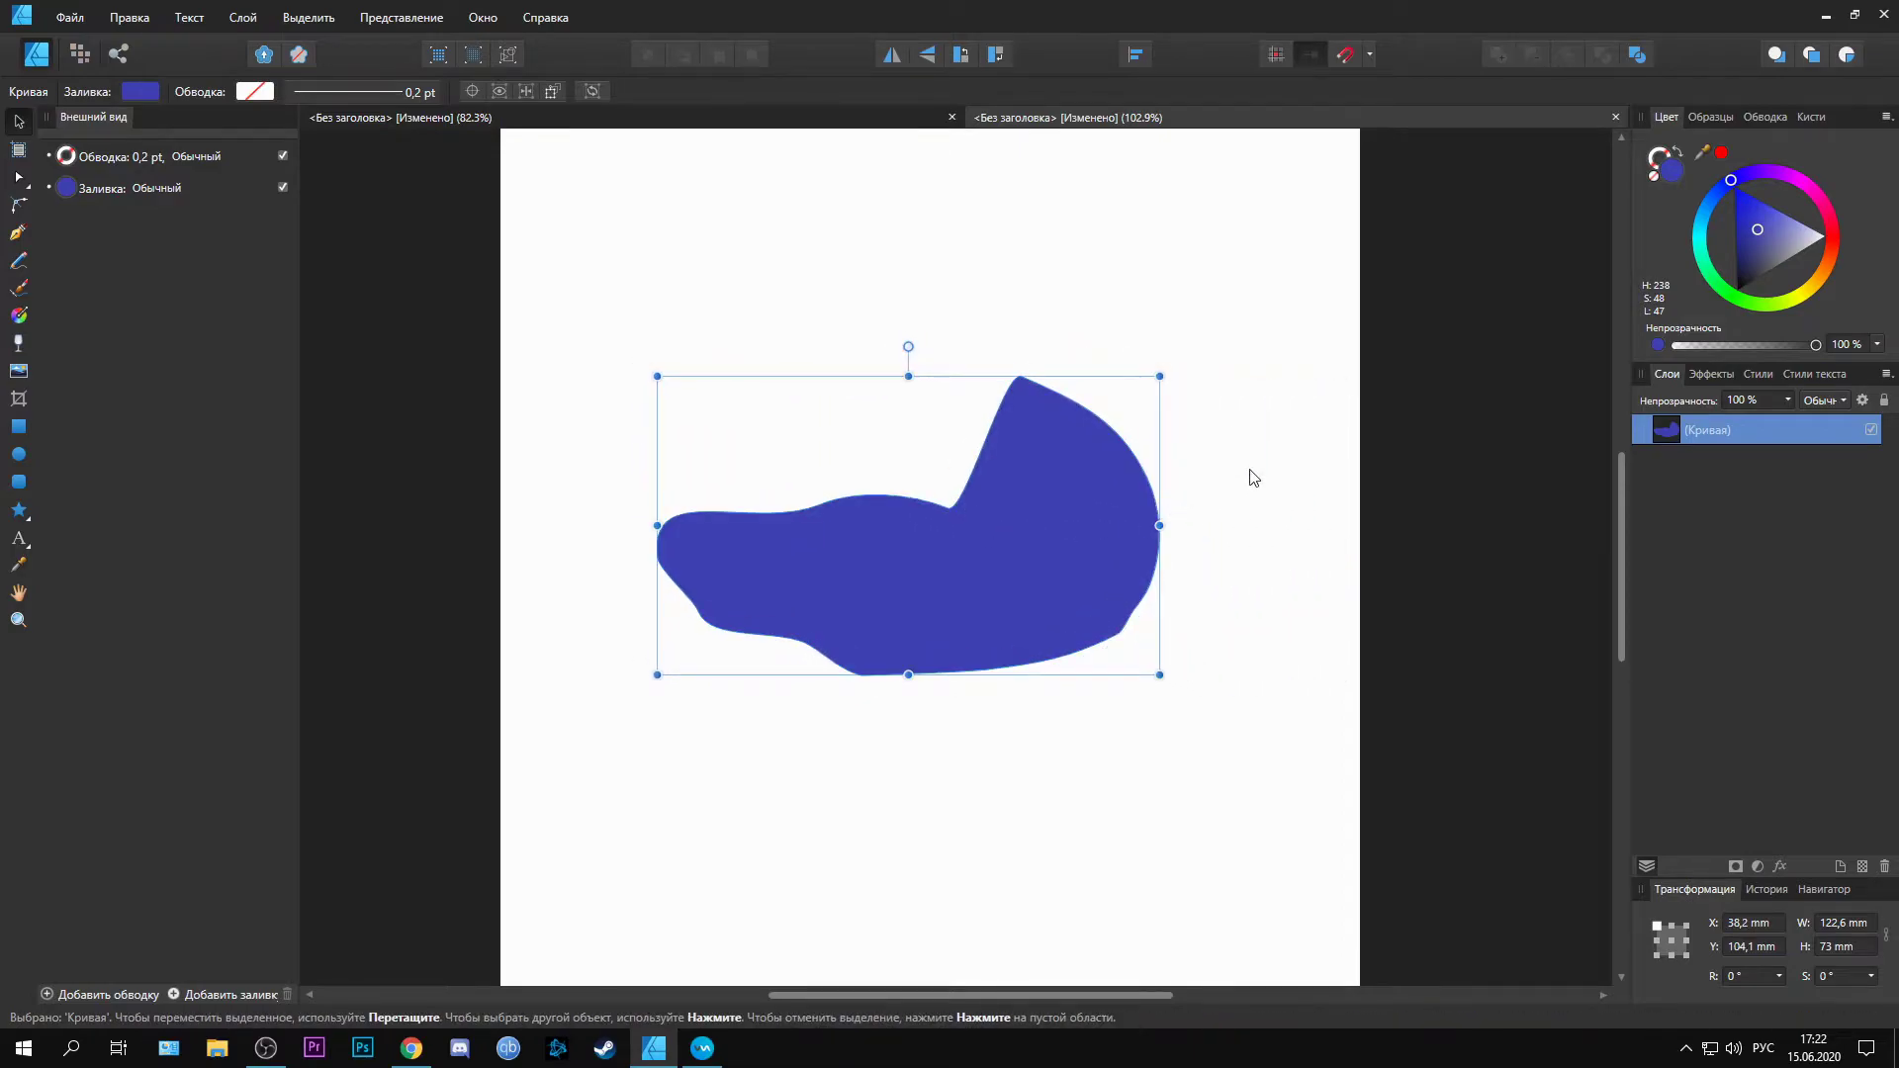
pyautogui.click(1219, 476)
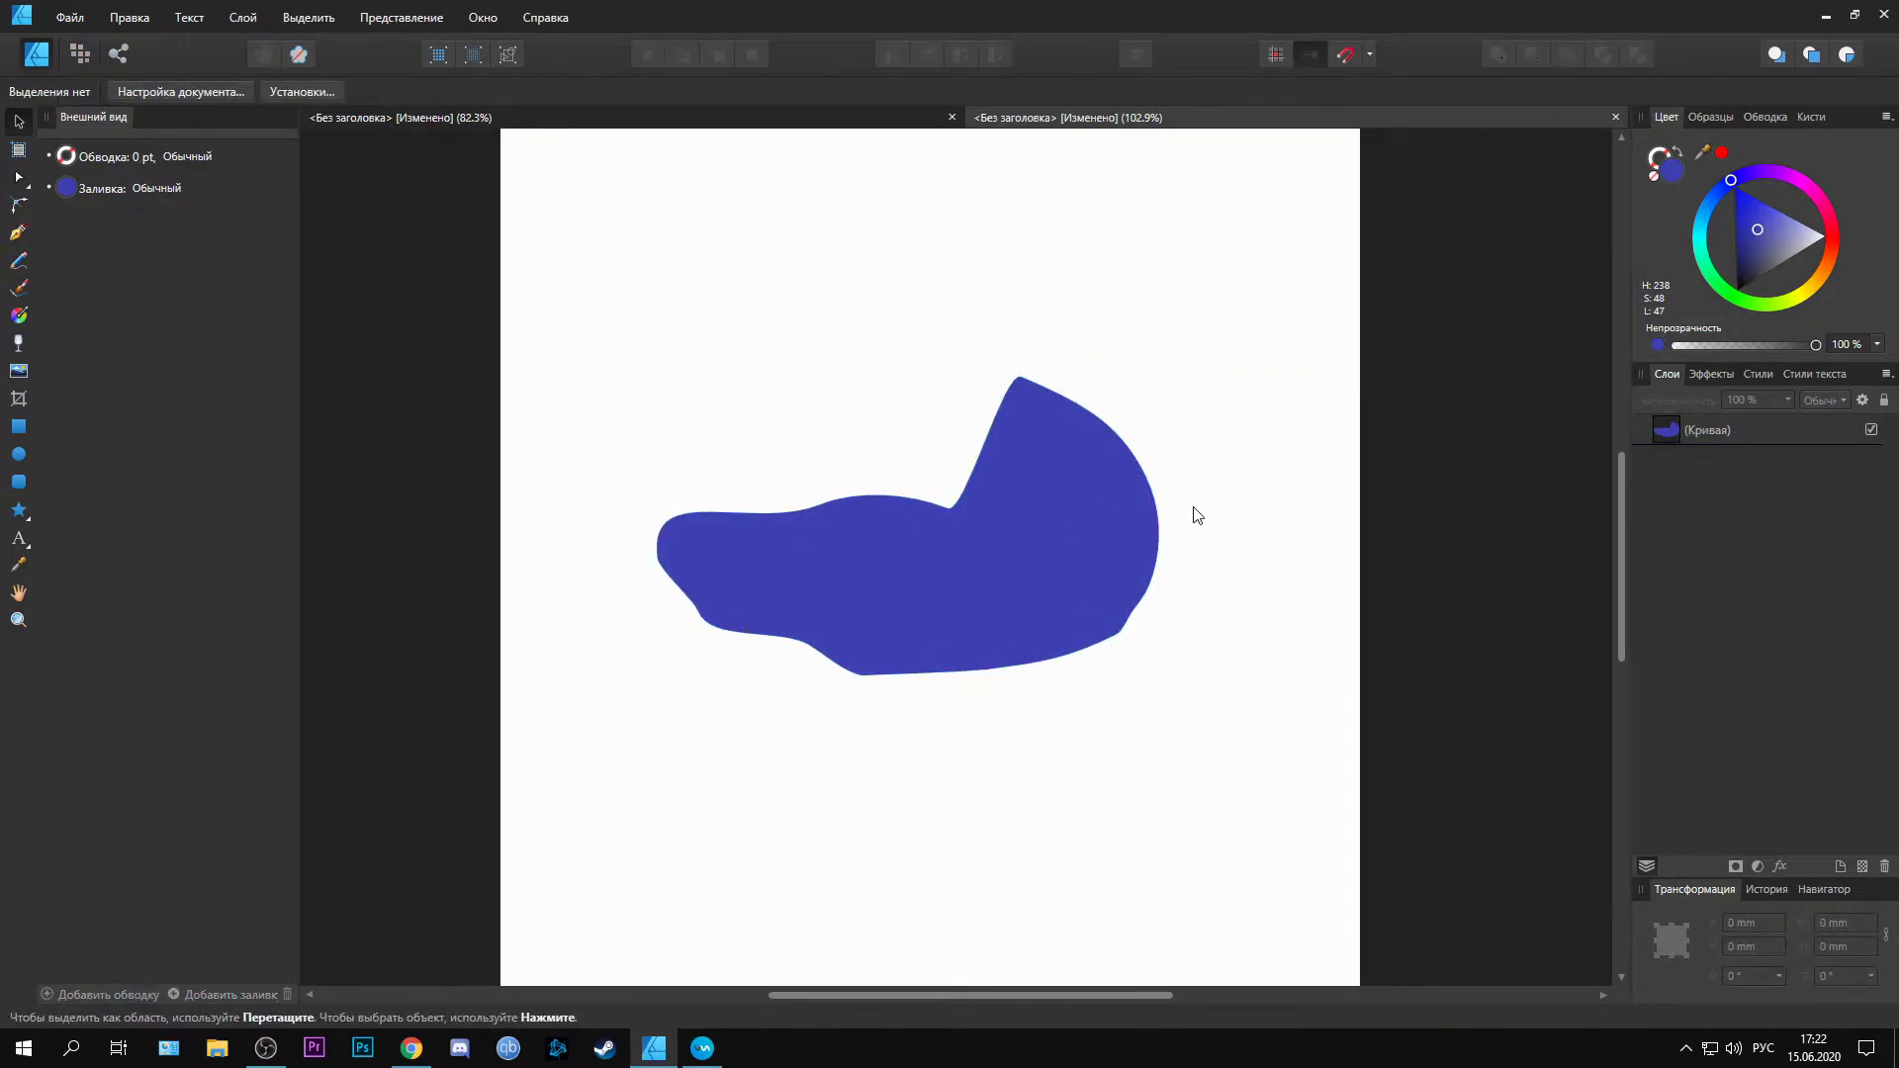
# Step: Flip the blue curve horizontally and back, and flip it vertically and back to its original orientation
pyautogui.click(1081, 491)
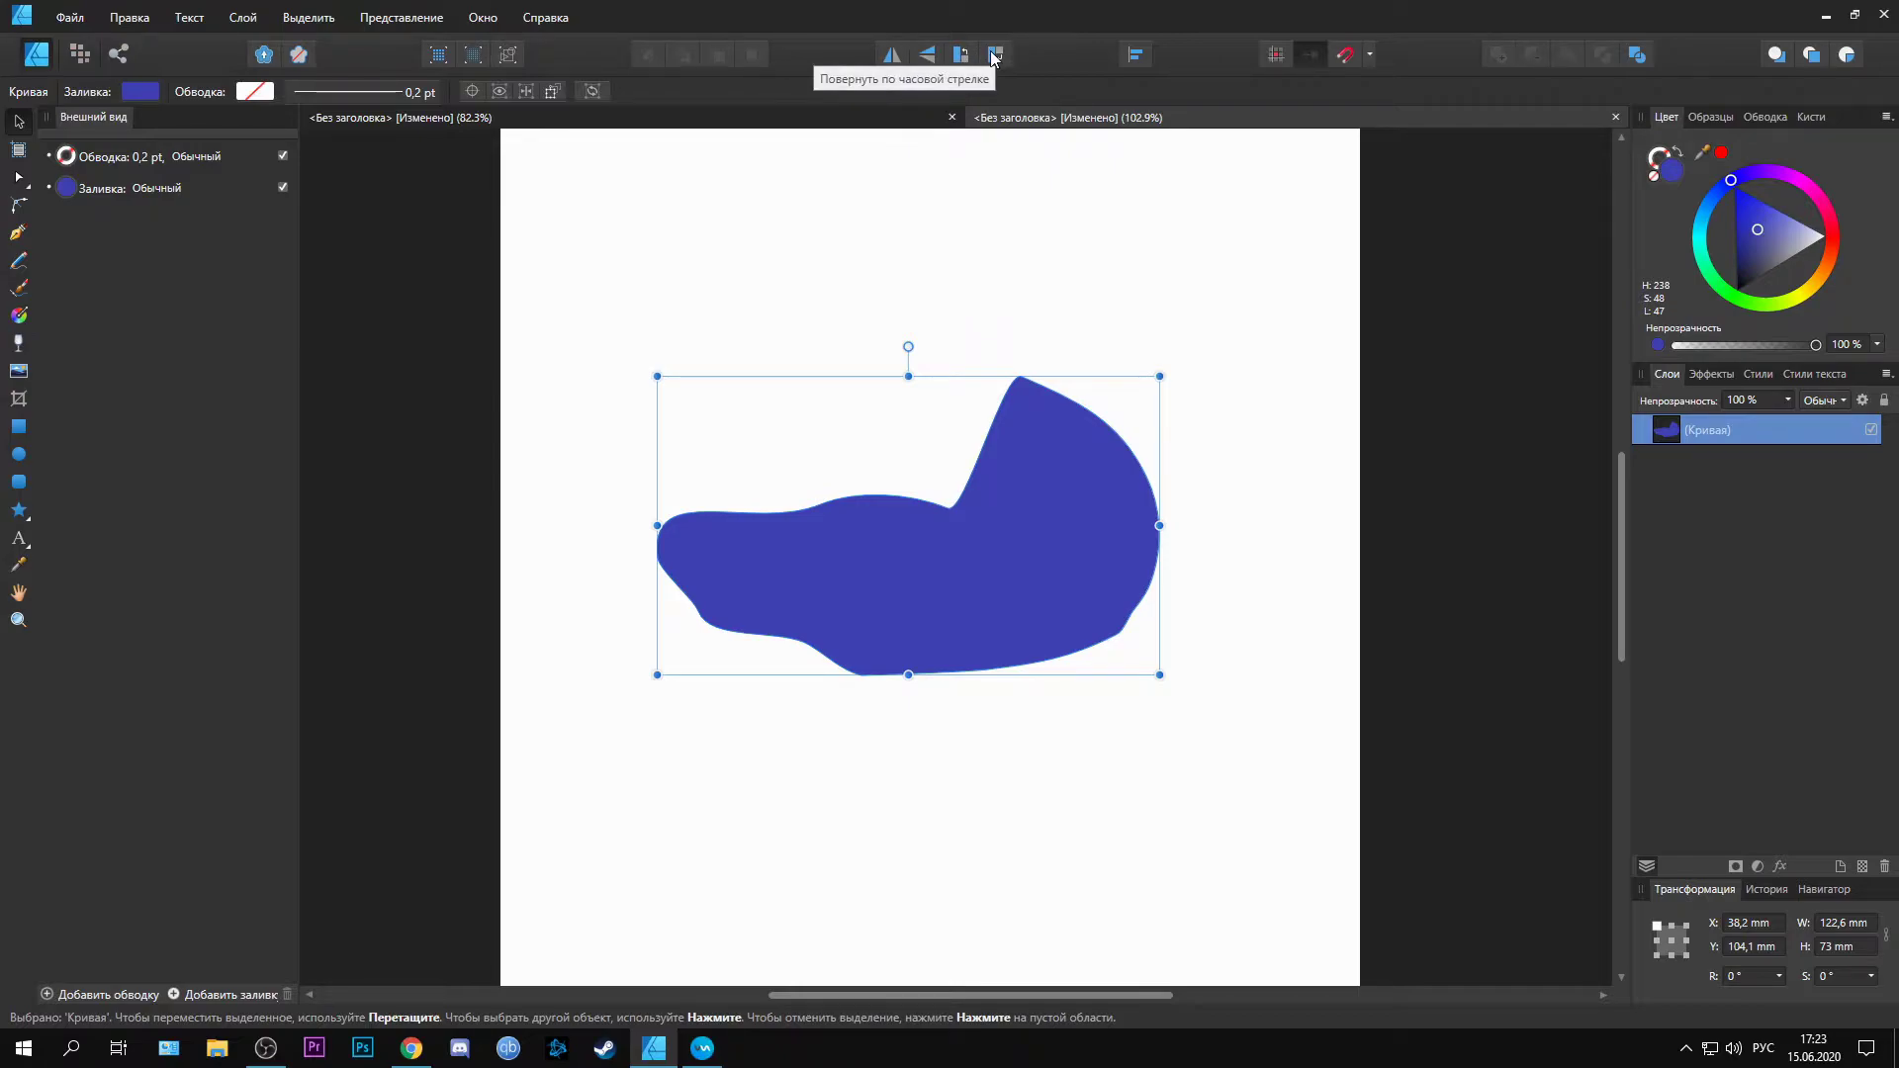
pyautogui.click(891, 55)
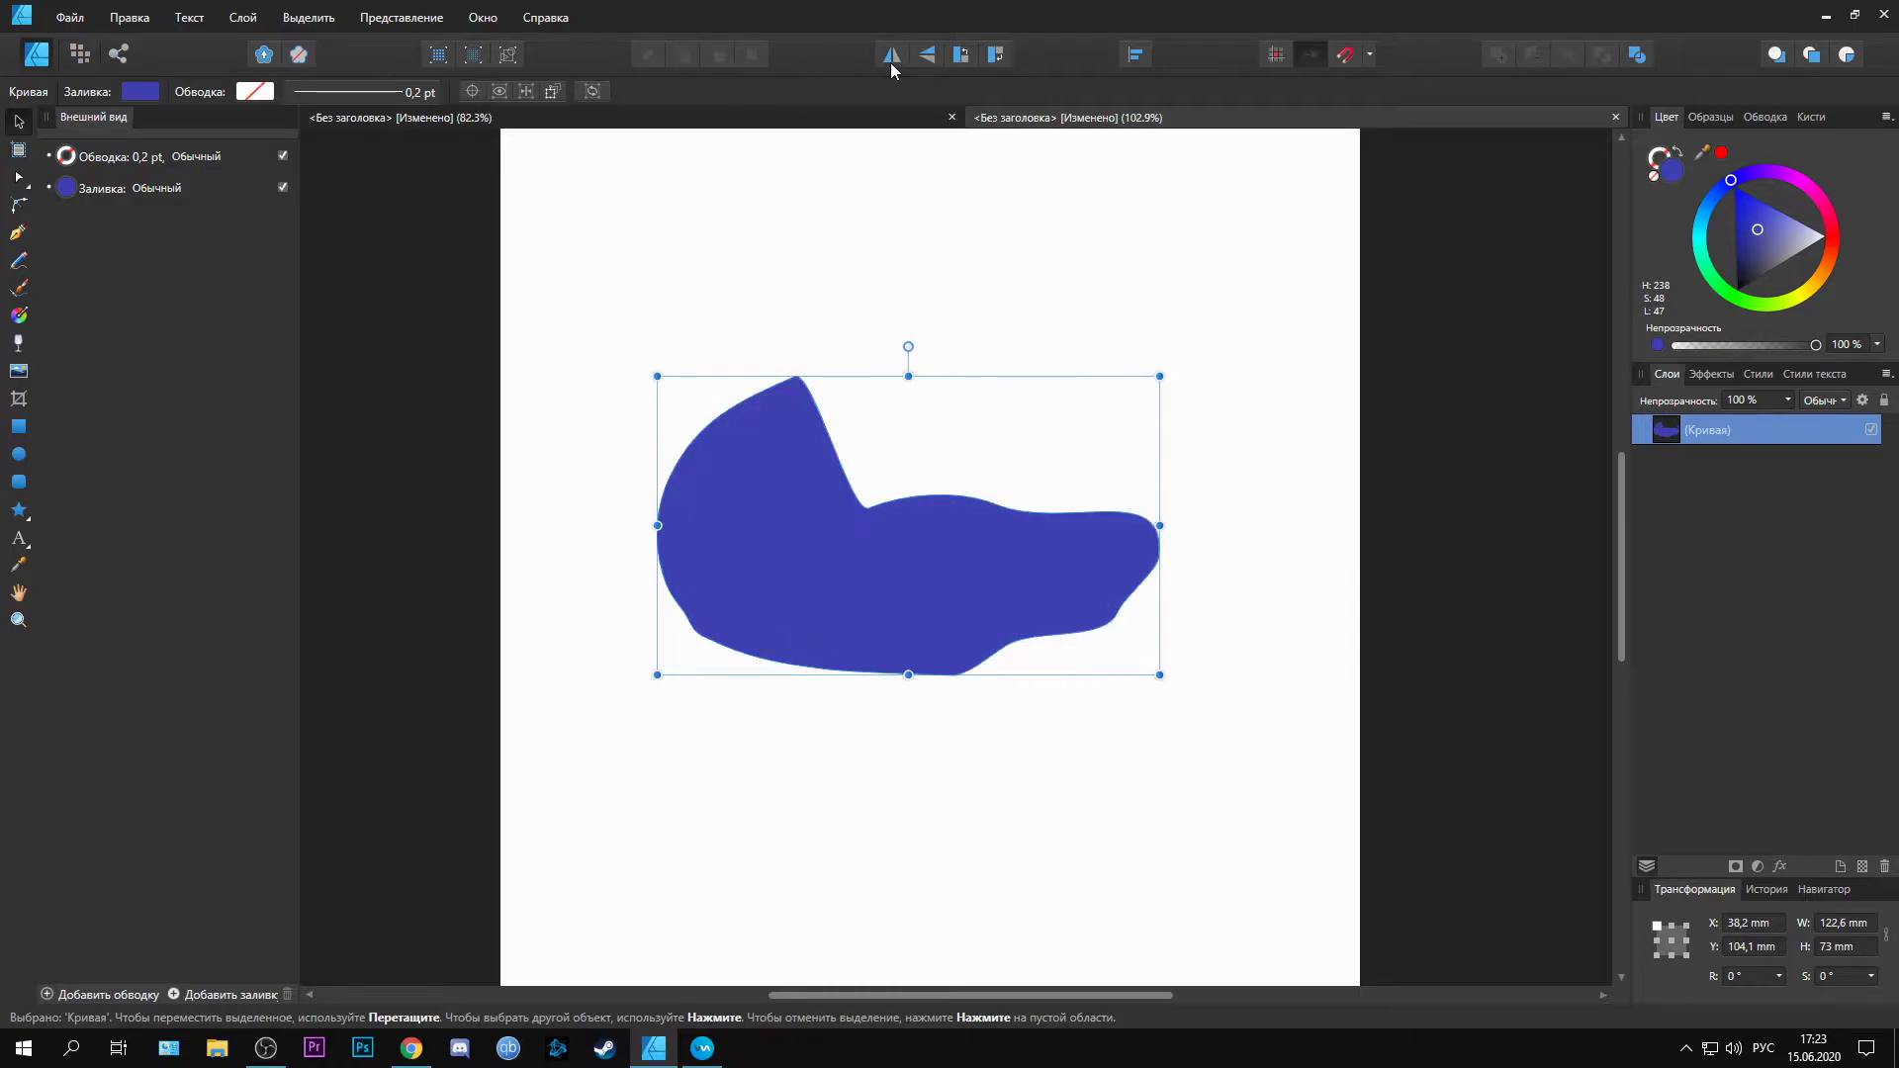
pyautogui.click(891, 63)
pyautogui.click(923, 59)
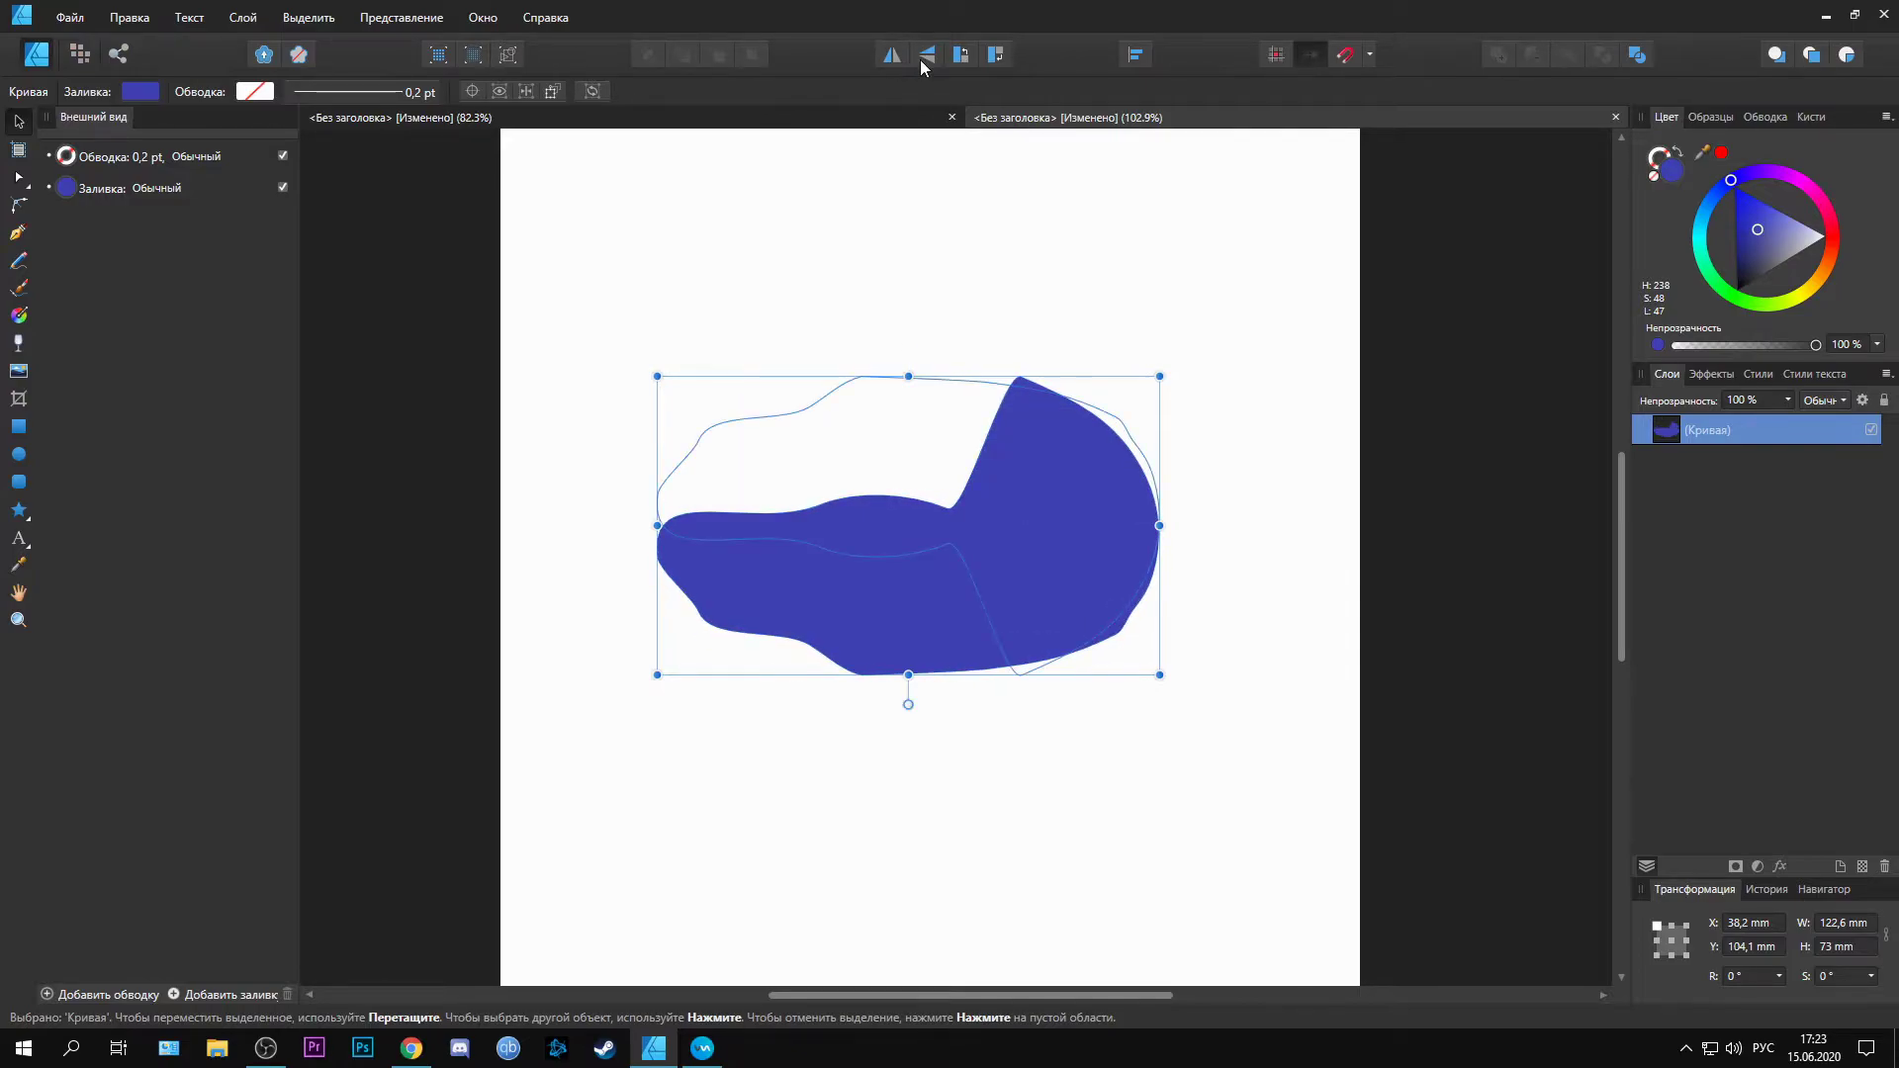
pyautogui.click(924, 59)
pyautogui.click(929, 57)
pyautogui.click(938, 57)
# Step: Rotate the blue curve counterclockwise in three 90° turns, and rotate it clockwise three times
pyautogui.click(960, 59)
pyautogui.click(960, 59)
pyautogui.click(960, 60)
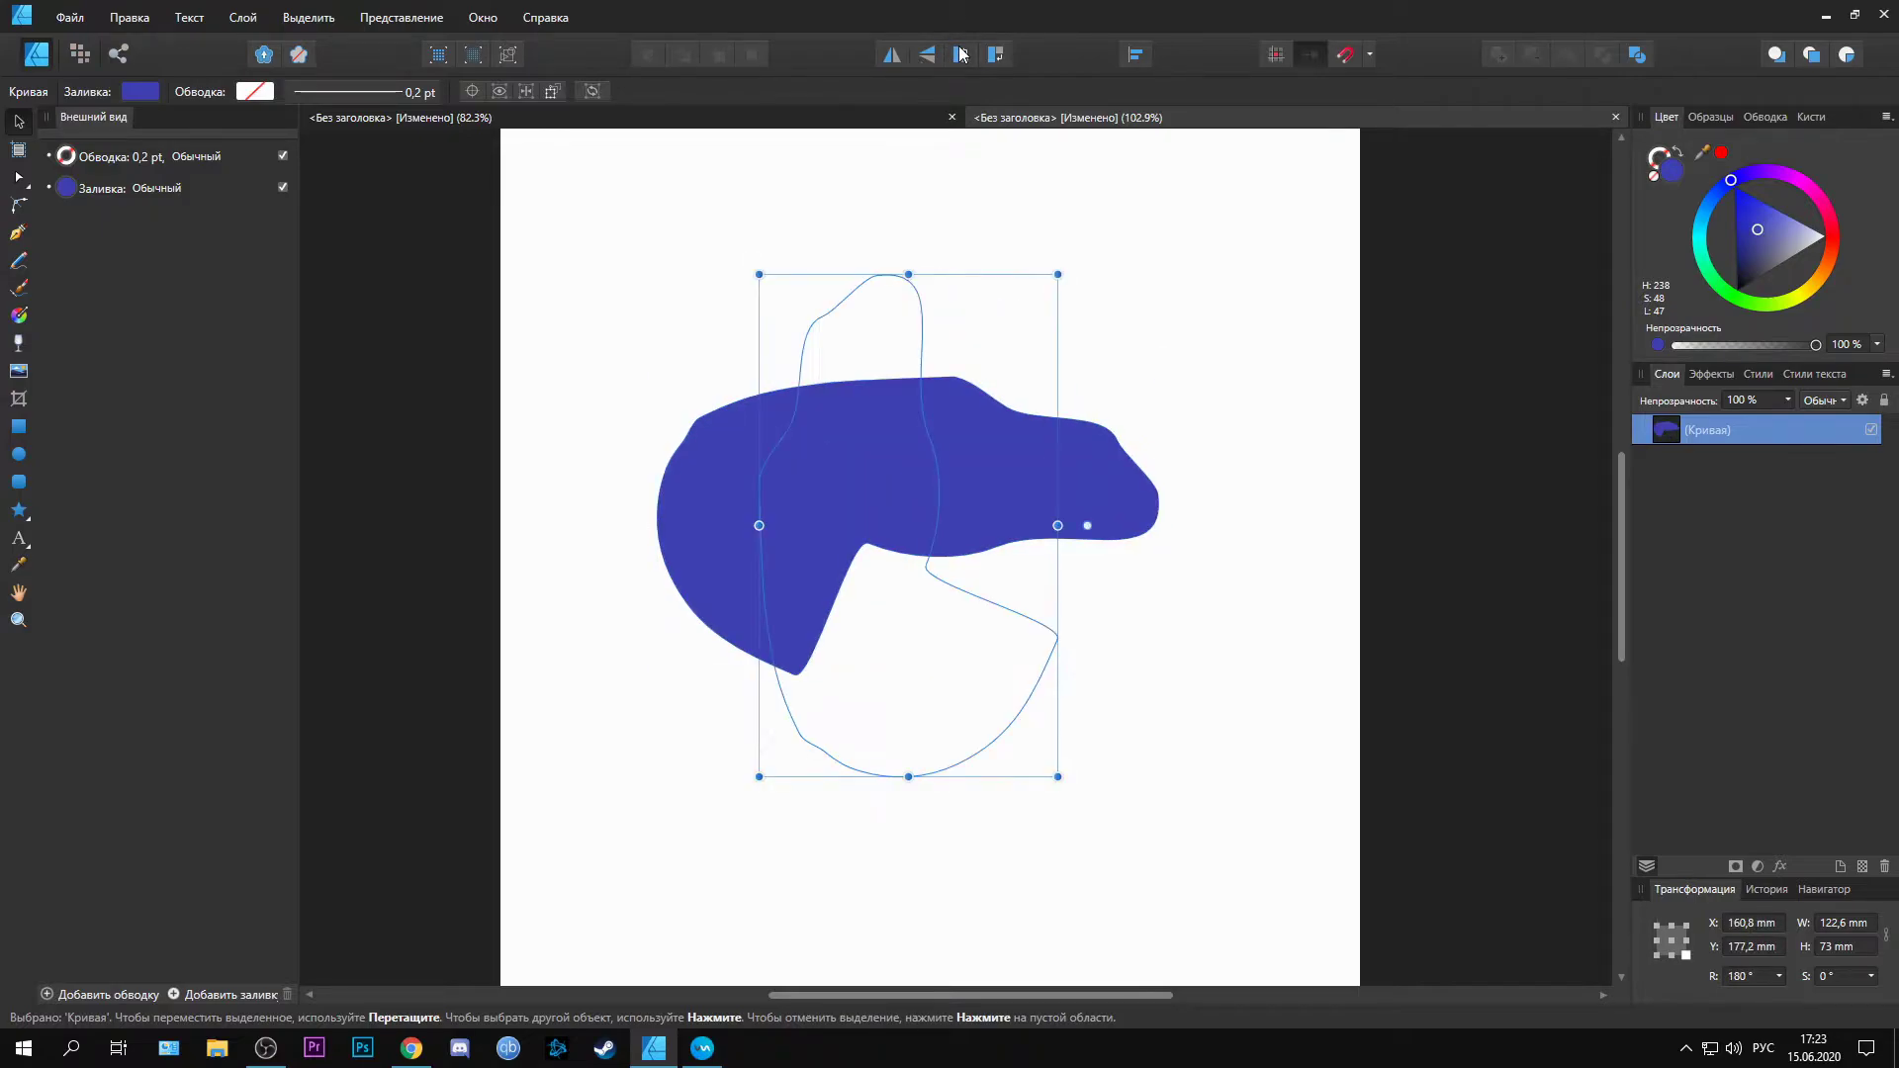
pyautogui.click(995, 59)
pyautogui.click(995, 60)
pyautogui.click(995, 59)
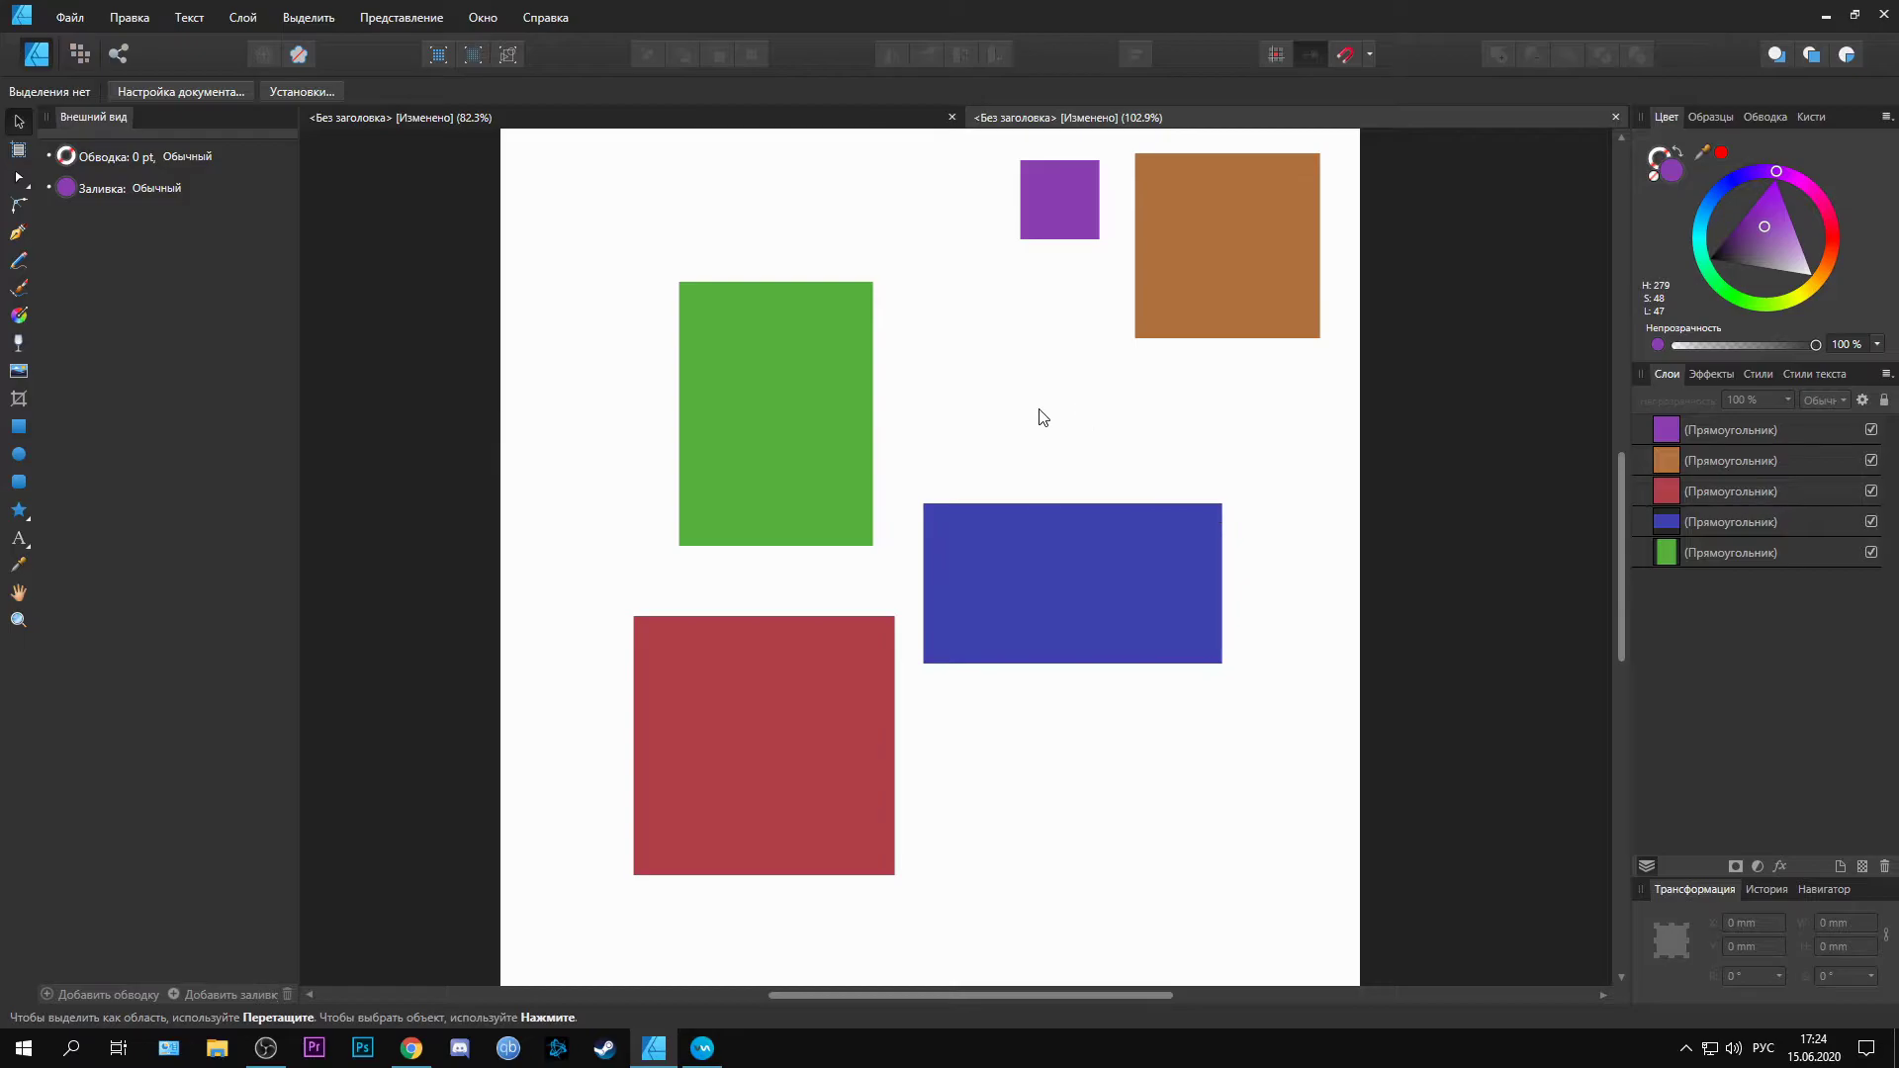
# Step: Position the green and blue rectangles side by side by eye, with the blue one at about X 93.1 mm, Y 106.6 mm
pyautogui.moveTo(828, 494); pyautogui.dragTo(789, 471)
pyautogui.moveTo(1045, 603); pyautogui.dragTo(1023, 493)
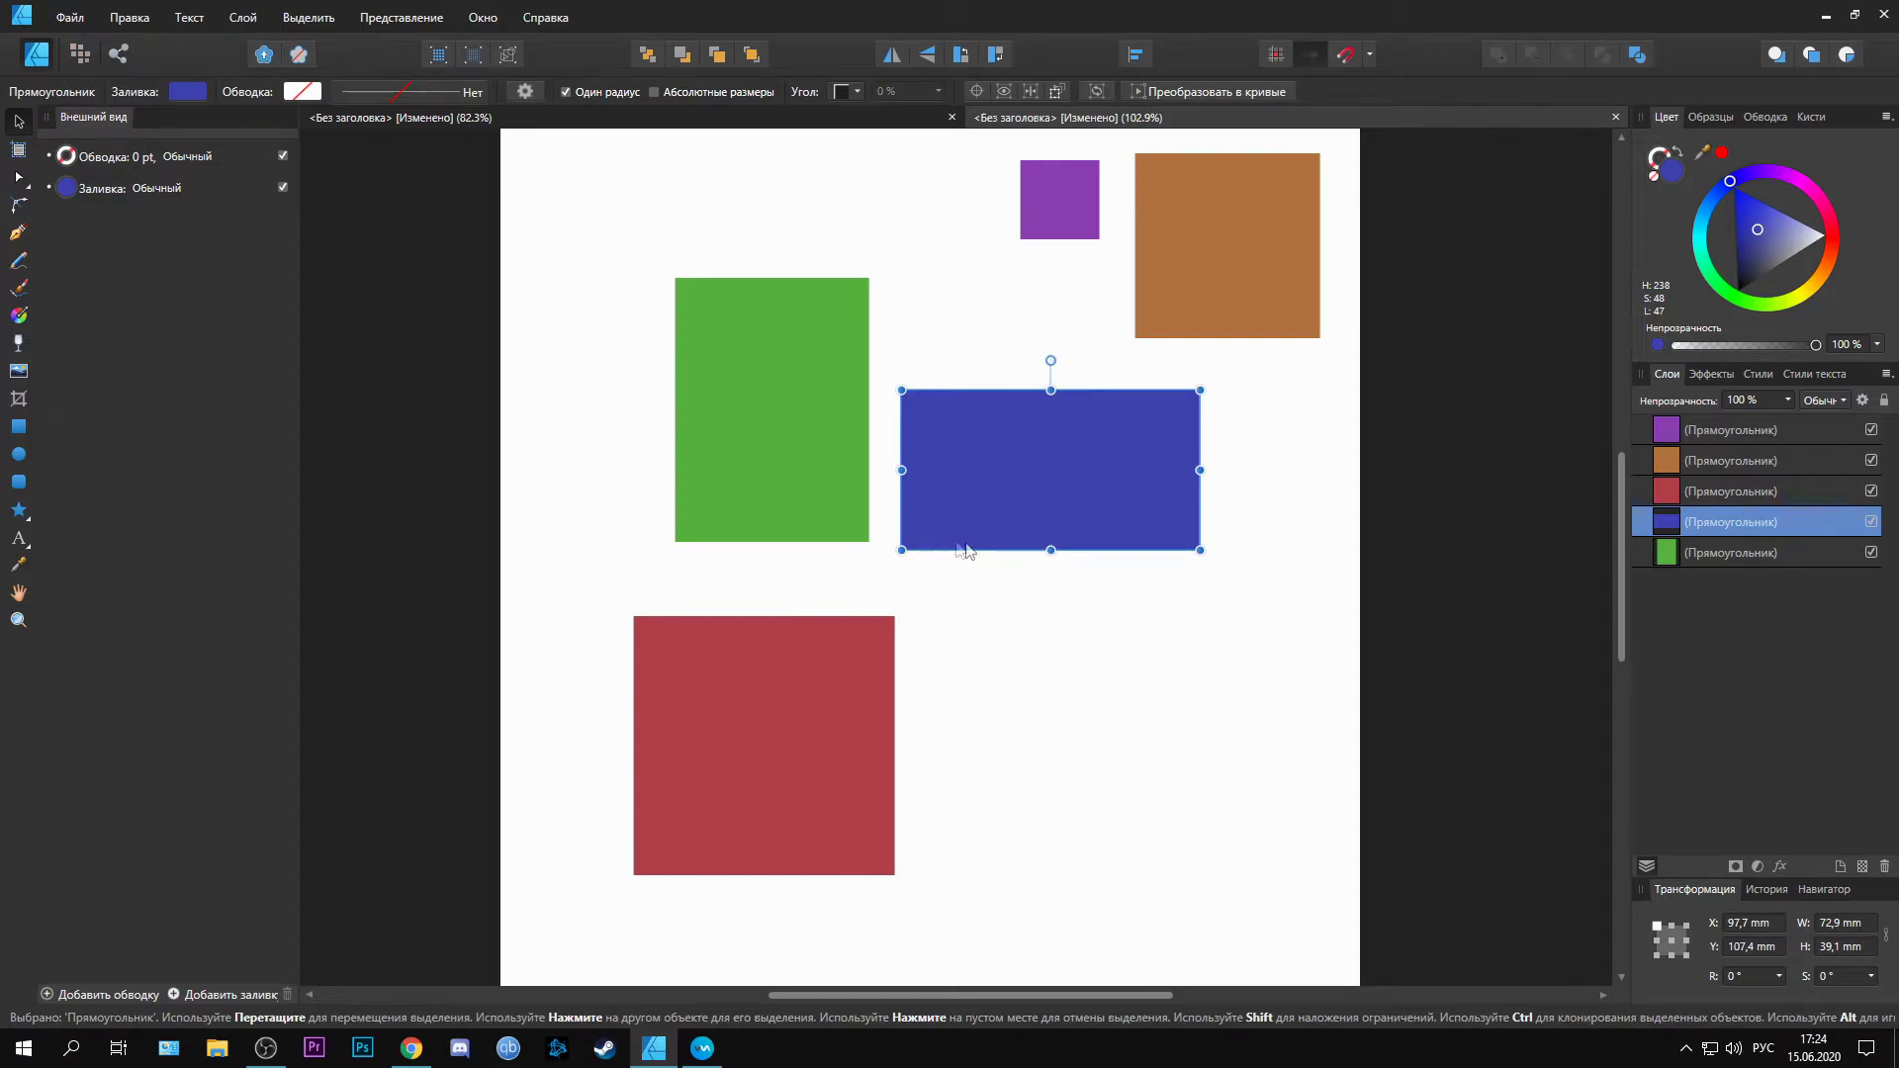
pyautogui.moveTo(835, 477); pyautogui.dragTo(850, 482)
pyautogui.moveTo(1024, 537); pyautogui.dragTo(1010, 540)
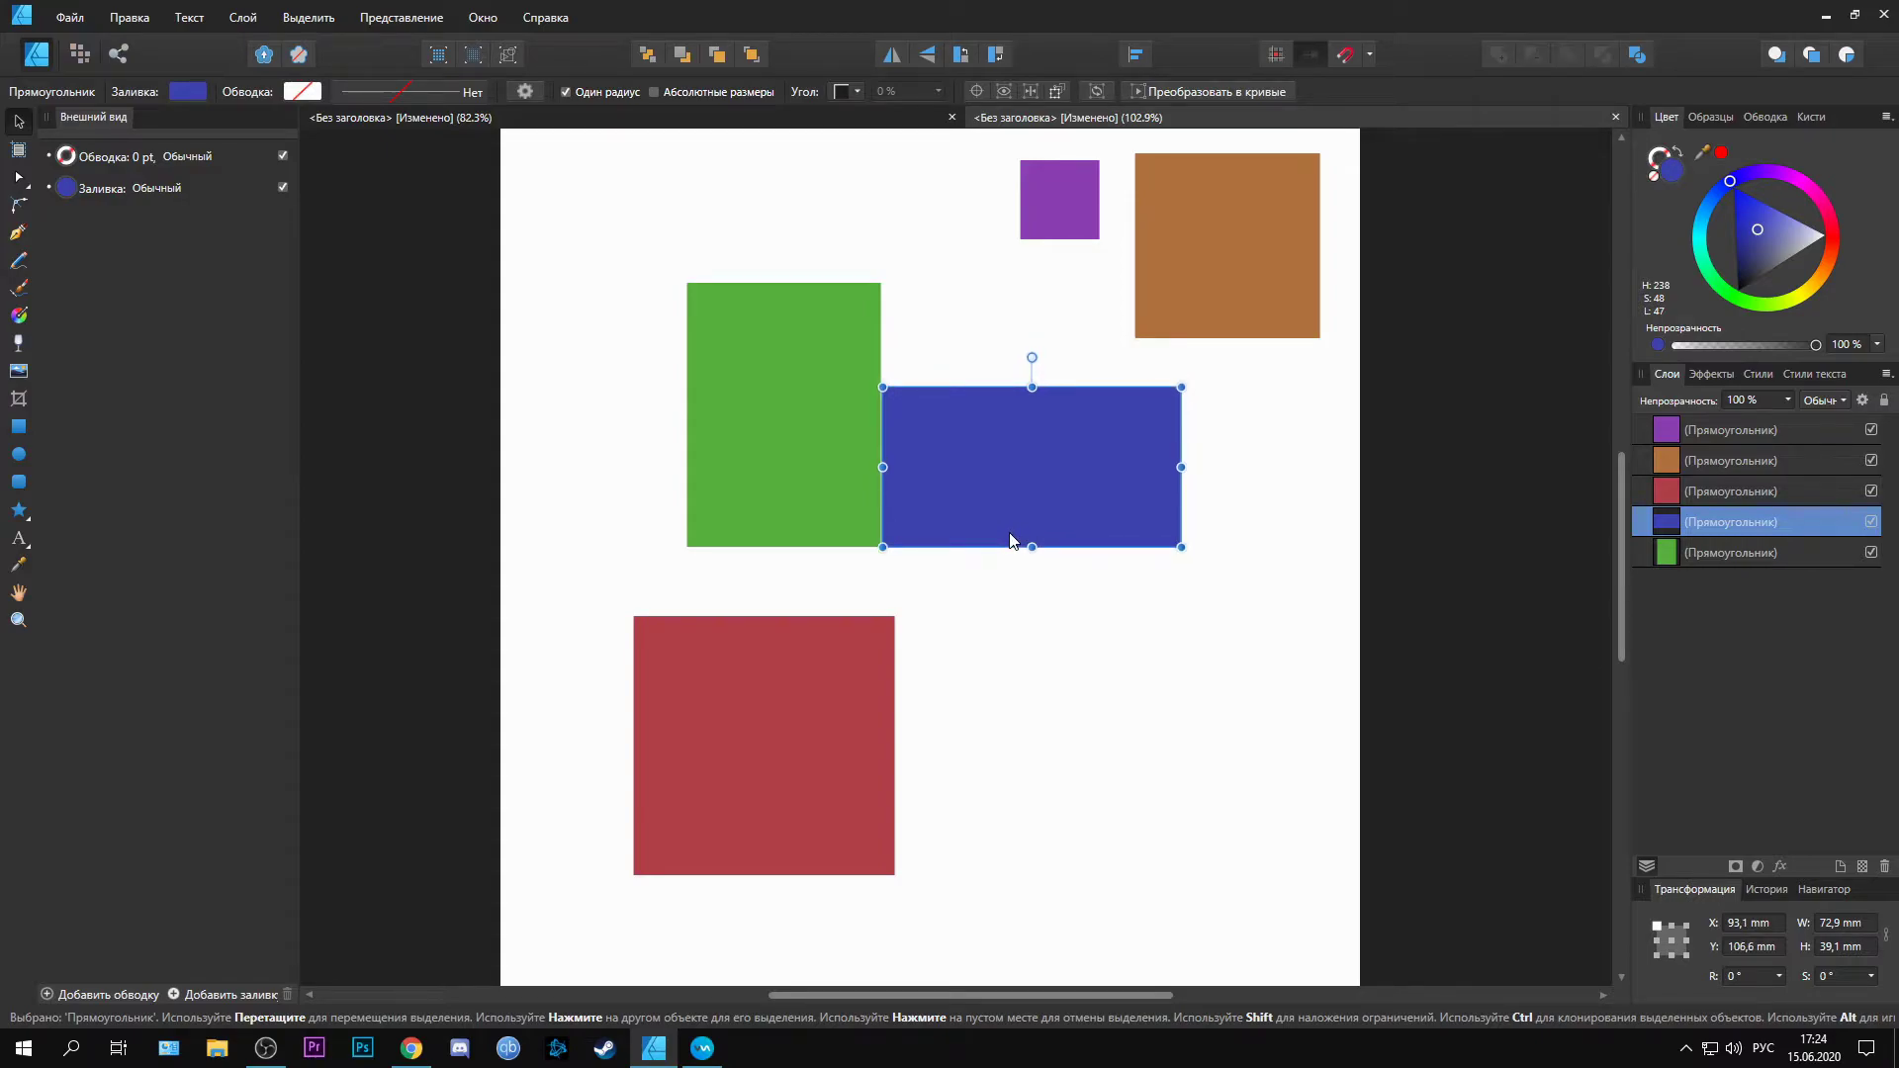
# Step: Nudge the blue rectangle one increment left to close the gap to the green rectangle's right edge
pyautogui.scroll(4, 866, 574)
pyautogui.scroll(-3, 876, 590)
pyautogui.scroll(3, 886, 599)
pyautogui.scroll(-1, 880, 593)
pyautogui.scroll(3, 885, 600)
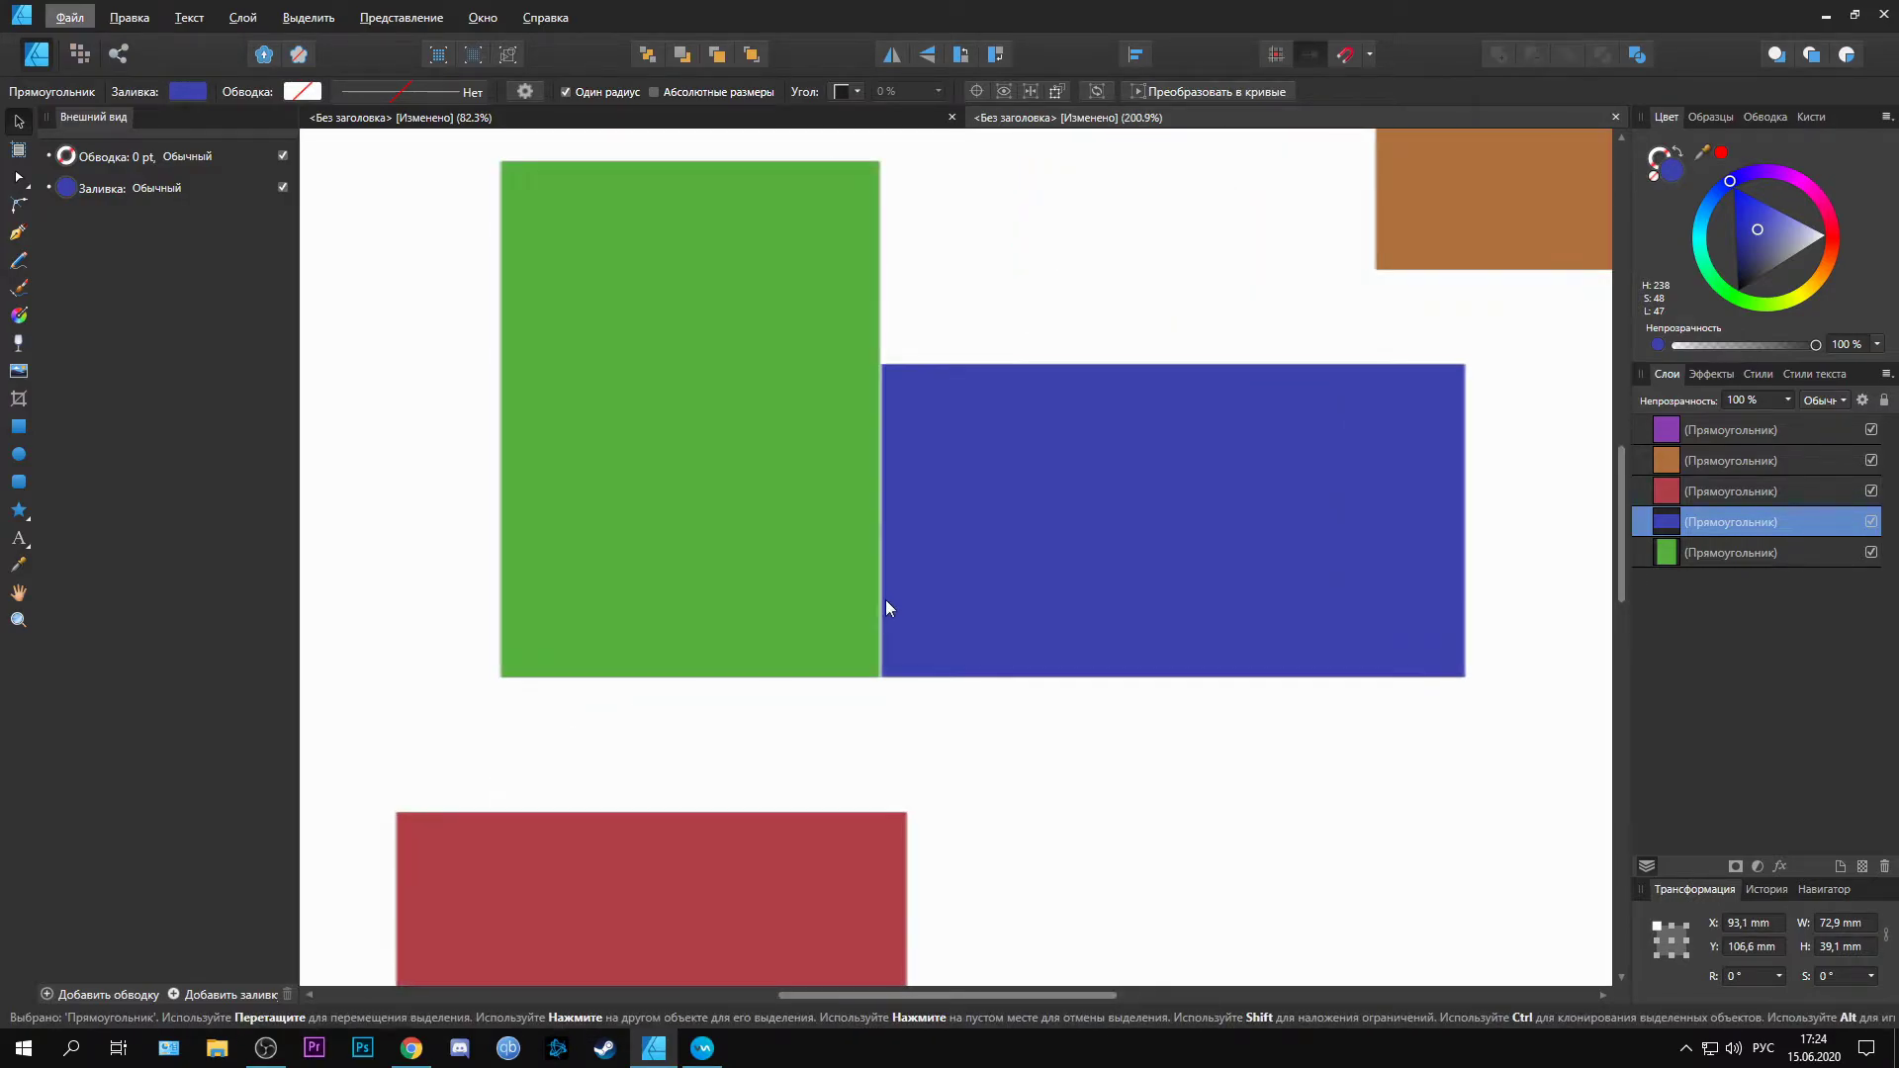
pyautogui.scroll(8, 886, 600)
pyautogui.scroll(-1, 890, 678)
pyautogui.scroll(1, 870, 657)
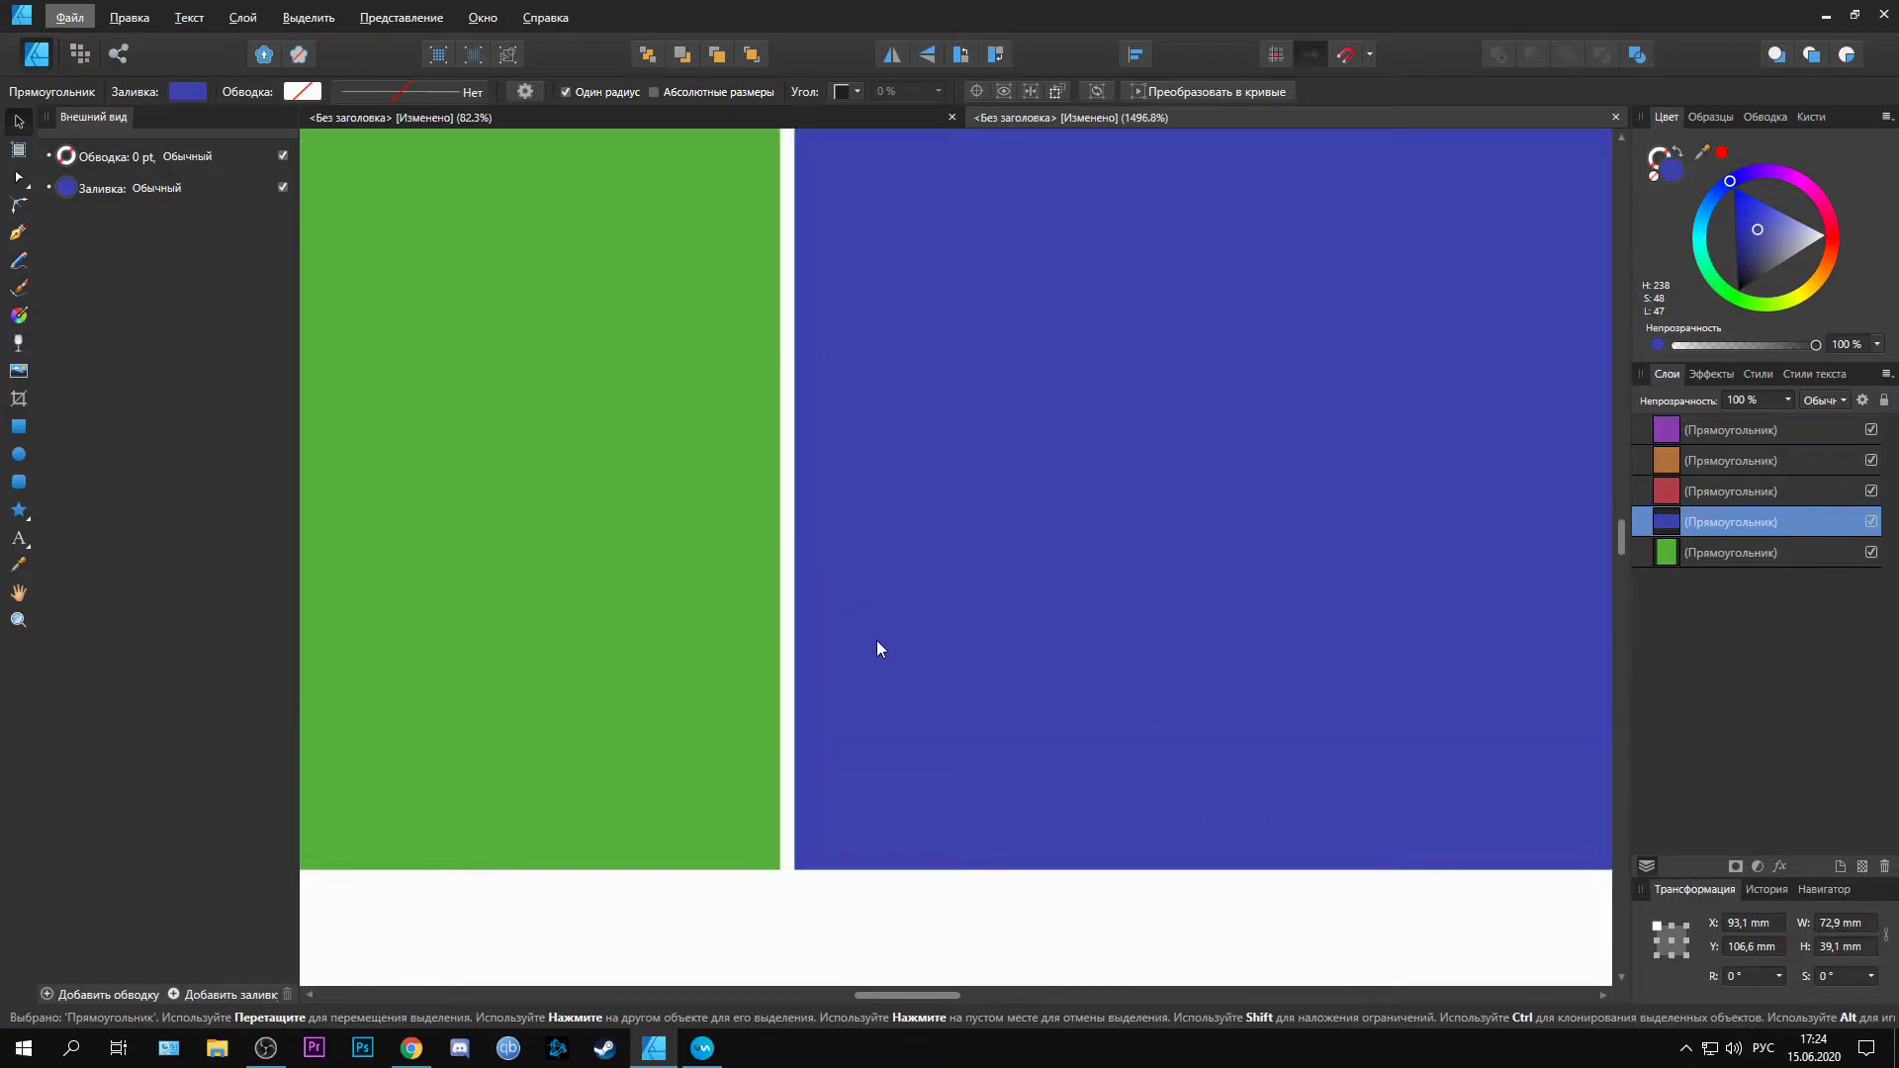
pyautogui.press('Left')
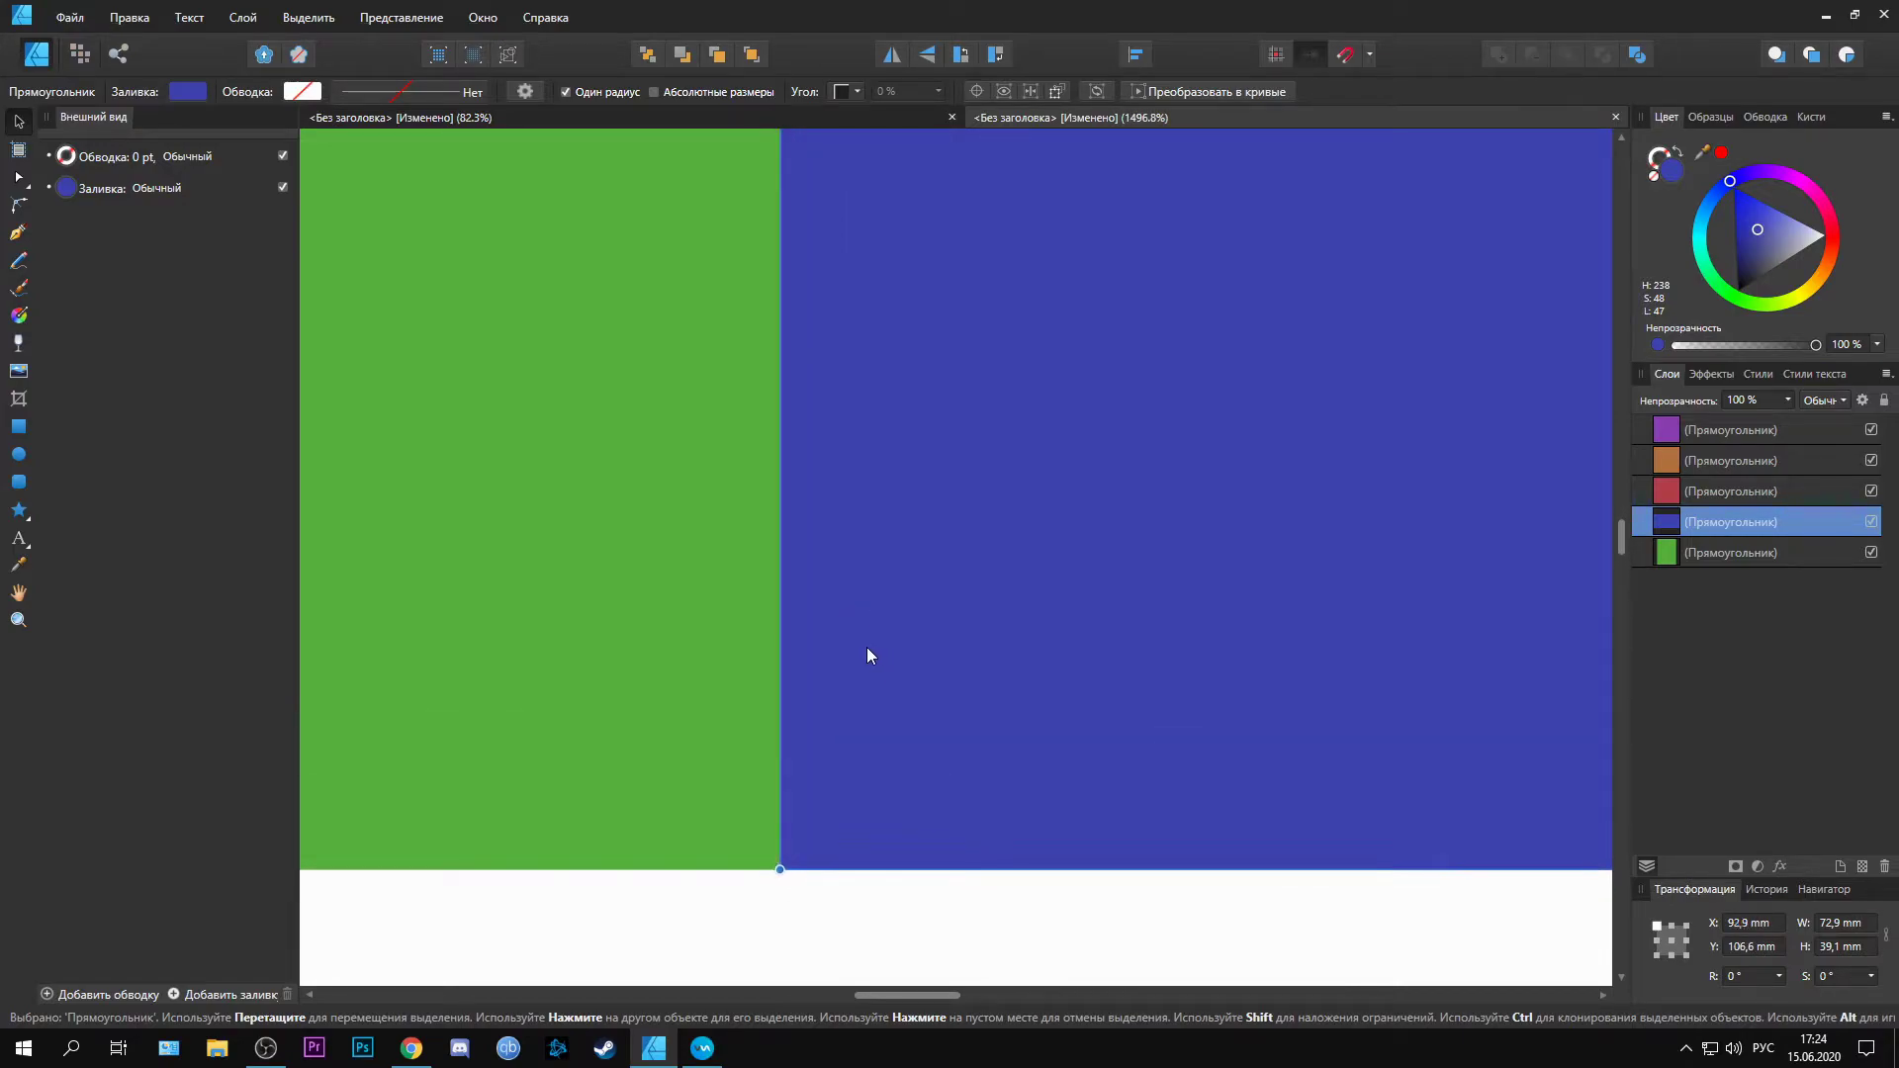
# Step: Examine the seam between the green and blue rectangles at extreme magnification, and return to the overall view
pyautogui.click(834, 940)
pyautogui.scroll(15, 801, 890)
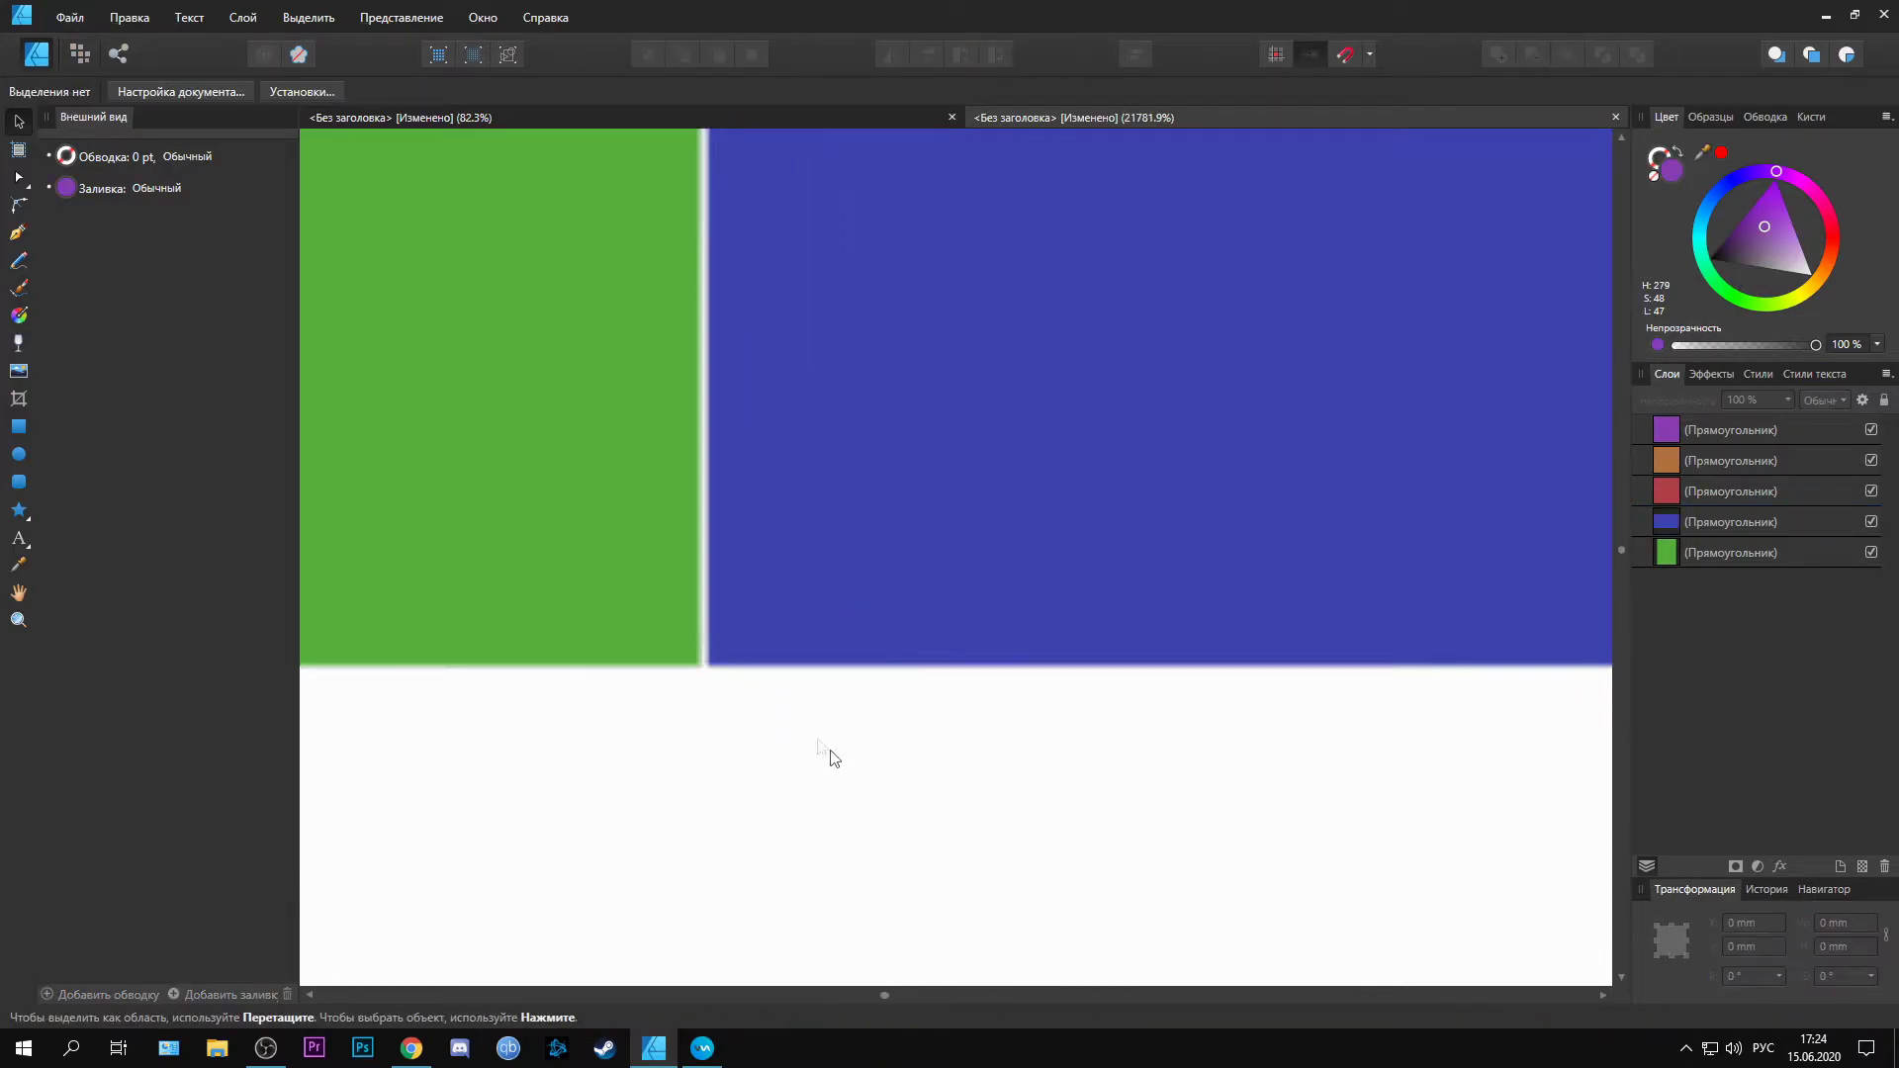
pyautogui.scroll(6, 744, 597)
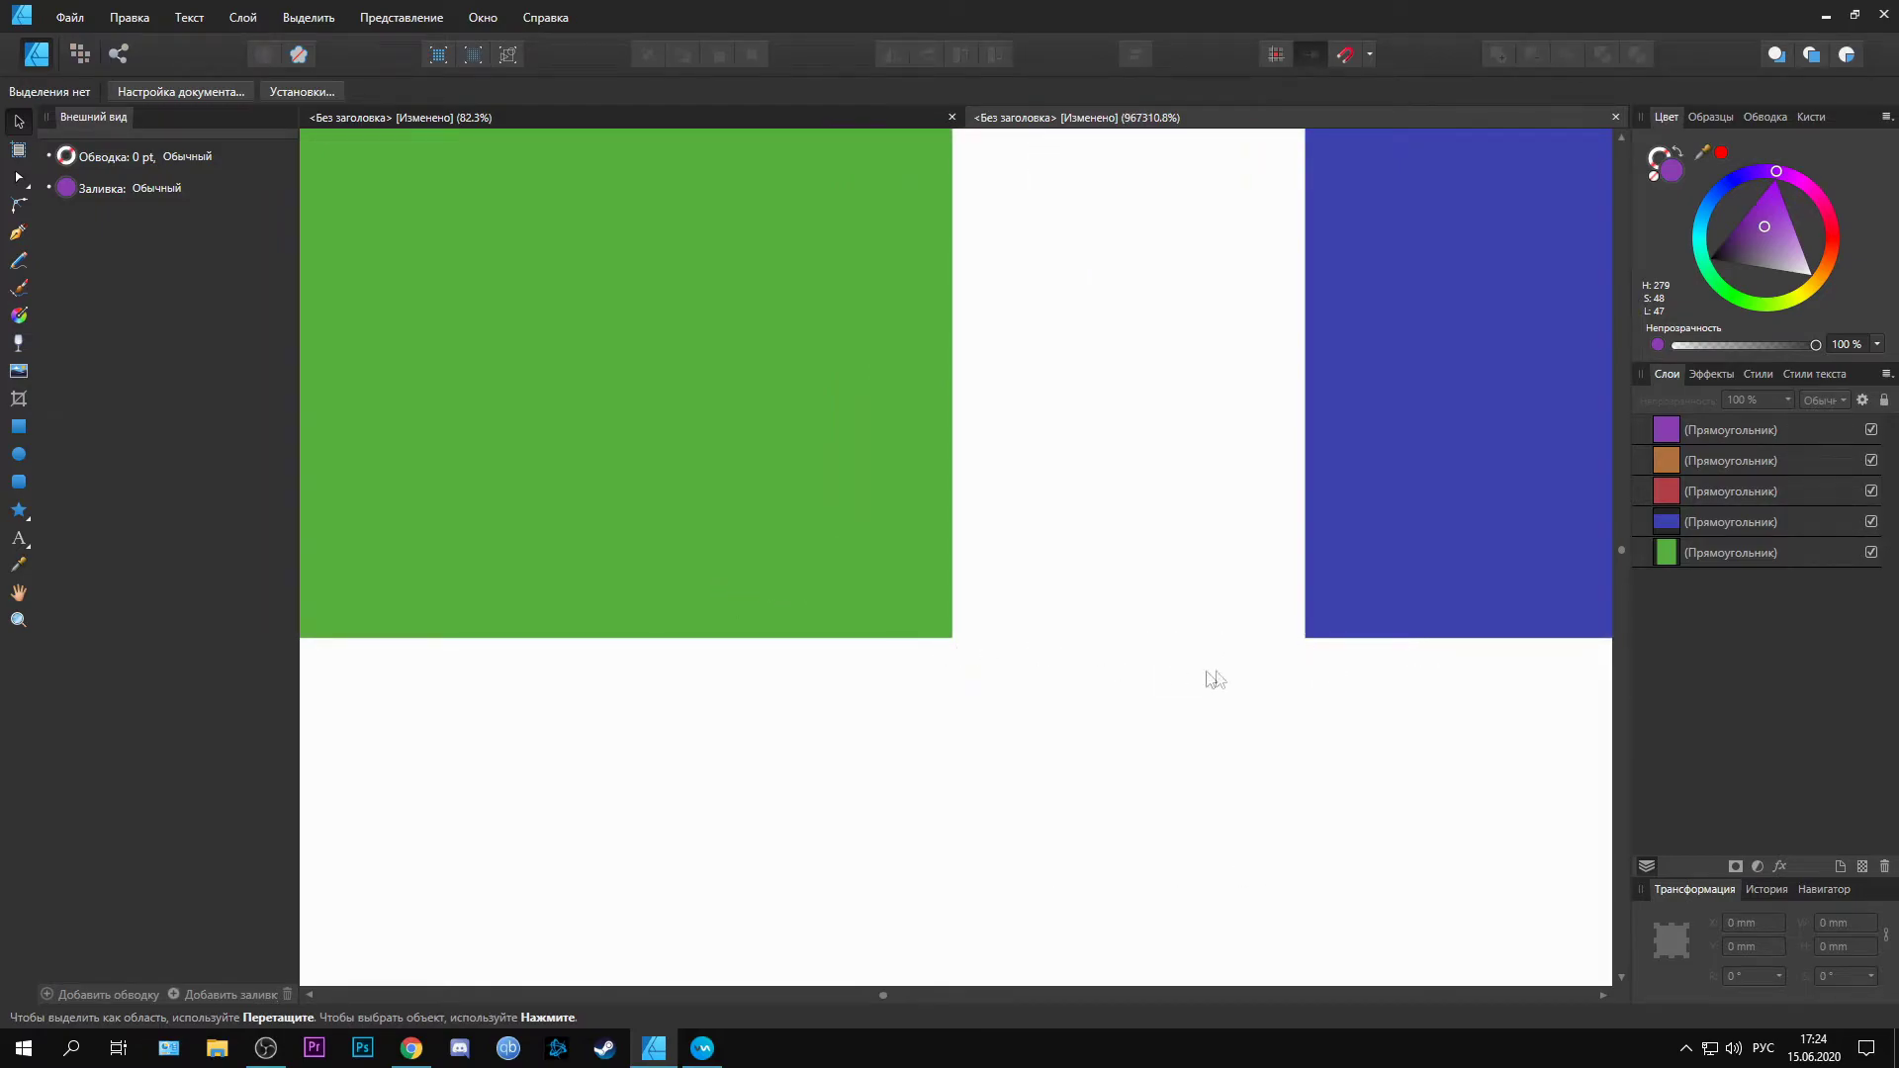
pyautogui.scroll(-20, 1212, 651)
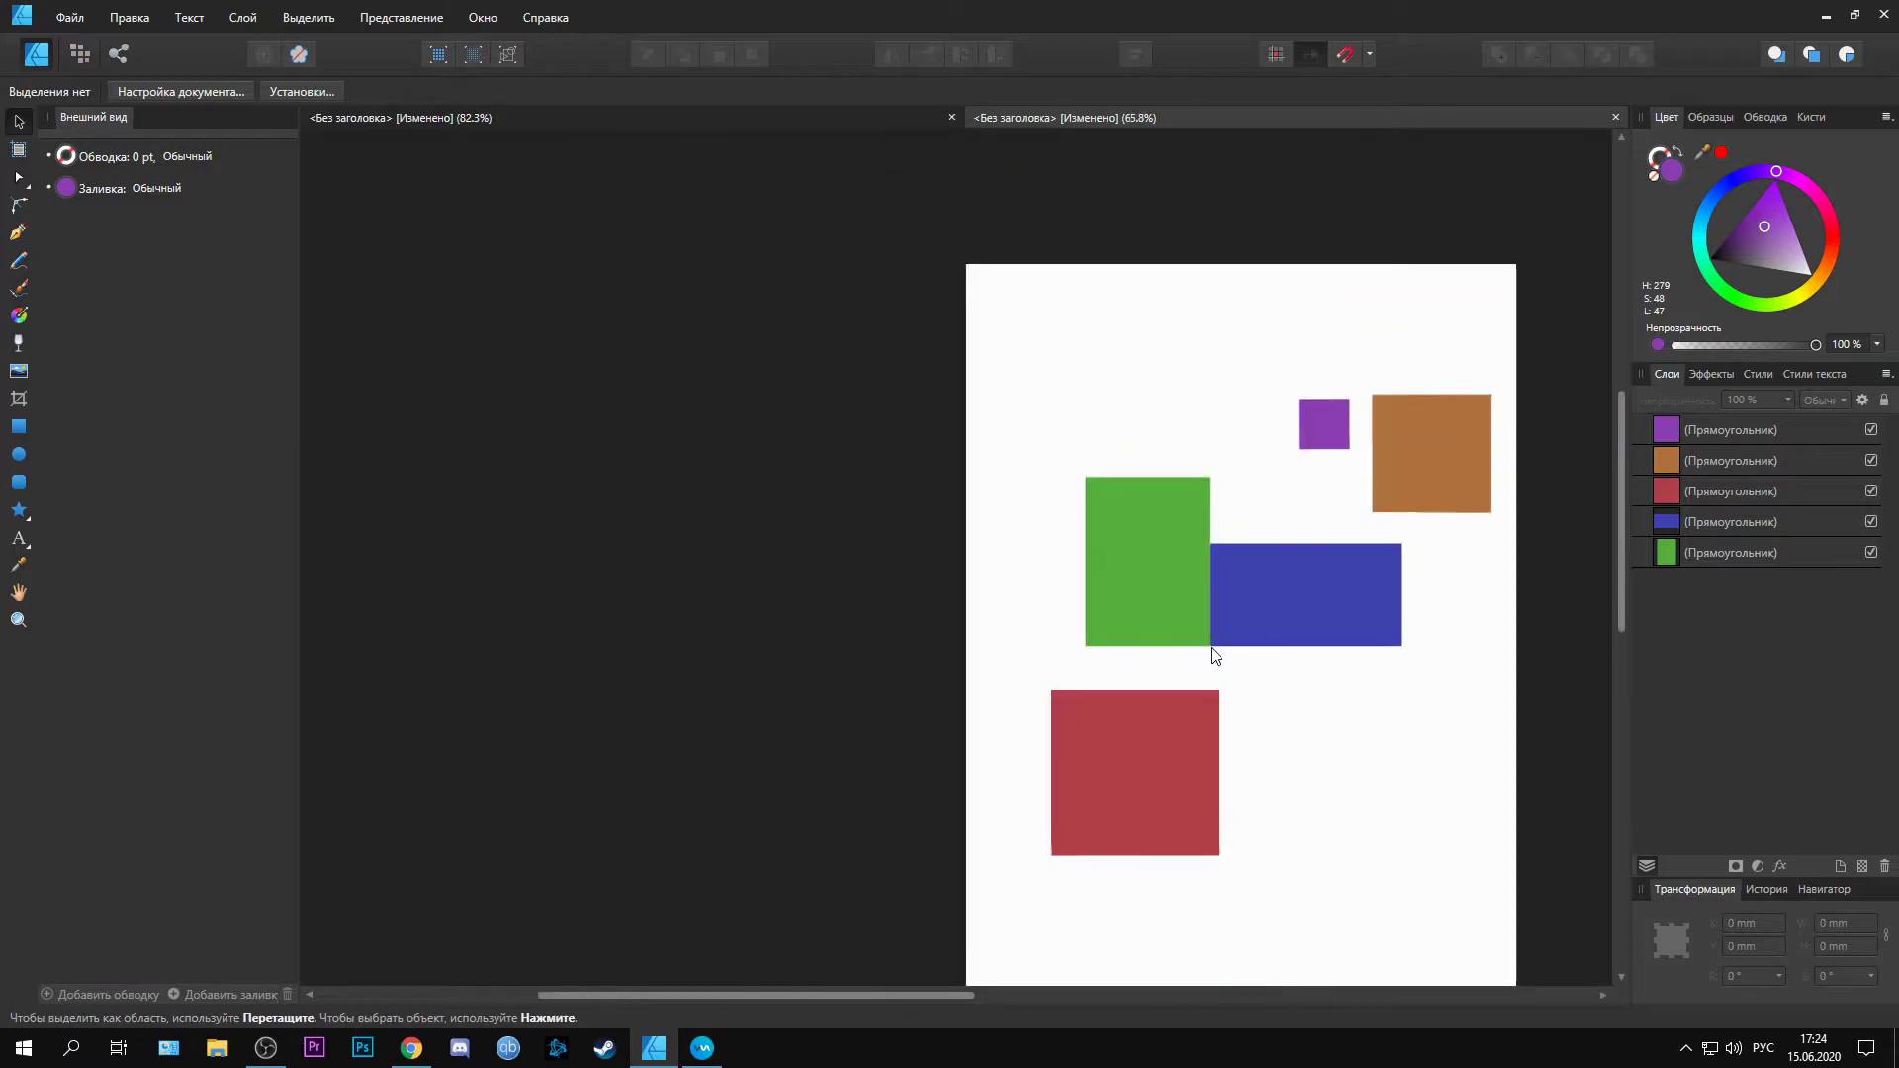
pyautogui.scroll(4, 1212, 653)
pyautogui.moveTo(916, 995); pyautogui.dragTo(1120, 995)
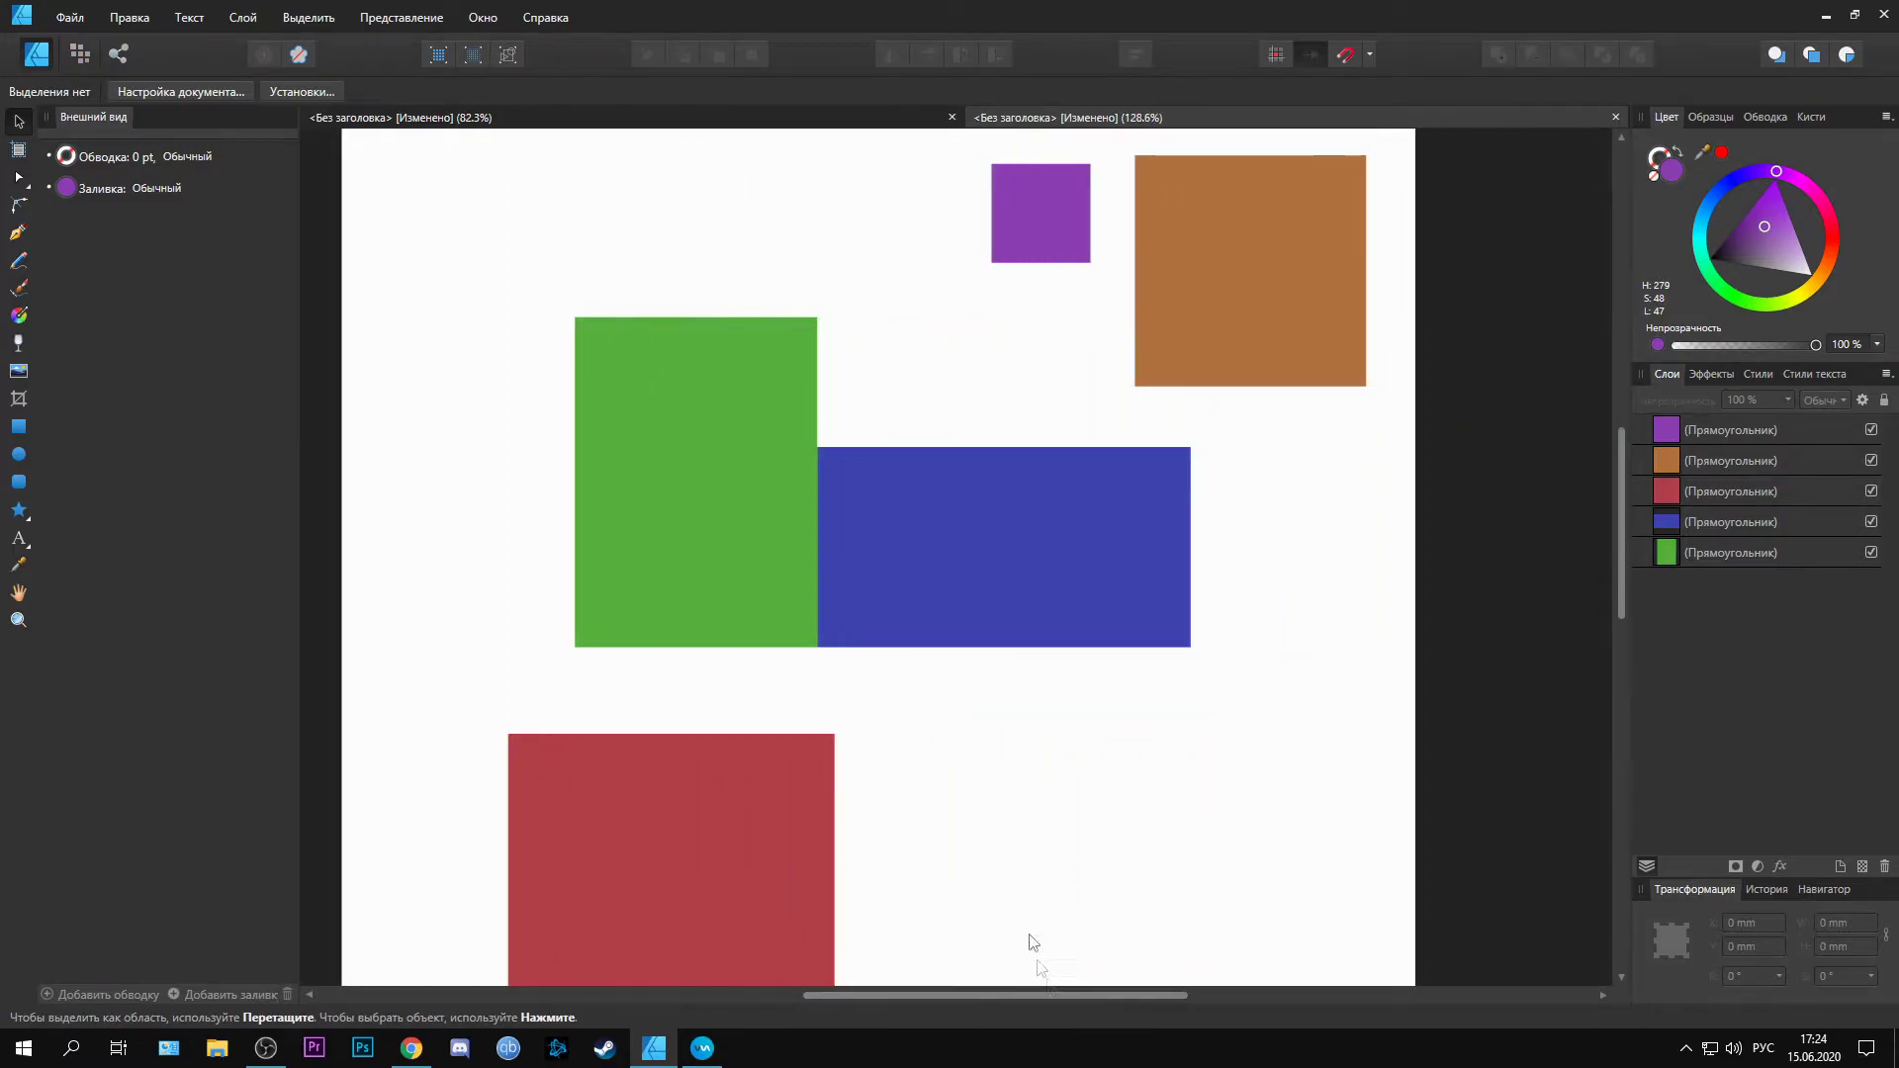
# Step: Move the blue rectangle away from the green one to about X 95.4 mm, Y 115.9 mm, and turn on snapping
pyautogui.moveTo(976, 537); pyautogui.dragTo(956, 633)
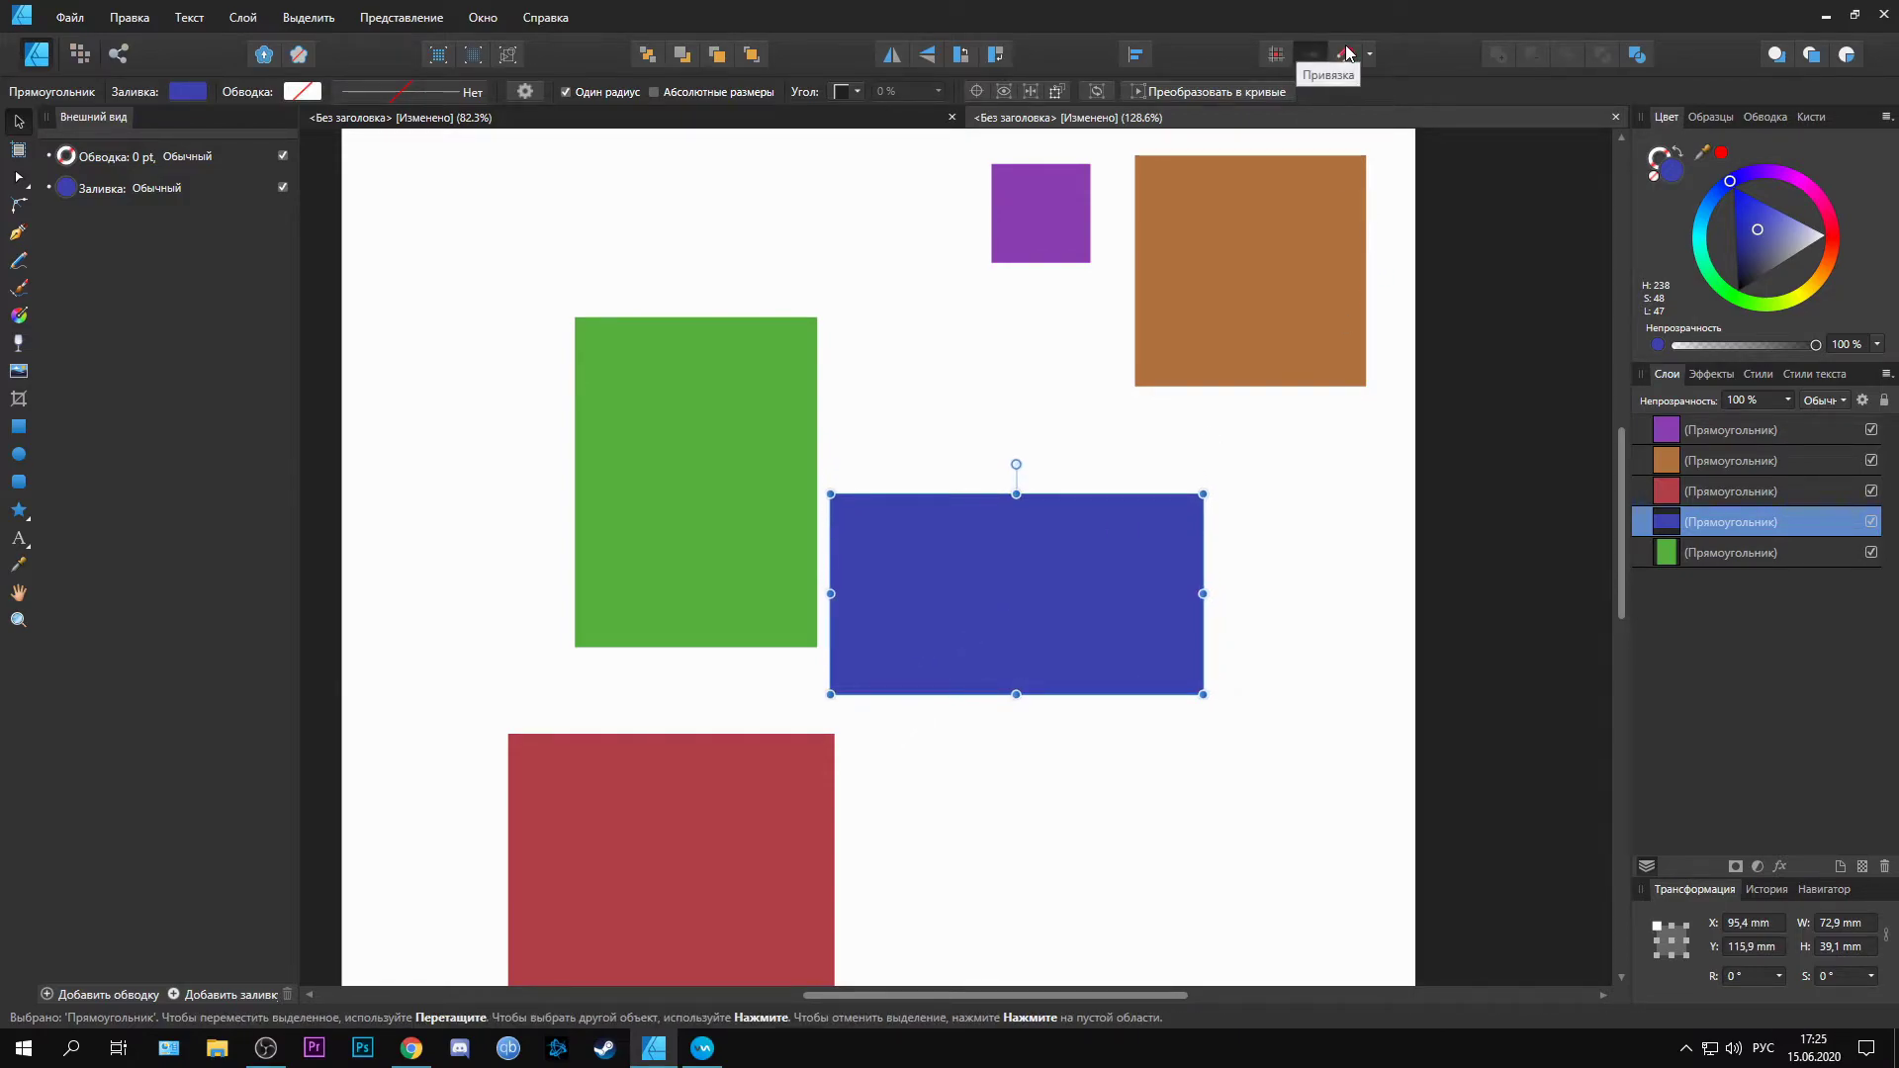
pyautogui.click(1293, 488)
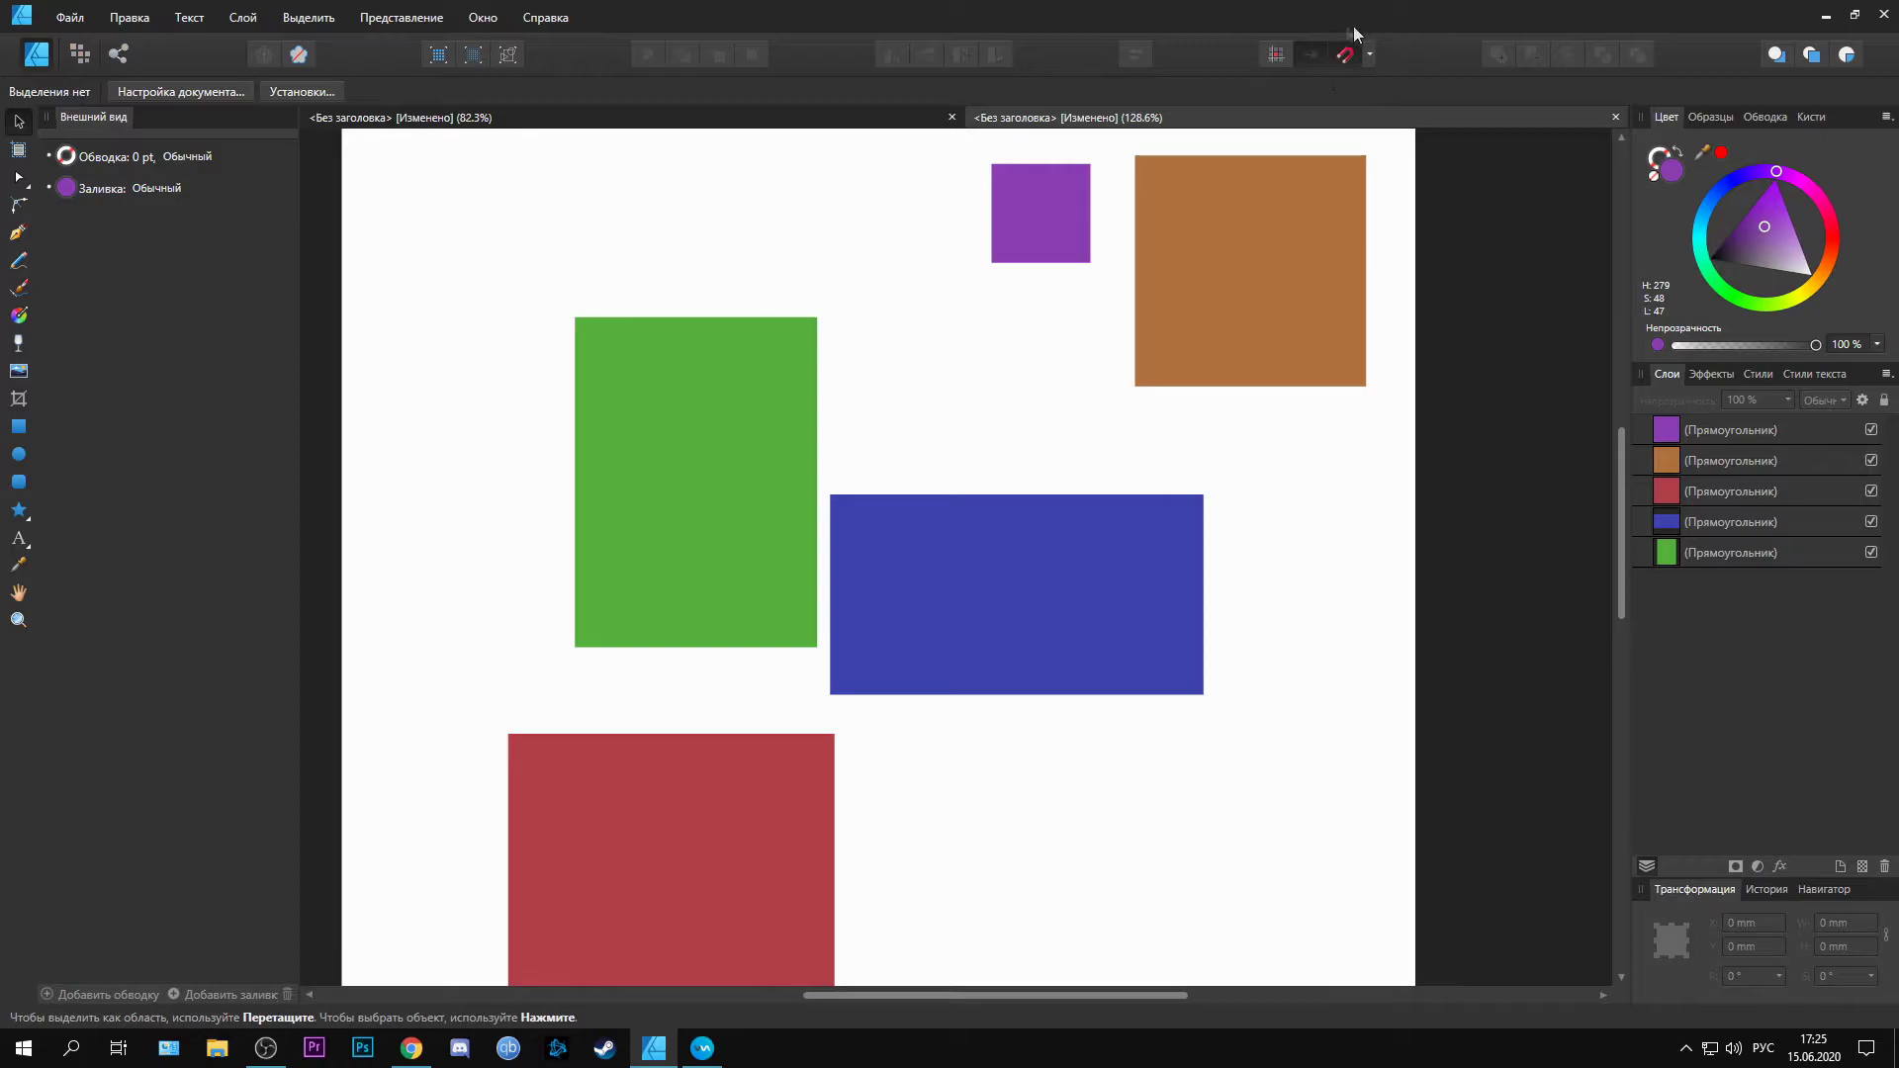
pyautogui.click(987, 595)
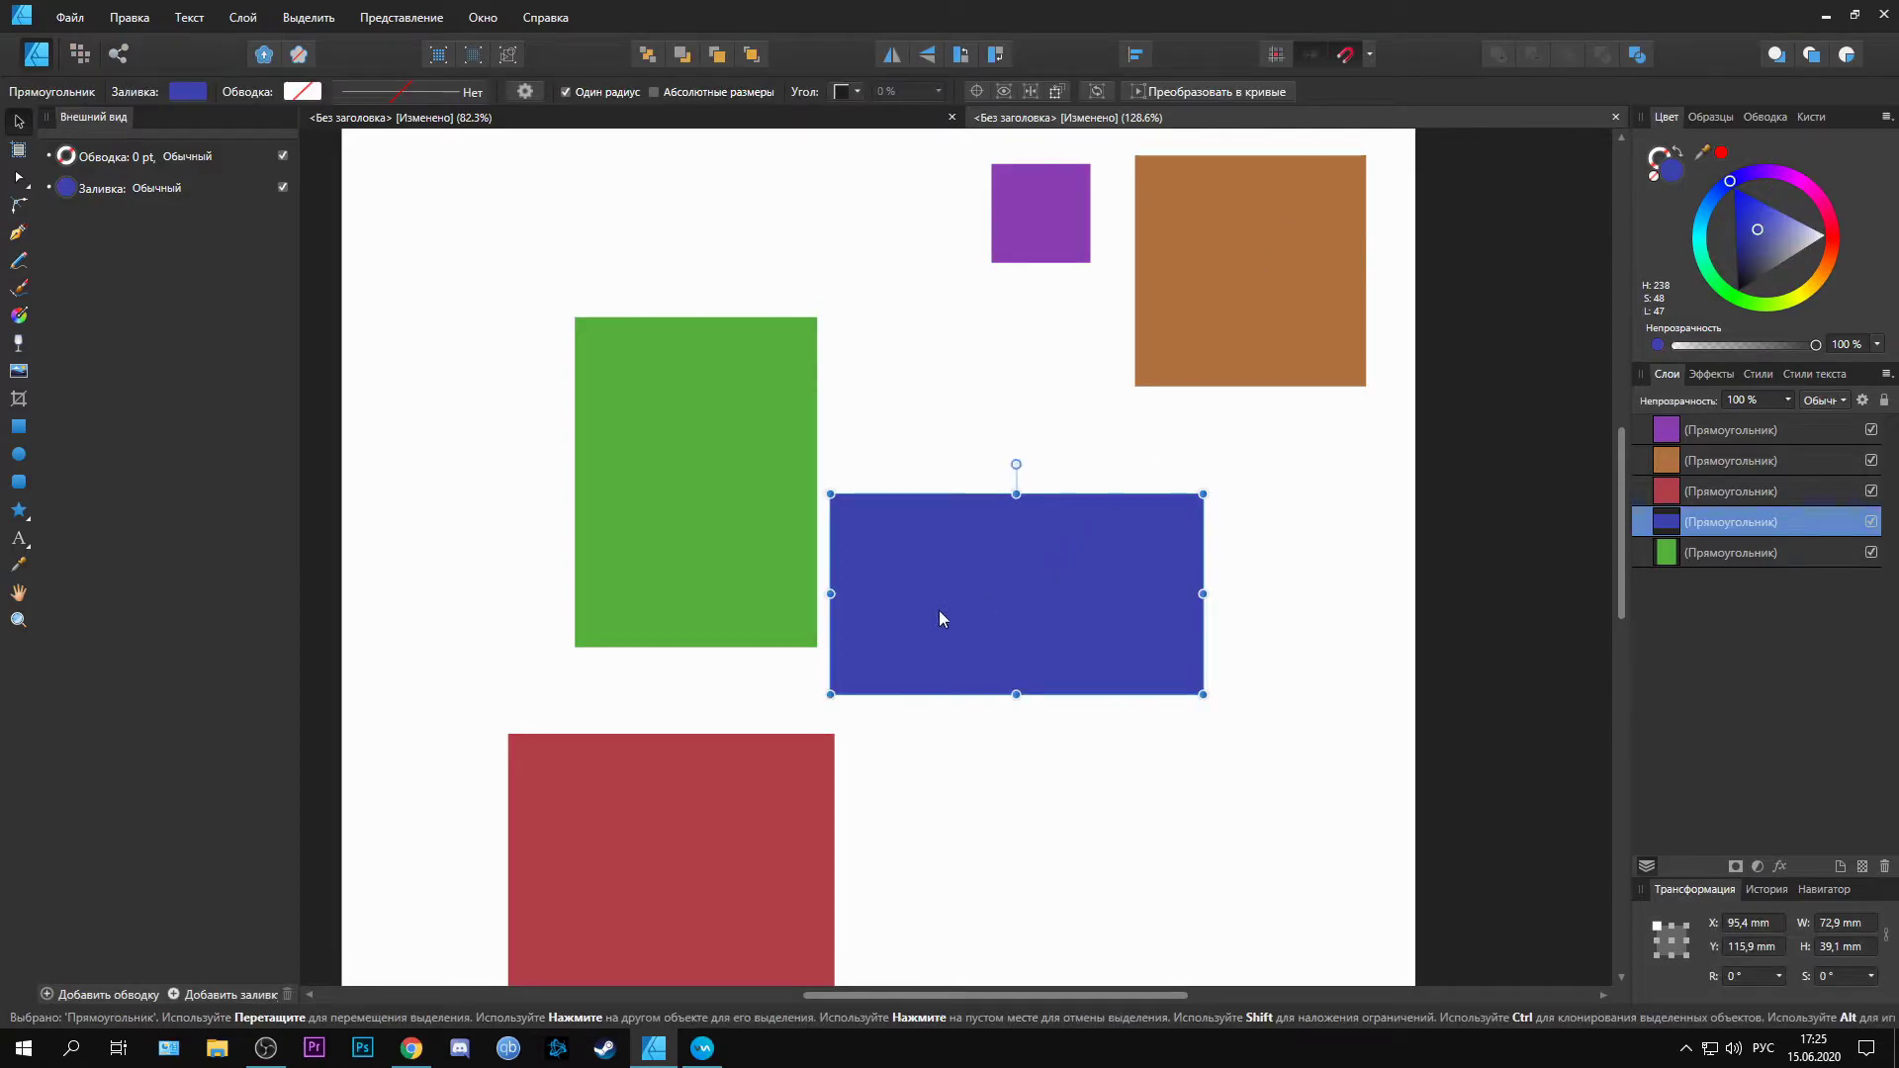
# Step: Move the green and blue rectangles and snap the blue one flush to the green one's right side, with their bottom edges aligned
pyautogui.moveTo(960, 599); pyautogui.dragTo(976, 546)
pyautogui.moveTo(796, 587); pyautogui.dragTo(721, 556)
pyautogui.moveTo(974, 568); pyautogui.dragTo(893, 539)
pyautogui.moveTo(771, 594); pyautogui.dragTo(760, 597)
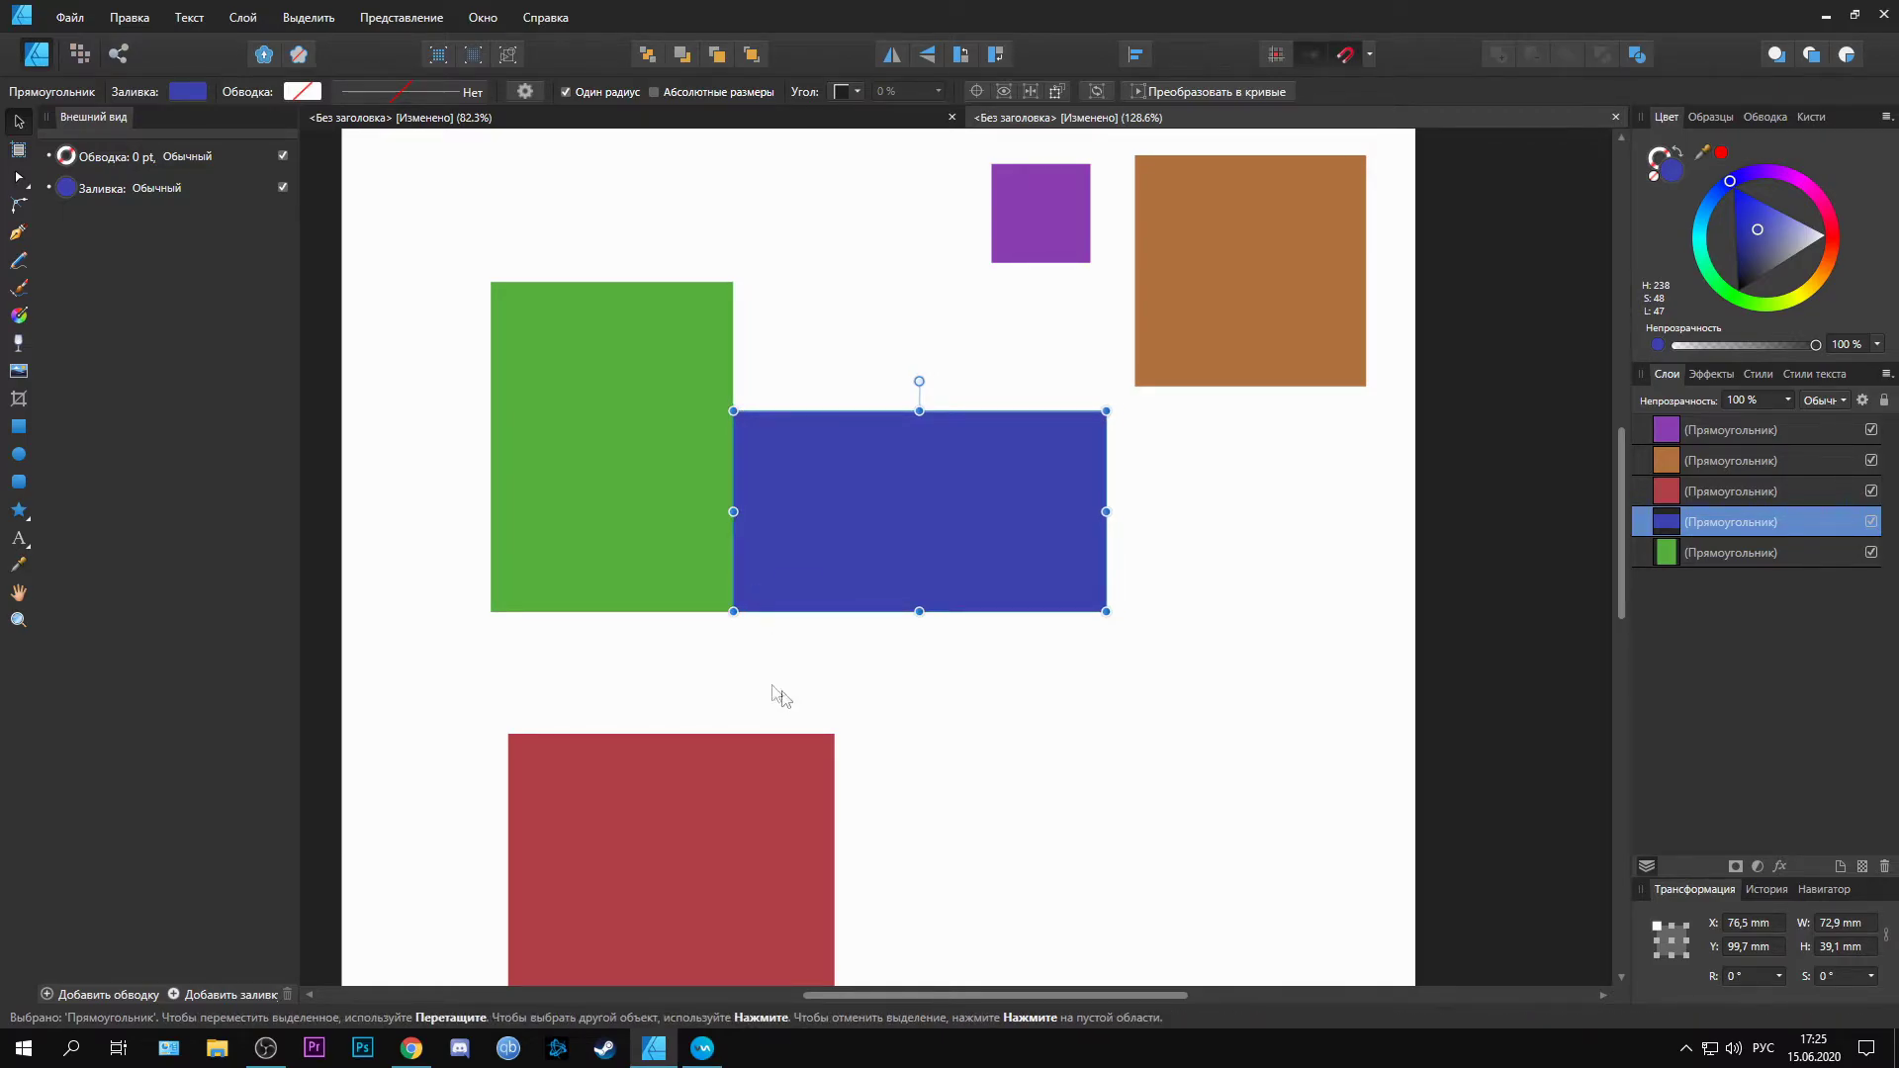
# Step: Examine the snapped joint between the green and blue rectangles at extreme magnification and return to the whole layout
pyautogui.click(784, 700)
pyautogui.scroll(10, 721, 644)
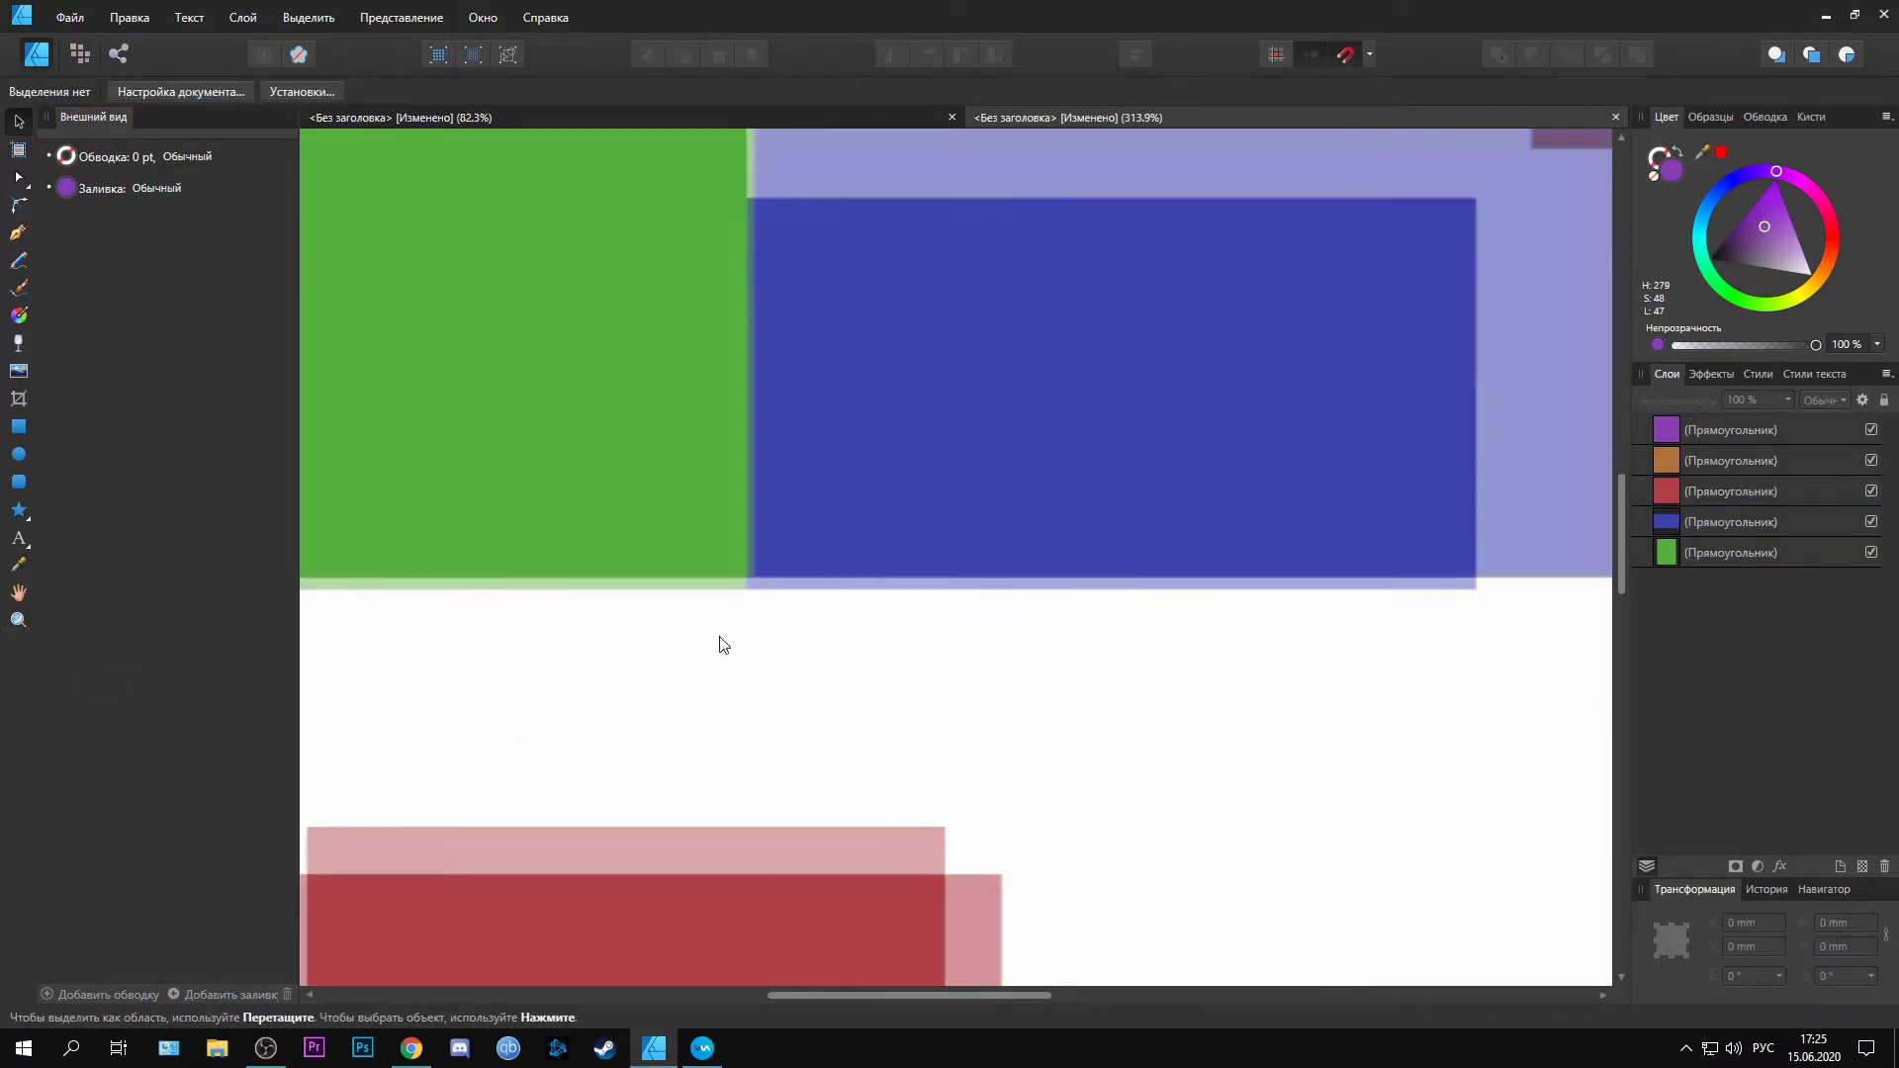
pyautogui.scroll(10, 660, 888)
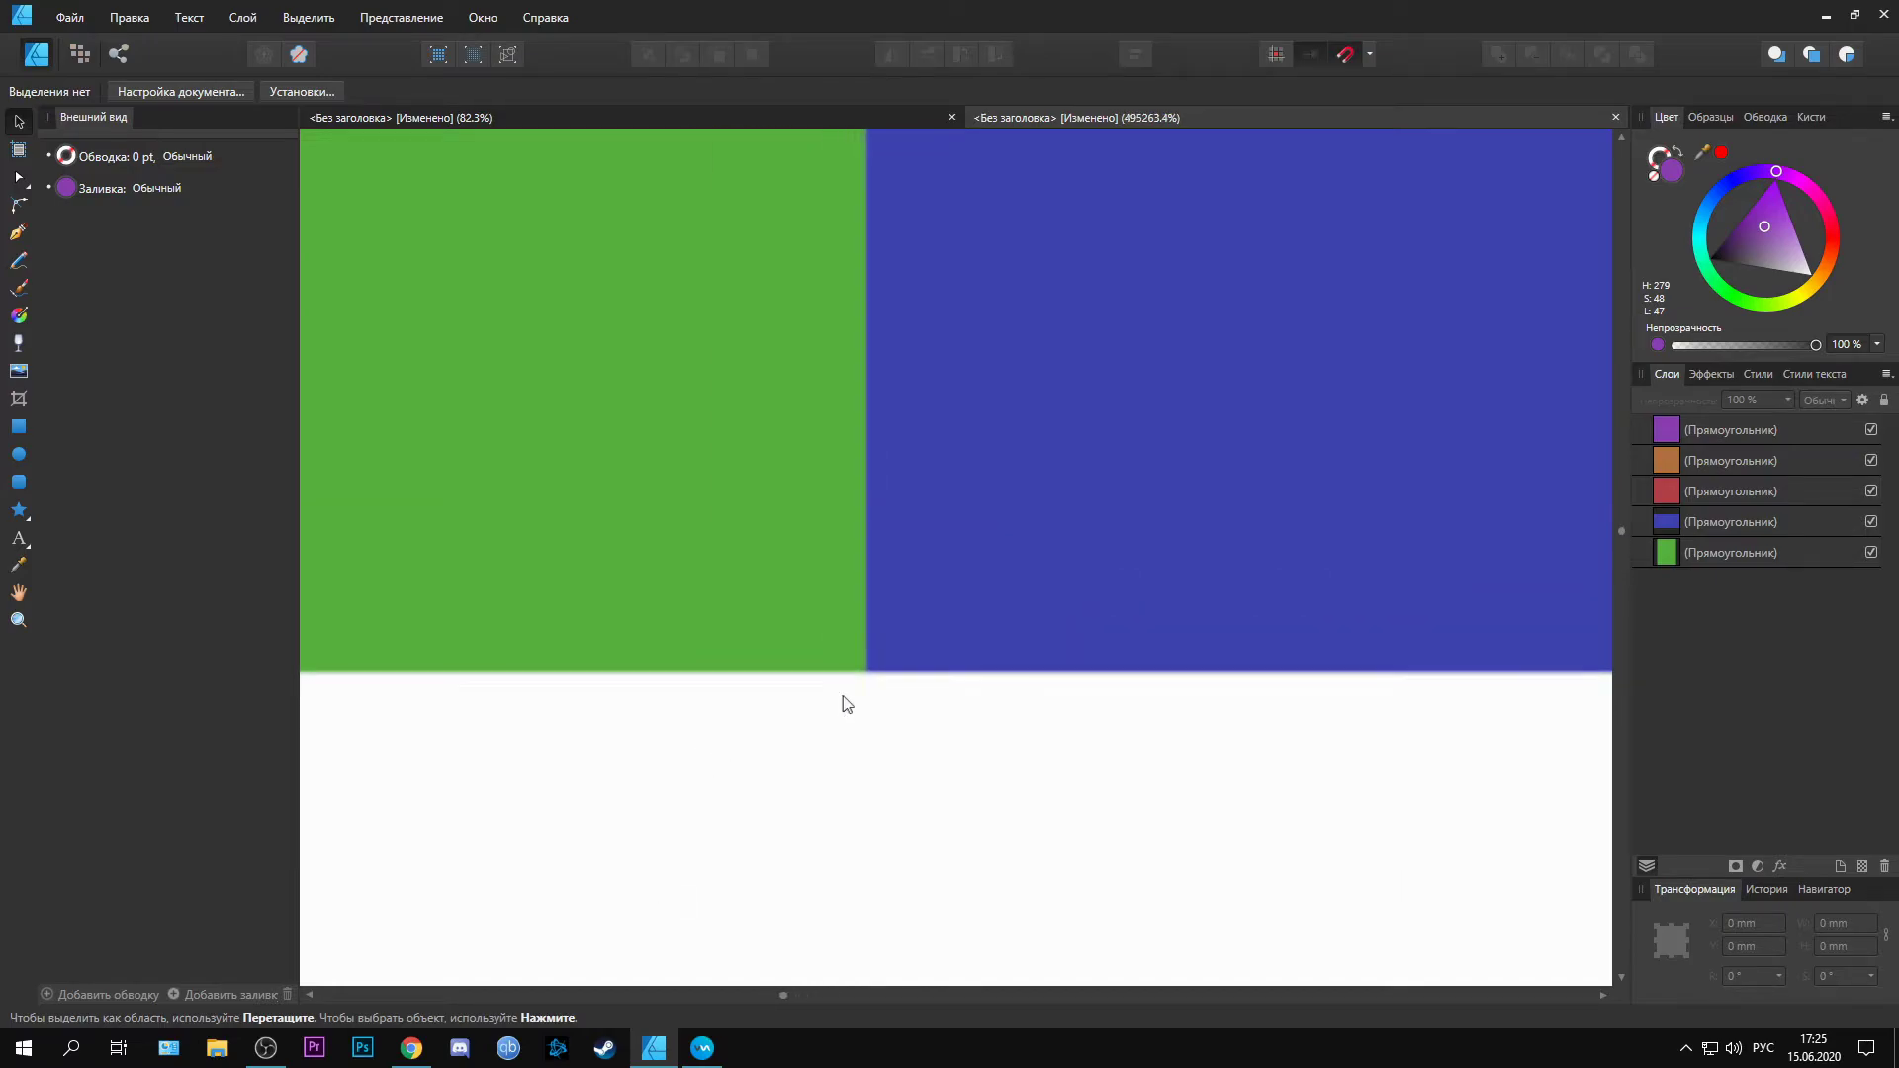
pyautogui.scroll(-10, 1028, 341)
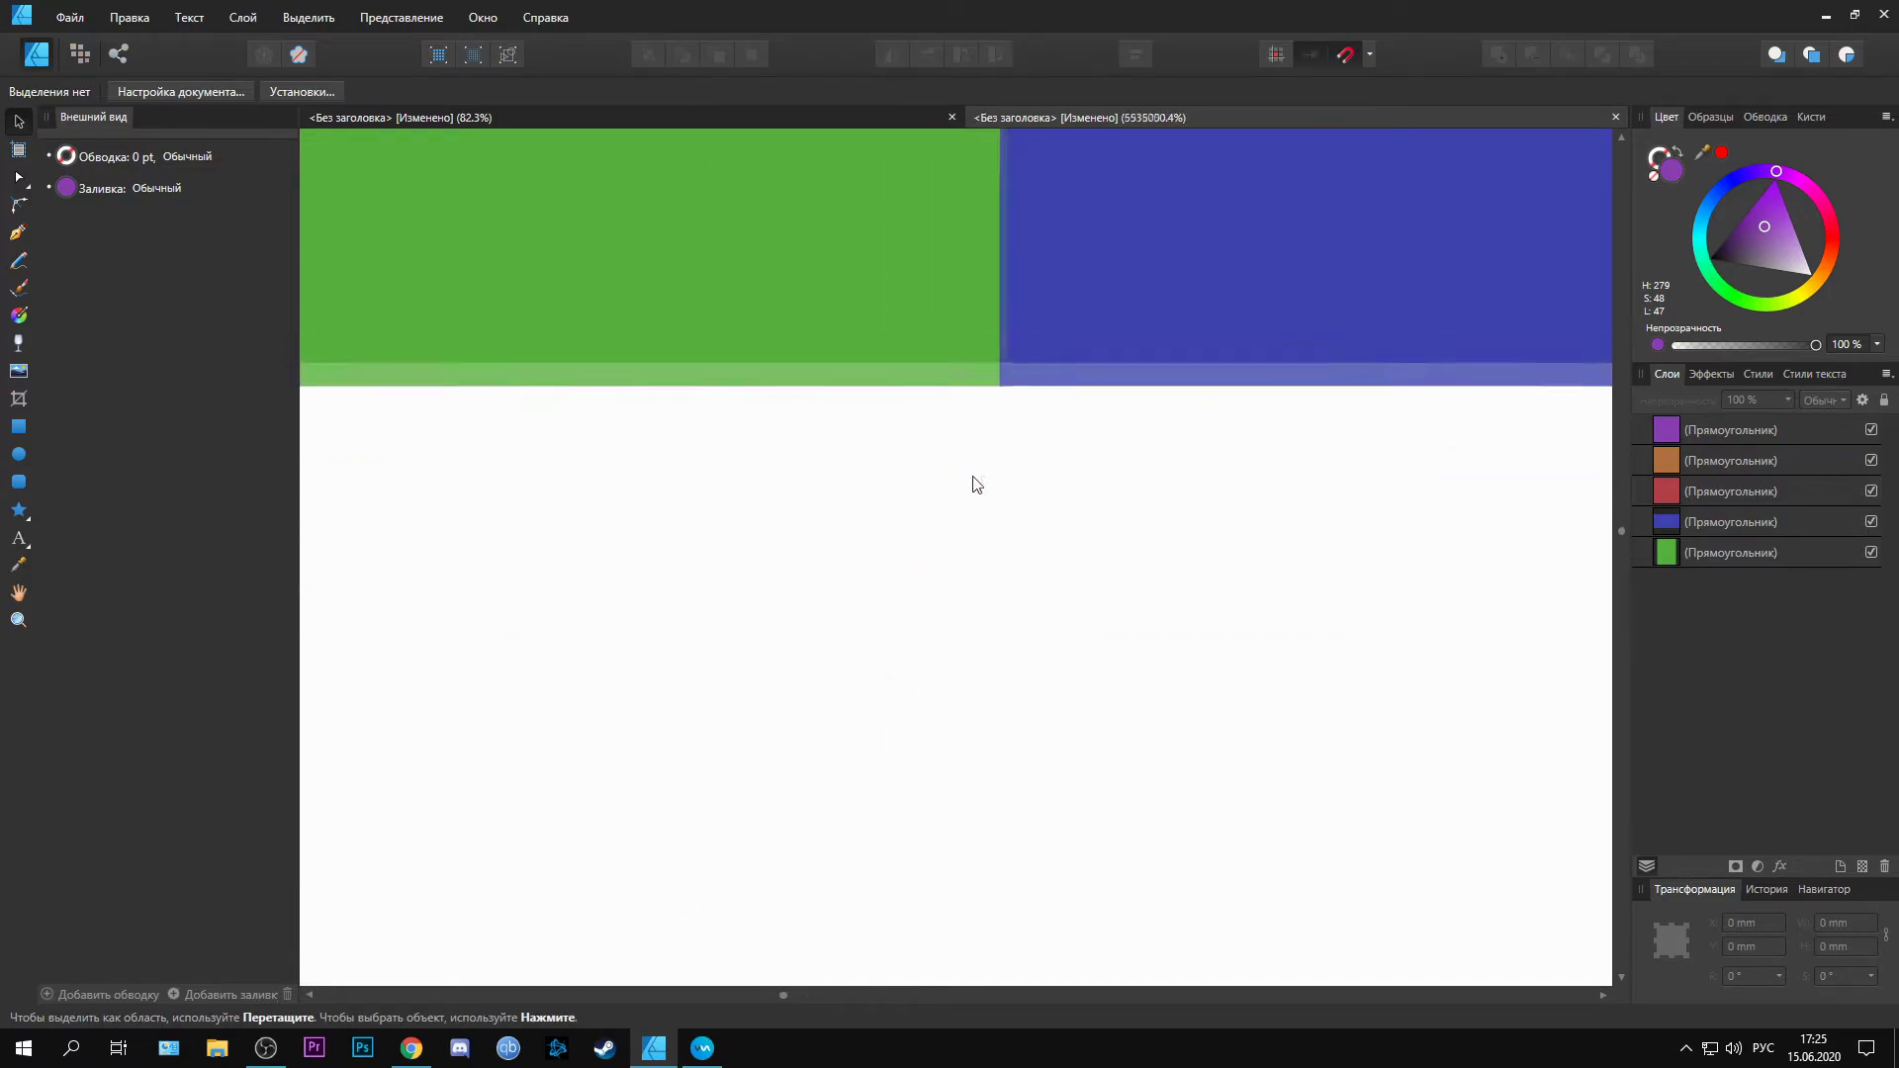
pyautogui.scroll(-10, 965, 618)
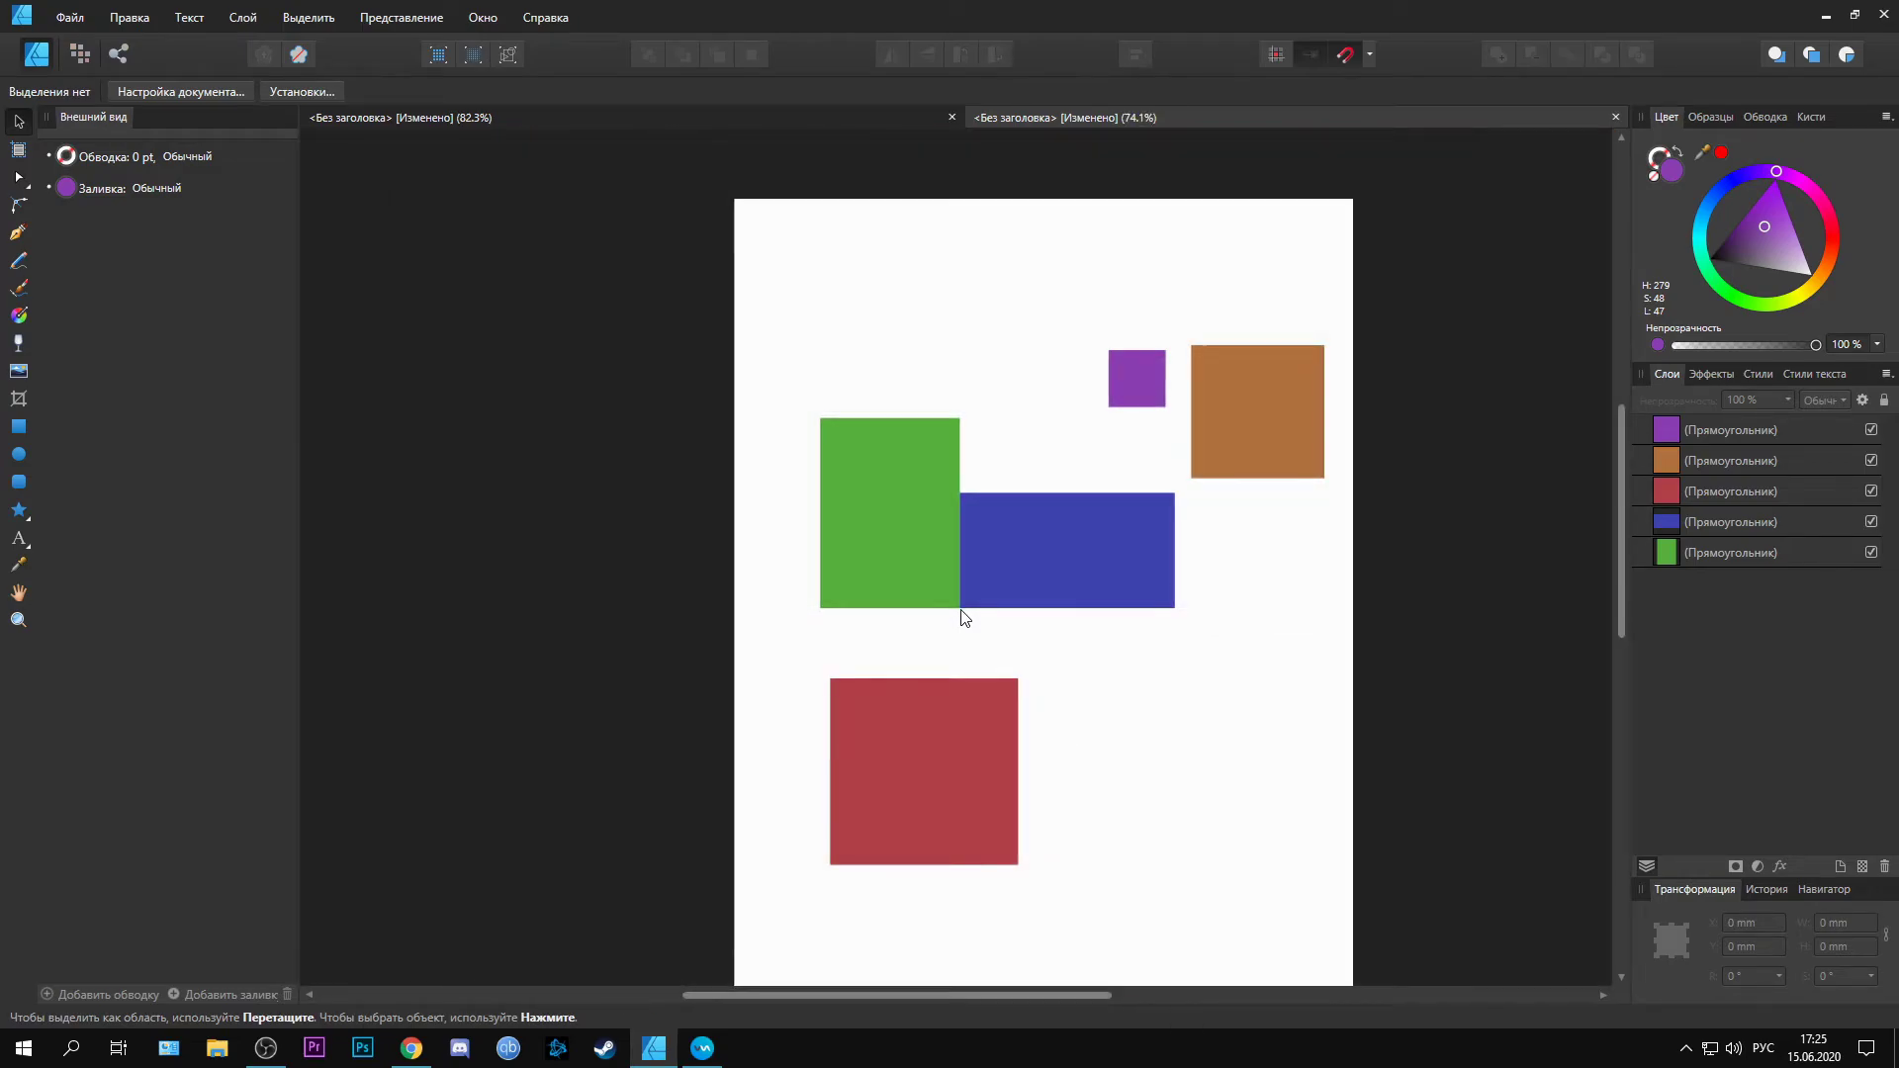
# Step: Snap the red square directly beneath the green rectangle with their left edges aligned
pyautogui.scroll(2, 1088, 643)
pyautogui.moveTo(846, 774); pyautogui.dragTo(827, 675)
pyautogui.click(1166, 759)
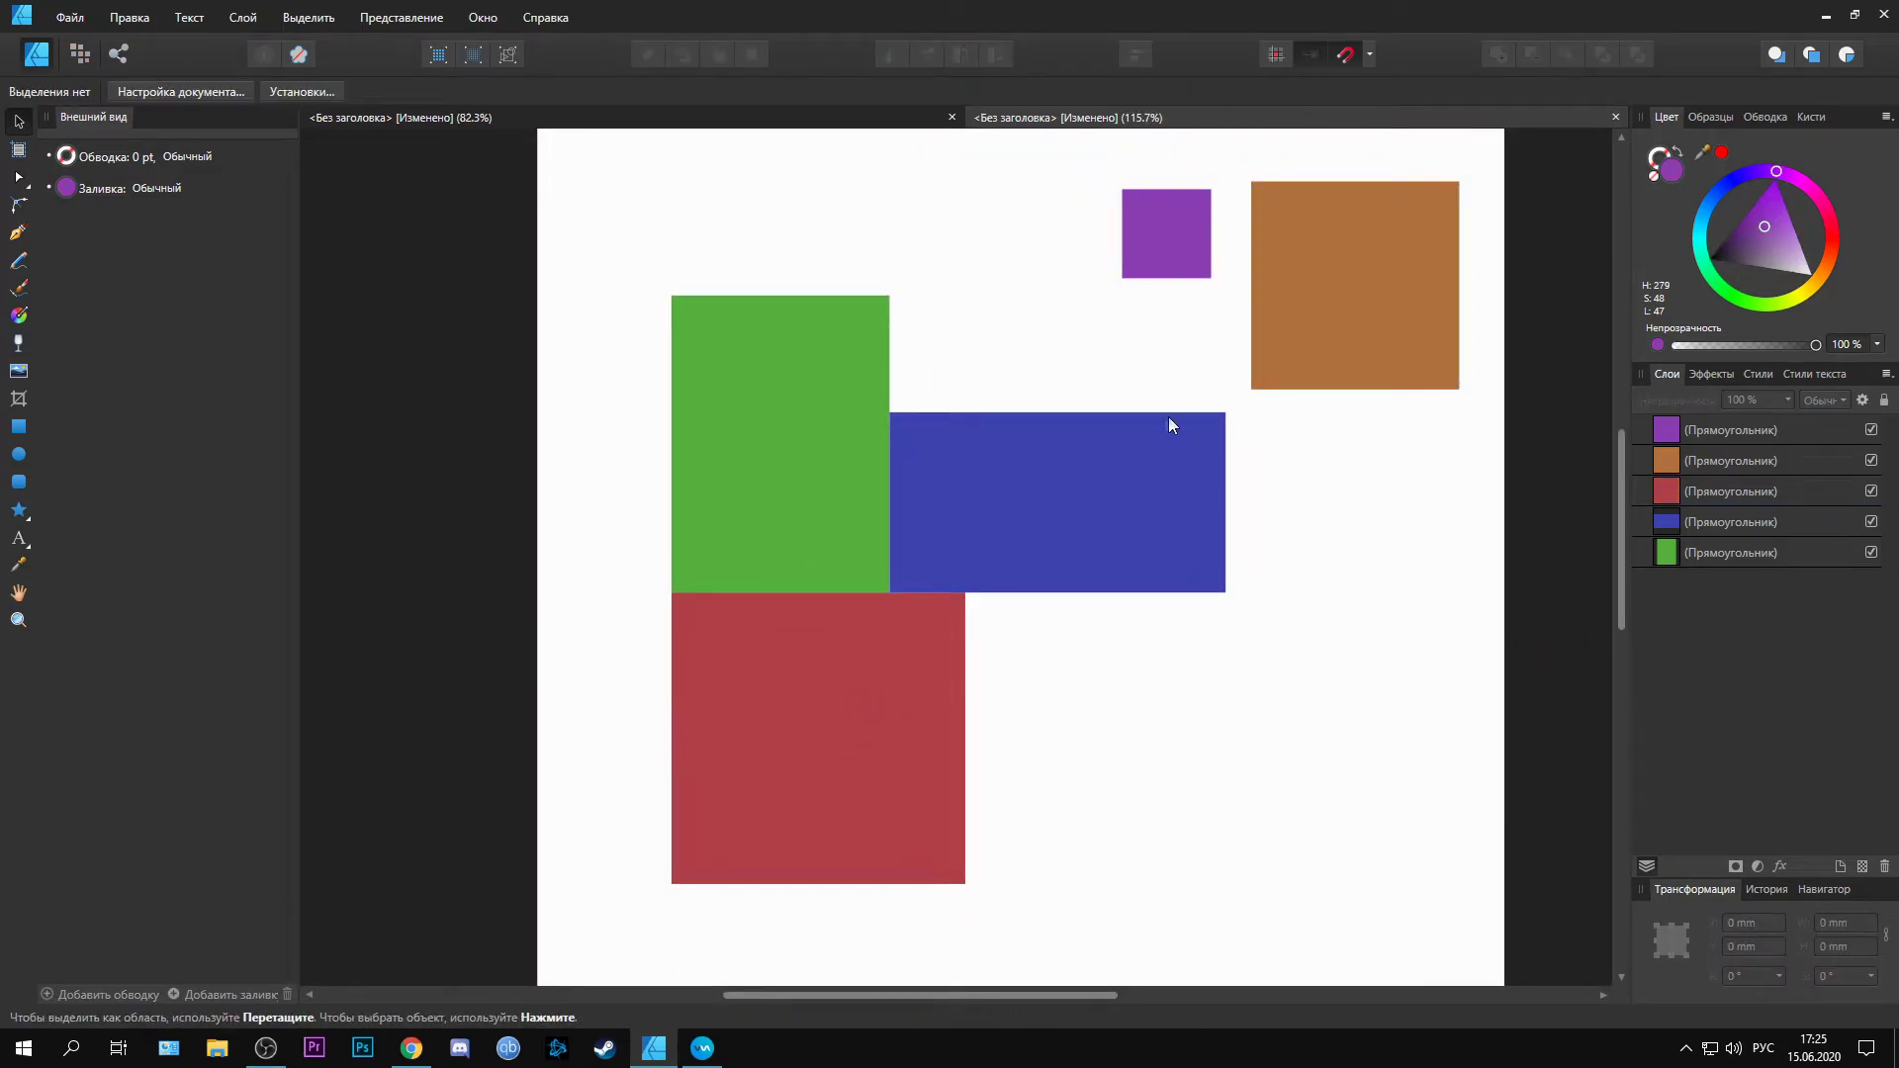
# Step: Snap the purple square into the corner between red and blue, and the orange square into the corner between green and blue
pyautogui.moveTo(1164, 210); pyautogui.dragTo(1007, 615)
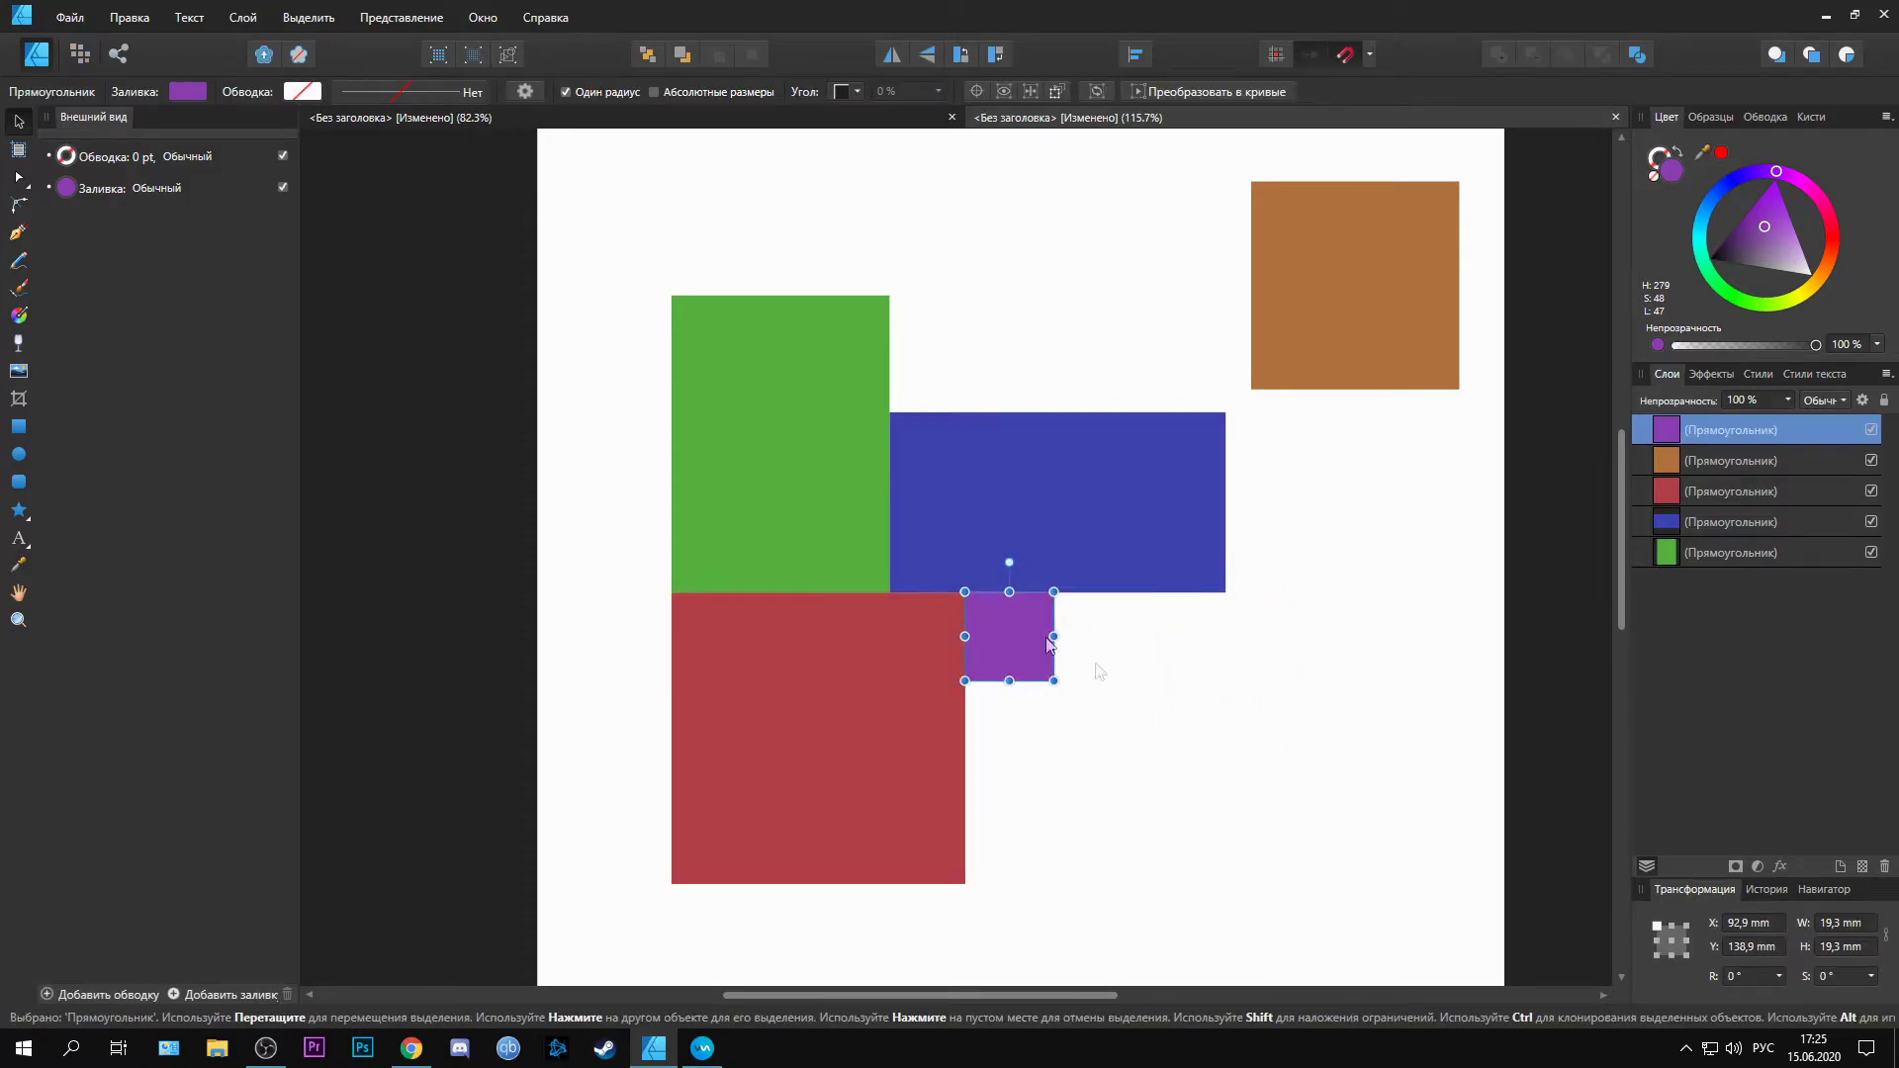
pyautogui.click(1100, 669)
pyautogui.moveTo(1328, 237); pyautogui.dragTo(968, 260)
pyautogui.click(1363, 578)
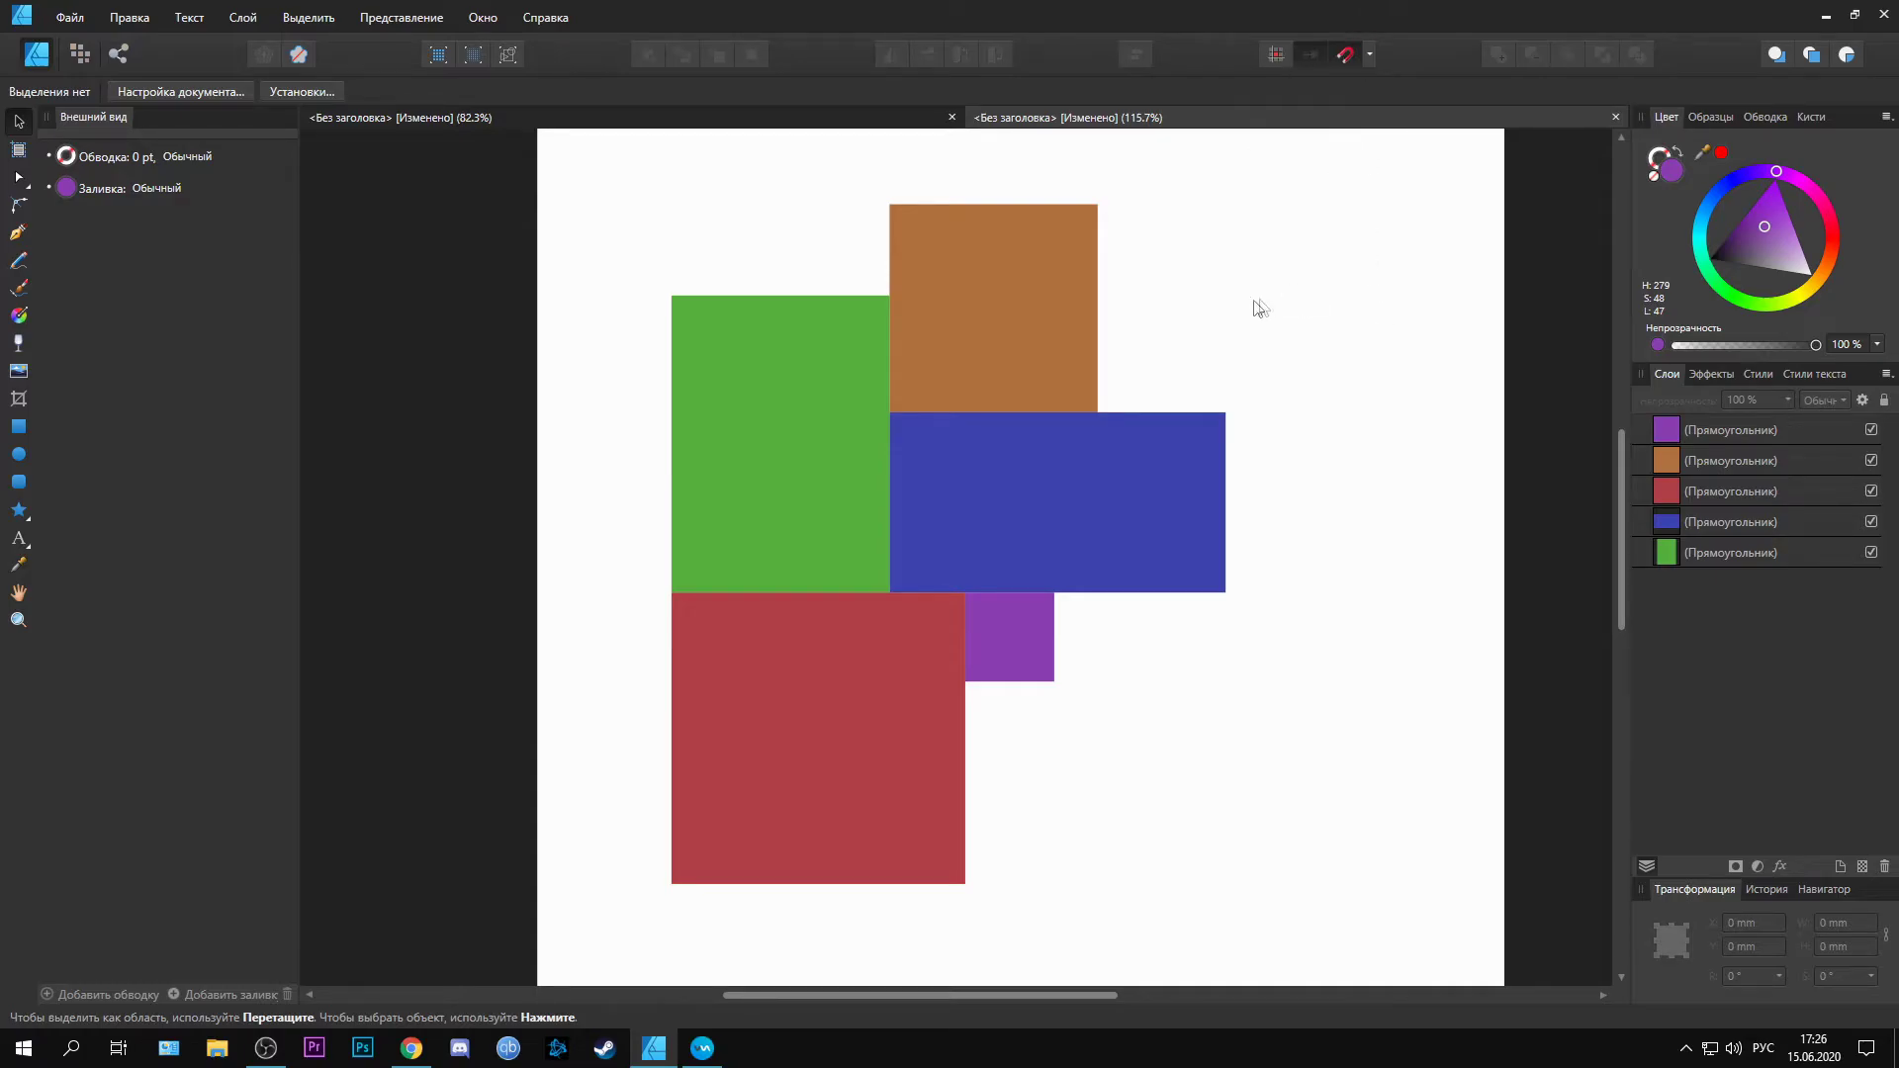
# Step: Move the orange square to about X 134.4 mm, Y 157 mm, and the purple square beside it at about X 112.9 mm, Y 168.1 mm
pyautogui.moveTo(1011, 317); pyautogui.dragTo(1271, 788)
pyautogui.click(1041, 663)
pyautogui.click(1056, 732)
pyautogui.moveTo(1006, 627); pyautogui.dragTo(1100, 770)
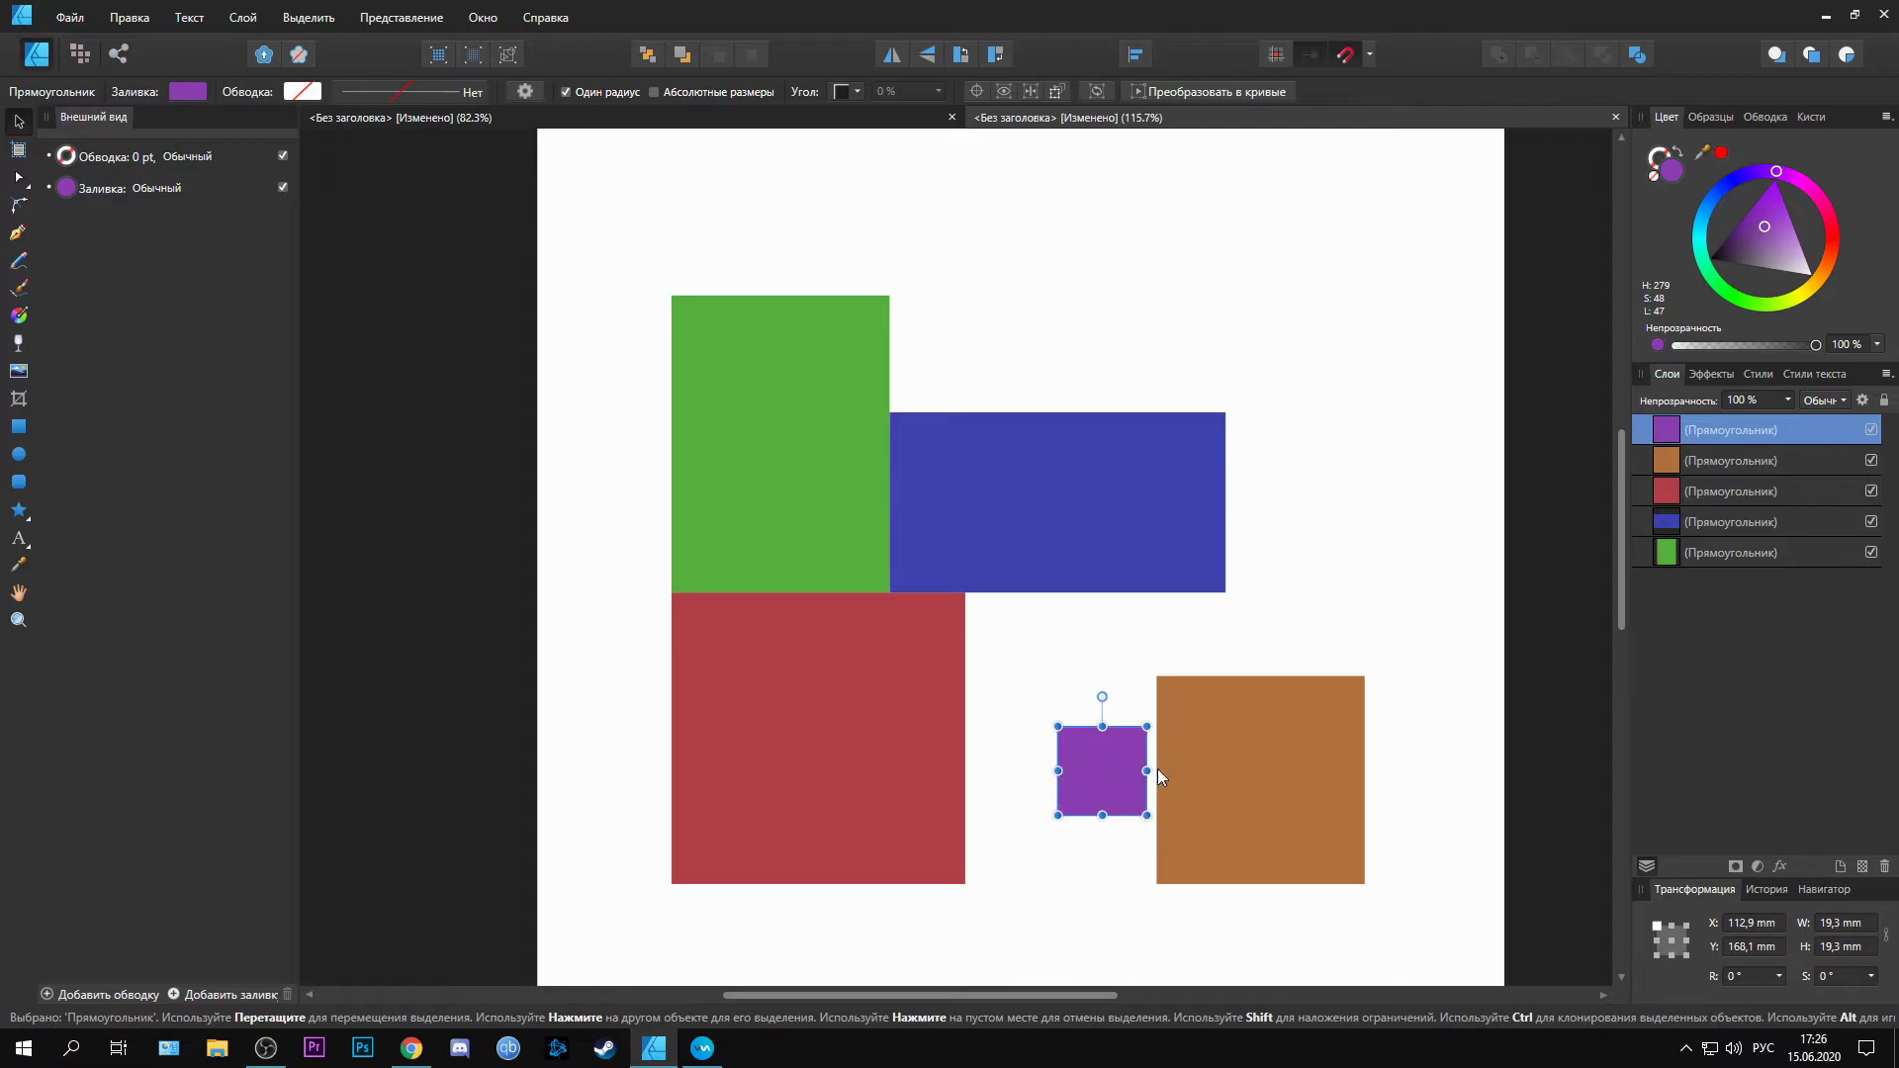
# Step: Snap the purple square to the exact centre of the orange square, at X 147.4 mm, Y 169.9 mm
pyautogui.click(1271, 763)
pyautogui.click(1112, 774)
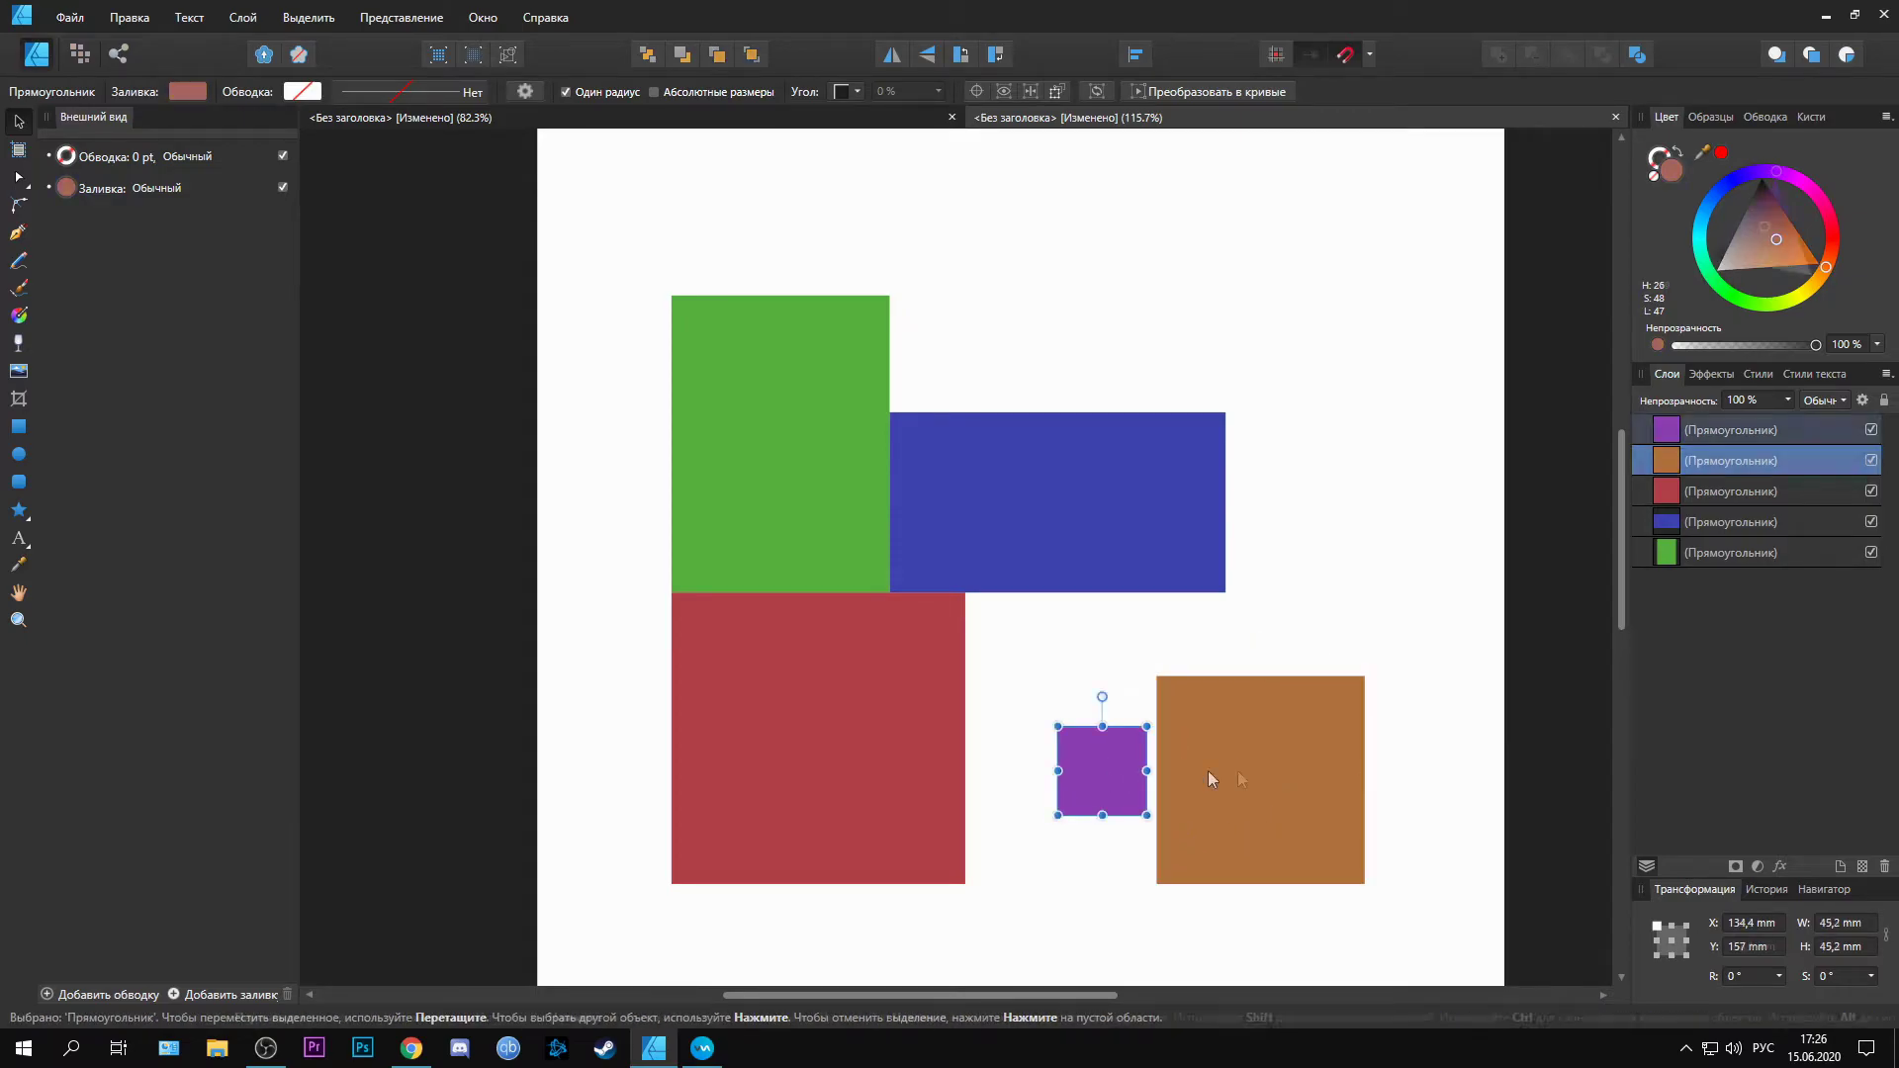
pyautogui.click(1242, 773)
pyautogui.click(1091, 781)
pyautogui.moveTo(1106, 763); pyautogui.dragTo(1091, 780)
pyautogui.click(1226, 771)
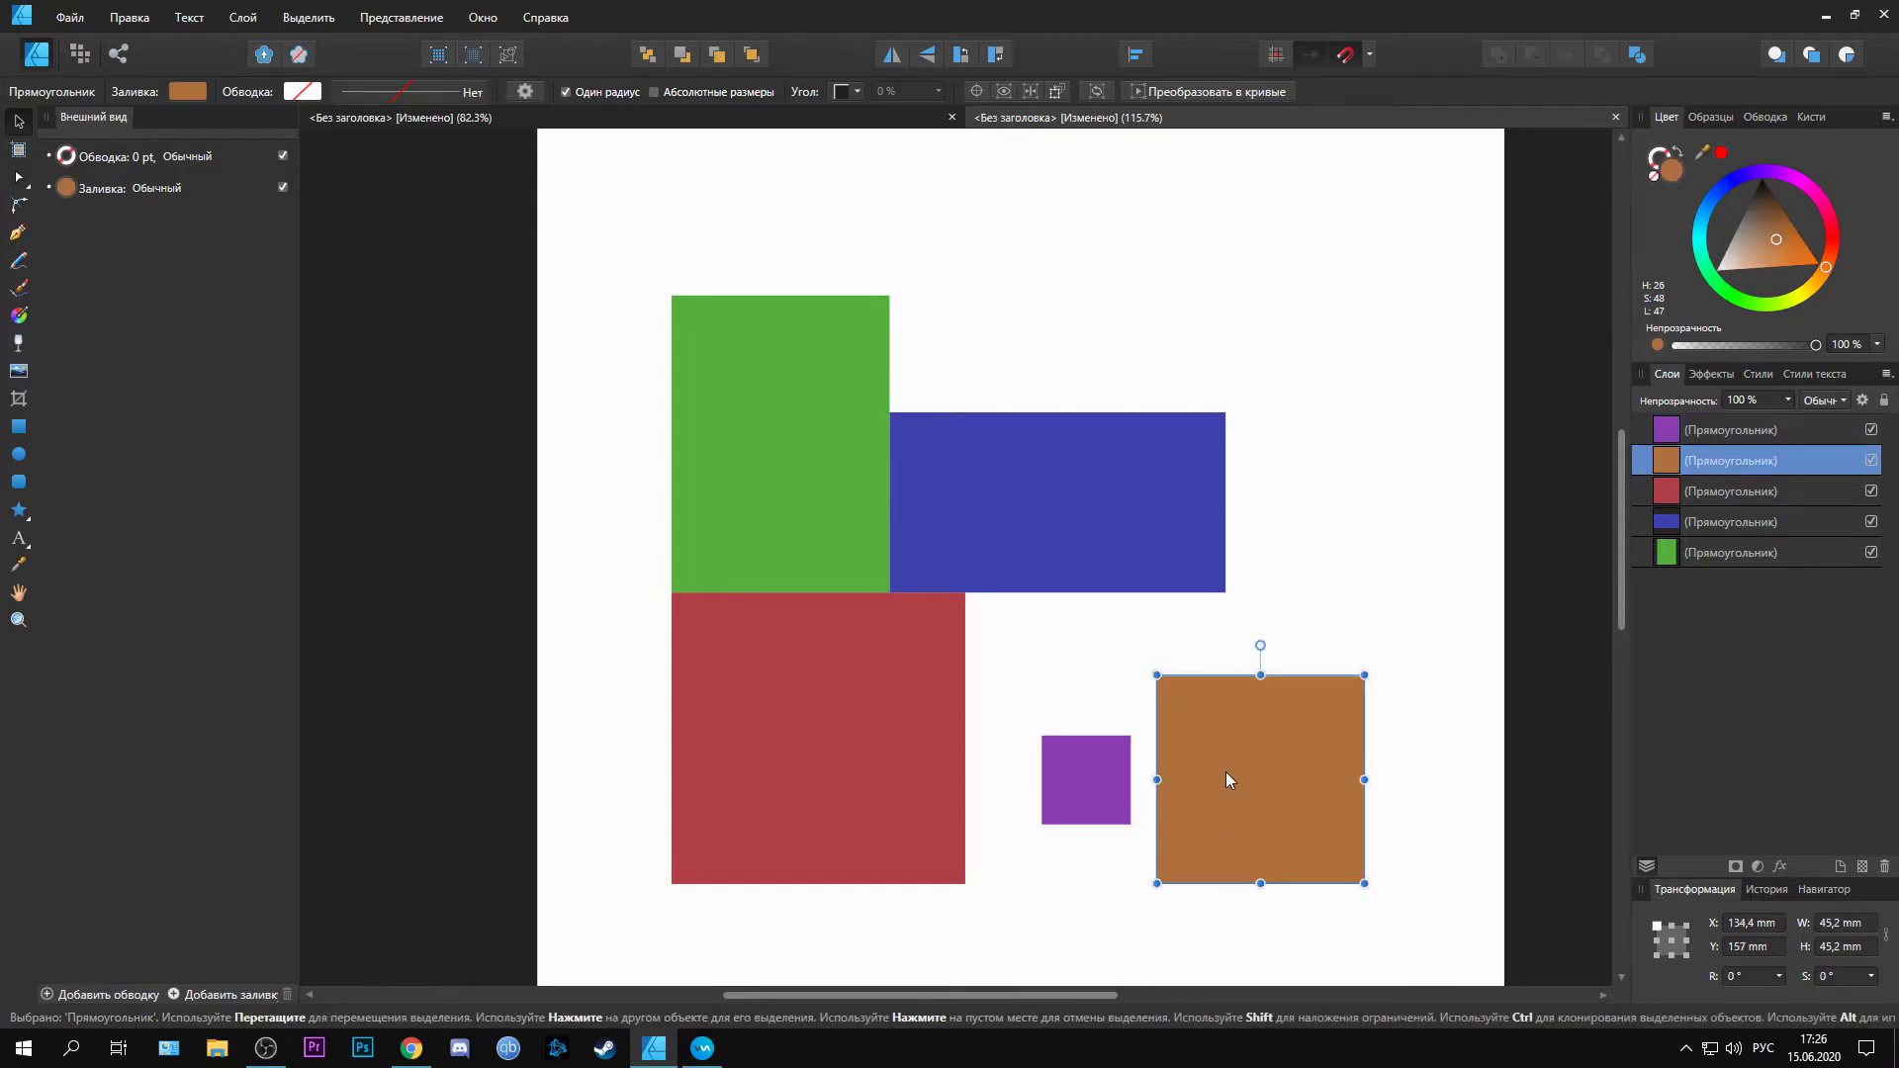
pyautogui.moveTo(1085, 783); pyautogui.dragTo(1298, 779)
pyautogui.moveTo(1286, 765); pyautogui.dragTo(1285, 767)
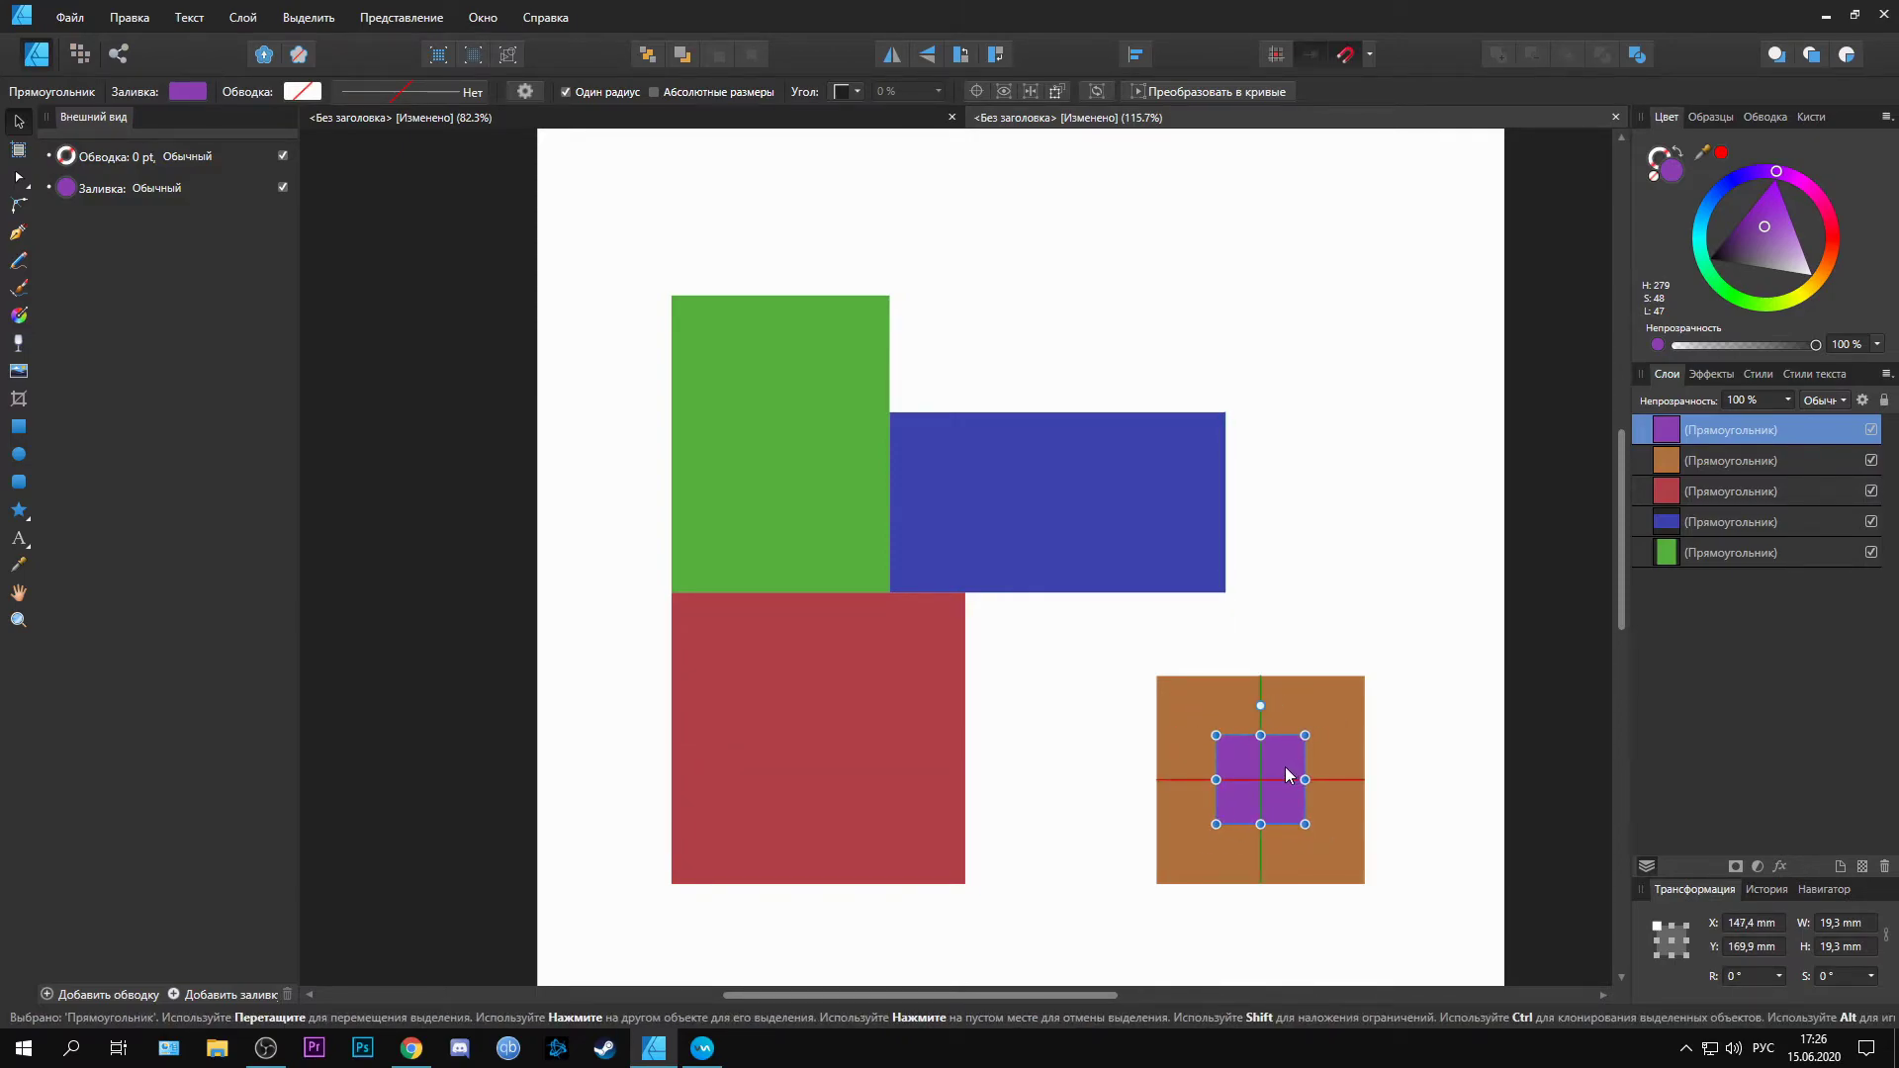
pyautogui.click(1347, 525)
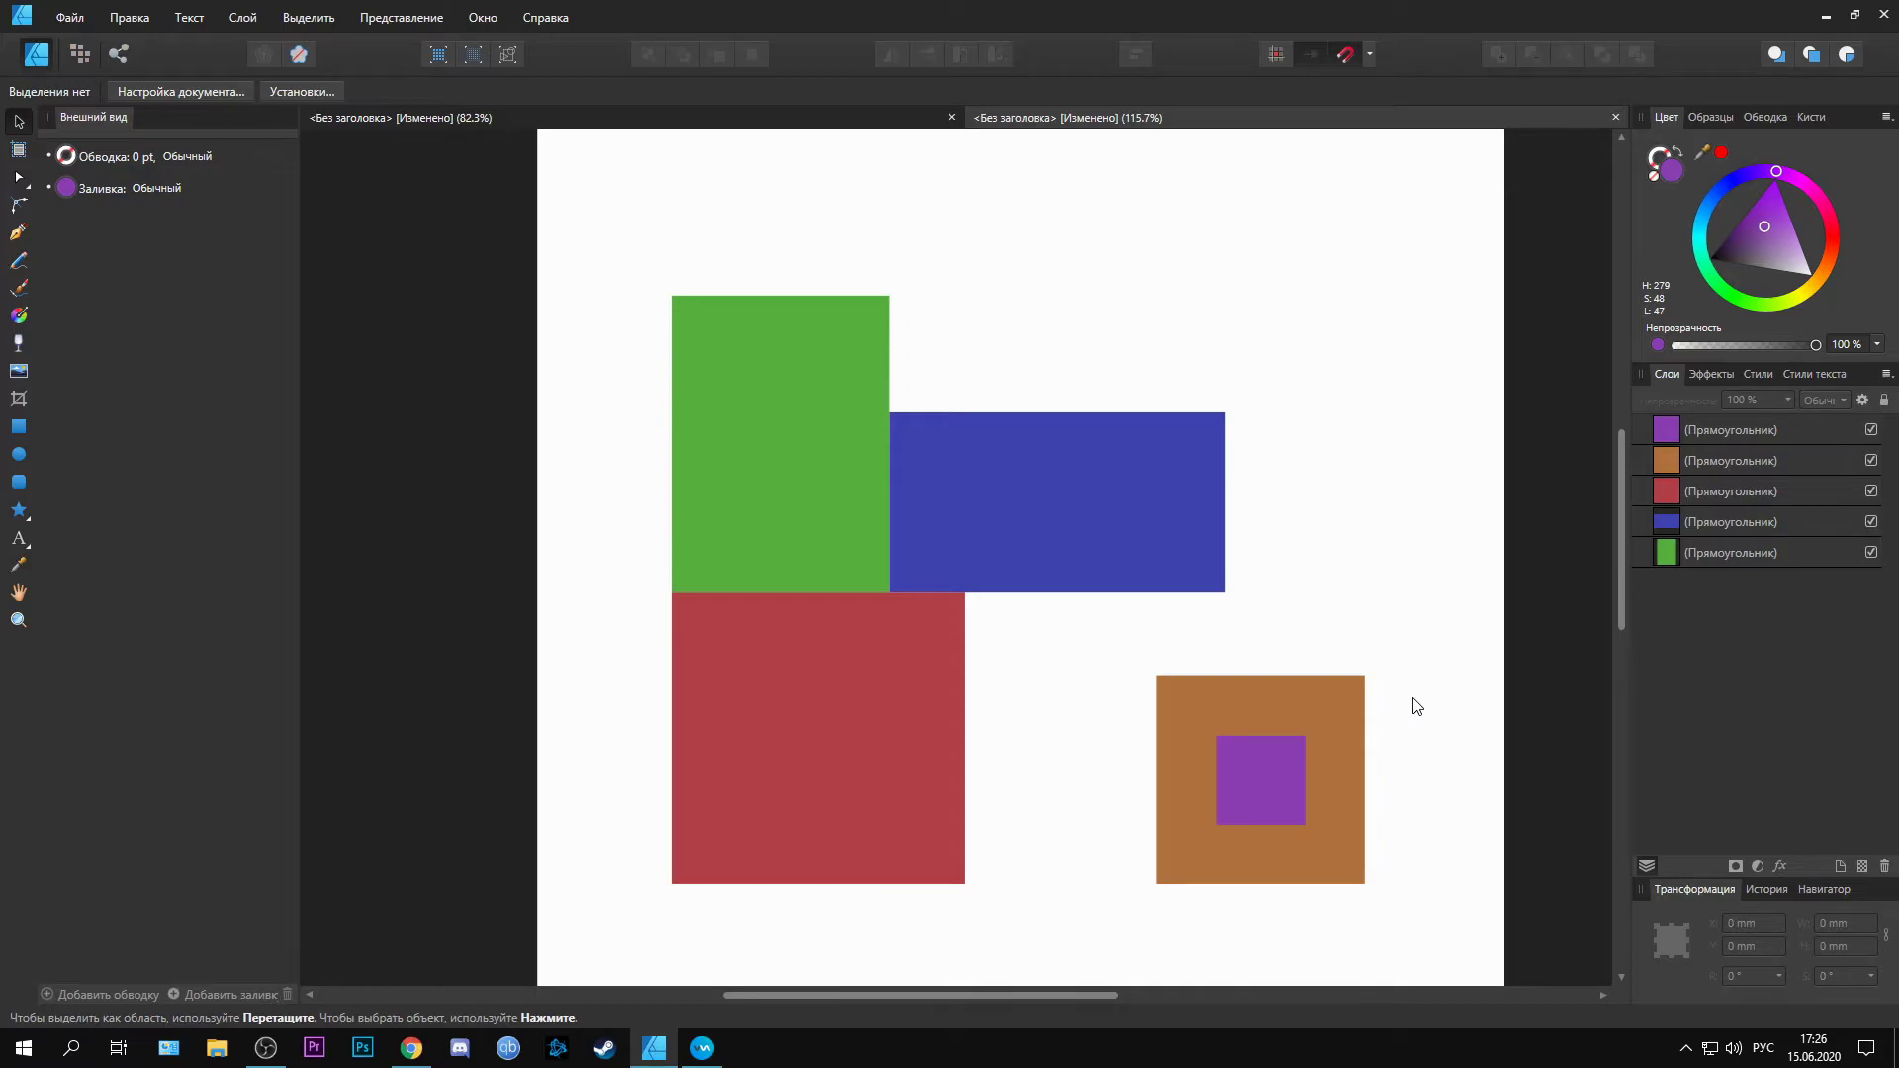
pyautogui.click(1343, 762)
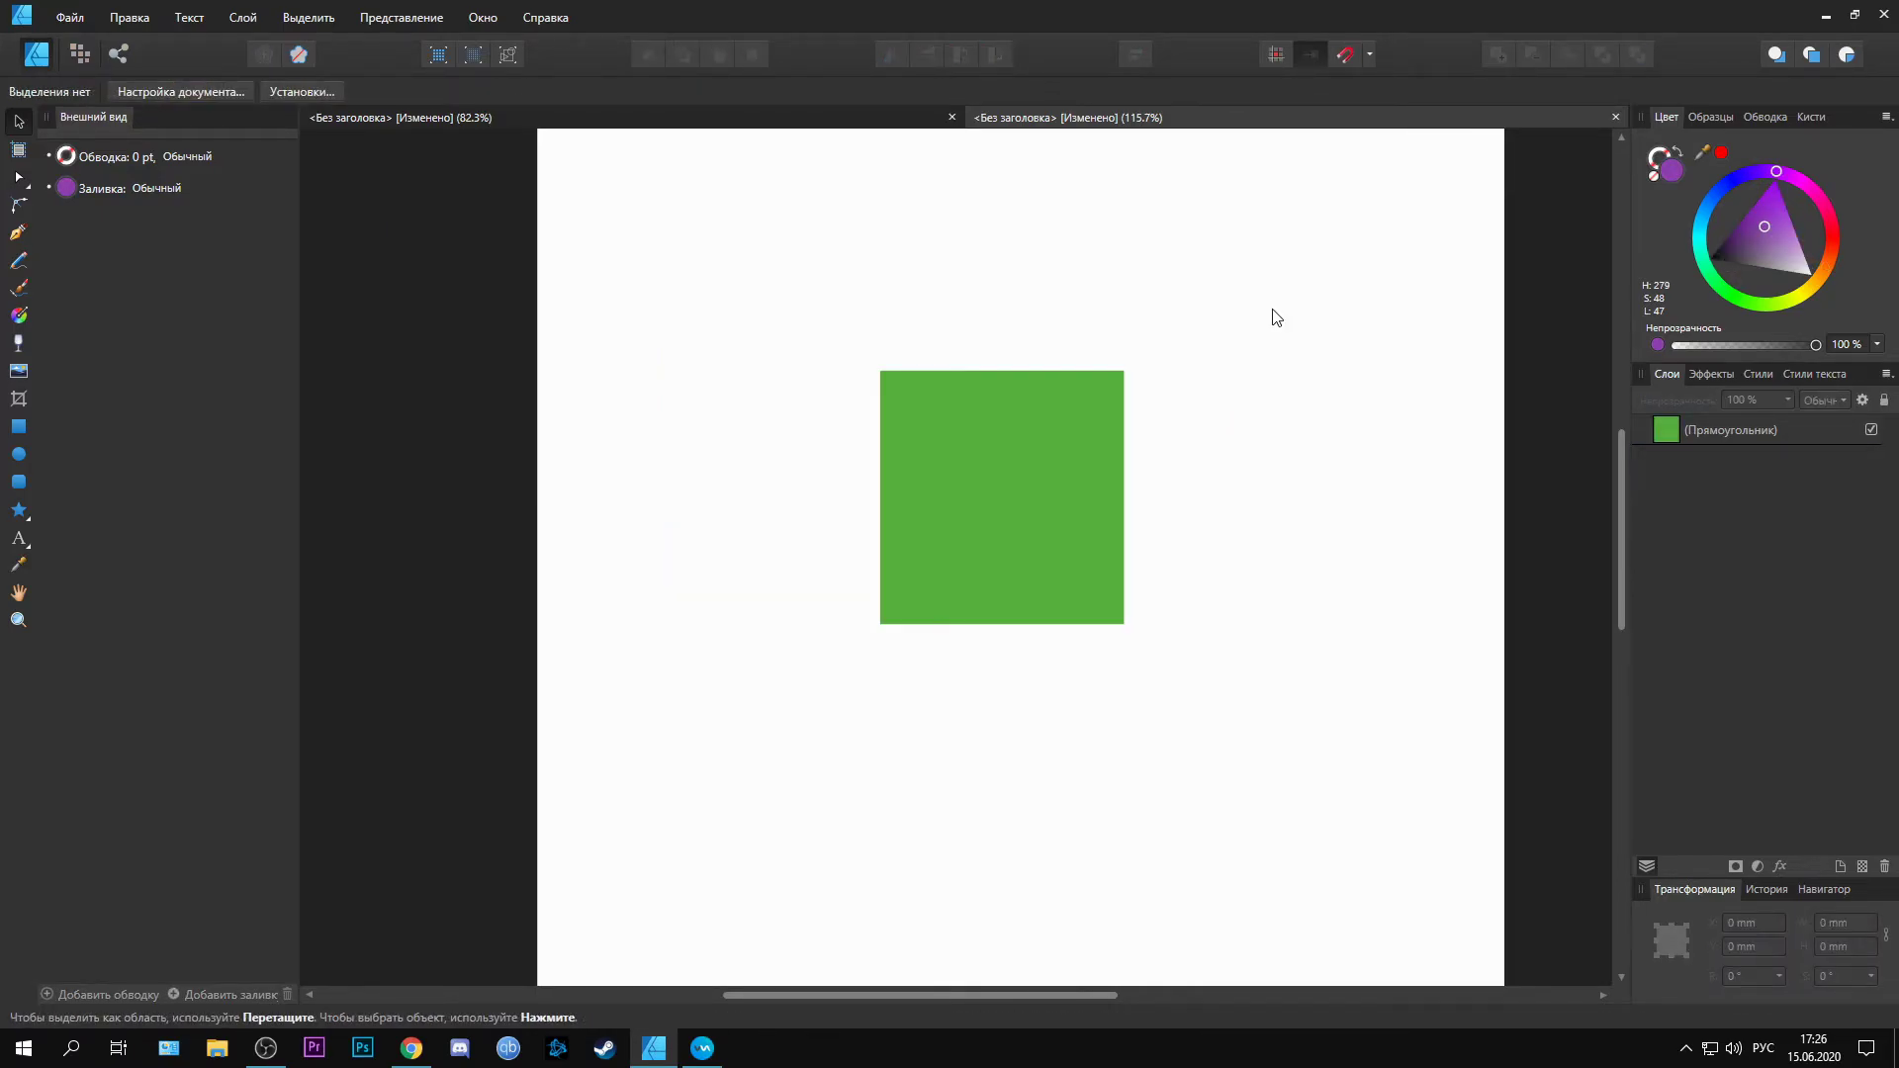
# Step: Rotate the green square slightly counterclockwise about its middle to about 7.6°
pyautogui.click(945, 447)
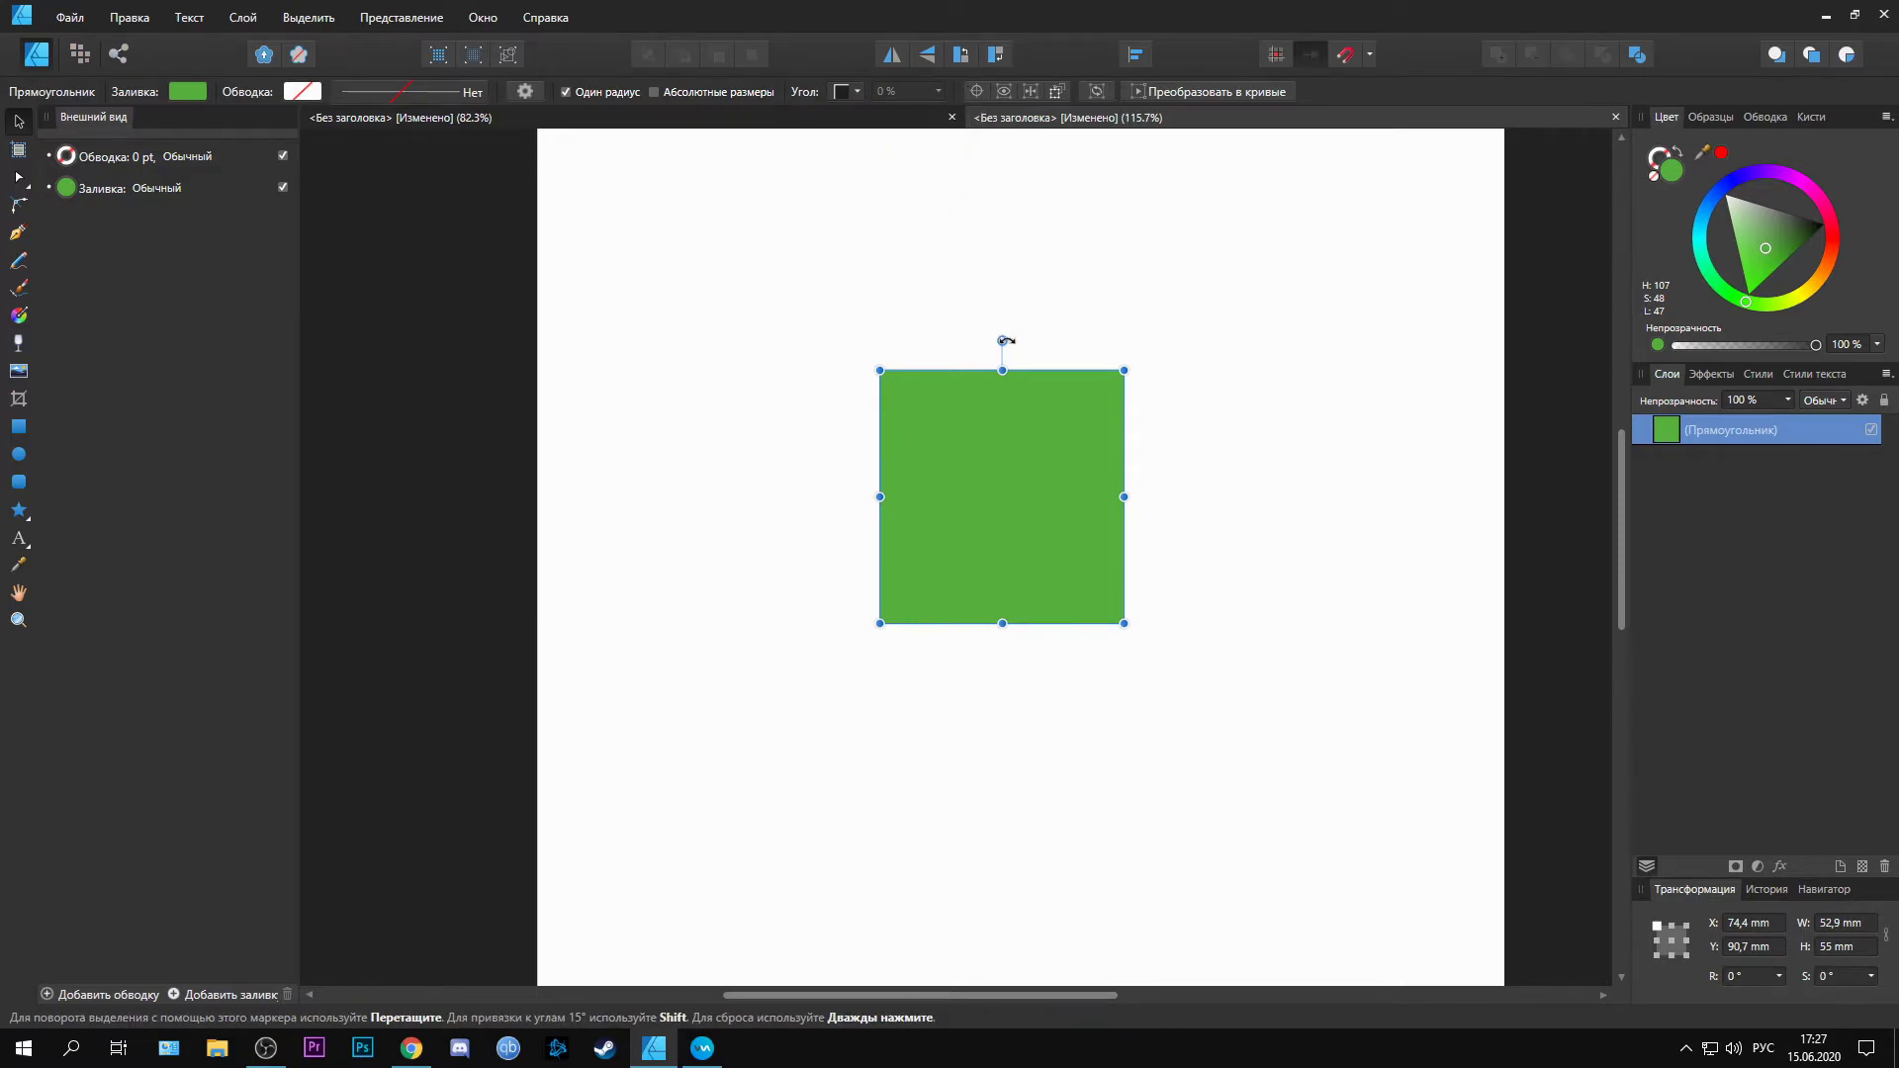
pyautogui.moveTo(1000, 340)
pyautogui.mouseDown()
pyautogui.moveTo(1137, 405)
pyautogui.moveTo(954, 312)
pyautogui.moveTo(983, 280)
pyautogui.moveTo(987, 342)
pyautogui.mouseUp()
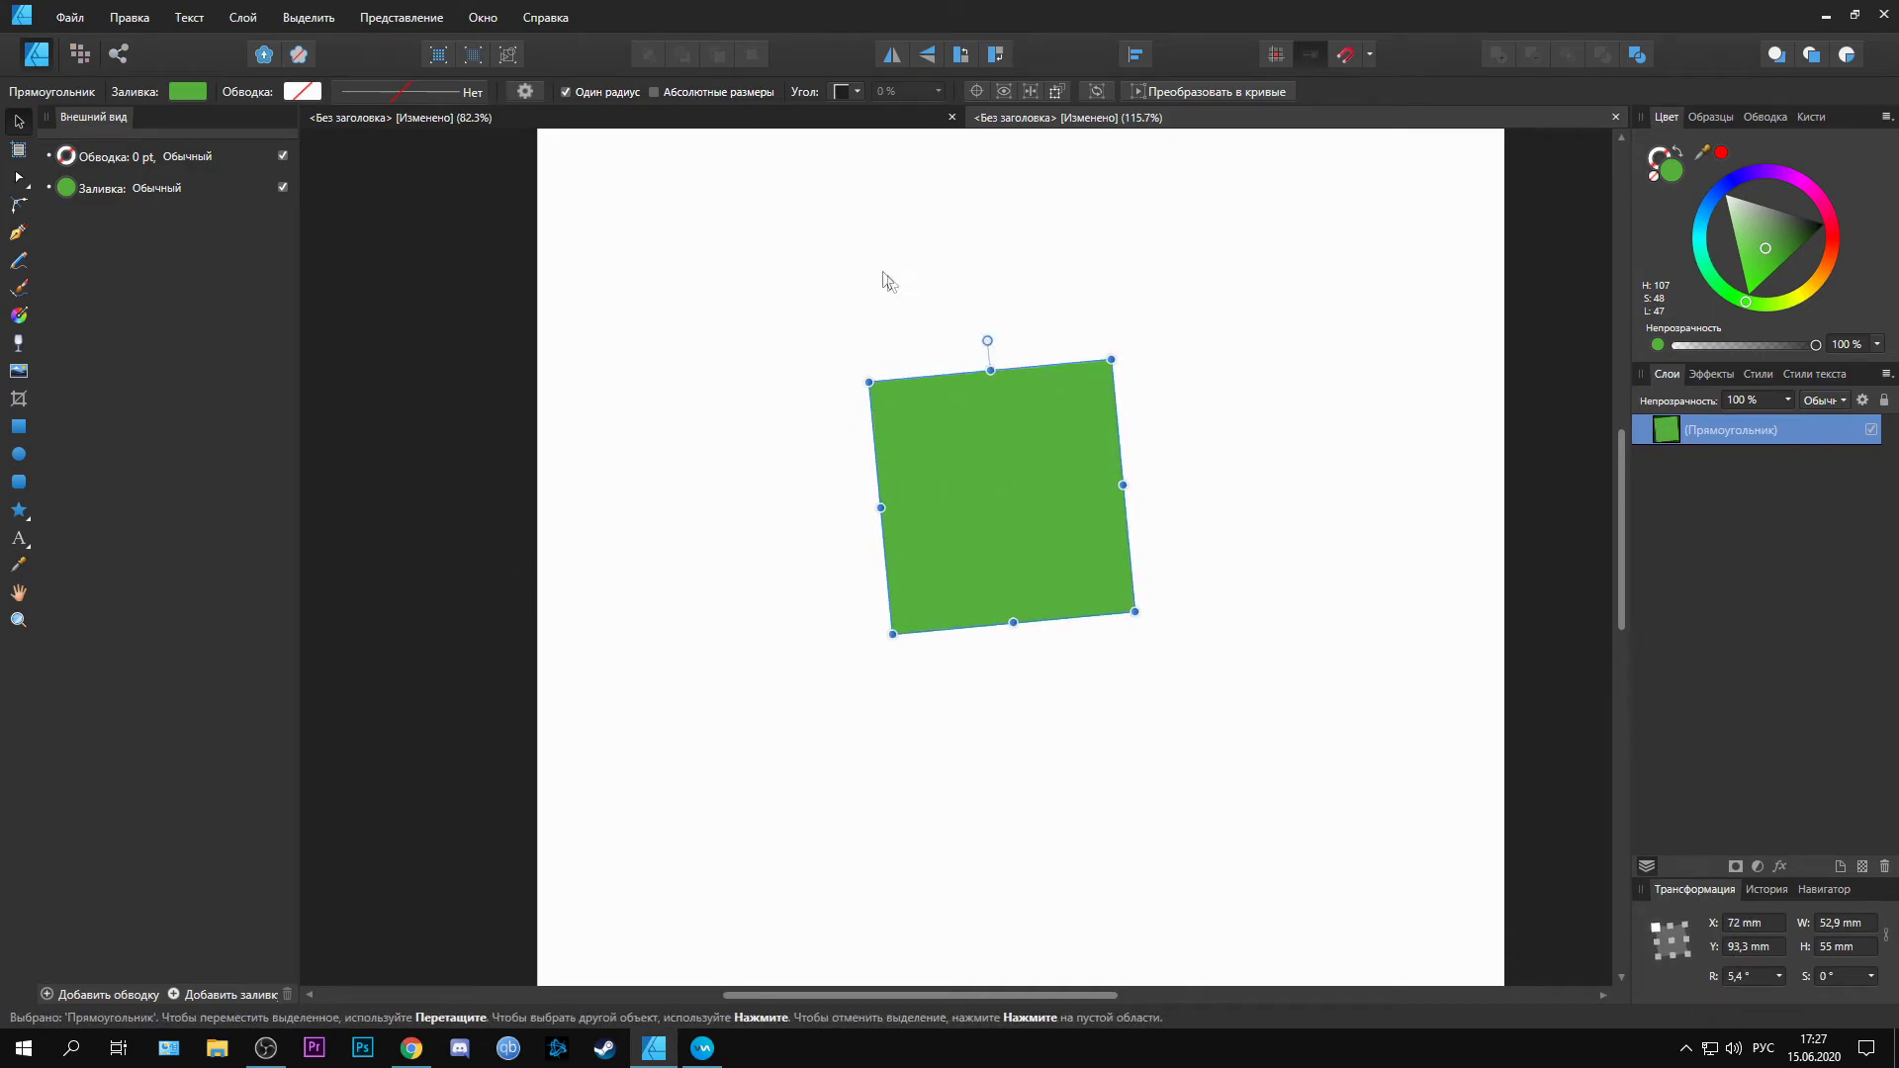
pyautogui.moveTo(988, 340); pyautogui.dragTo(969, 247)
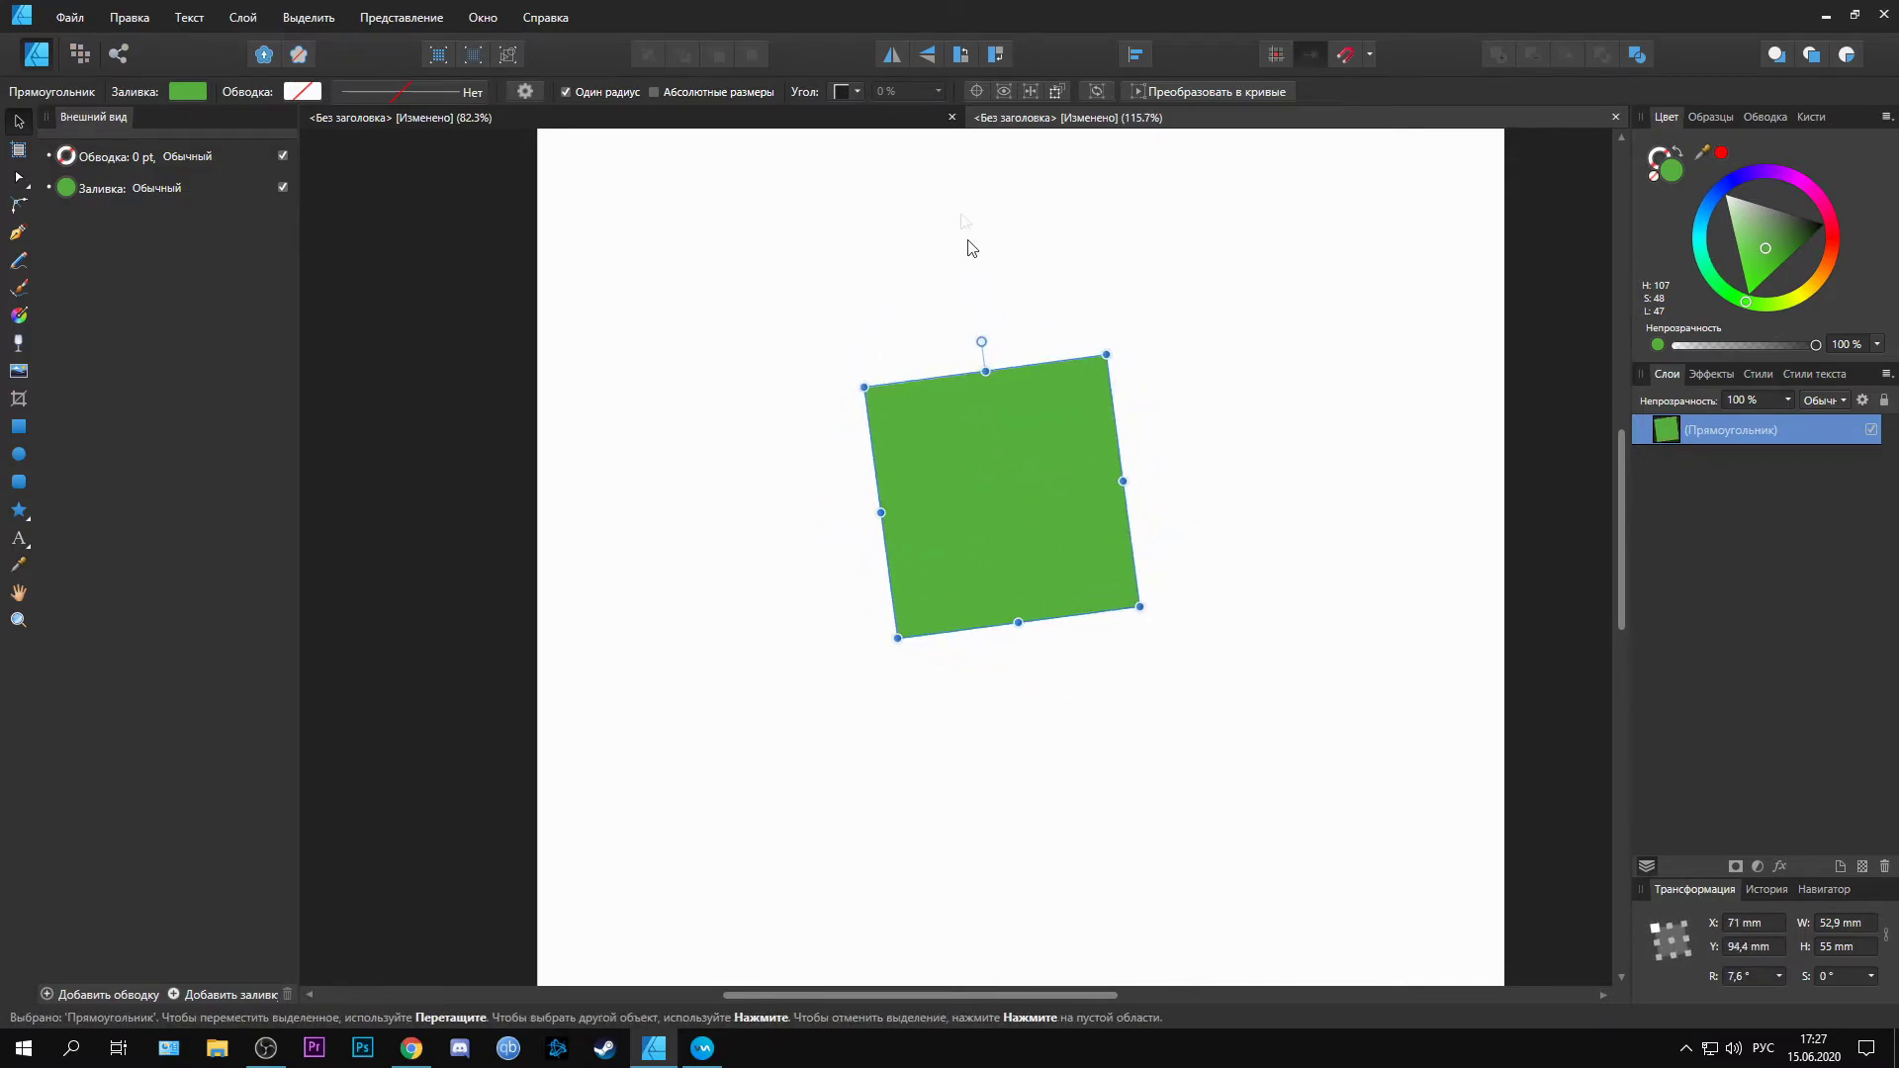
# Step: Show the green square's transform origin and rotate to about 1.2°, and with the origin at the bottom edge's midpoint rotate to about 1.7°
pyautogui.click(977, 91)
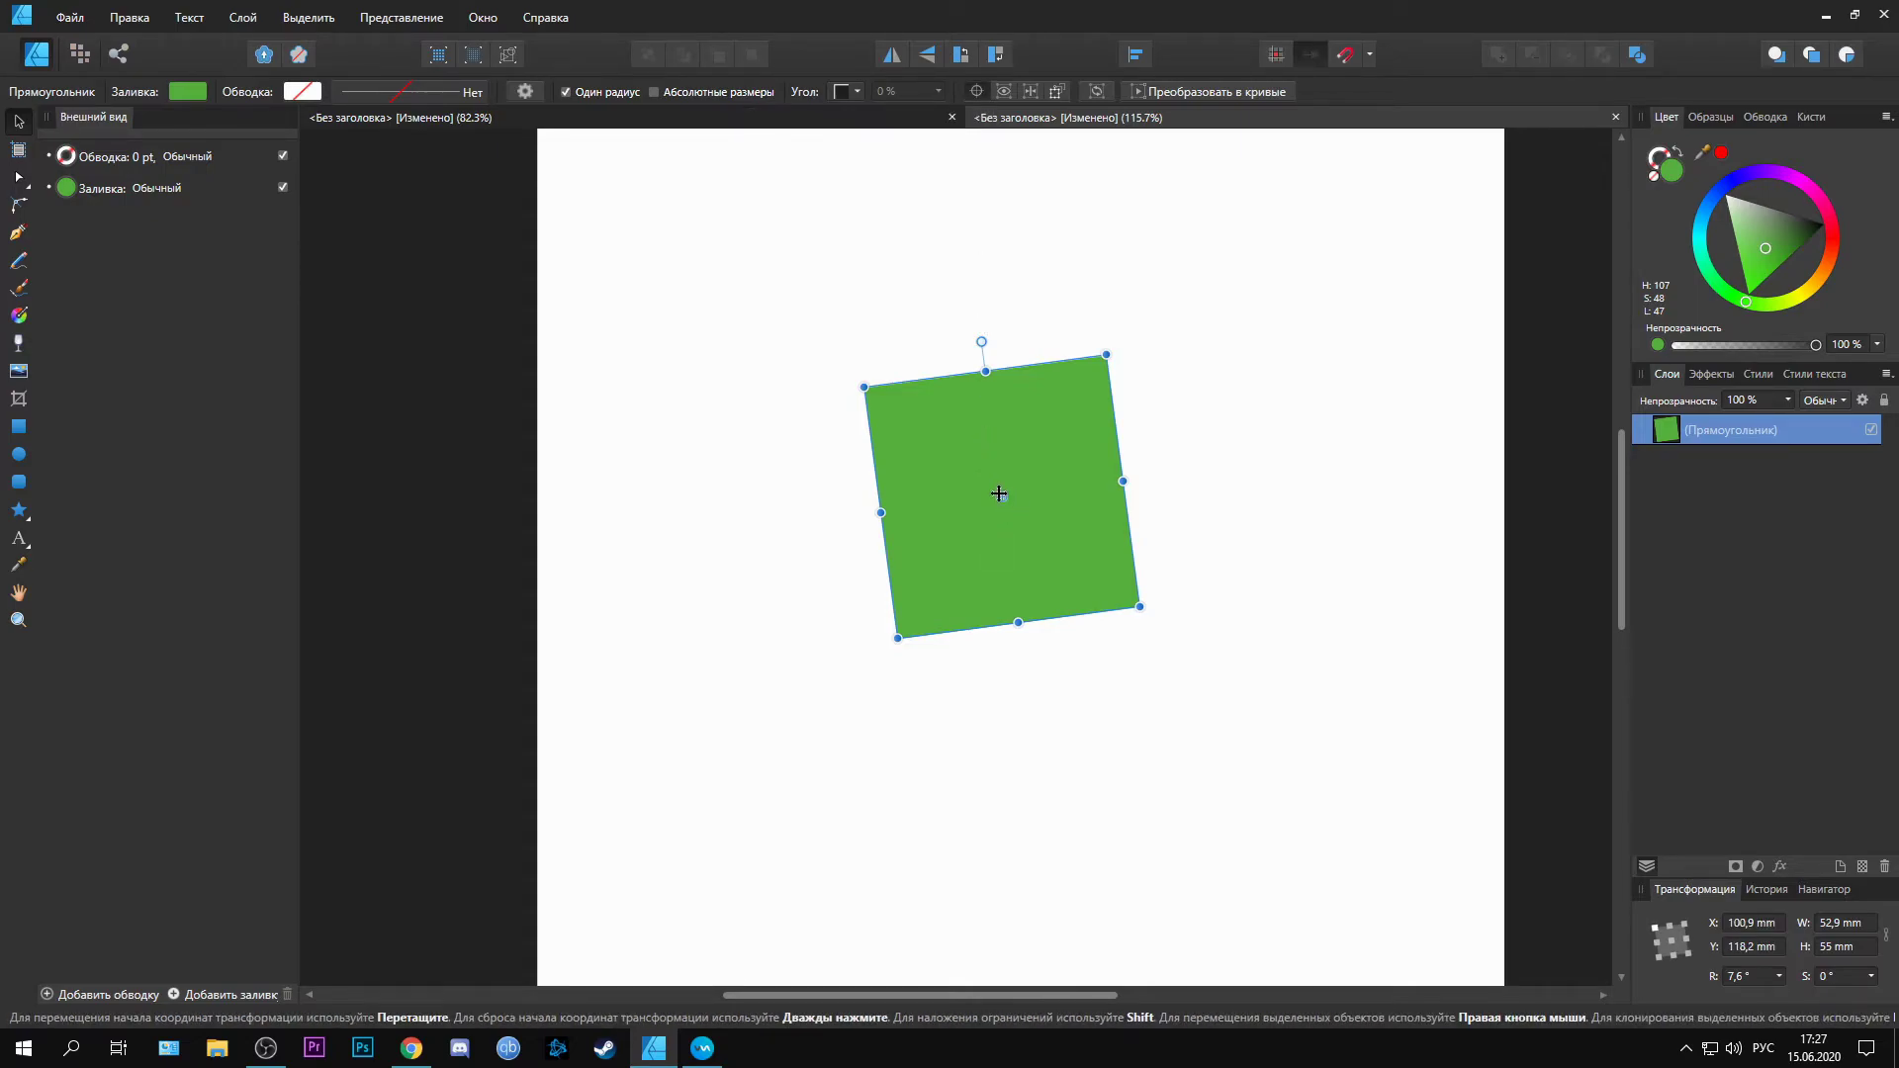
pyautogui.moveTo(981, 342)
pyautogui.mouseDown()
pyautogui.moveTo(970, 306)
pyautogui.moveTo(765, 521)
pyautogui.moveTo(1072, 625)
pyautogui.moveTo(1025, 331)
pyautogui.moveTo(950, 746)
pyautogui.moveTo(1105, 373)
pyautogui.moveTo(1001, 319)
pyautogui.mouseUp()
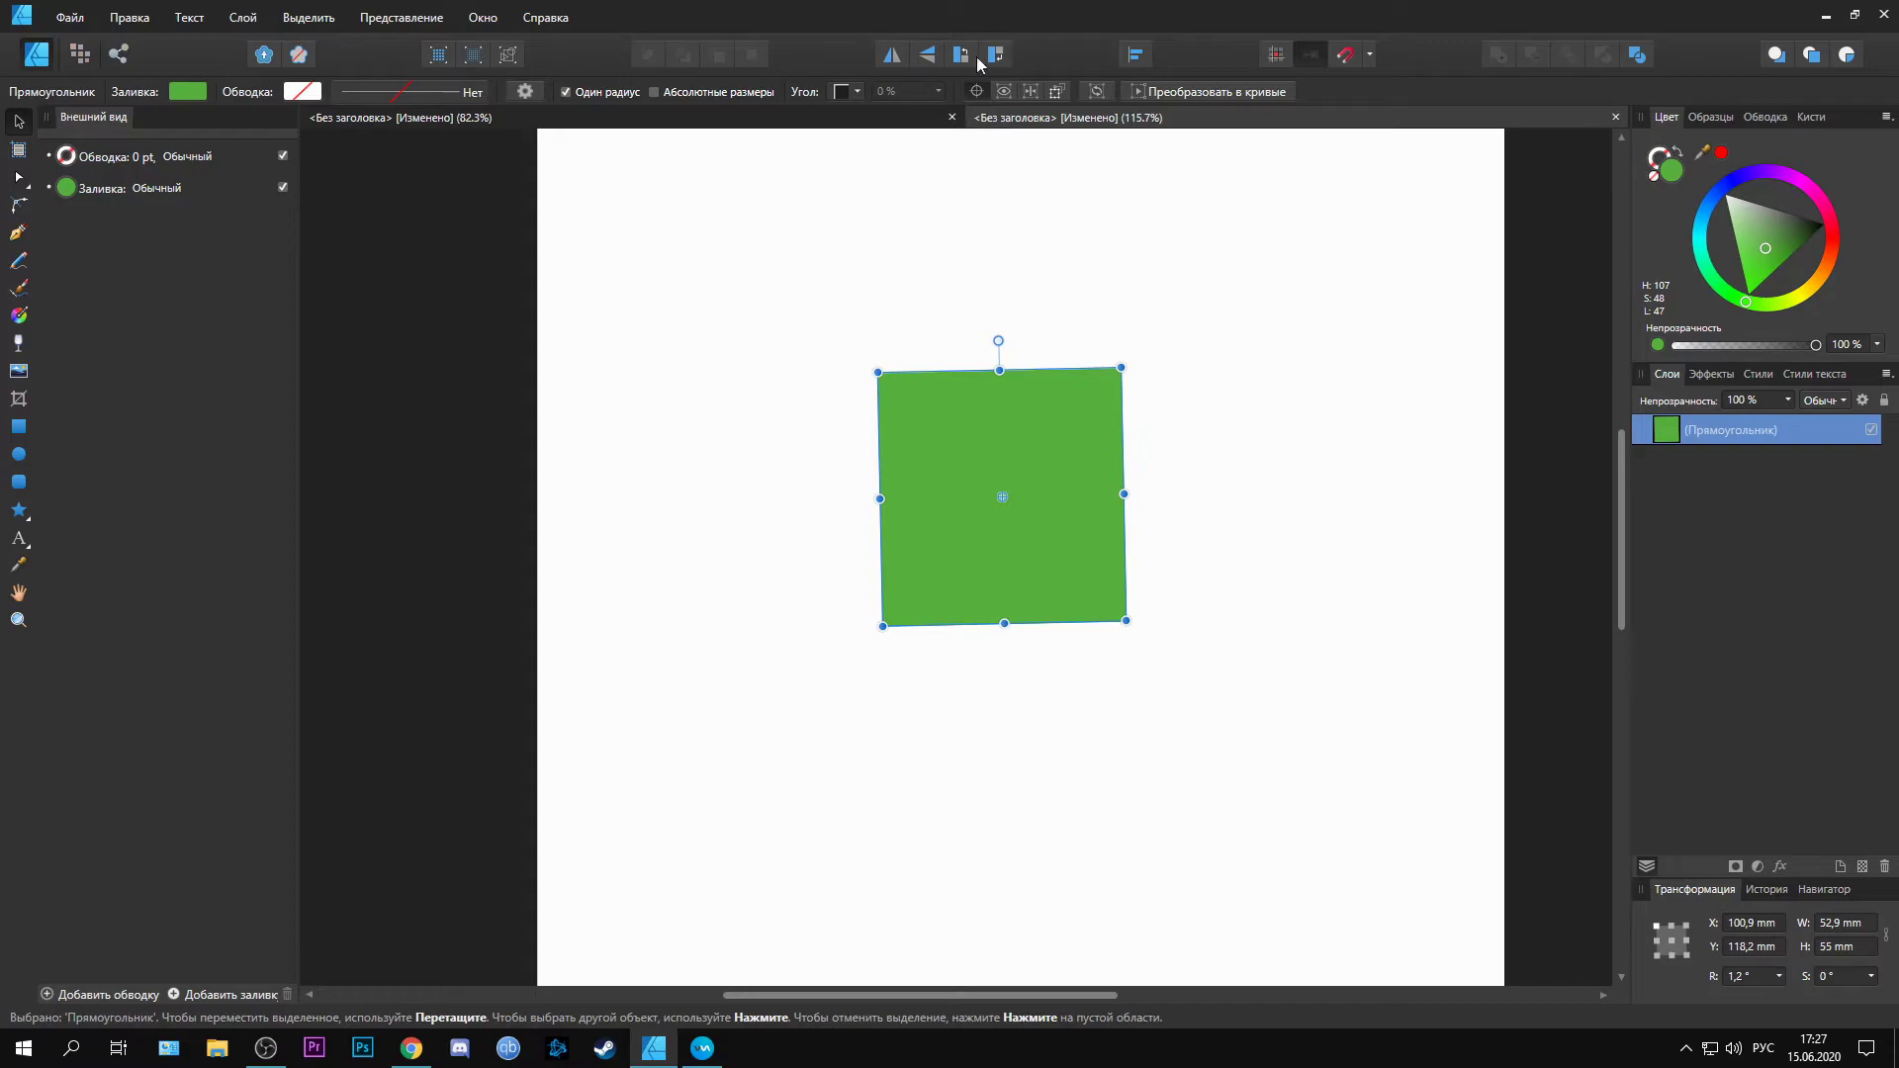
pyautogui.moveTo(1002, 503); pyautogui.dragTo(1020, 579)
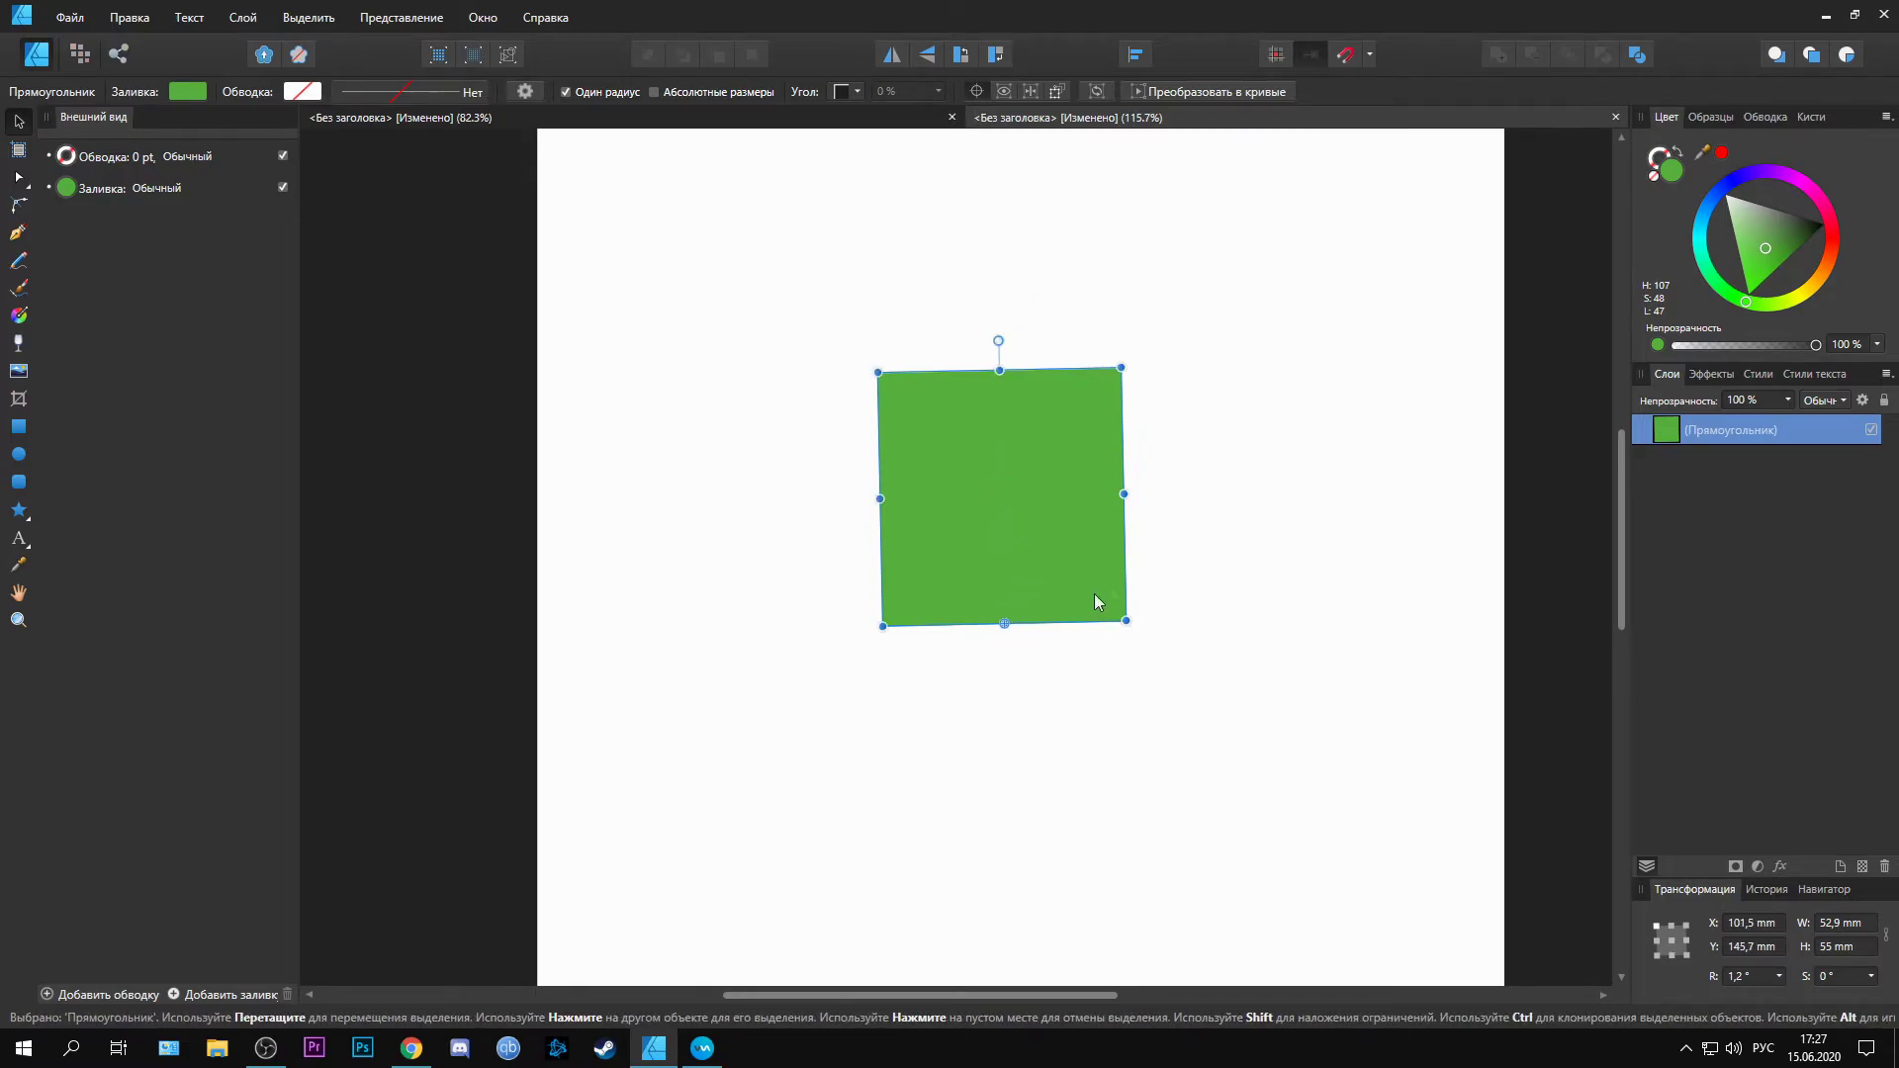
pyautogui.moveTo(1000, 337)
pyautogui.mouseDown()
pyautogui.moveTo(1235, 397)
pyautogui.moveTo(1137, 910)
pyautogui.moveTo(1085, 288)
pyautogui.moveTo(742, 534)
pyautogui.moveTo(1092, 825)
pyautogui.moveTo(1348, 492)
pyautogui.moveTo(890, 263)
pyautogui.moveTo(1018, 310)
pyautogui.moveTo(997, 334)
pyautogui.mouseUp()
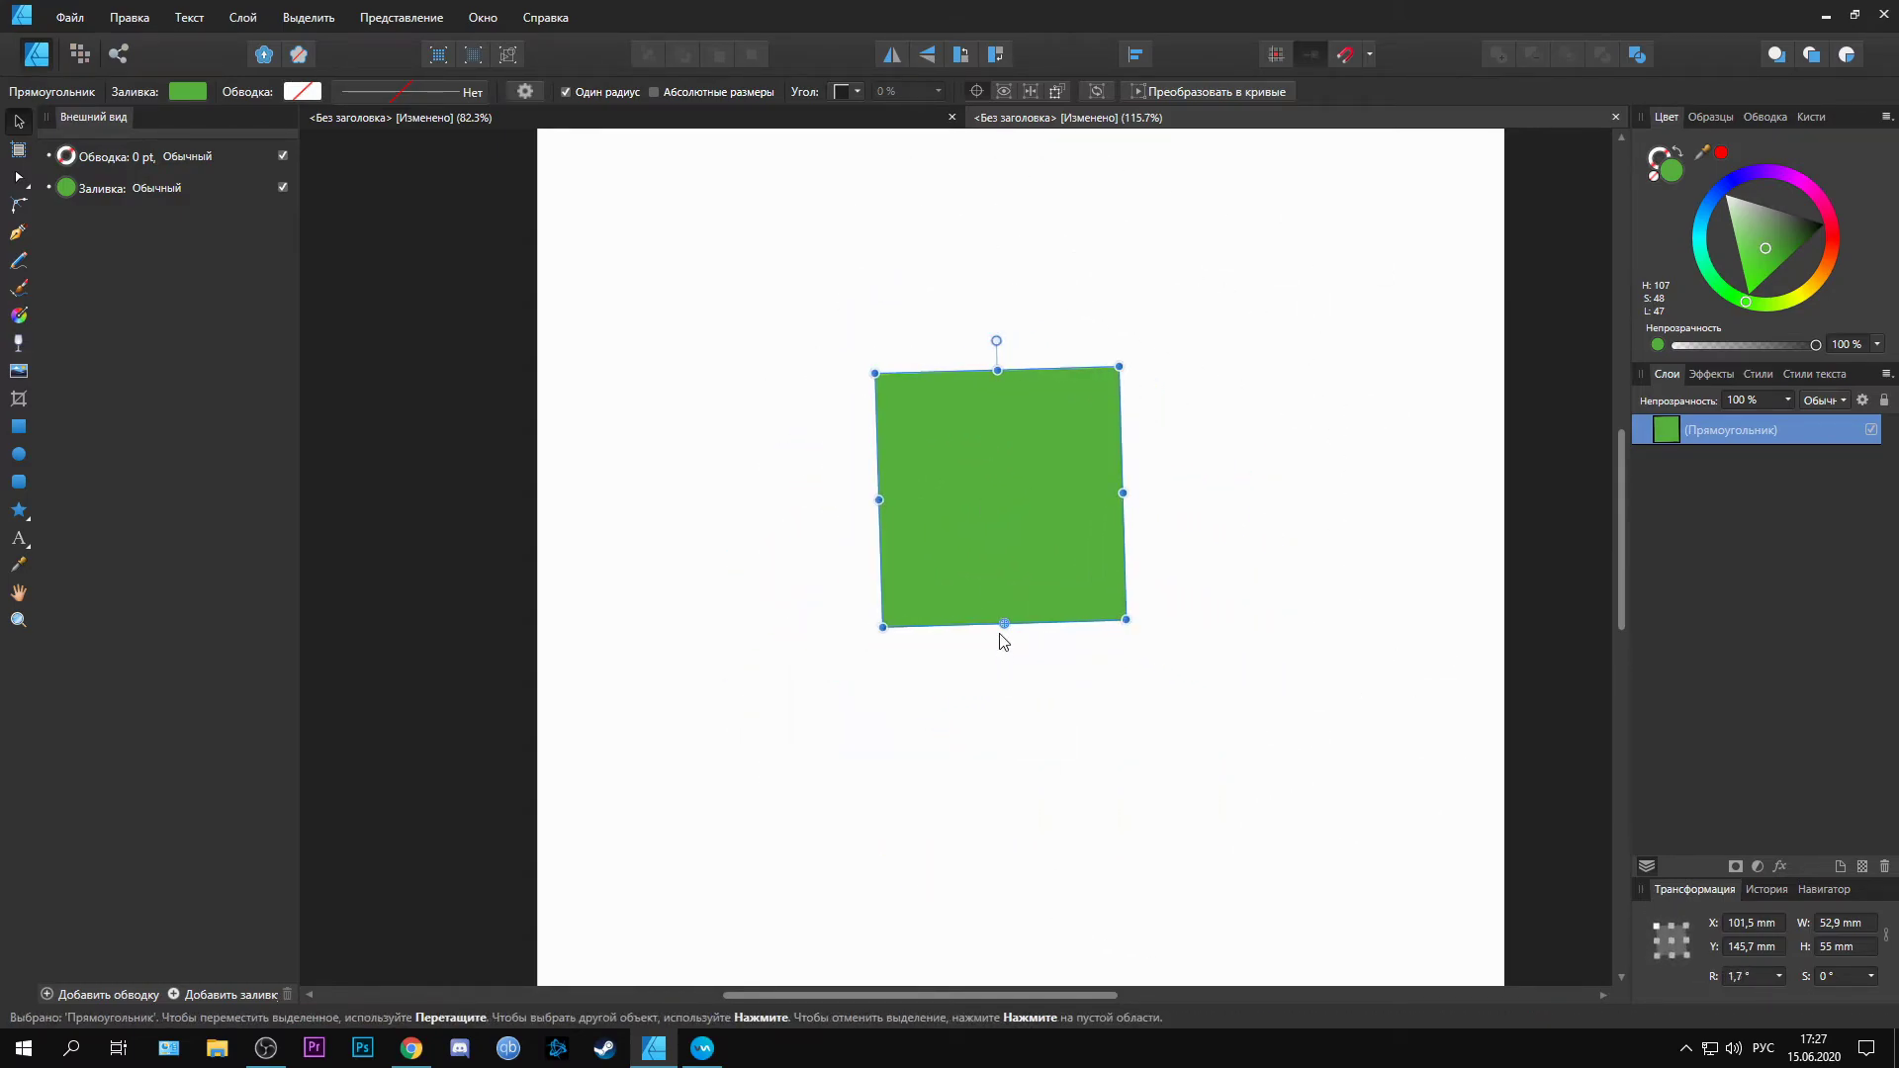
# Step: Place the transform origin far outside the green square, near the page's lower right, and rotate the square around it to about -22.4°
pyautogui.moveTo(1004, 625); pyautogui.dragTo(1304, 853)
pyautogui.moveTo(950, 900); pyautogui.dragTo(1332, 908)
pyautogui.moveTo(998, 340); pyautogui.dragTo(1330, 806)
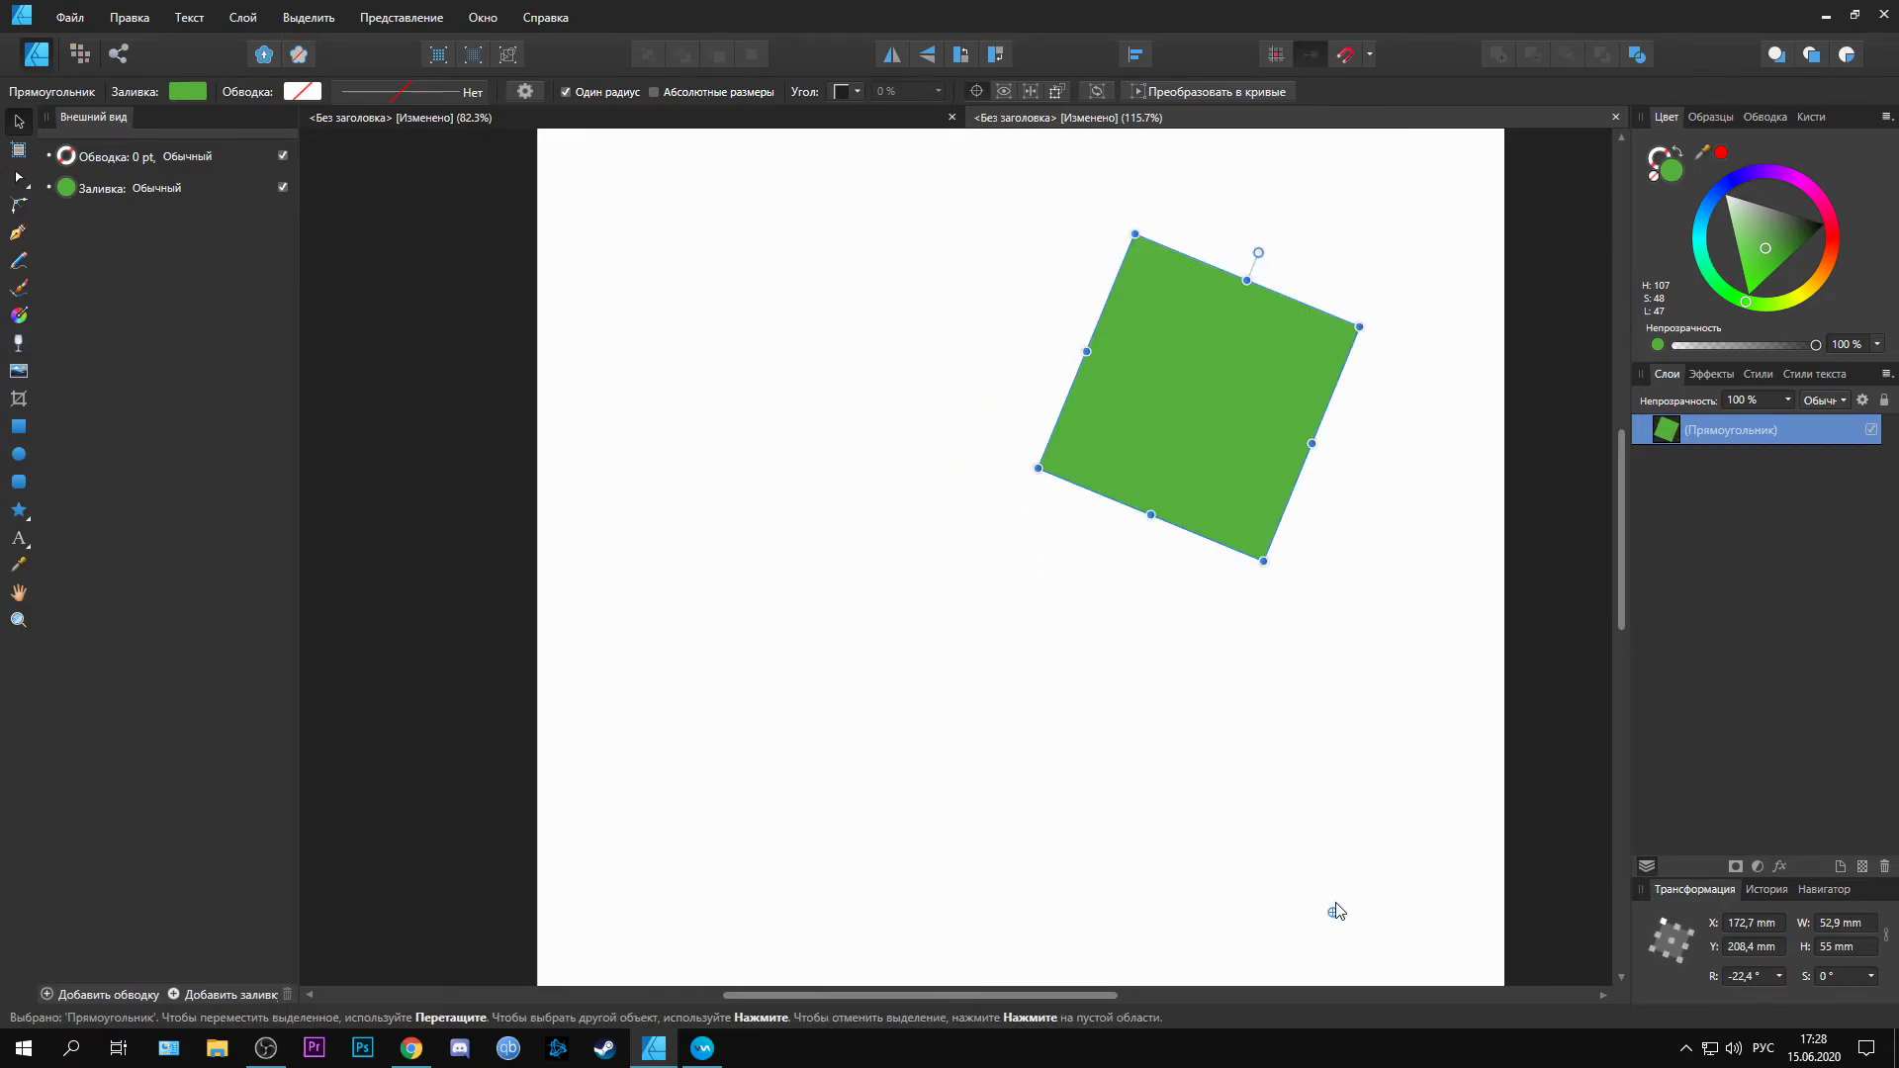
# Step: Bring the transform origin closer to the green square and rotate the square back to about 2.1°
pyautogui.moveTo(1335, 911); pyautogui.dragTo(1085, 657)
pyautogui.moveTo(1192, 413); pyautogui.dragTo(1199, 395)
pyautogui.moveTo(1229, 288); pyautogui.dragTo(989, 340)
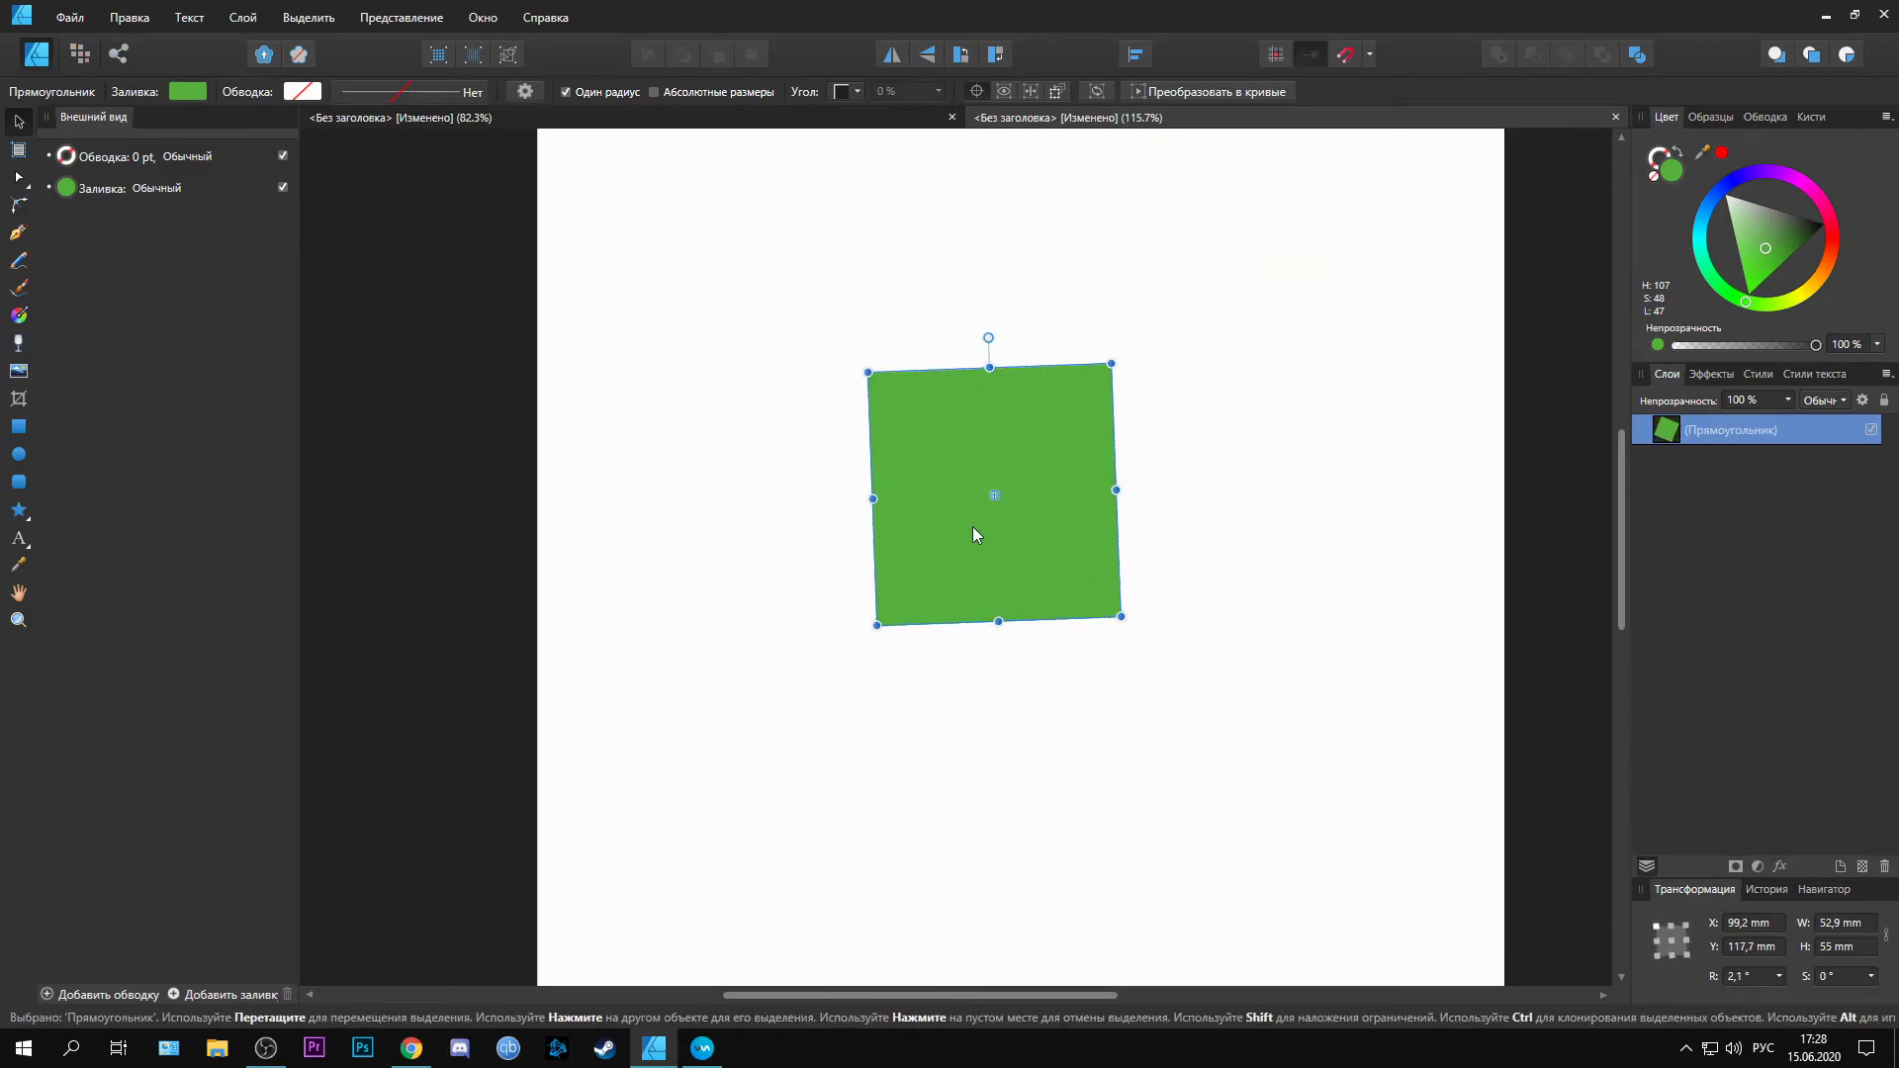
# Step: Place the transform origin below and left of the green square at about X 64.4 mm, Y 188.2 mm, and rotate the square to about 2.3°
pyautogui.moveTo(994, 494); pyautogui.dragTo(902, 707)
pyautogui.moveTo(991, 639); pyautogui.dragTo(830, 813)
pyautogui.moveTo(990, 332)
pyautogui.mouseDown()
pyautogui.moveTo(850, 334)
pyautogui.moveTo(987, 340)
pyautogui.mouseUp()
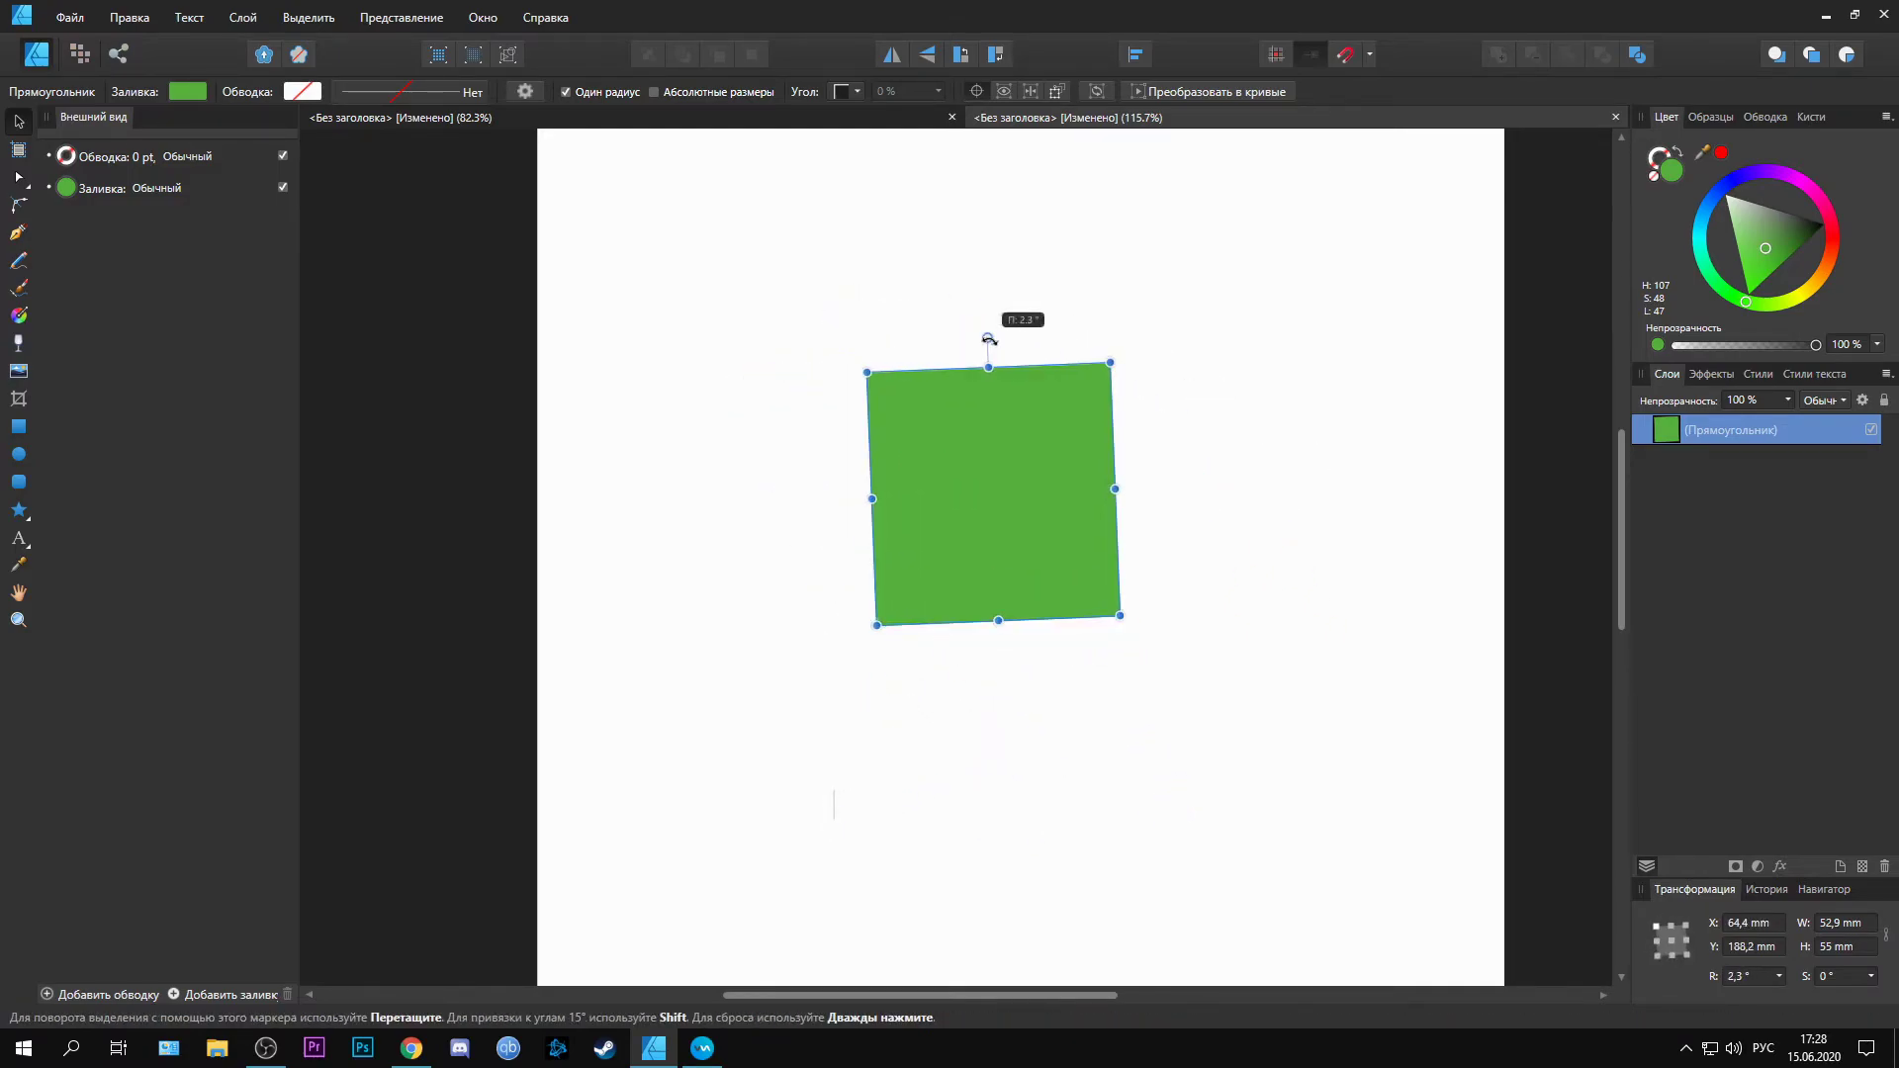
# Step: Hide the transform origin and rotate the green square to about -6°, and with the origin restored to its middle rotate it to about 1.4°
pyautogui.click(978, 92)
pyautogui.moveTo(989, 335)
pyautogui.mouseDown()
pyautogui.moveTo(1144, 479)
pyautogui.moveTo(990, 703)
pyautogui.moveTo(682, 610)
pyautogui.moveTo(712, 660)
pyautogui.moveTo(1009, 321)
pyautogui.mouseUp()
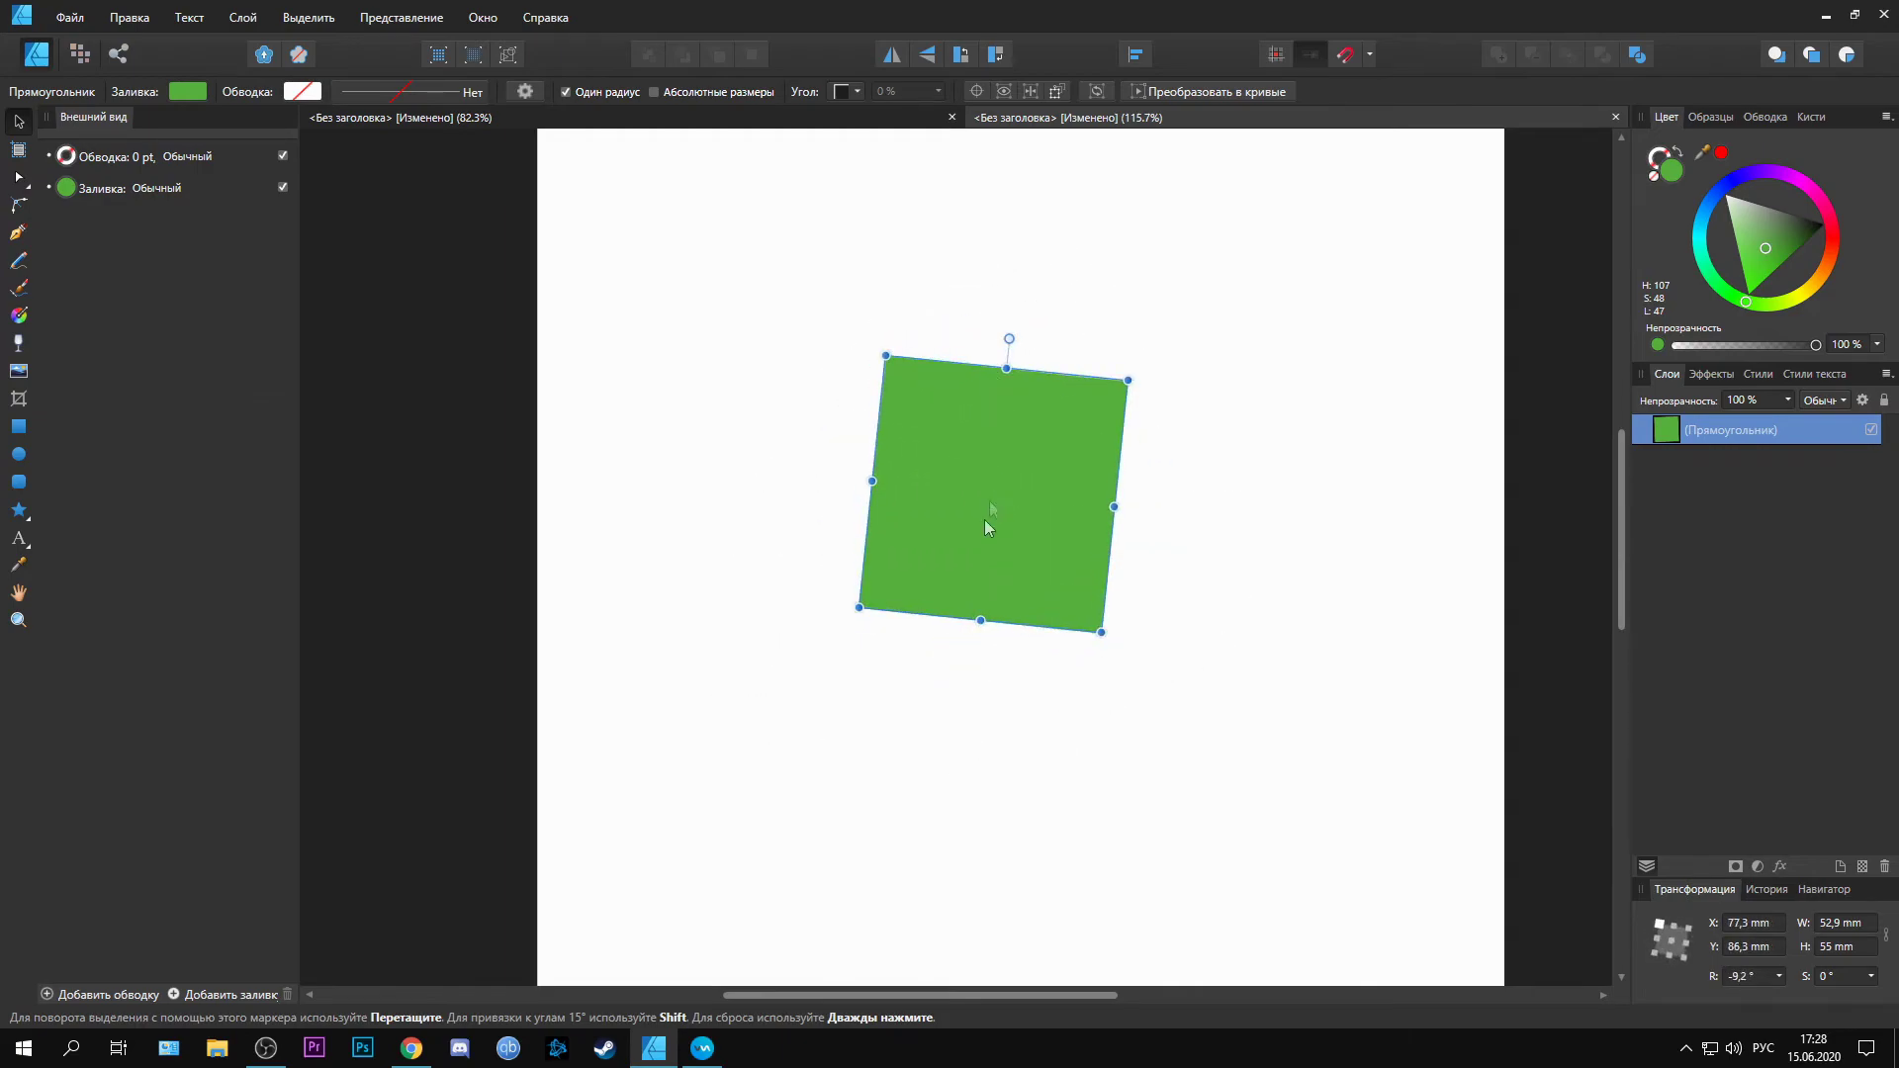
pyautogui.click(976, 90)
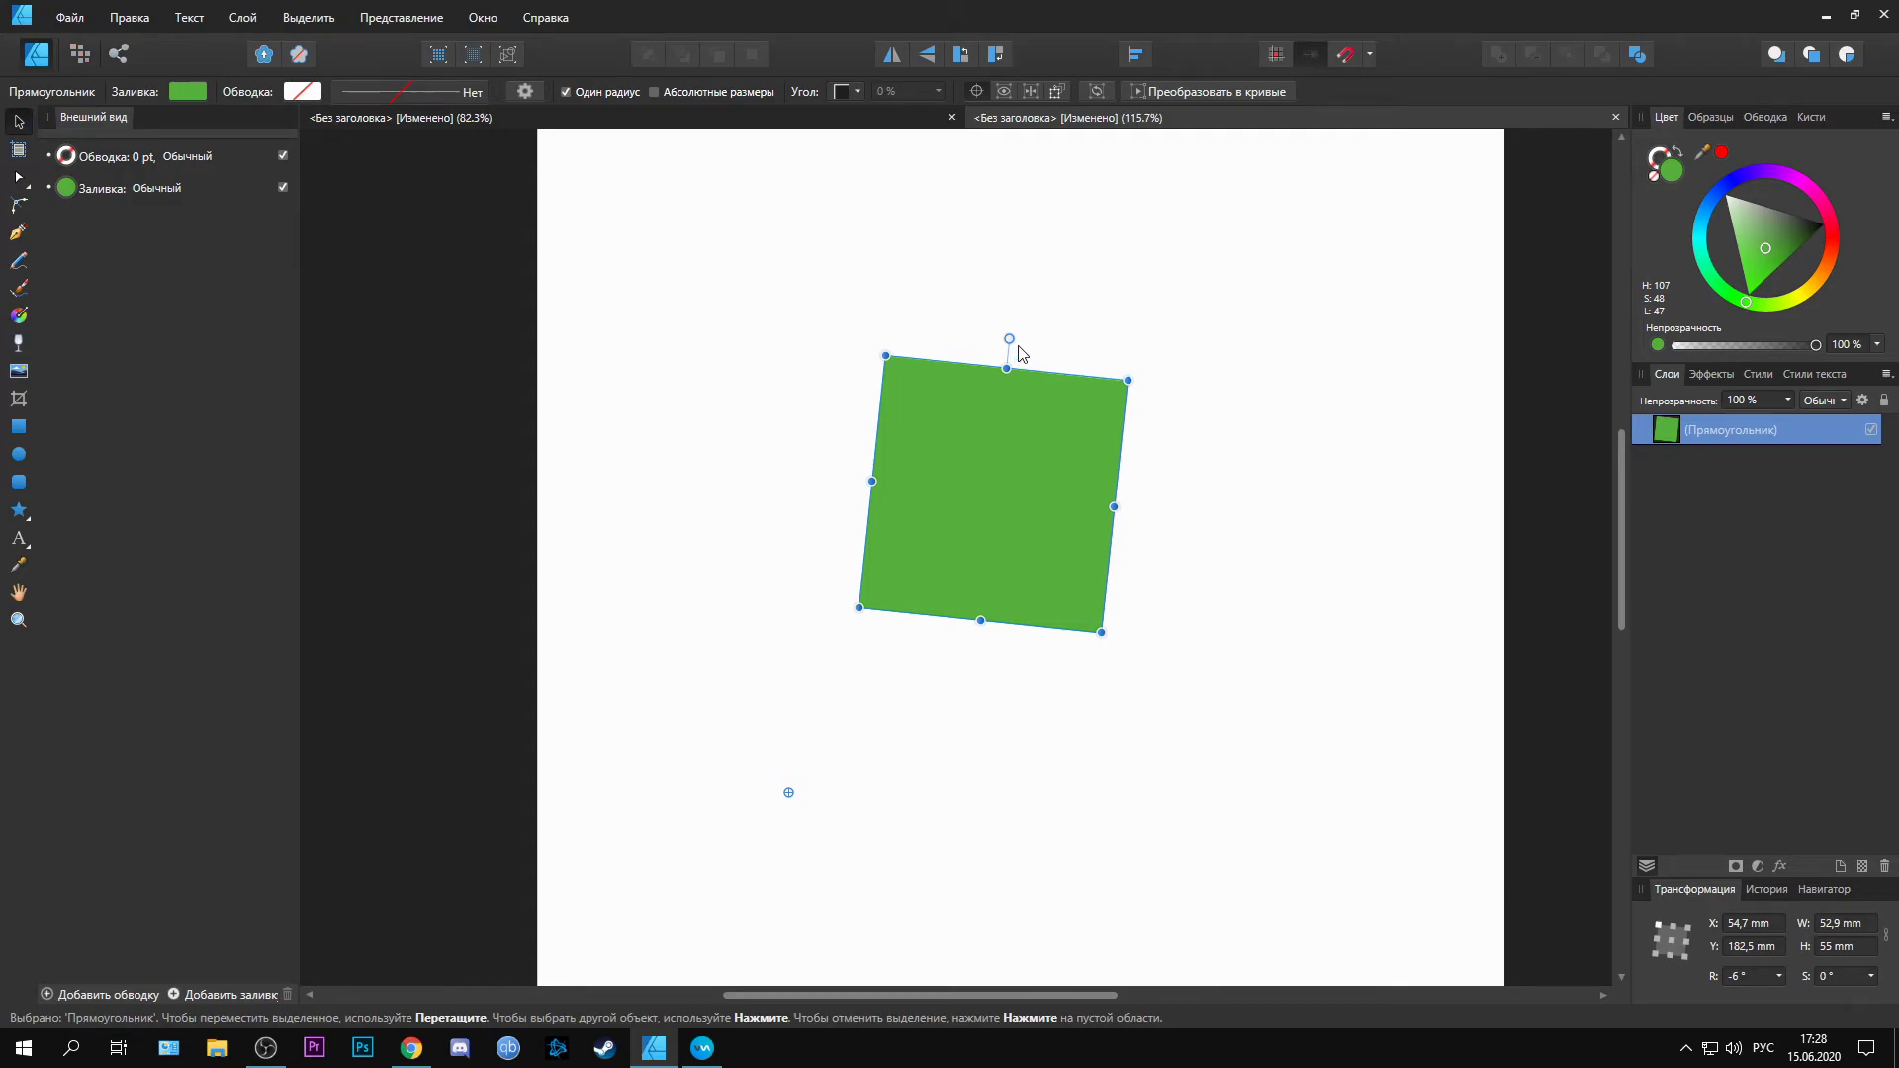
pyautogui.moveTo(786, 797); pyautogui.dragTo(993, 494)
pyautogui.moveTo(1013, 339); pyautogui.dragTo(979, 297)
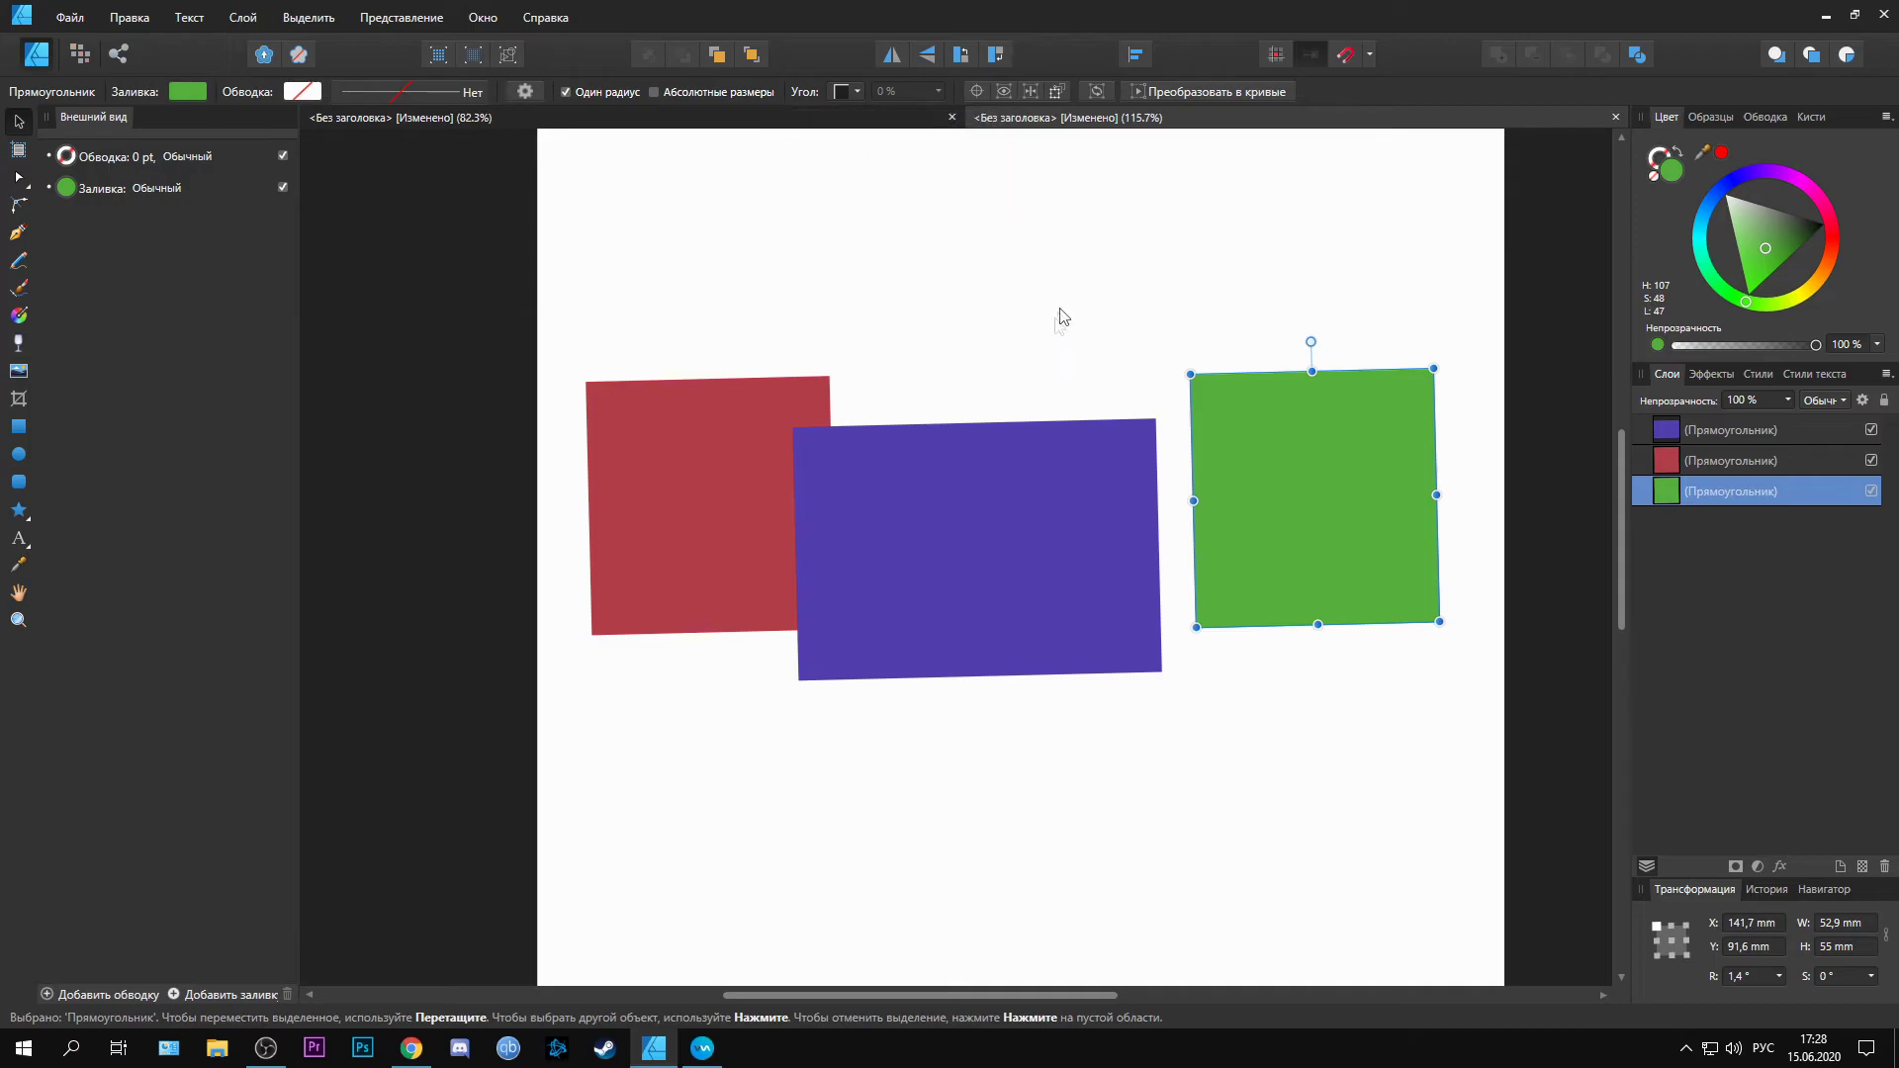
# Step: Move the red and blue rectangles together to the lower part of the page
pyautogui.click(720, 498)
pyautogui.keyDown('shift'); pyautogui.click(975, 589); pyautogui.keyUp('shift')
pyautogui.moveTo(976, 589); pyautogui.dragTo(987, 732)
pyautogui.click(1110, 553)
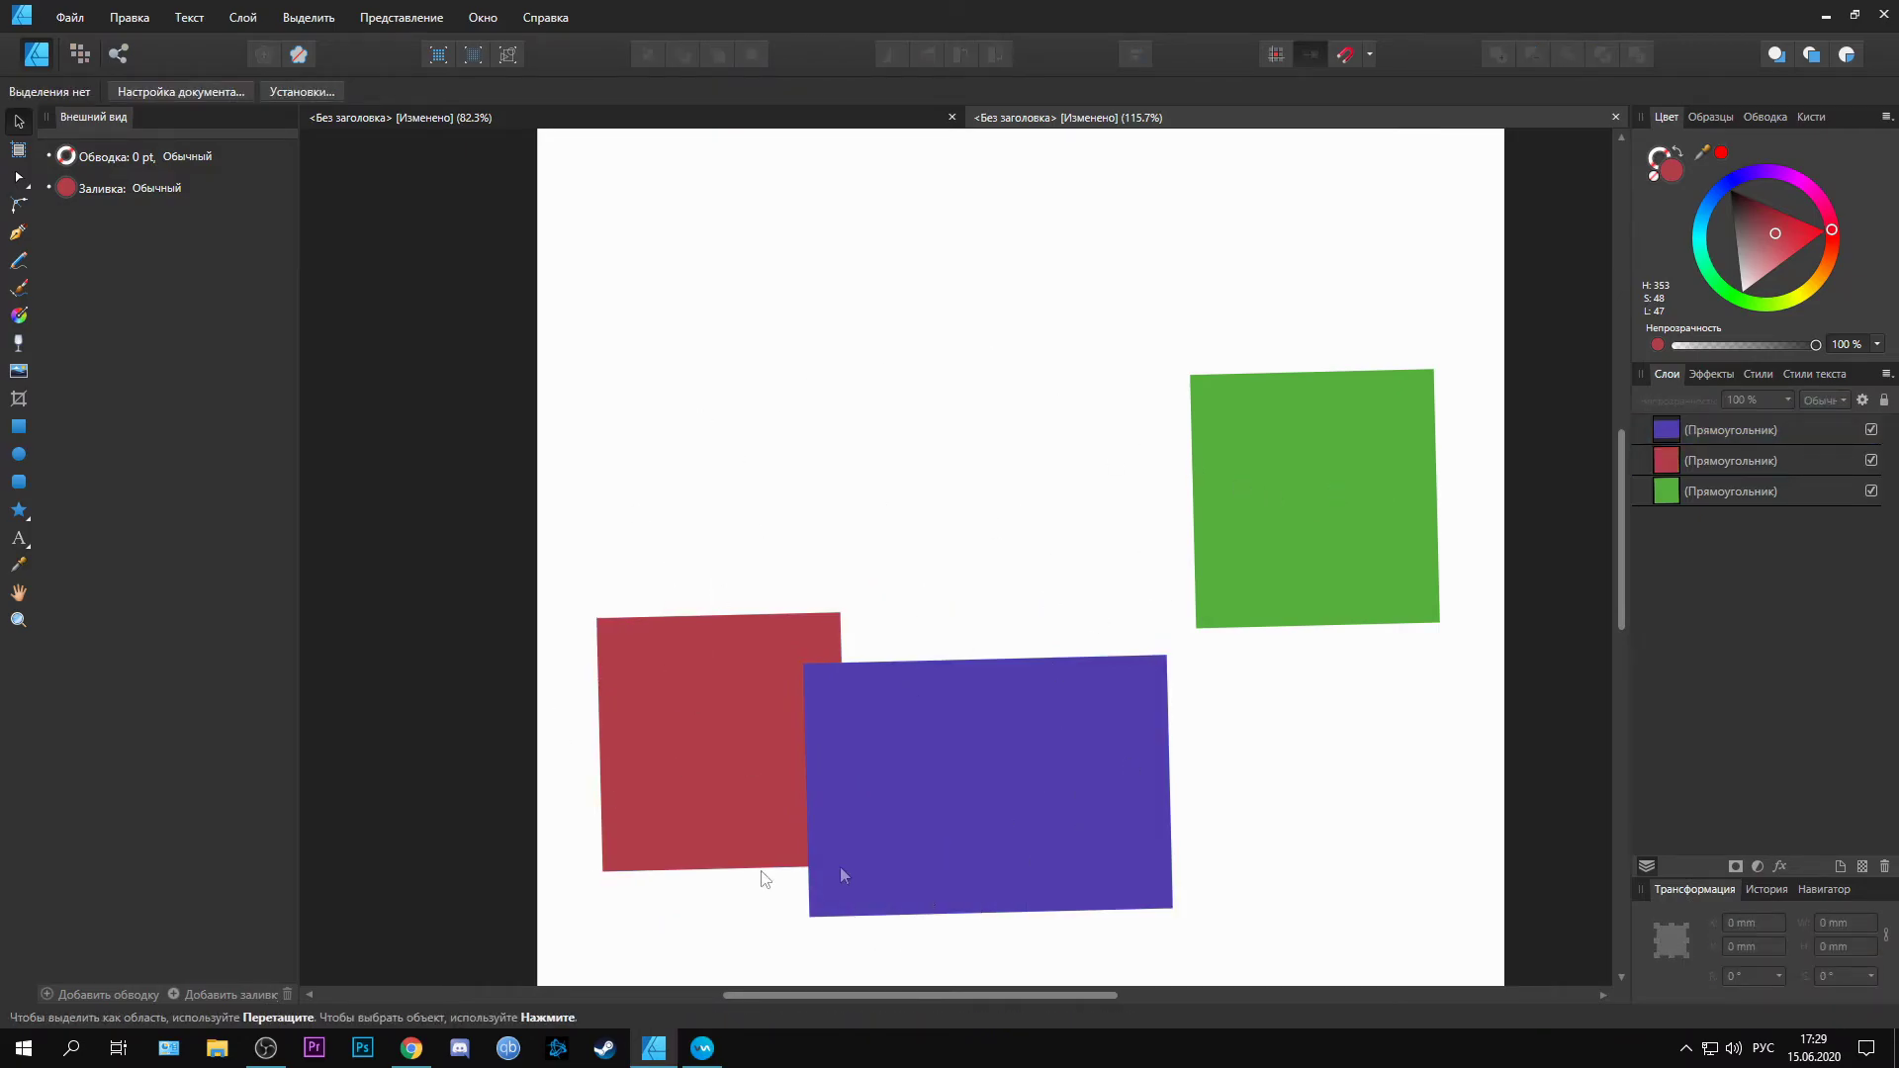
# Step: Move the green square behind the red and blue rectangles, and clear of them to about X 86.5 mm, Y 79.8 mm
pyautogui.moveTo(1279, 470); pyautogui.dragTo(930, 585)
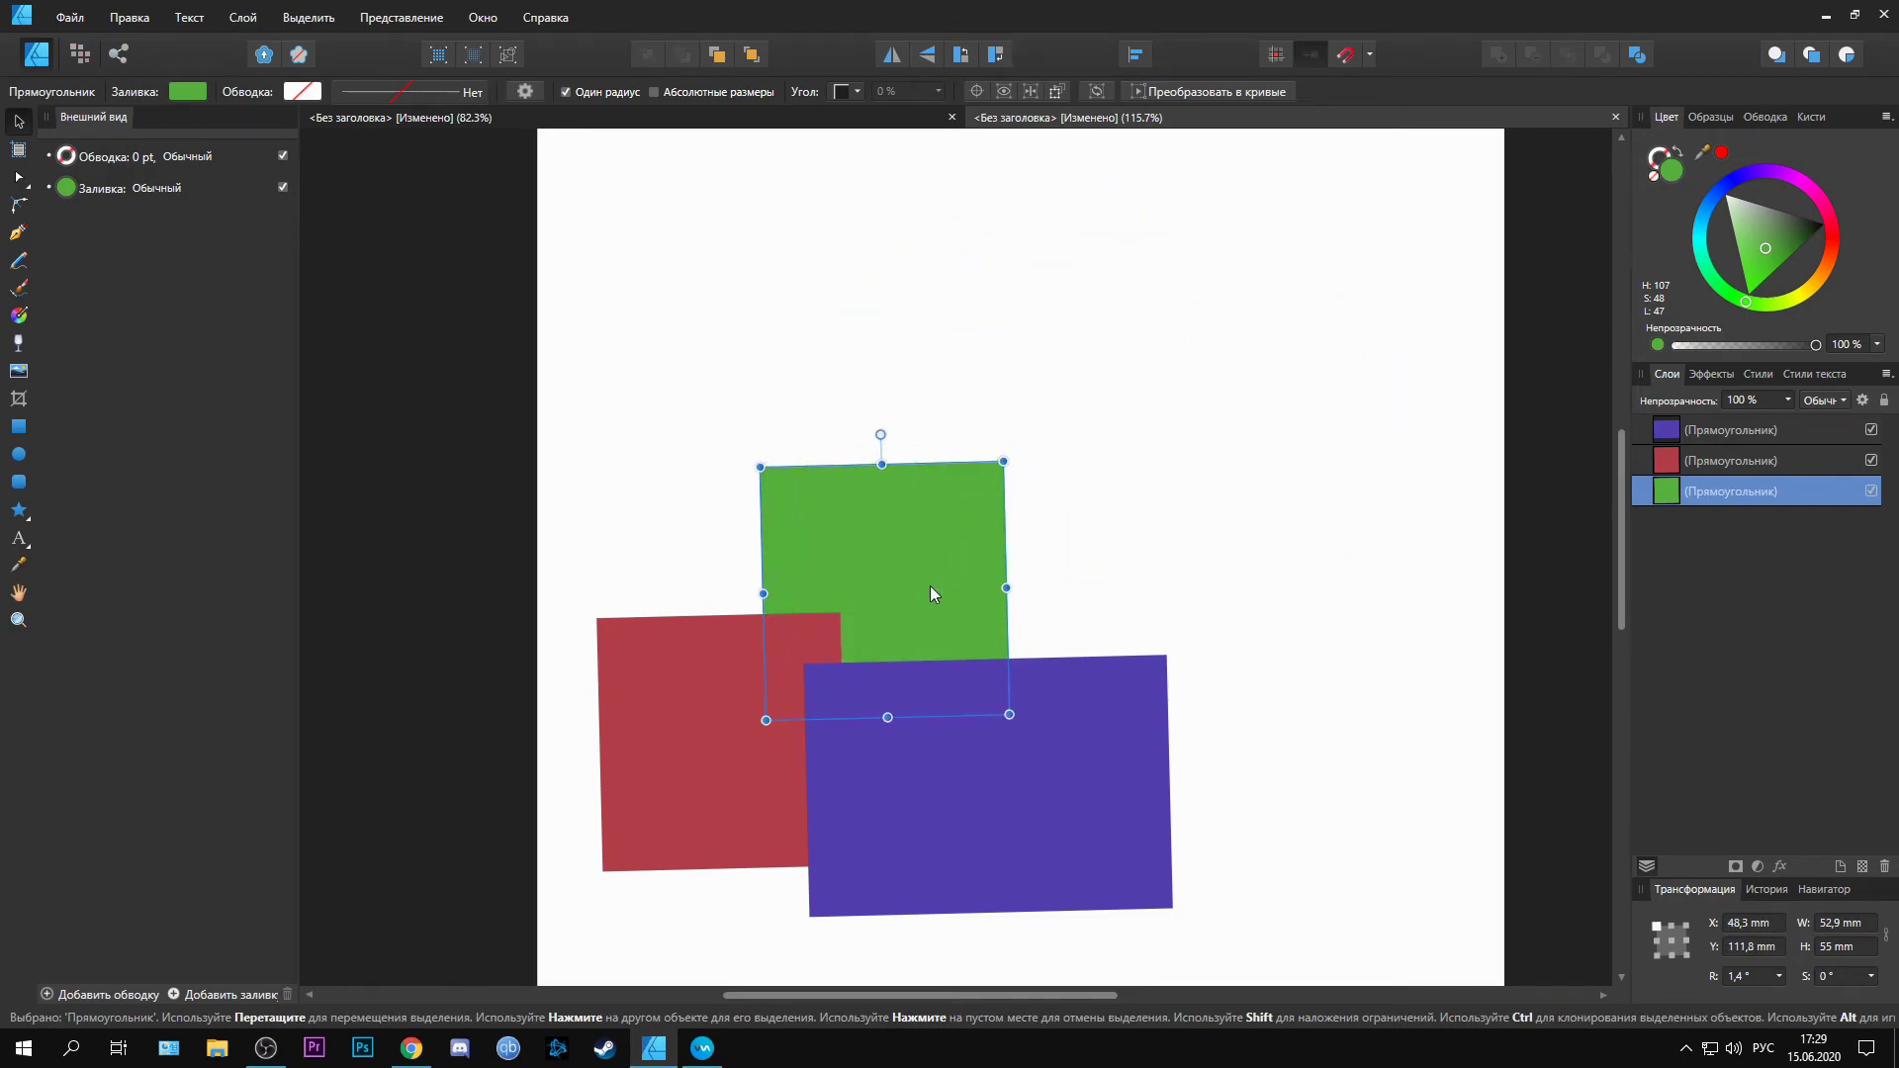
pyautogui.moveTo(886, 658); pyautogui.dragTo(958, 512)
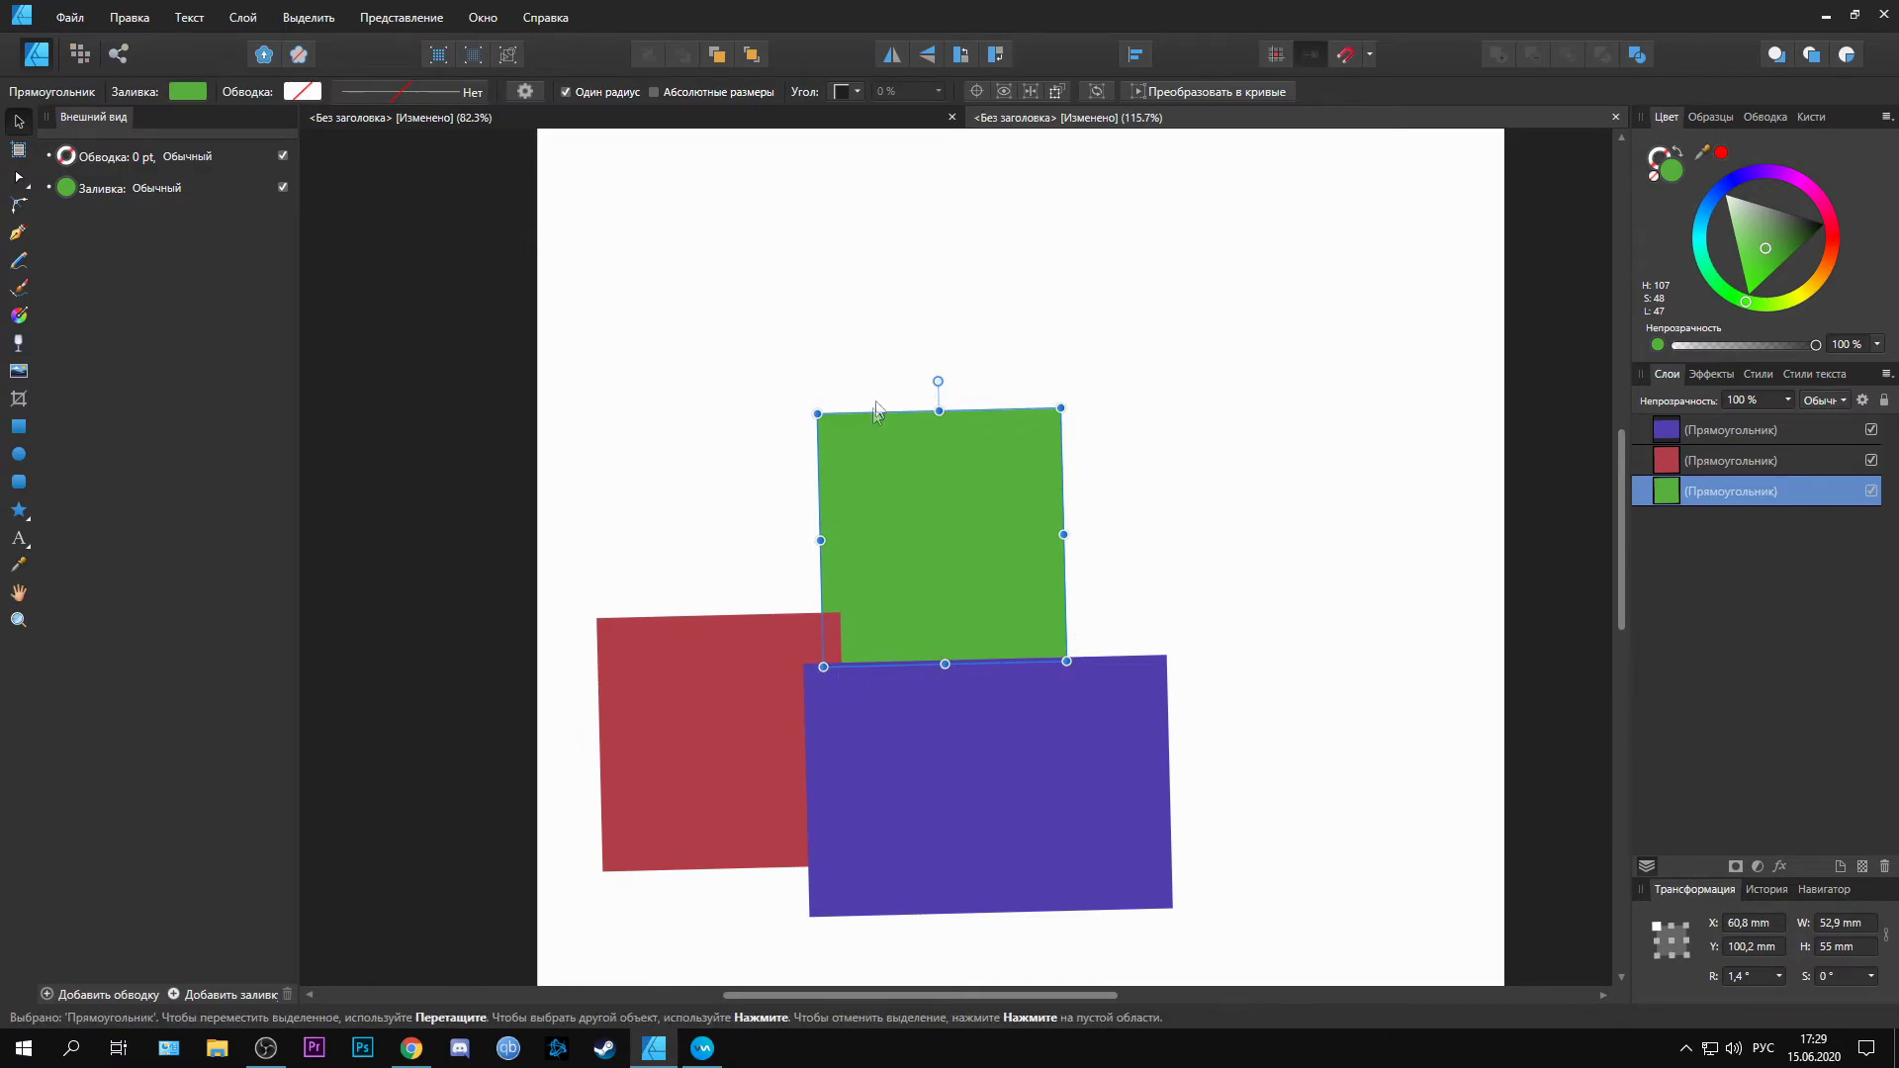
pyautogui.moveTo(975, 592); pyautogui.dragTo(1081, 399)
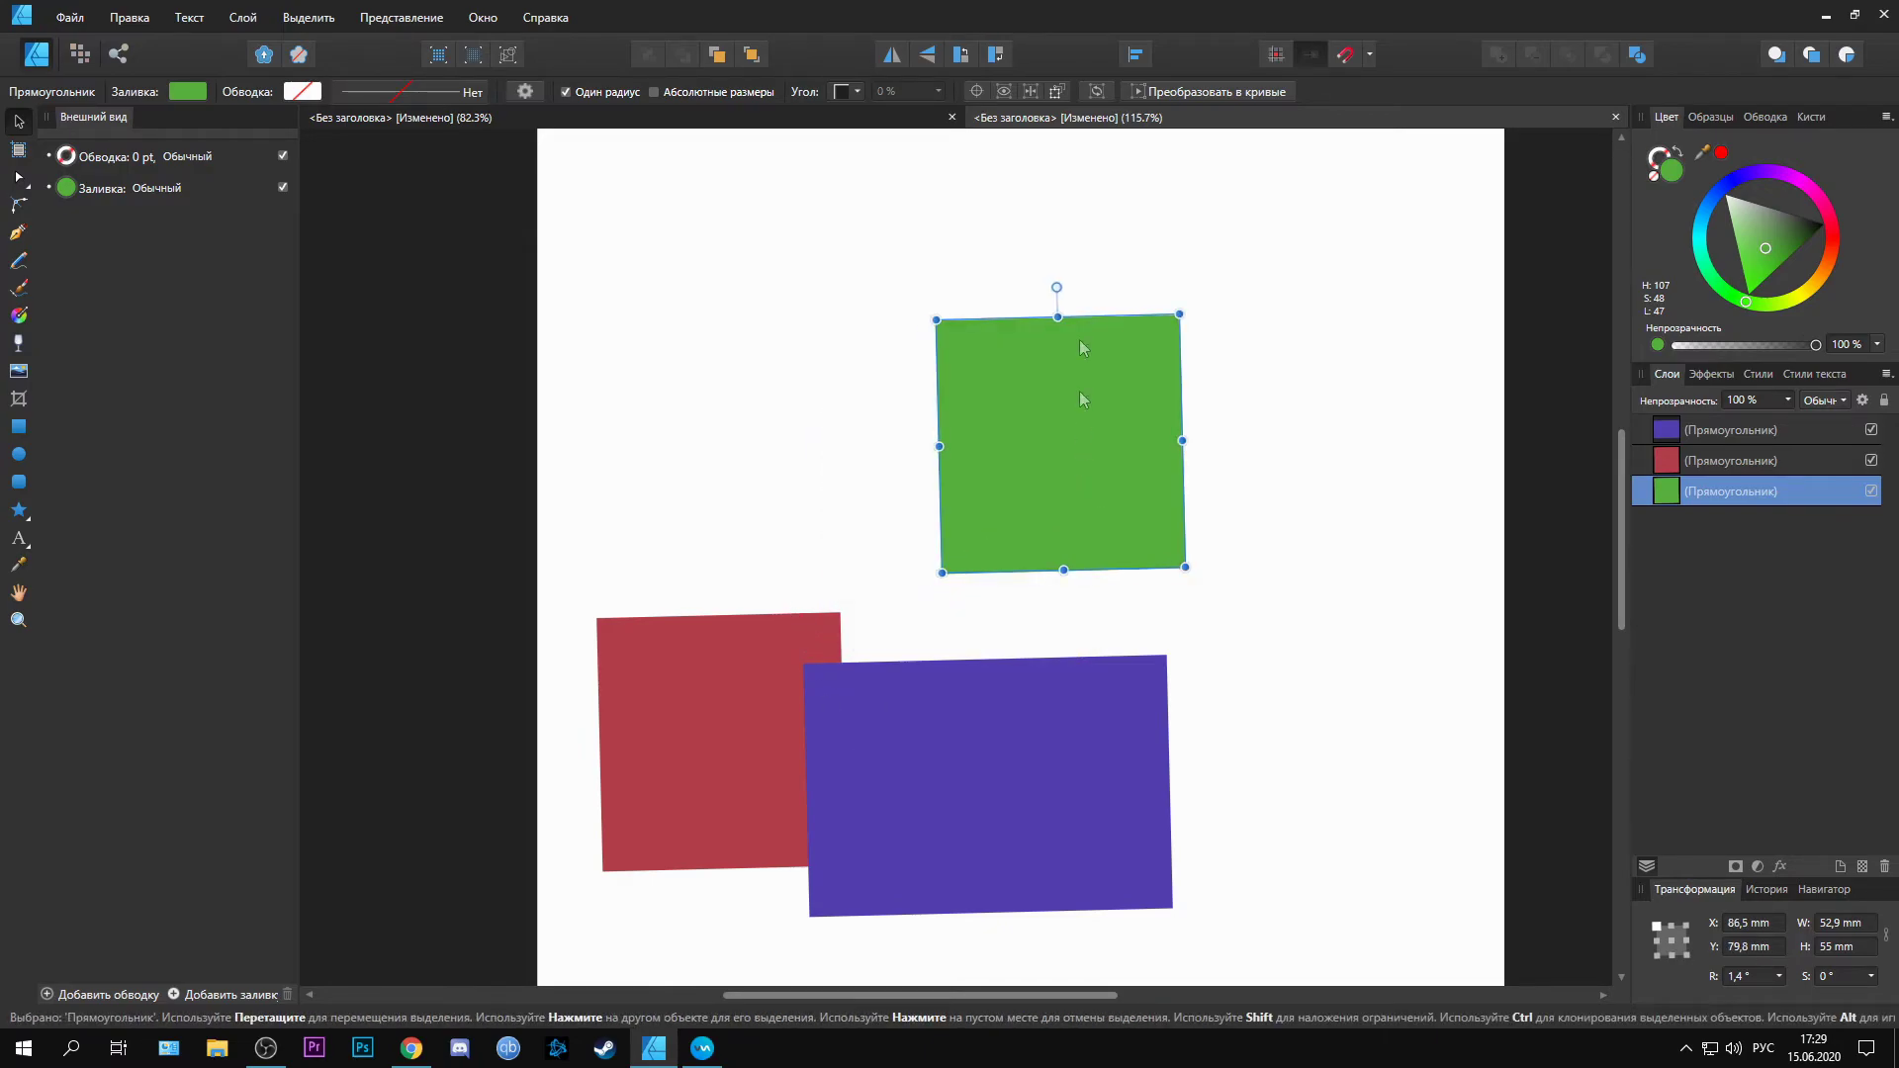
# Step: Turn on hiding the selection while dragging, and move the green square behind the other shapes and back to about X 81.6 mm, Y 86 mm
pyautogui.click(1003, 92)
pyautogui.moveTo(1025, 413); pyautogui.dragTo(845, 523)
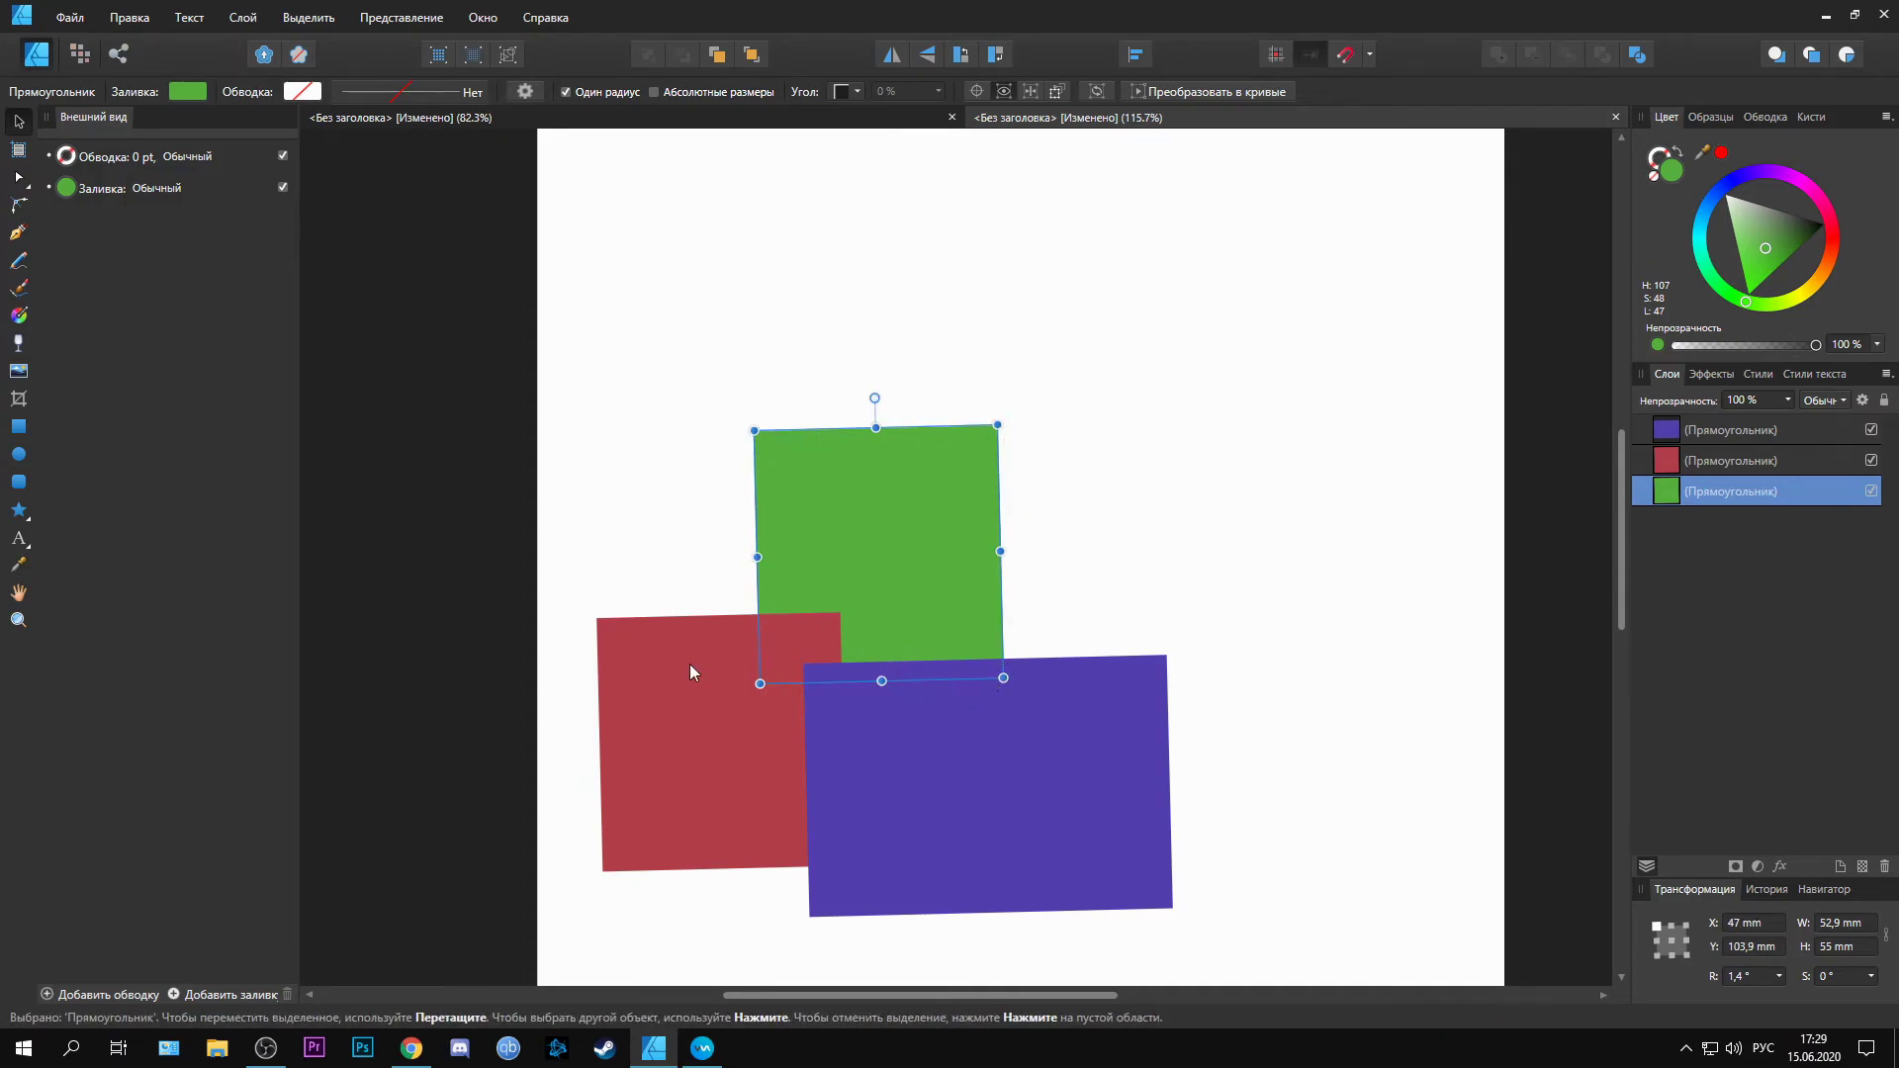
pyautogui.moveTo(912, 516); pyautogui.dragTo(1087, 433)
pyautogui.click(1269, 414)
pyautogui.click(1118, 405)
pyautogui.click(1269, 398)
# Step: Show the green square's alignment handles and use them to align its top edge with the red square's top edge
pyautogui.click(1084, 431)
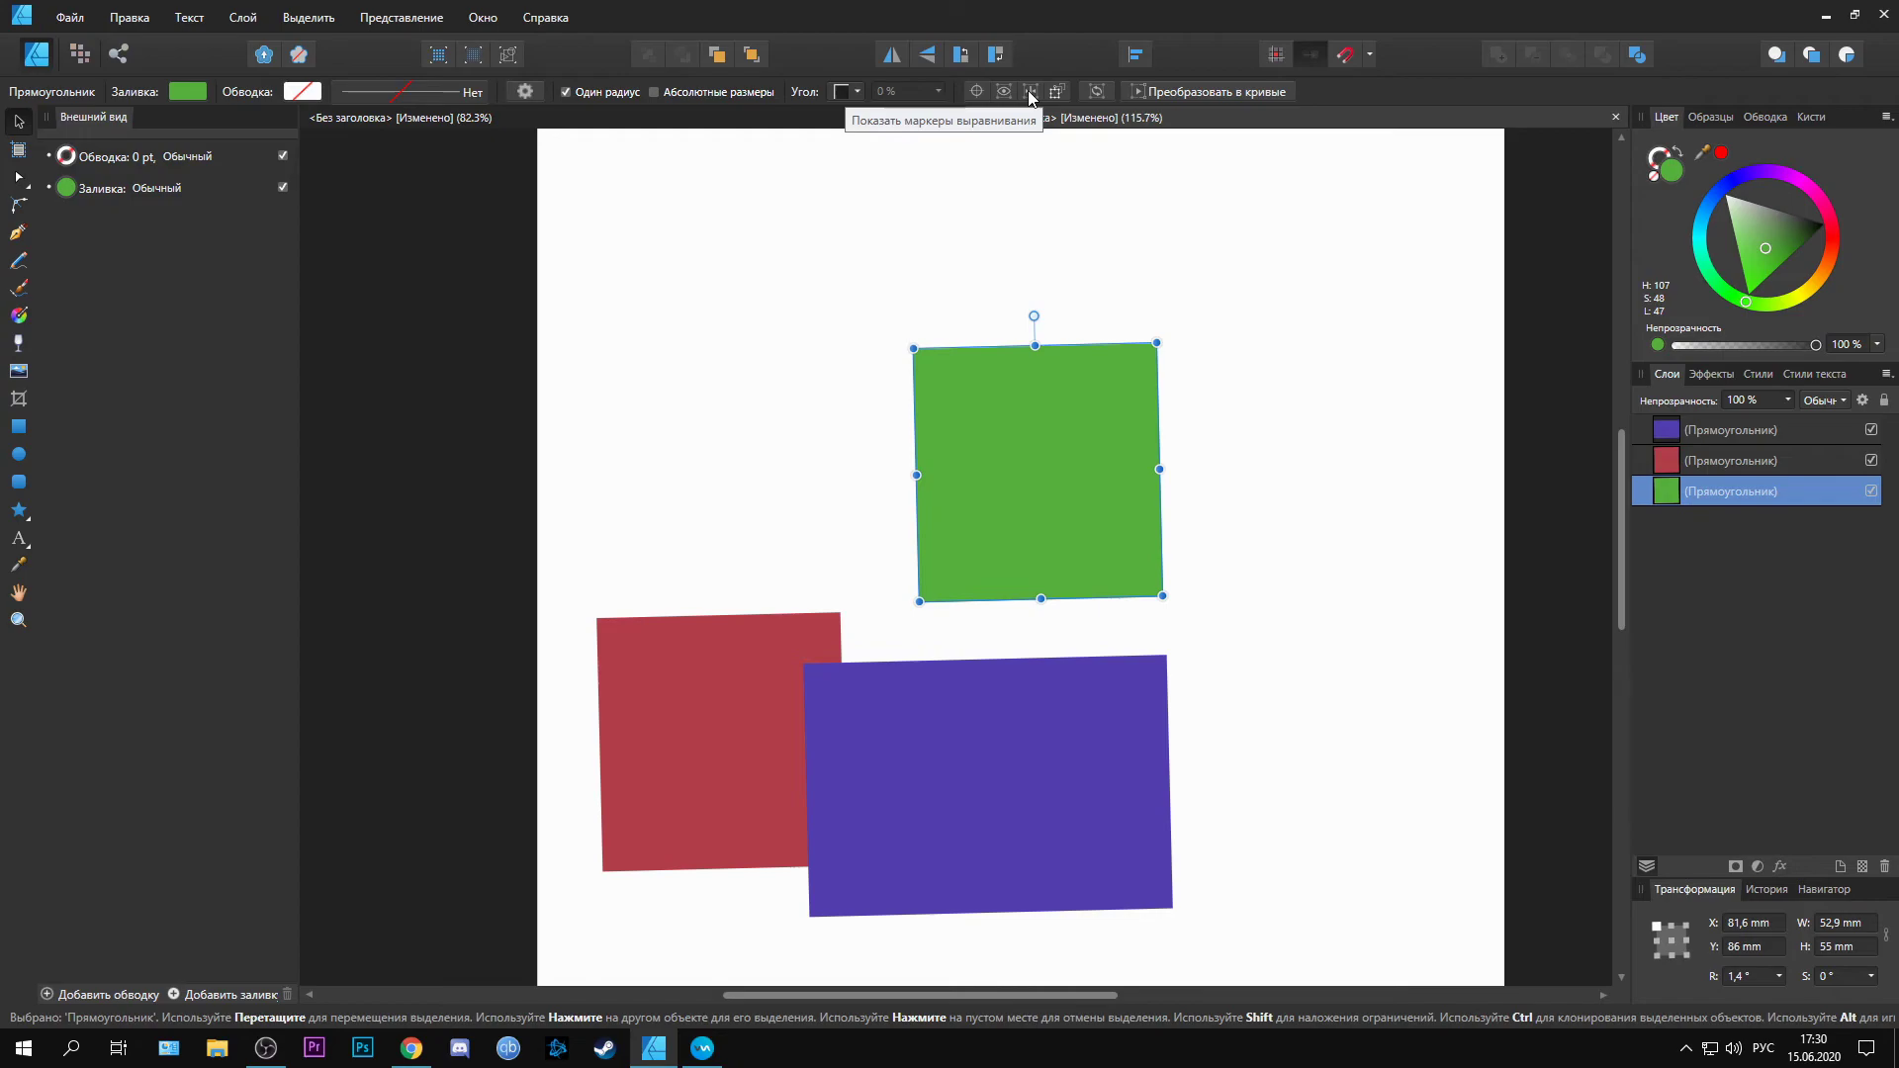
pyautogui.click(1029, 92)
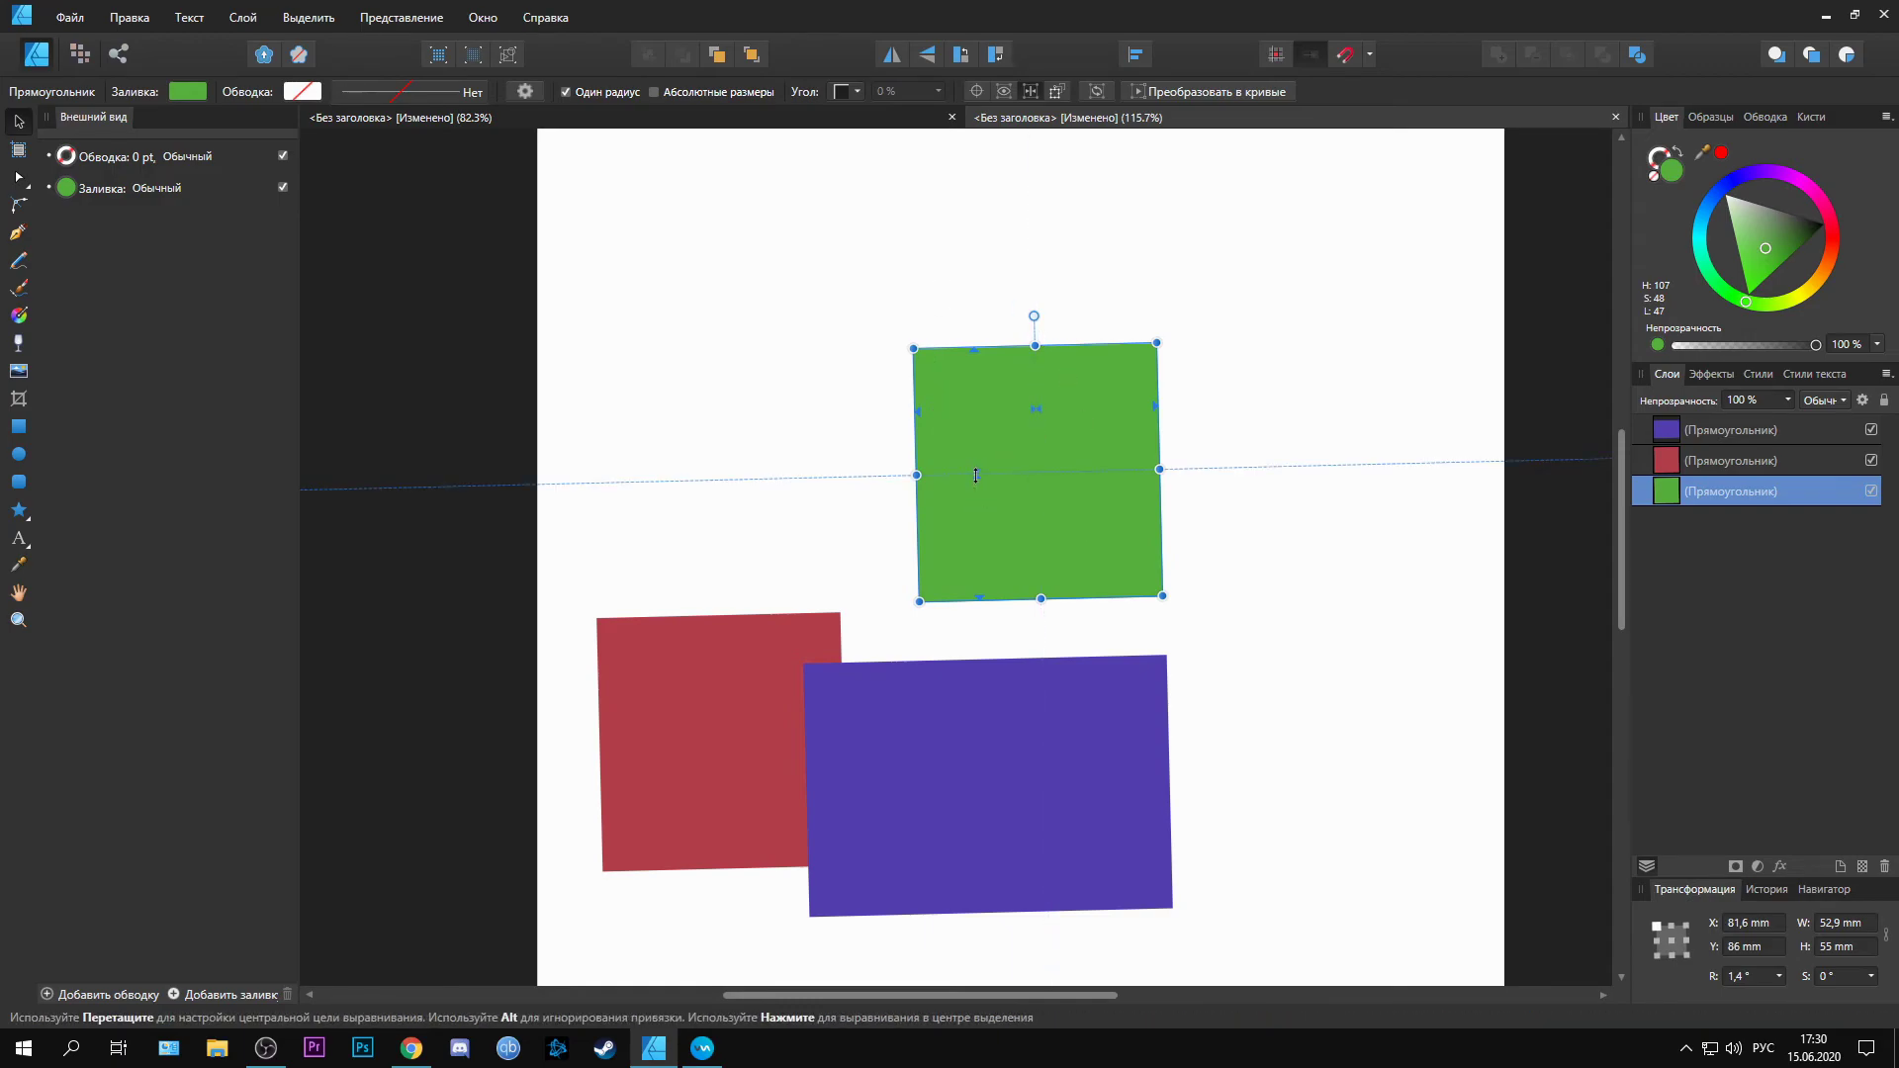
pyautogui.moveTo(977, 475)
pyautogui.mouseDown()
pyautogui.moveTo(977, 595)
pyautogui.moveTo(977, 328)
pyautogui.moveTo(974, 568)
pyautogui.moveTo(979, 441)
pyautogui.moveTo(993, 611)
pyautogui.mouseUp()
pyautogui.moveTo(979, 485); pyautogui.dragTo(977, 610)
pyautogui.moveTo(1157, 691); pyautogui.dragTo(1159, 671)
pyautogui.moveTo(972, 618)
pyautogui.mouseDown()
pyautogui.moveTo(979, 466)
pyautogui.moveTo(970, 614)
pyautogui.mouseUp()
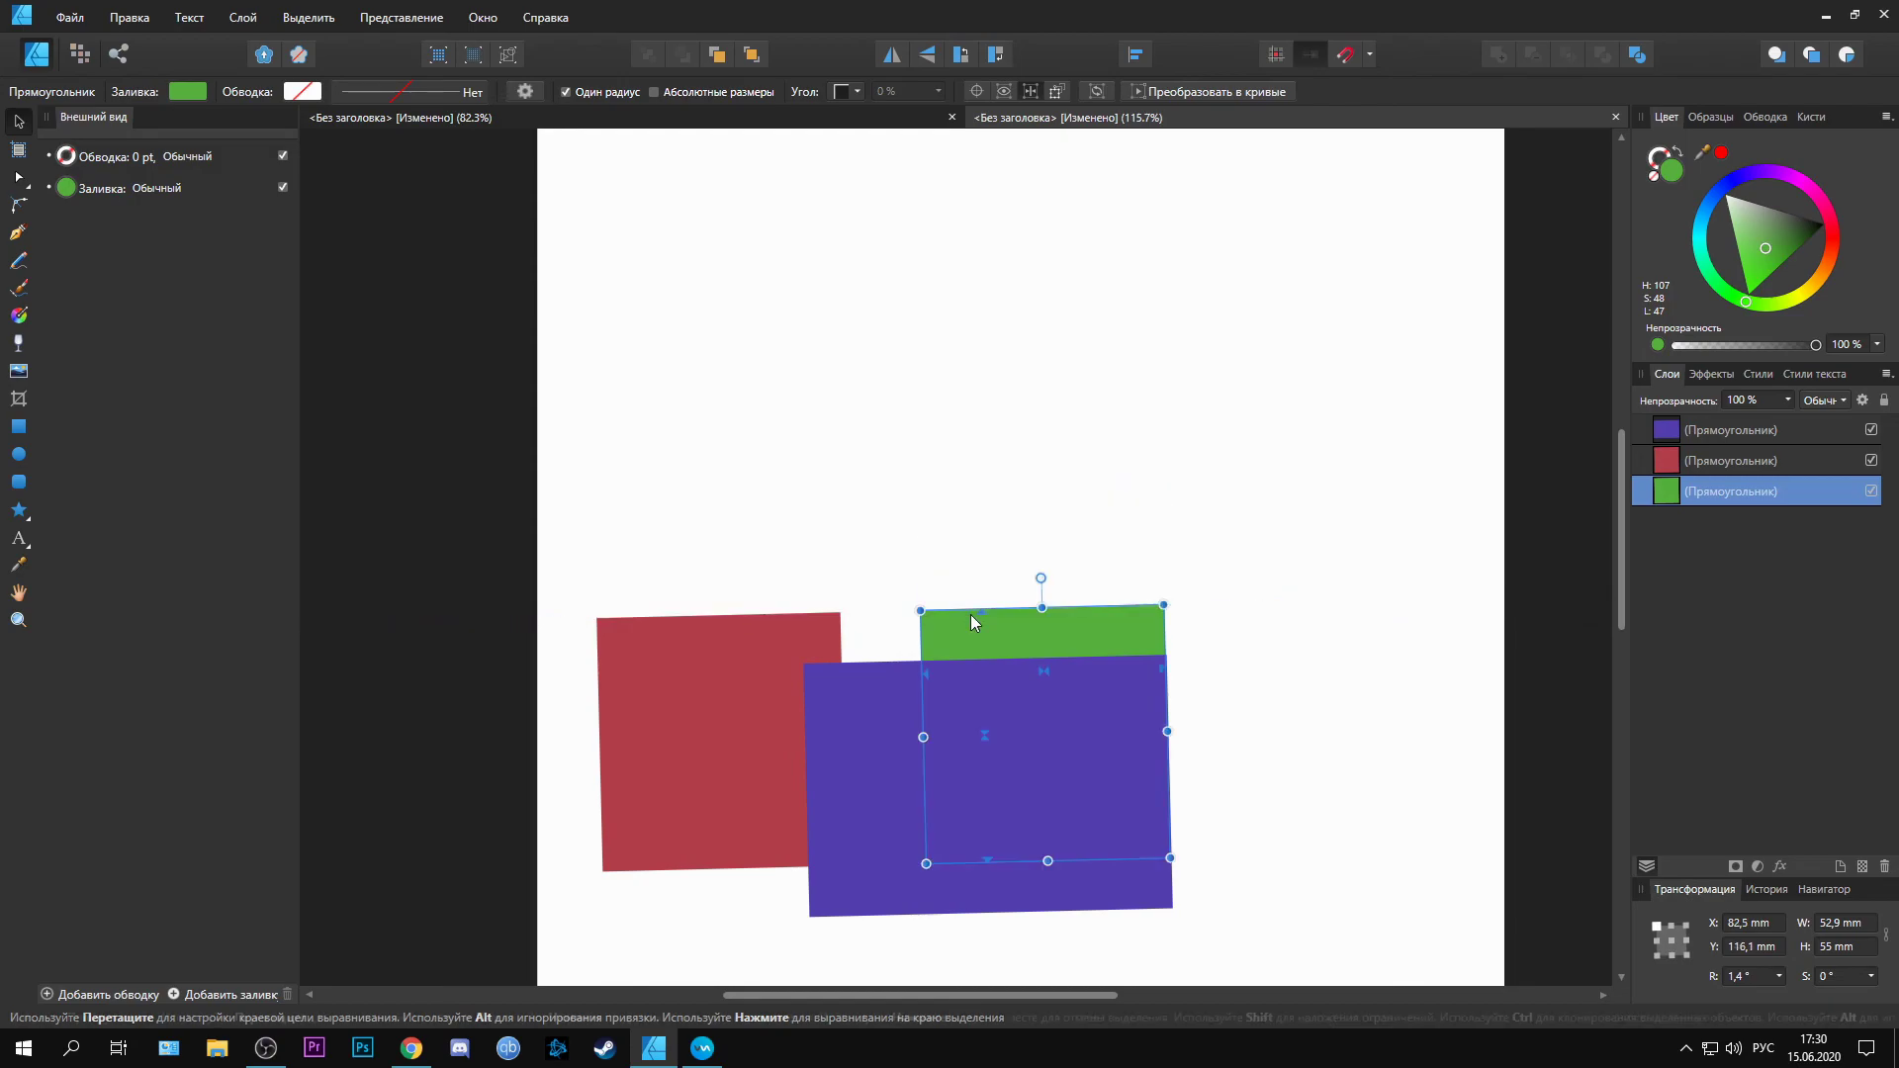
pyautogui.click(1019, 431)
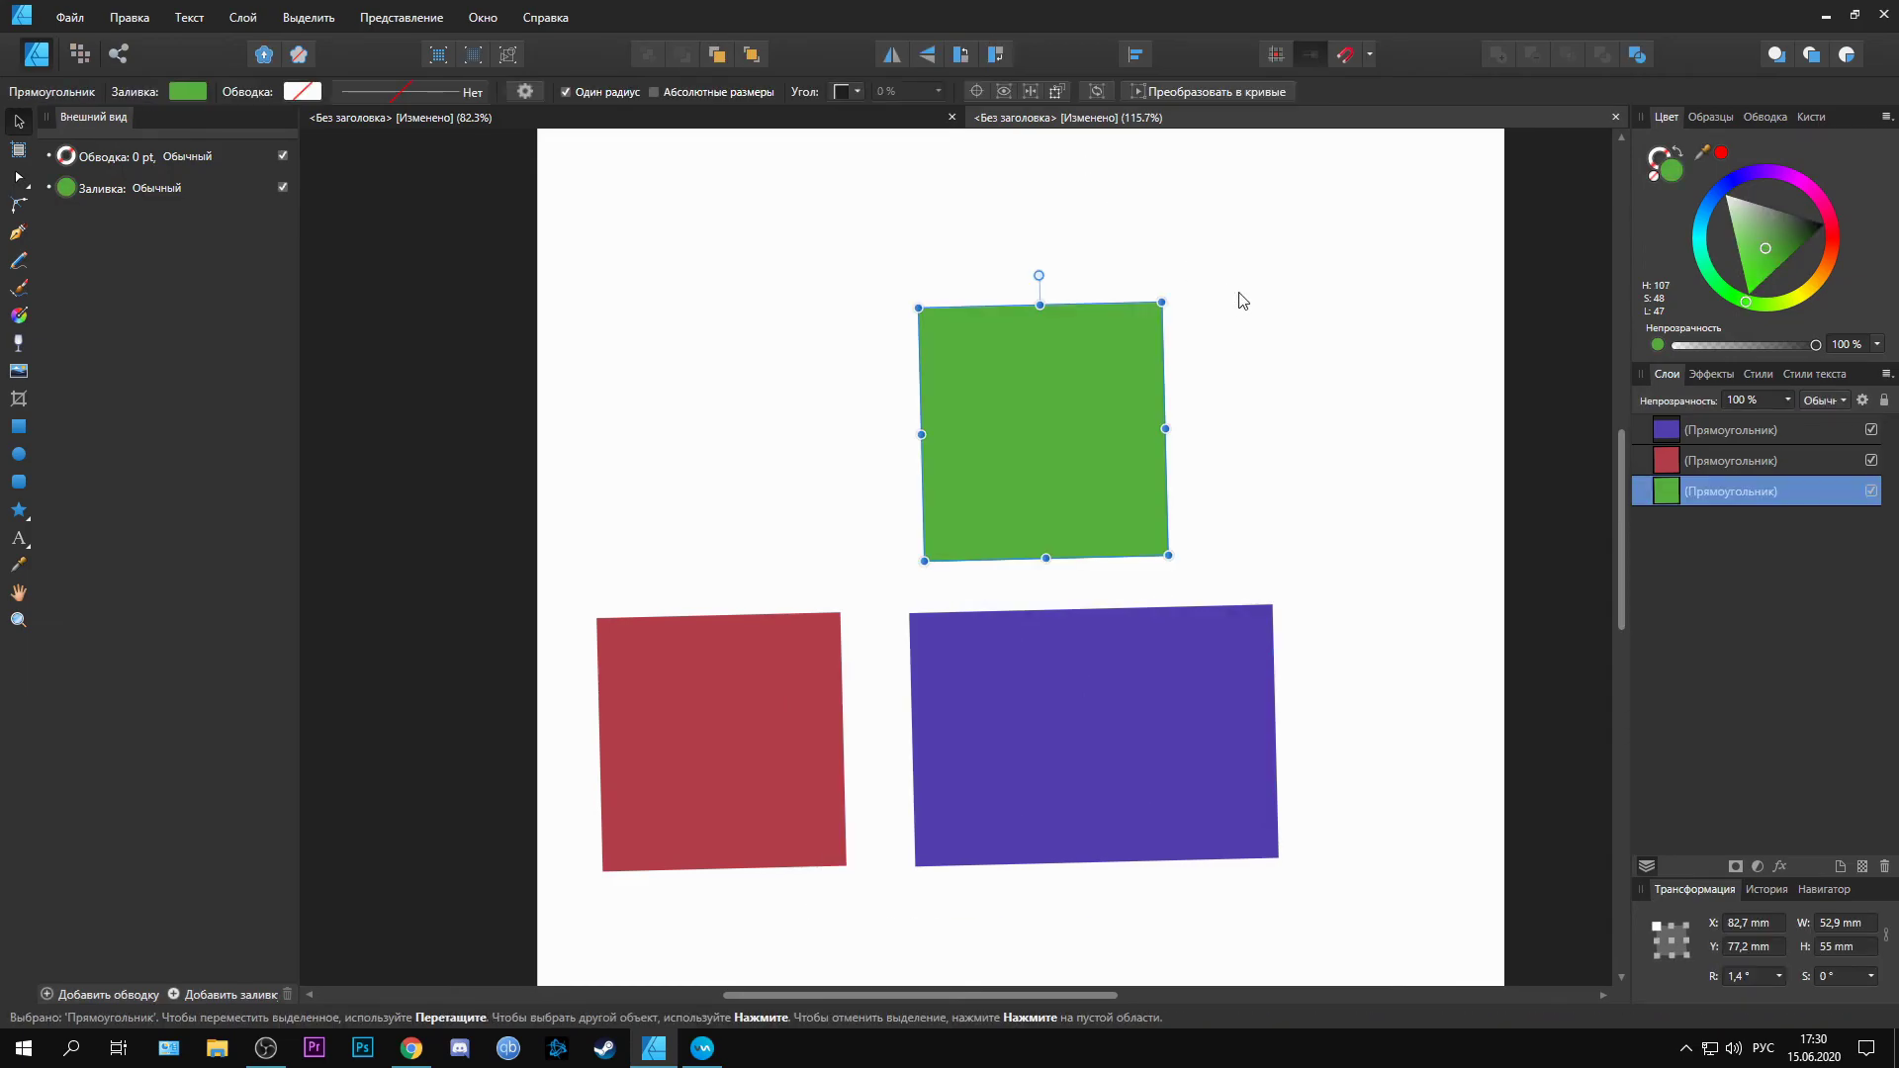
# Step: Move the blue rectangle directly beneath the green square and the red square up beside it so the shapes touch or overlap
pyautogui.click(1242, 300)
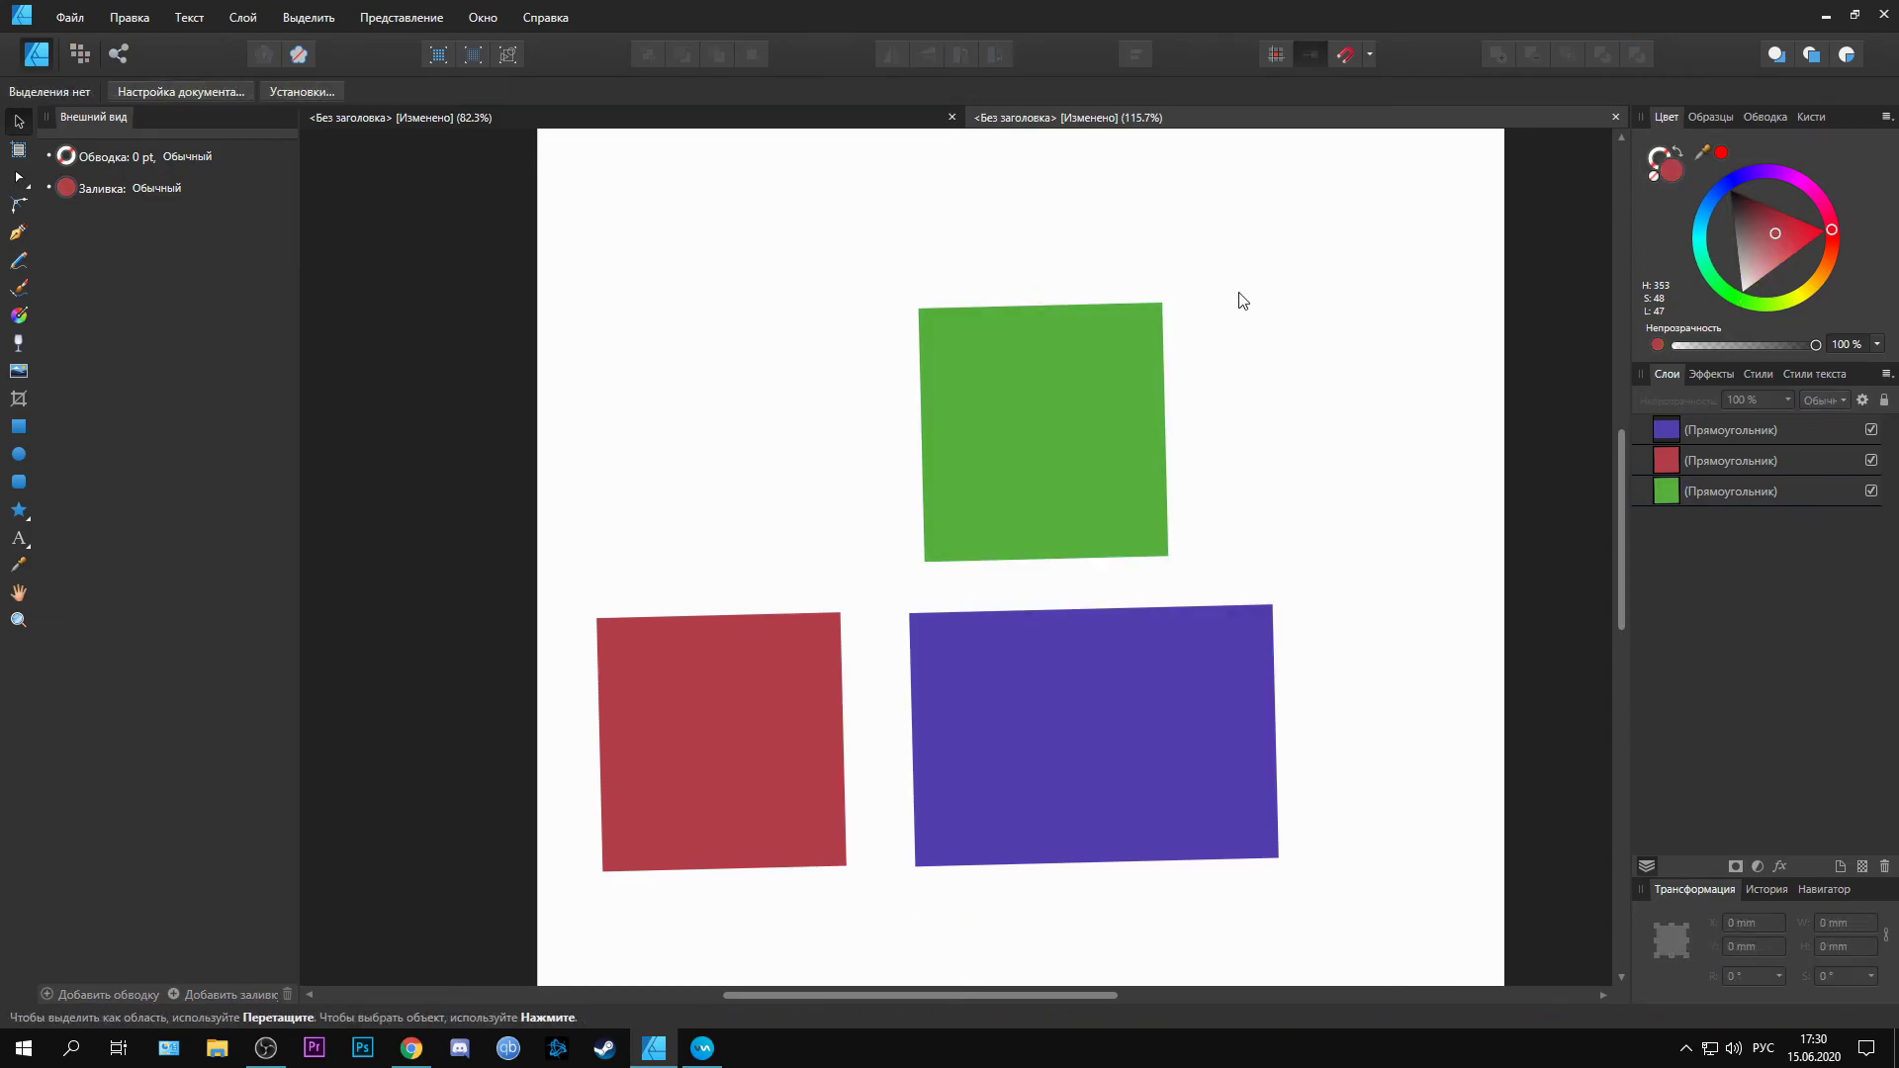
pyautogui.click(1161, 386)
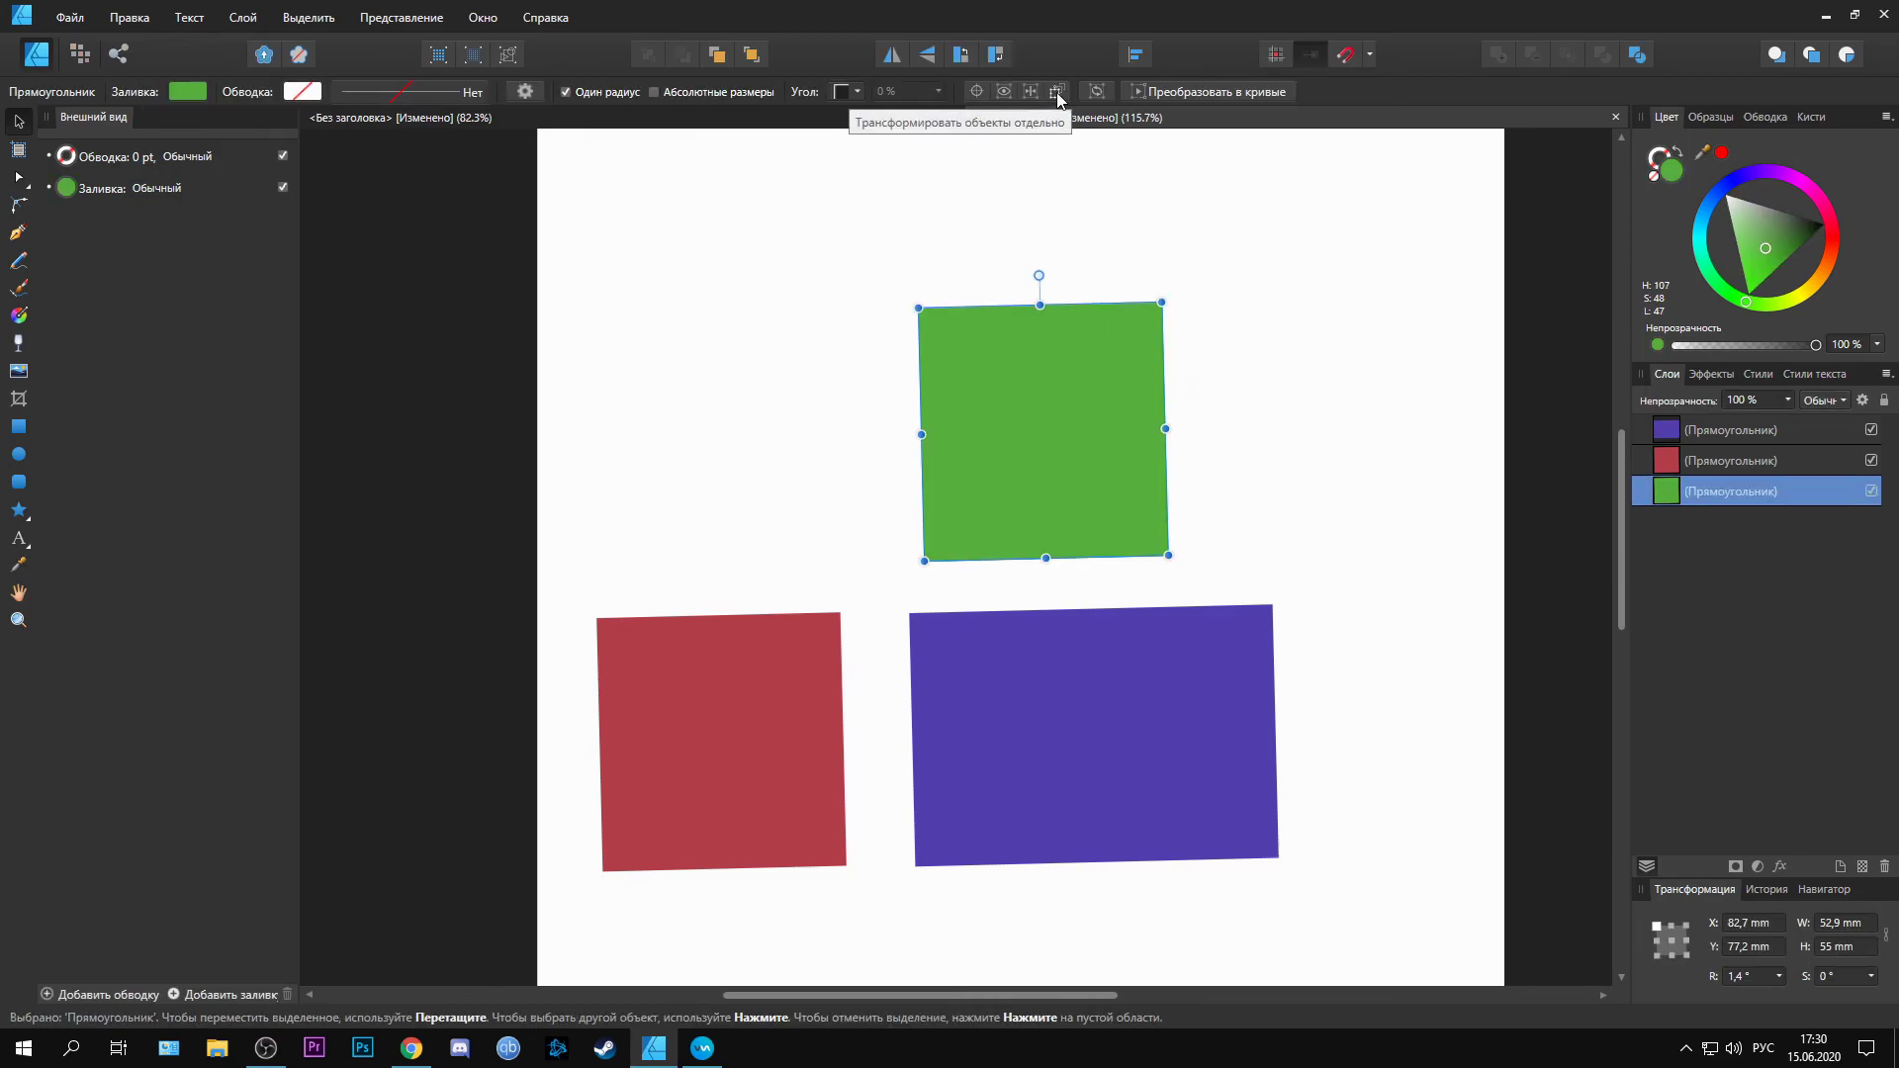
pyautogui.click(1229, 290)
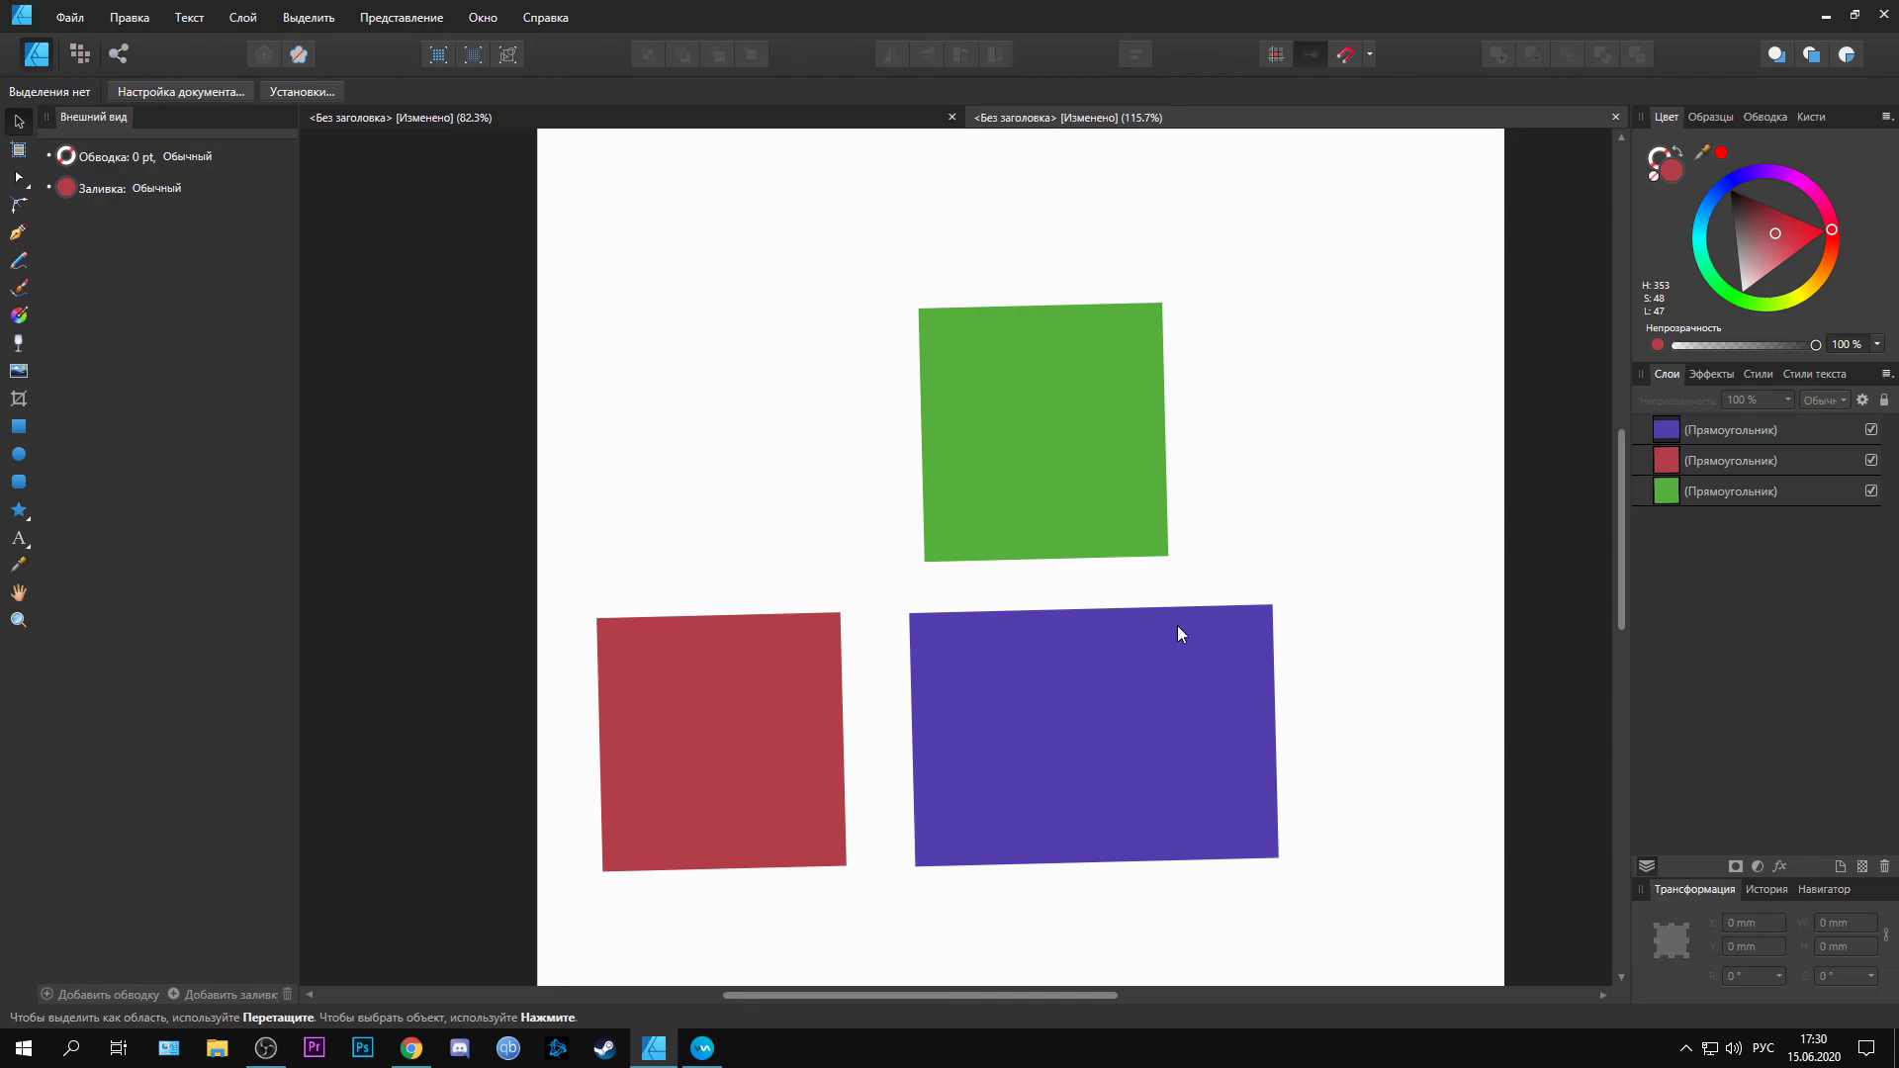
pyautogui.moveTo(1128, 648); pyautogui.dragTo(1084, 601)
pyautogui.moveTo(761, 684); pyautogui.dragTo(842, 470)
pyautogui.click(876, 368)
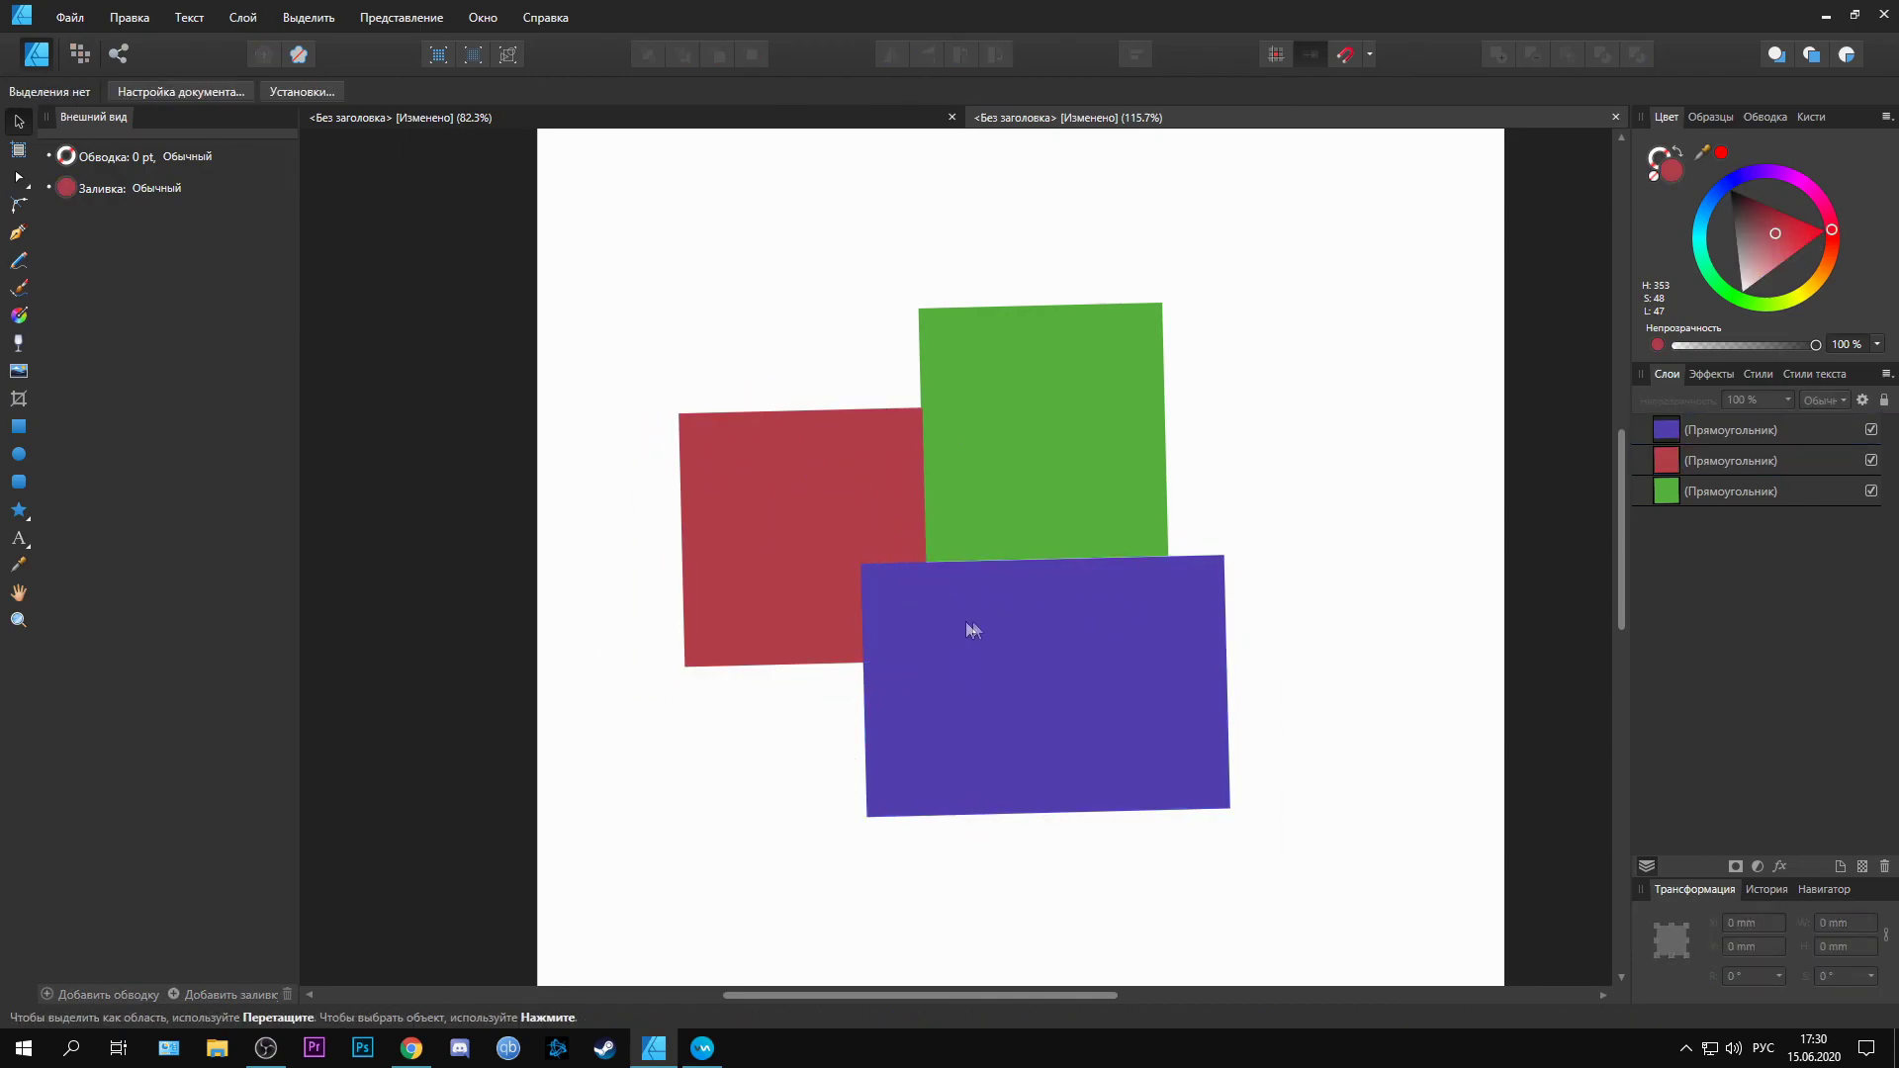
# Step: Select all three shapes, scale them together to about 104.1 mm by 94.1 mm, and undo the scaling
pyautogui.click(939, 643)
pyautogui.keyDown('shift'); pyautogui.click(791, 514); pyautogui.keyUp('shift')
pyautogui.keyDown('shift'); pyautogui.click(1019, 337); pyautogui.keyUp('shift')
pyautogui.moveTo(1204, 307)
pyautogui.mouseDown()
pyautogui.moveTo(1076, 521)
pyautogui.moveTo(1306, 297)
pyautogui.moveTo(1127, 296)
pyautogui.moveTo(1200, 555)
pyautogui.moveTo(1195, 240)
pyautogui.moveTo(851, 466)
pyautogui.moveTo(1302, 425)
pyautogui.moveTo(1137, 283)
pyautogui.moveTo(1254, 488)
pyautogui.moveTo(1229, 302)
pyautogui.mouseUp()
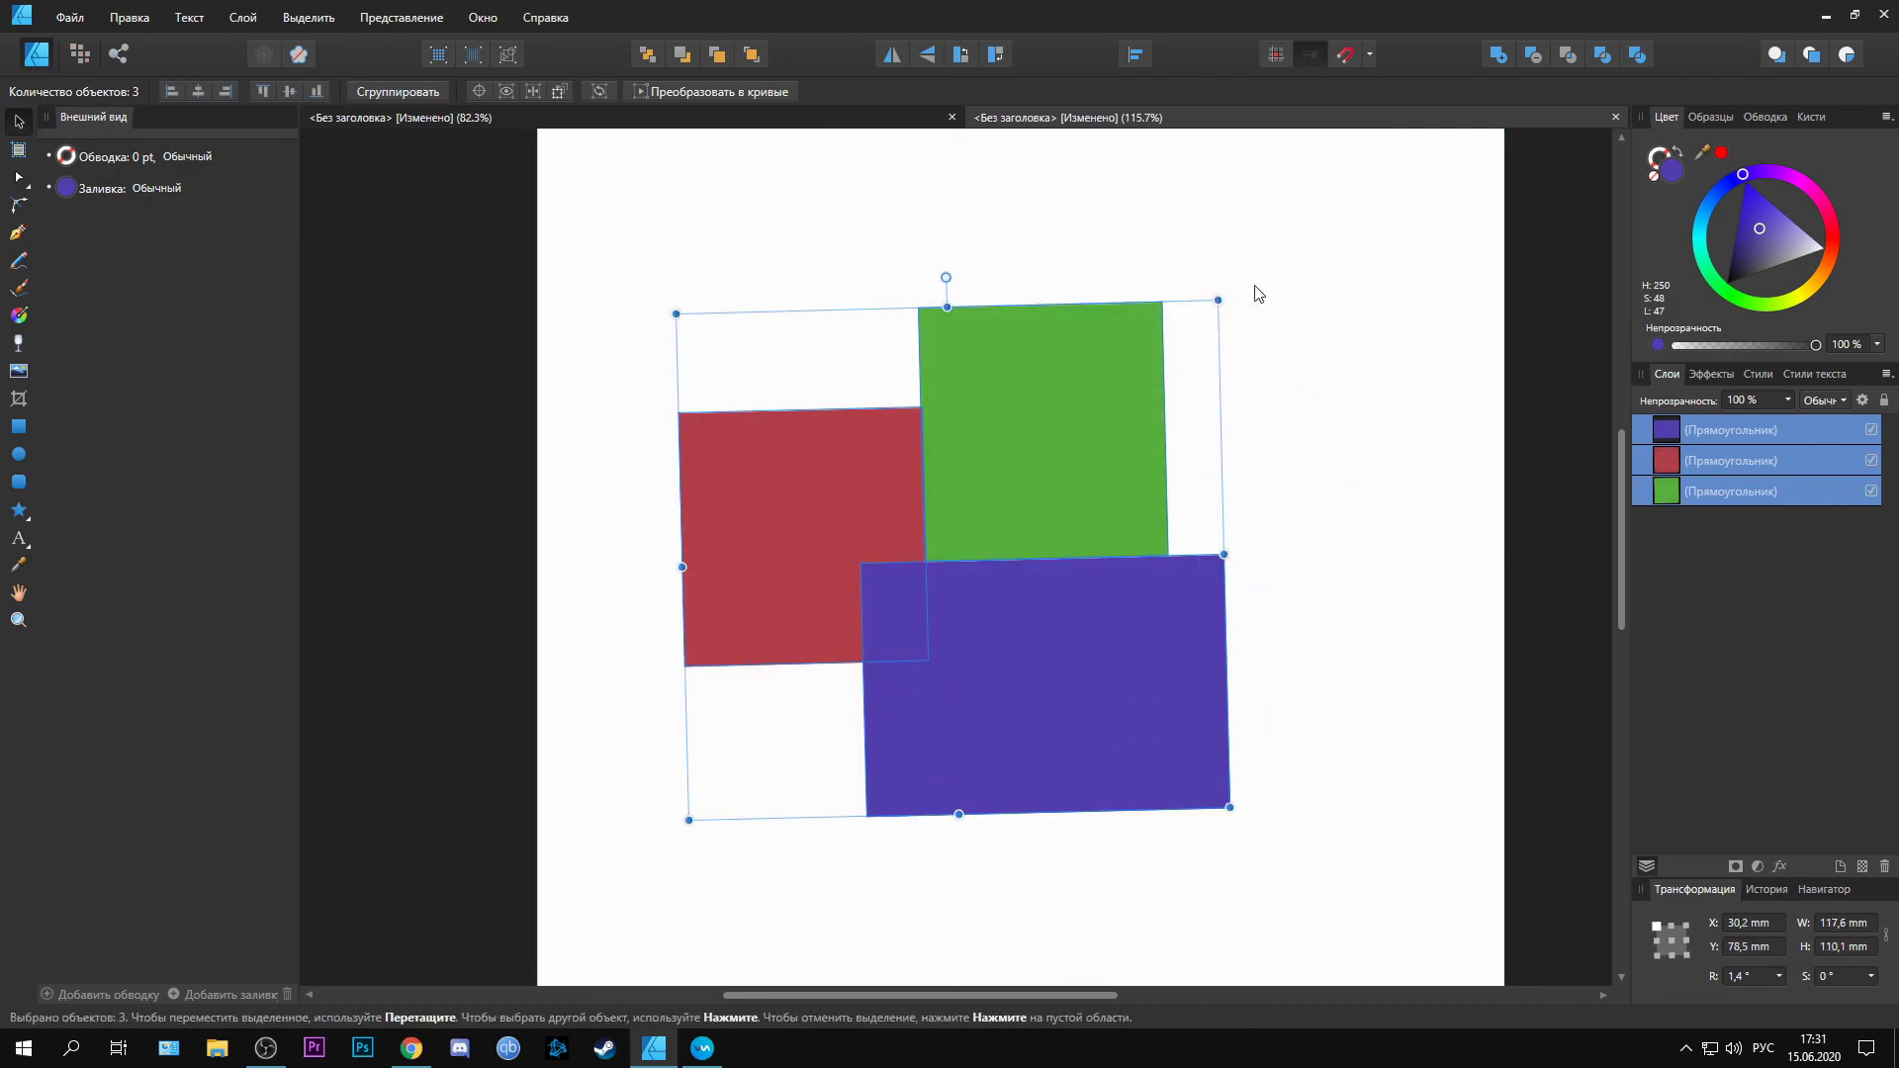
pyautogui.moveTo(1218, 300); pyautogui.dragTo(1157, 374)
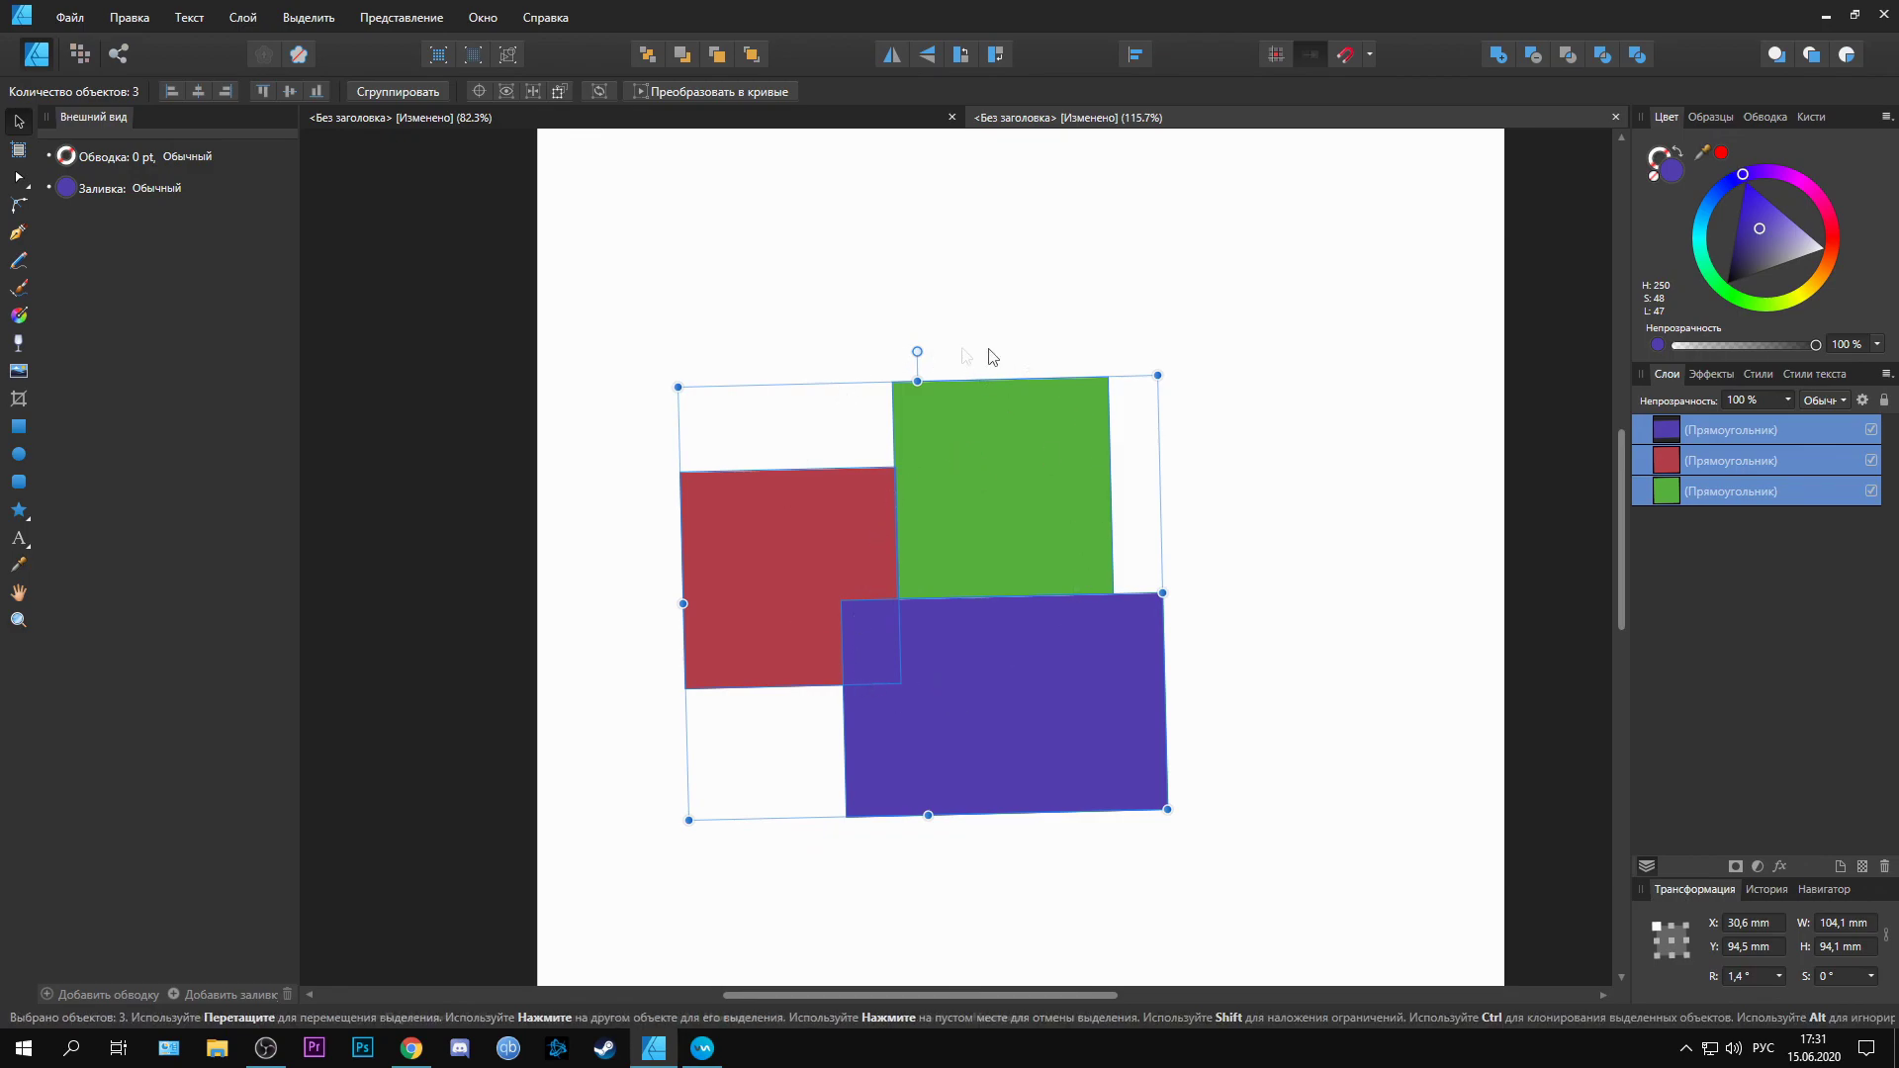
pyautogui.hotkey('ctrl', 'z')
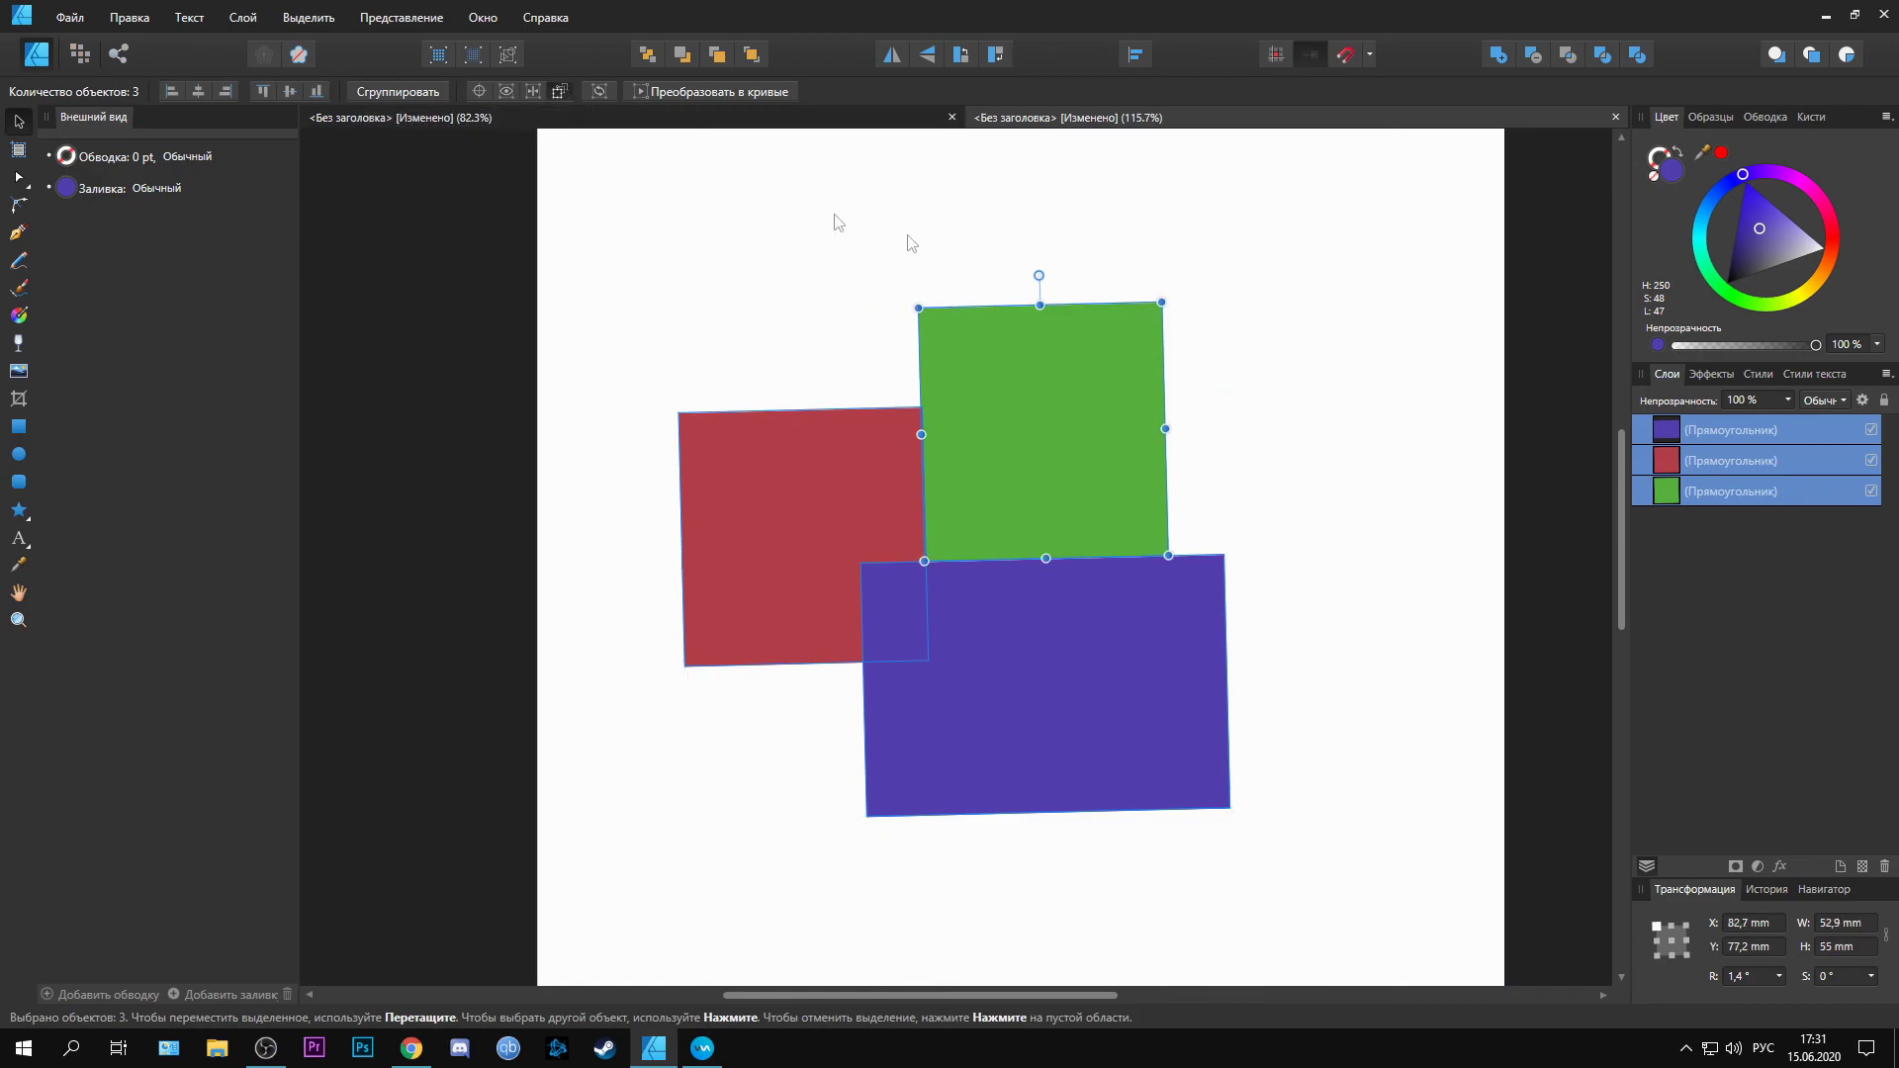
# Step: With objects transformed separately, scale the three selected shapes slightly down and back up, and clear the selection
pyautogui.moveTo(1162, 302)
pyautogui.mouseDown()
pyautogui.moveTo(1291, 228)
pyautogui.moveTo(1007, 370)
pyautogui.moveTo(994, 416)
pyautogui.moveTo(1016, 489)
pyautogui.moveTo(1088, 390)
pyautogui.moveTo(979, 356)
pyautogui.moveTo(1073, 445)
pyautogui.moveTo(1051, 325)
pyautogui.moveTo(986, 411)
pyautogui.moveTo(1128, 356)
pyautogui.moveTo(970, 267)
pyautogui.moveTo(1148, 405)
pyautogui.moveTo(958, 356)
pyautogui.moveTo(1178, 339)
pyautogui.moveTo(1128, 233)
pyautogui.moveTo(1291, 196)
pyautogui.moveTo(1296, 254)
pyautogui.moveTo(1187, 276)
pyautogui.moveTo(1147, 320)
pyautogui.mouseUp()
pyautogui.moveTo(1156, 310); pyautogui.dragTo(1172, 297)
pyautogui.moveTo(1172, 297); pyautogui.dragTo(1167, 292)
pyautogui.click(1308, 373)
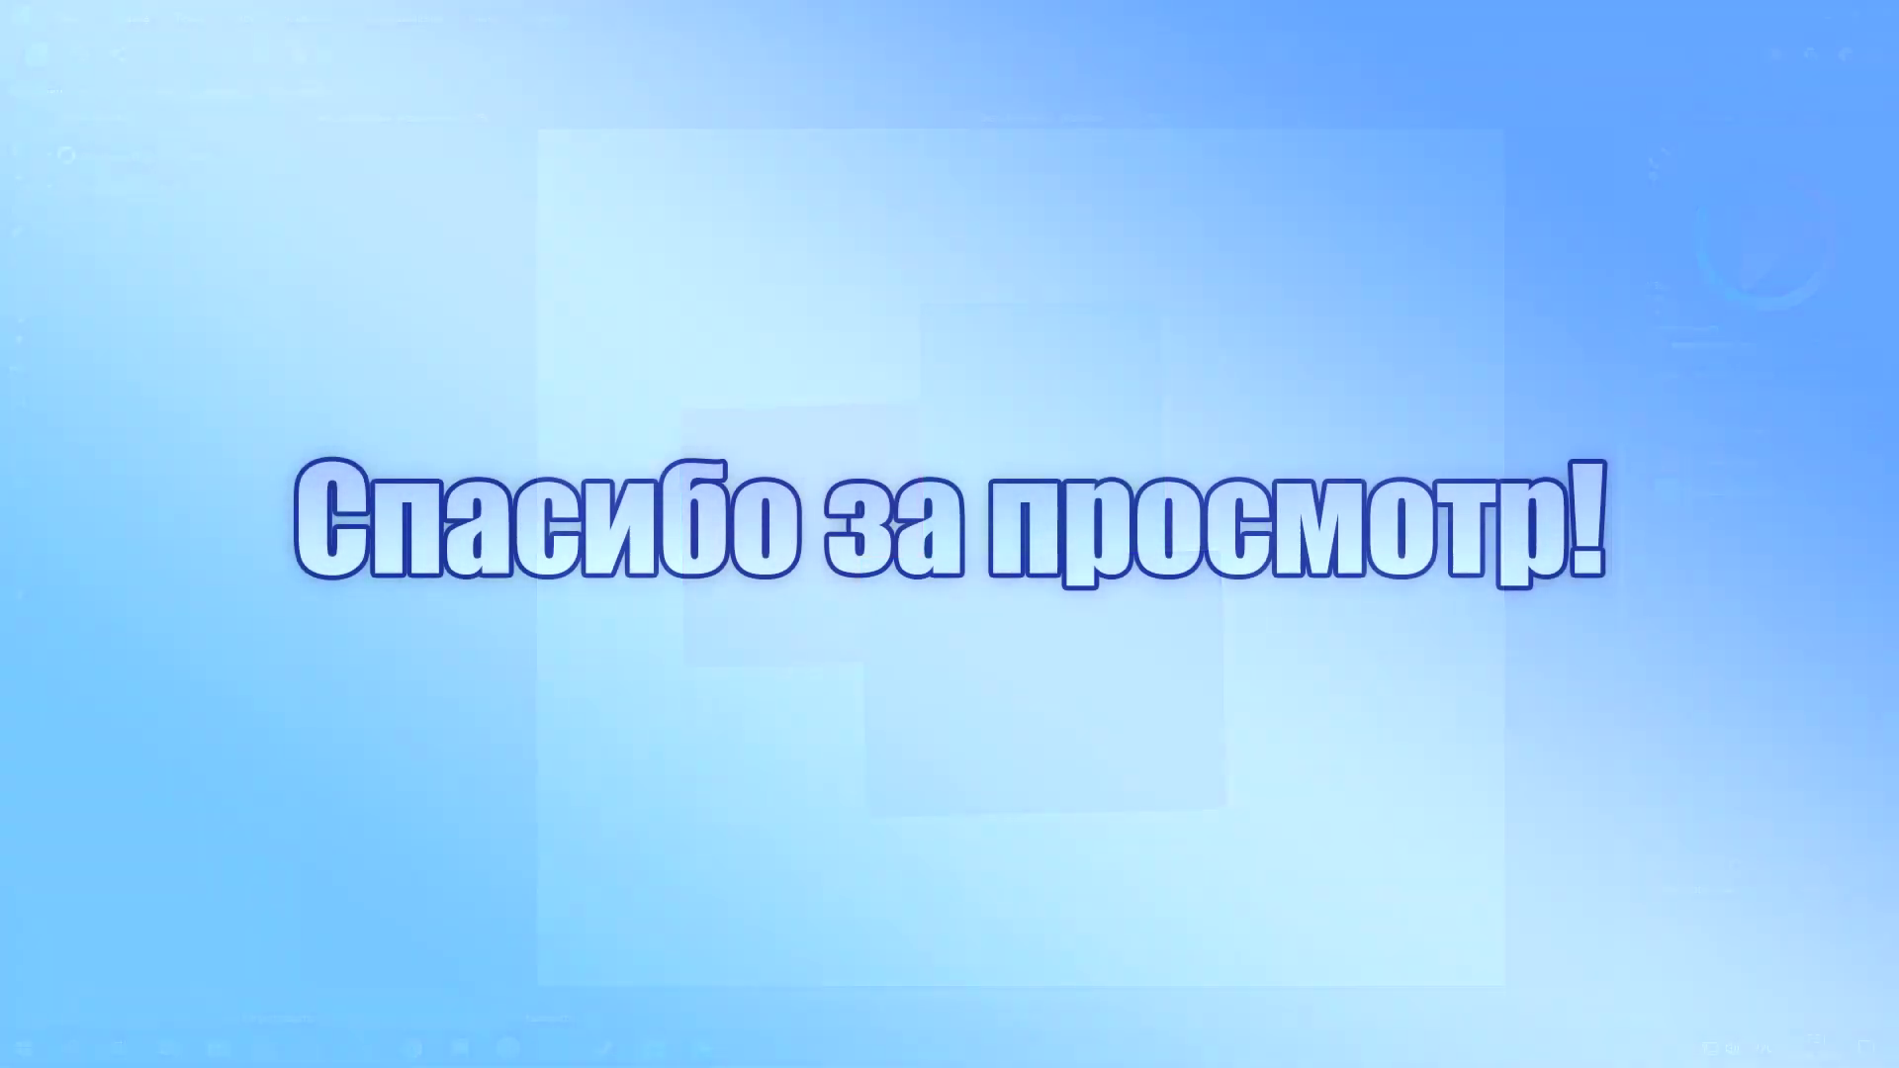